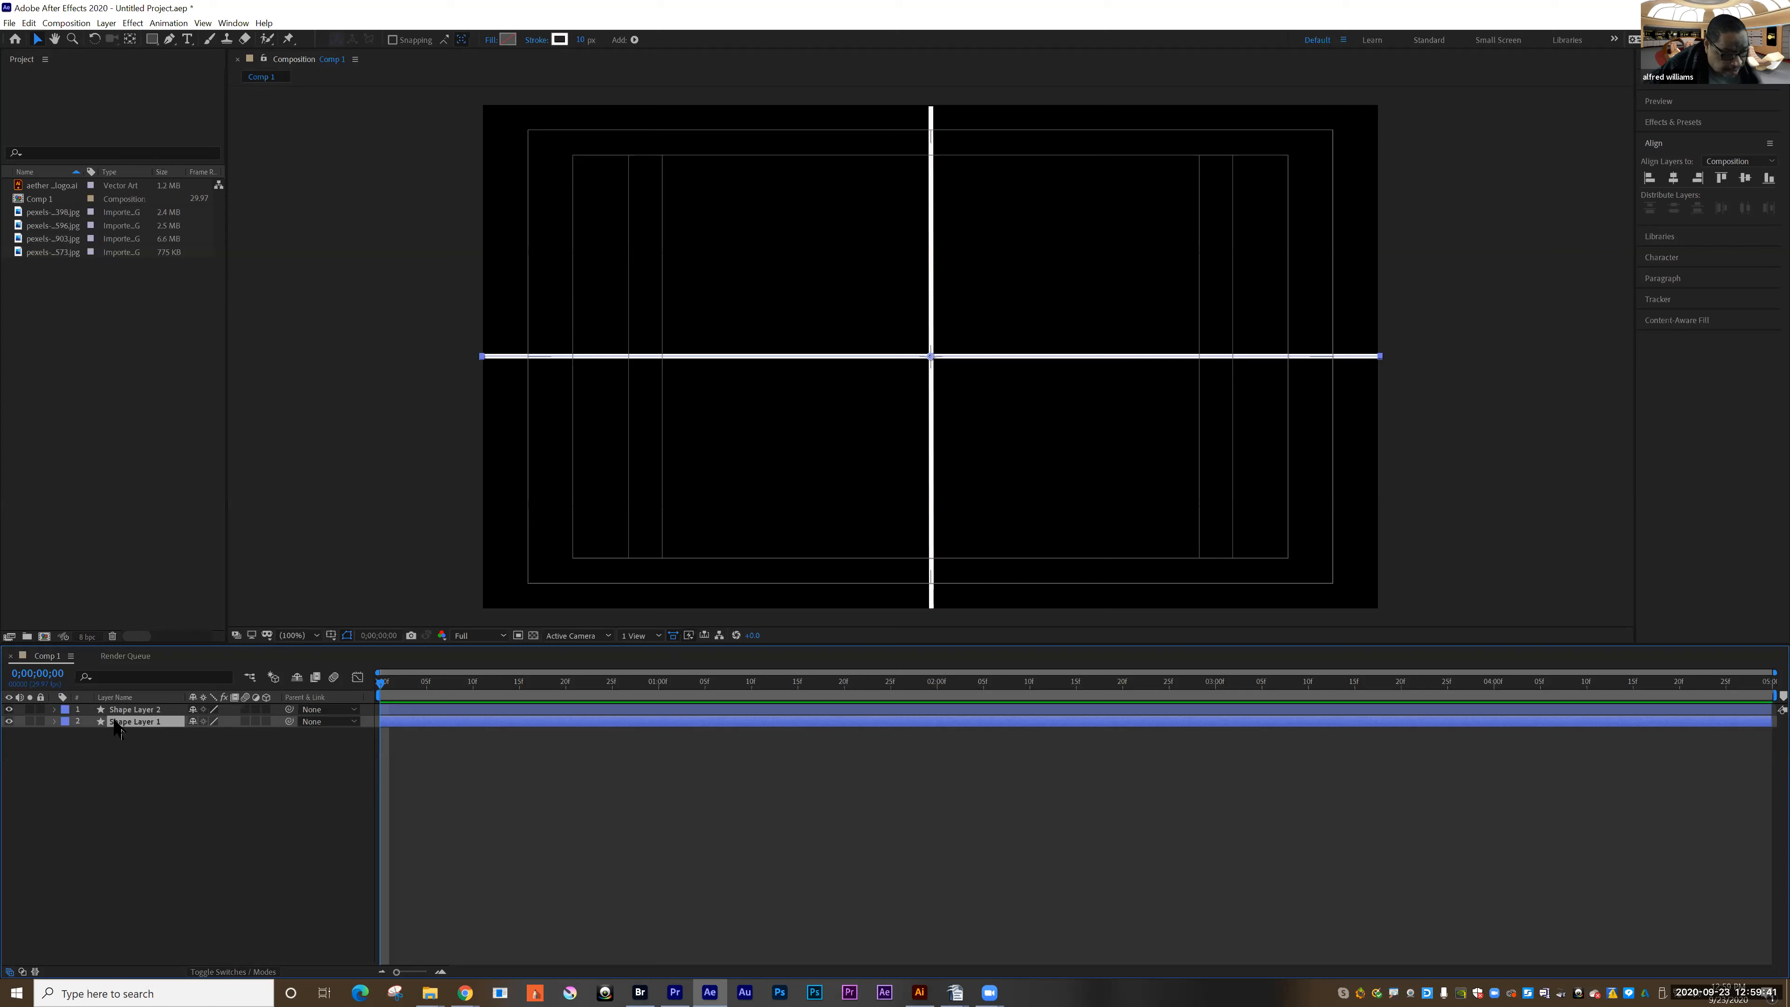
- Rename the horizontal line's shape layer as horzline
{"action": "key", "text": "Return"}
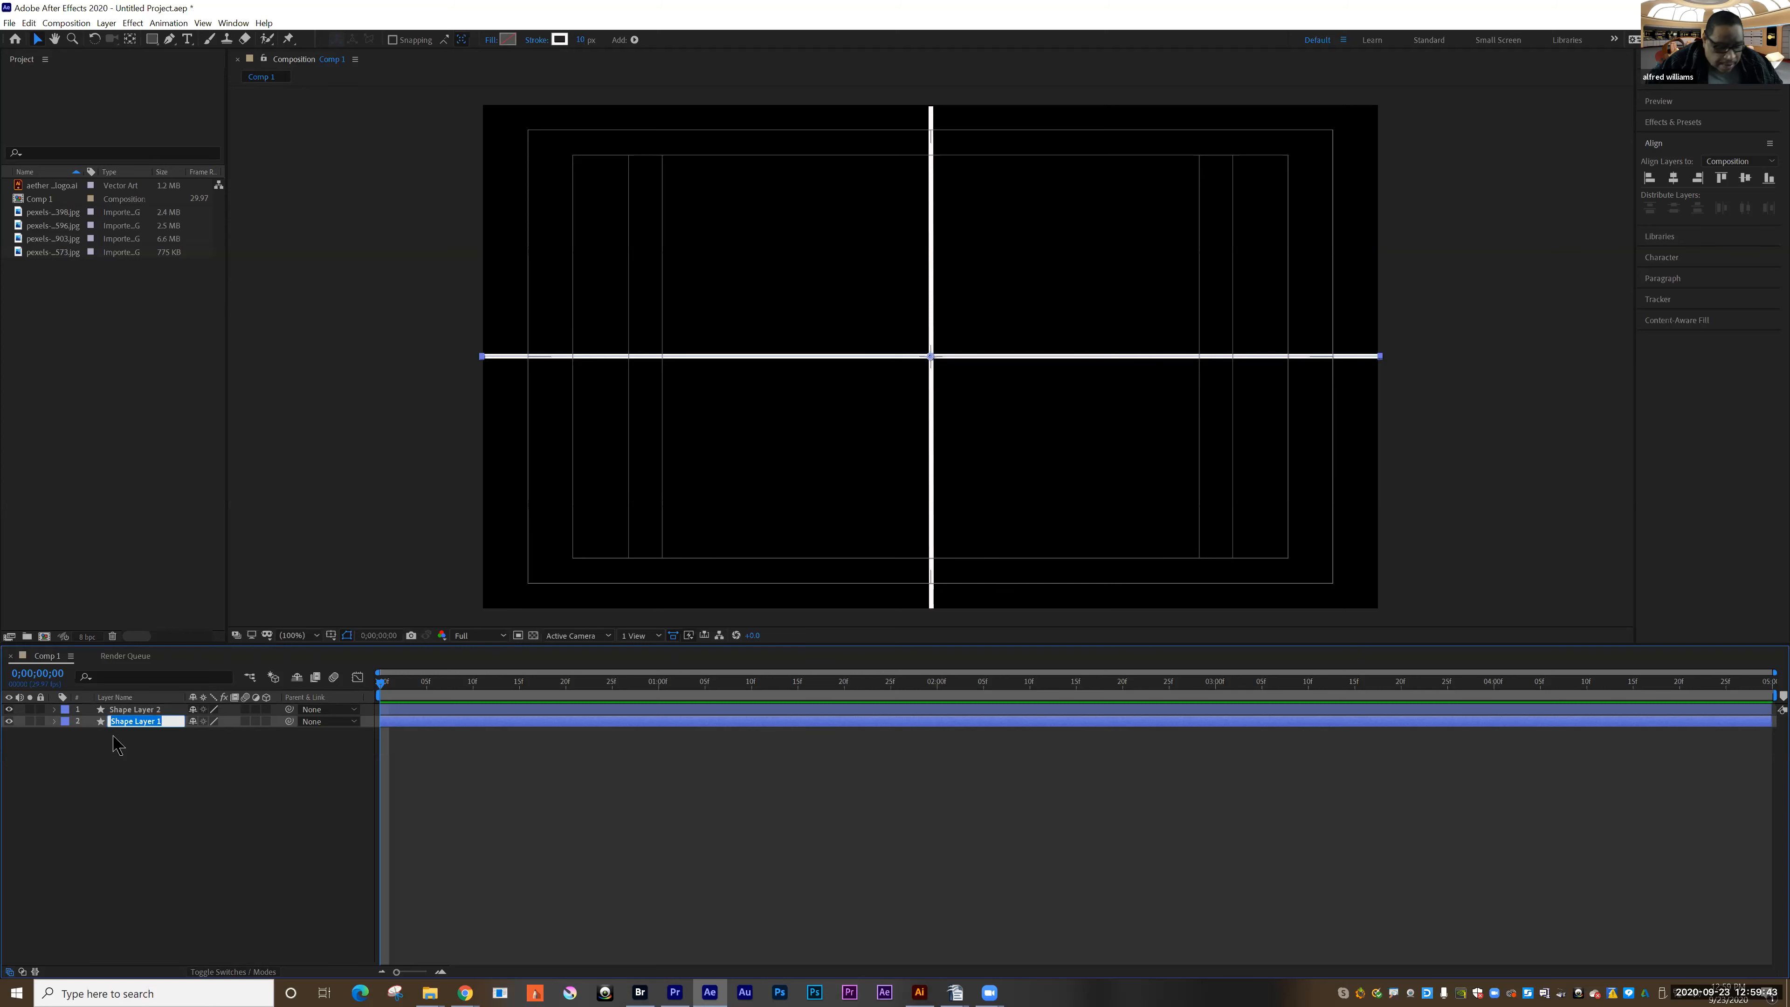
{"action": "type", "text": "horz"}
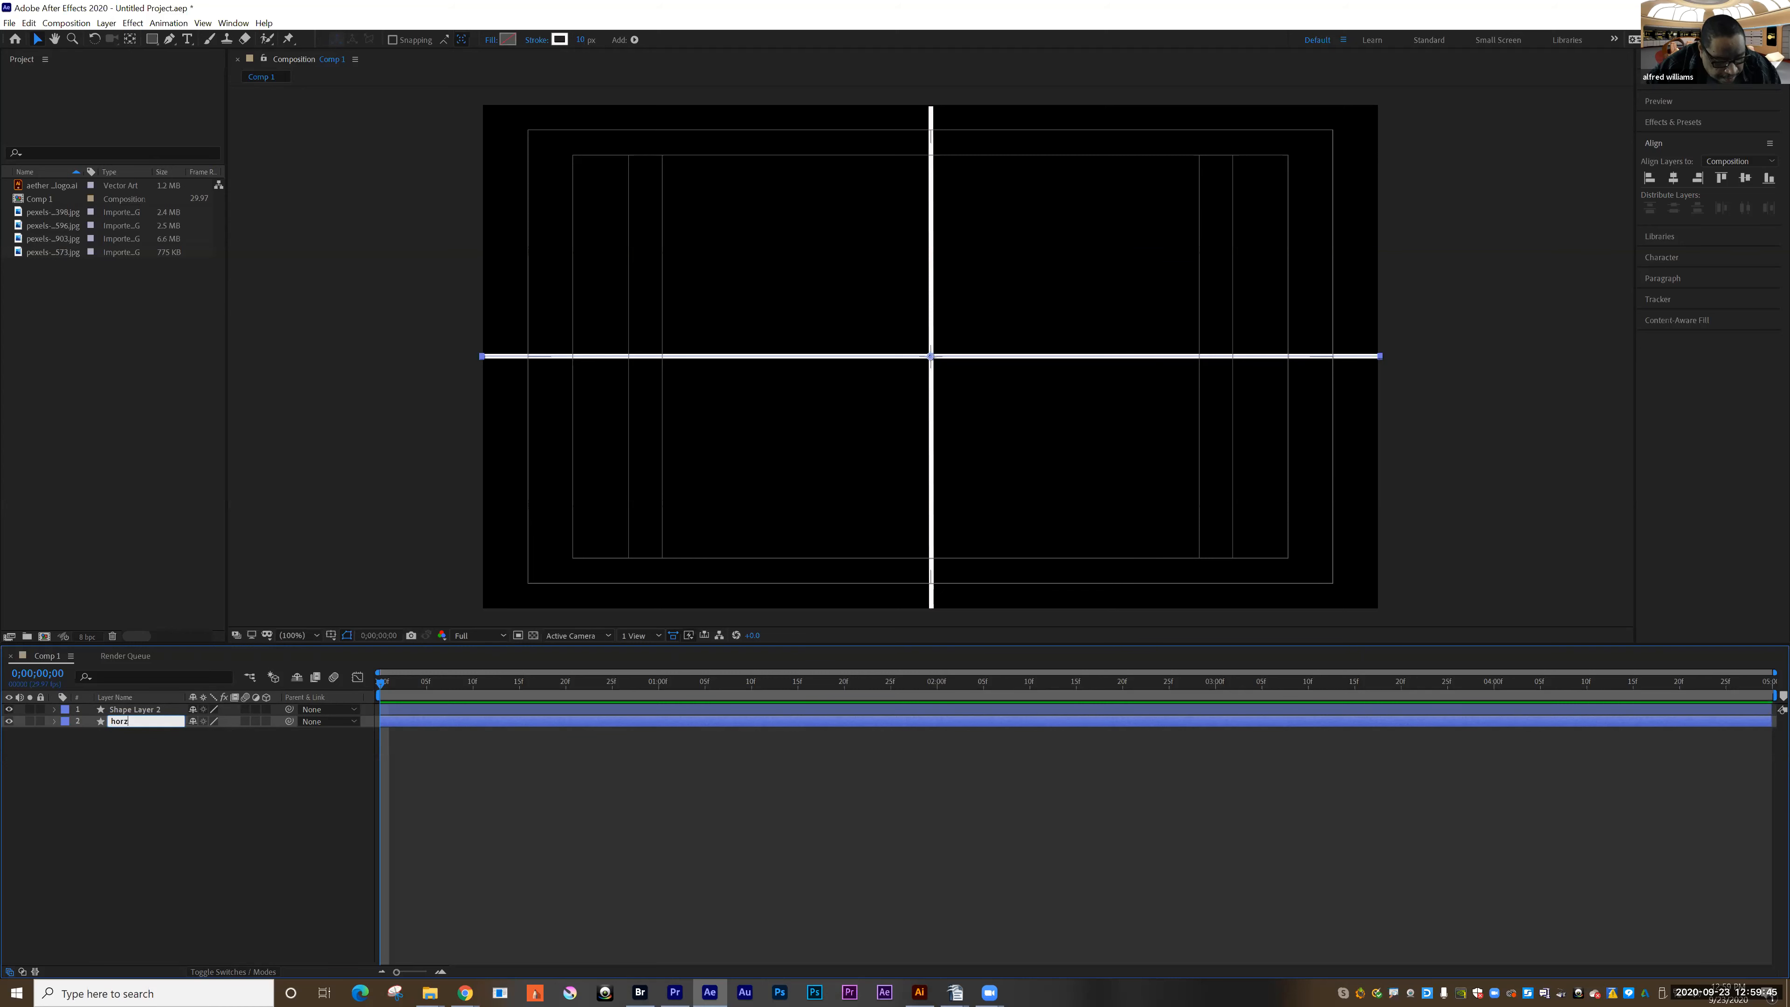
{"action": "type", "text": "line"}
- Rename the vertical line's shape layer as vert line
{"action": "left_click", "coordinate": [117, 708]}
{"action": "key", "text": "Return"}
{"action": "type", "text": "ce"}
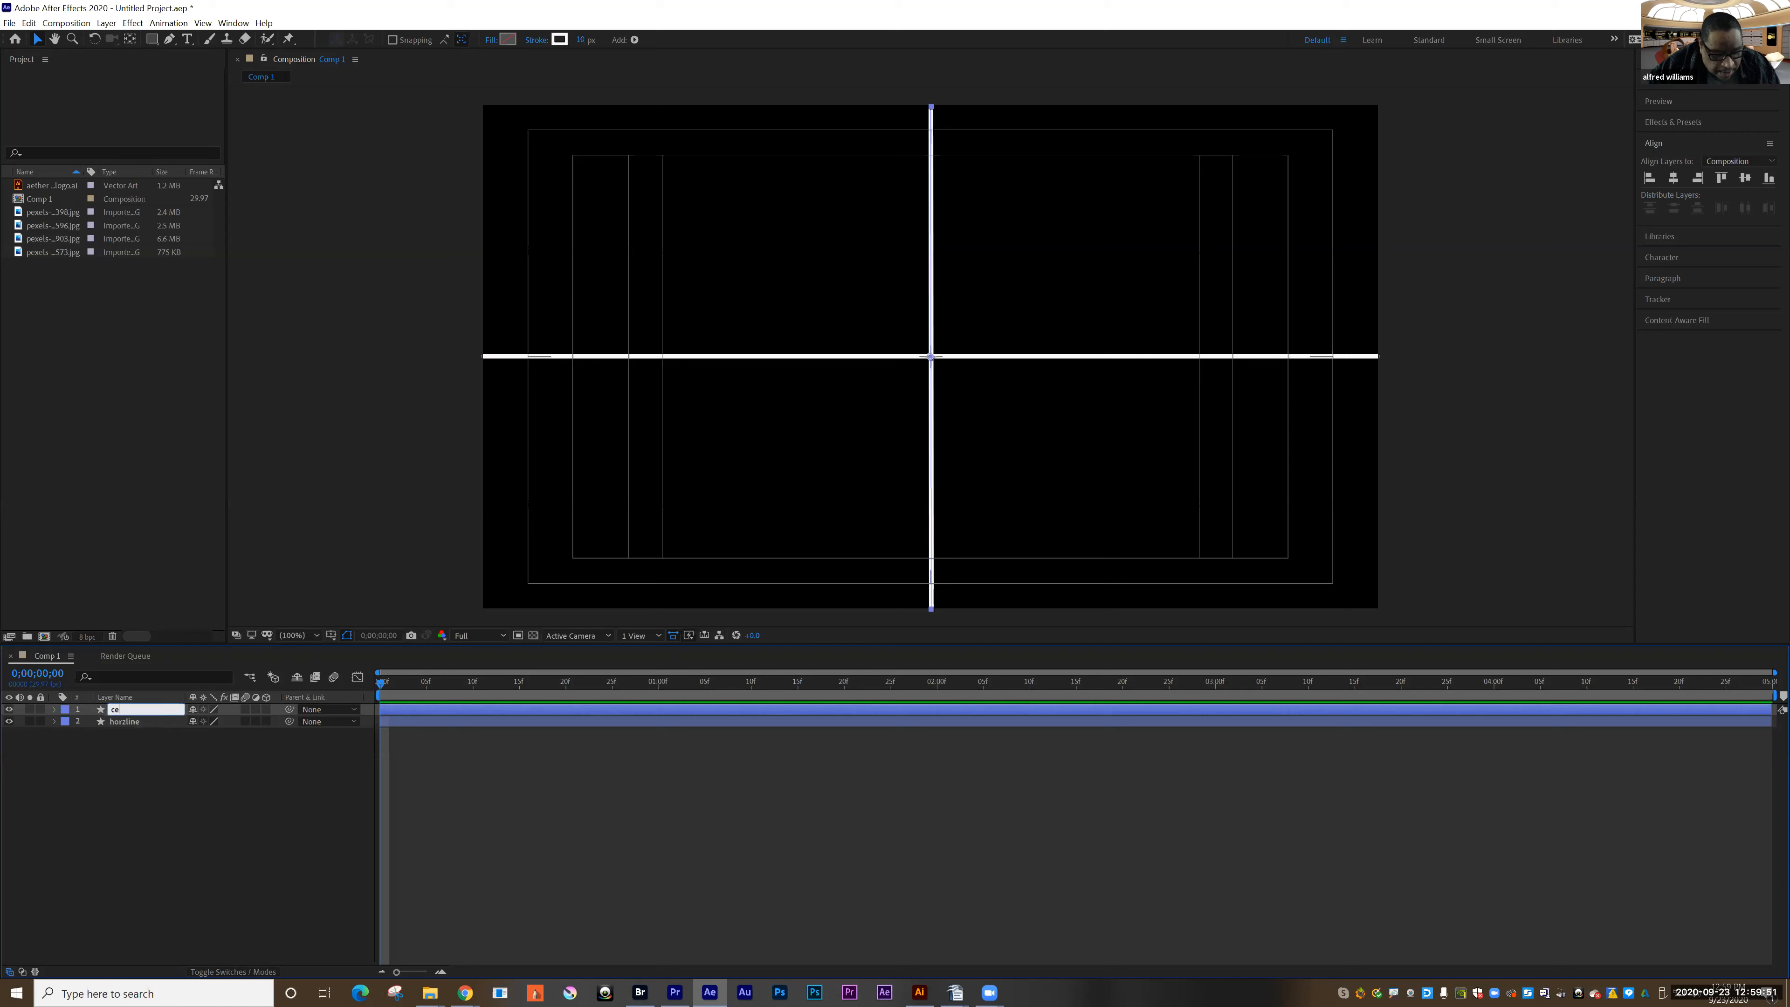
{"action": "type", "text": "rt line"}
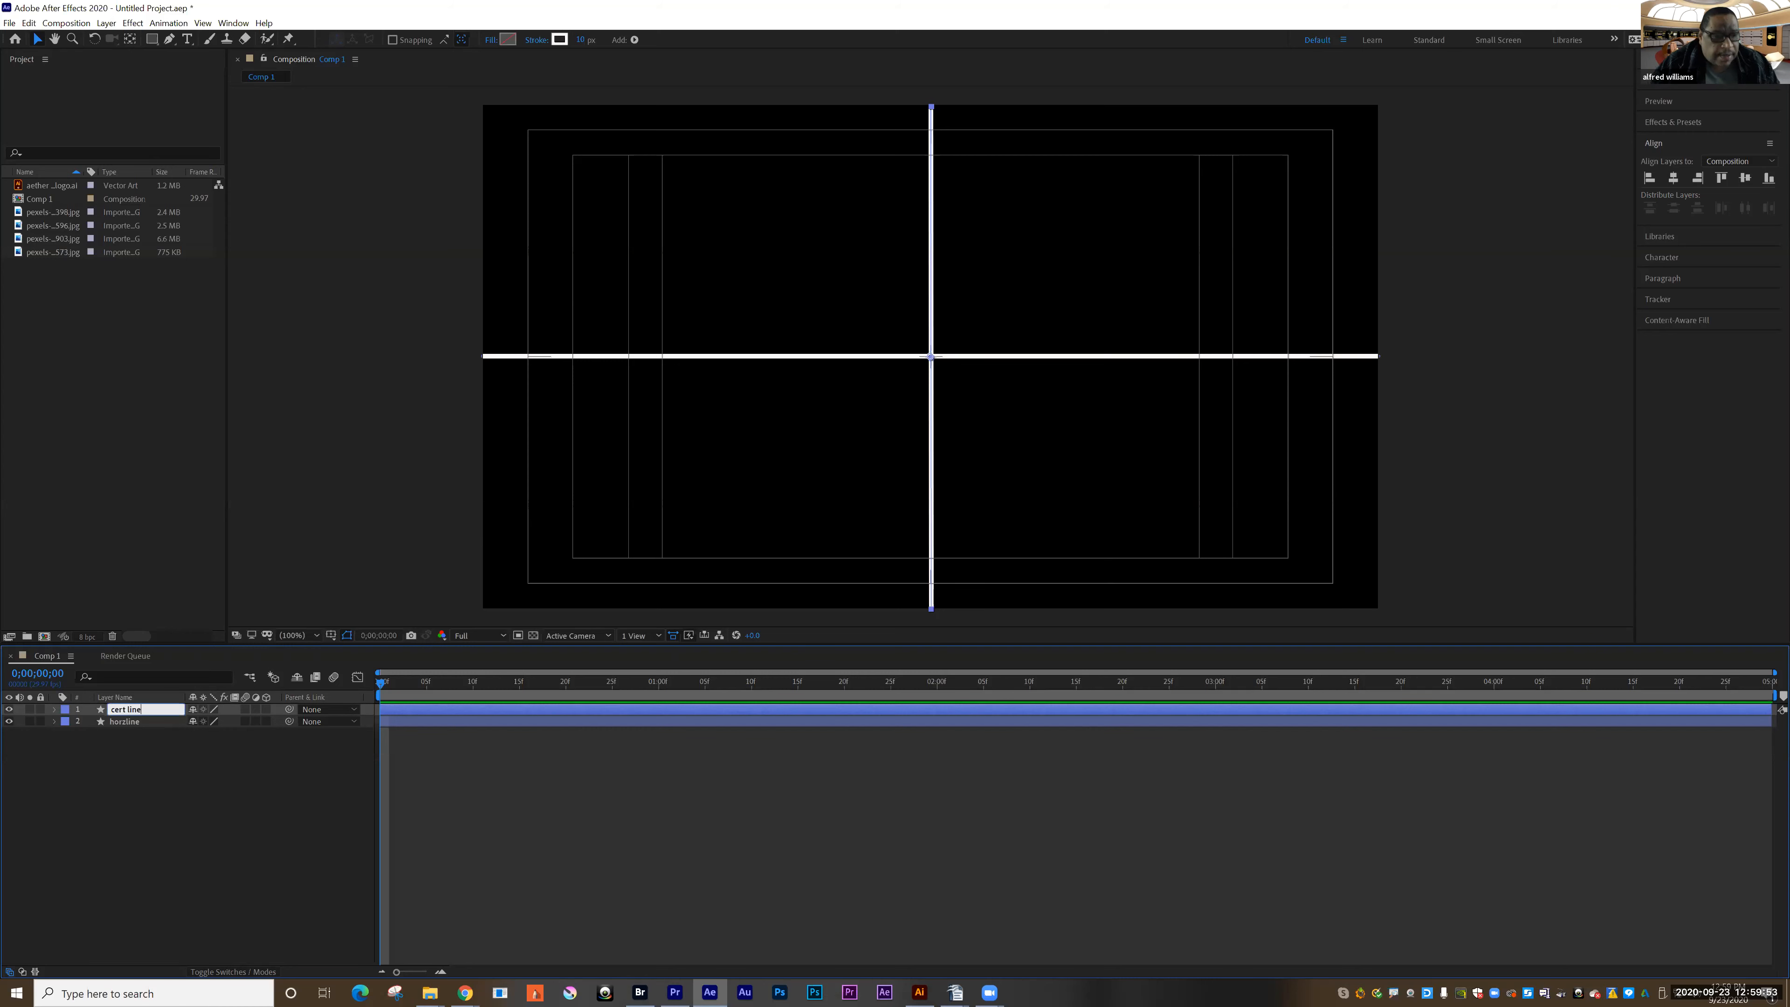
{"action": "left_click", "coordinate": [109, 710]}
{"action": "key", "text": "Delete"}
{"action": "type", "text": "v"}
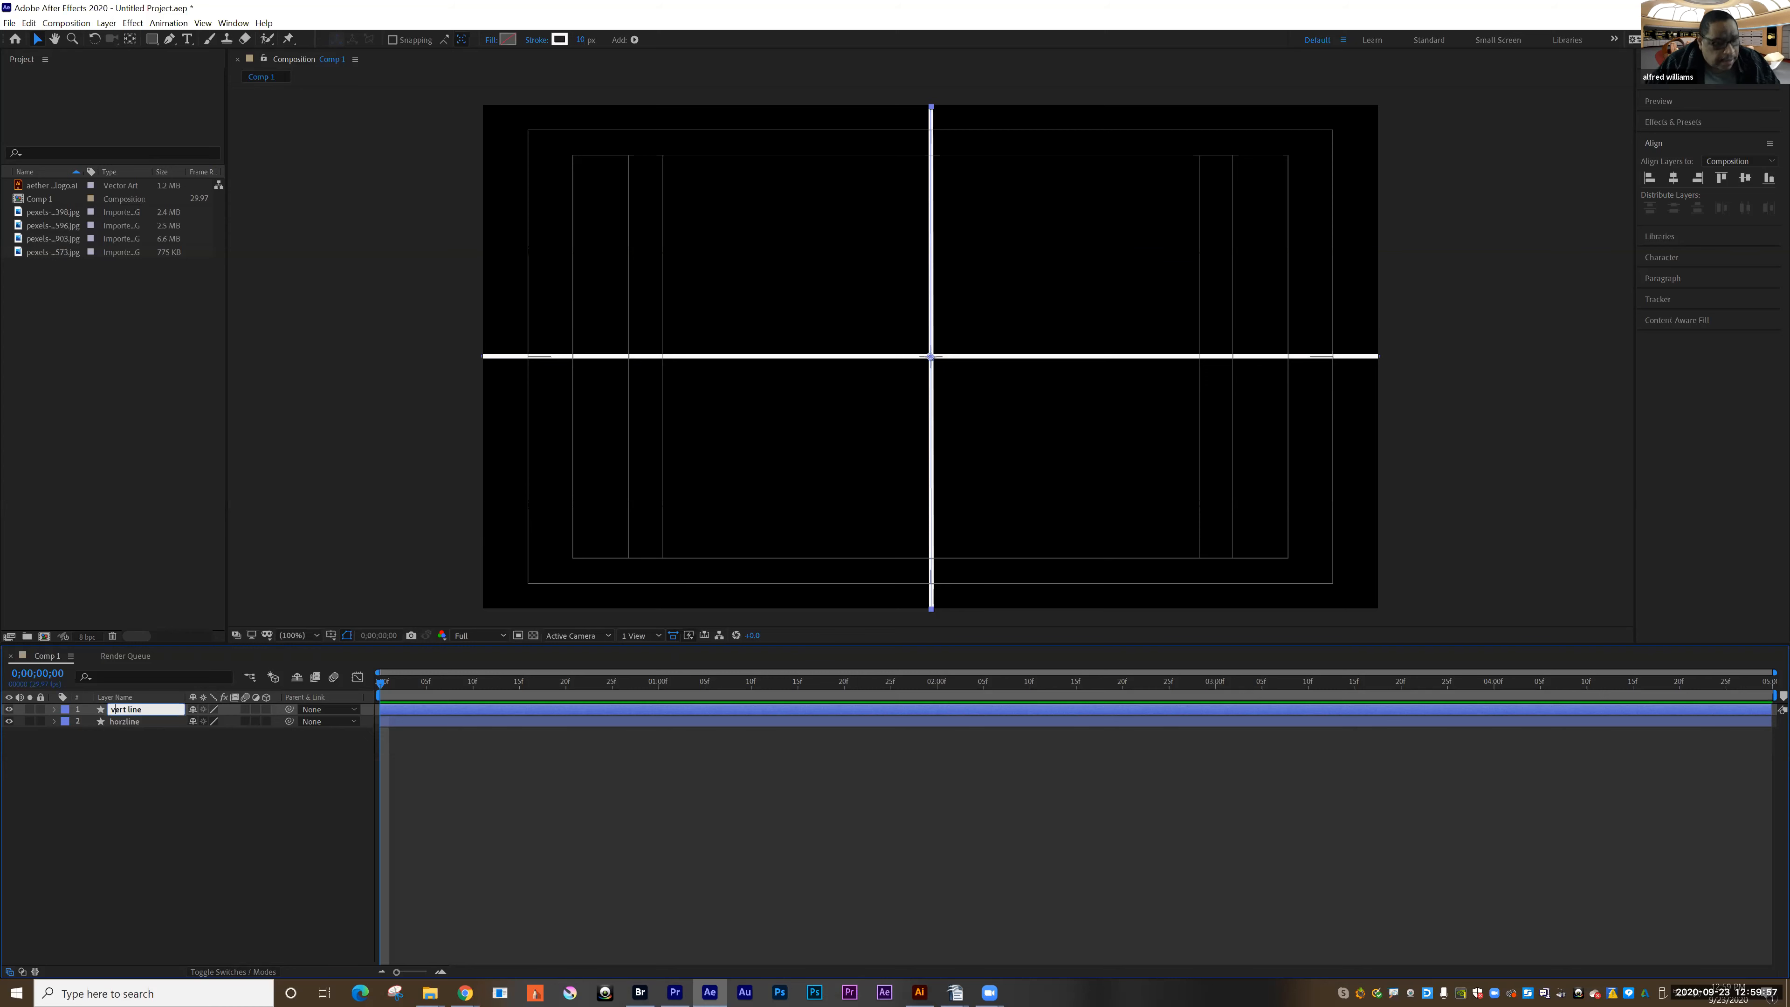
{"action": "left_click", "coordinate": [208, 841]}
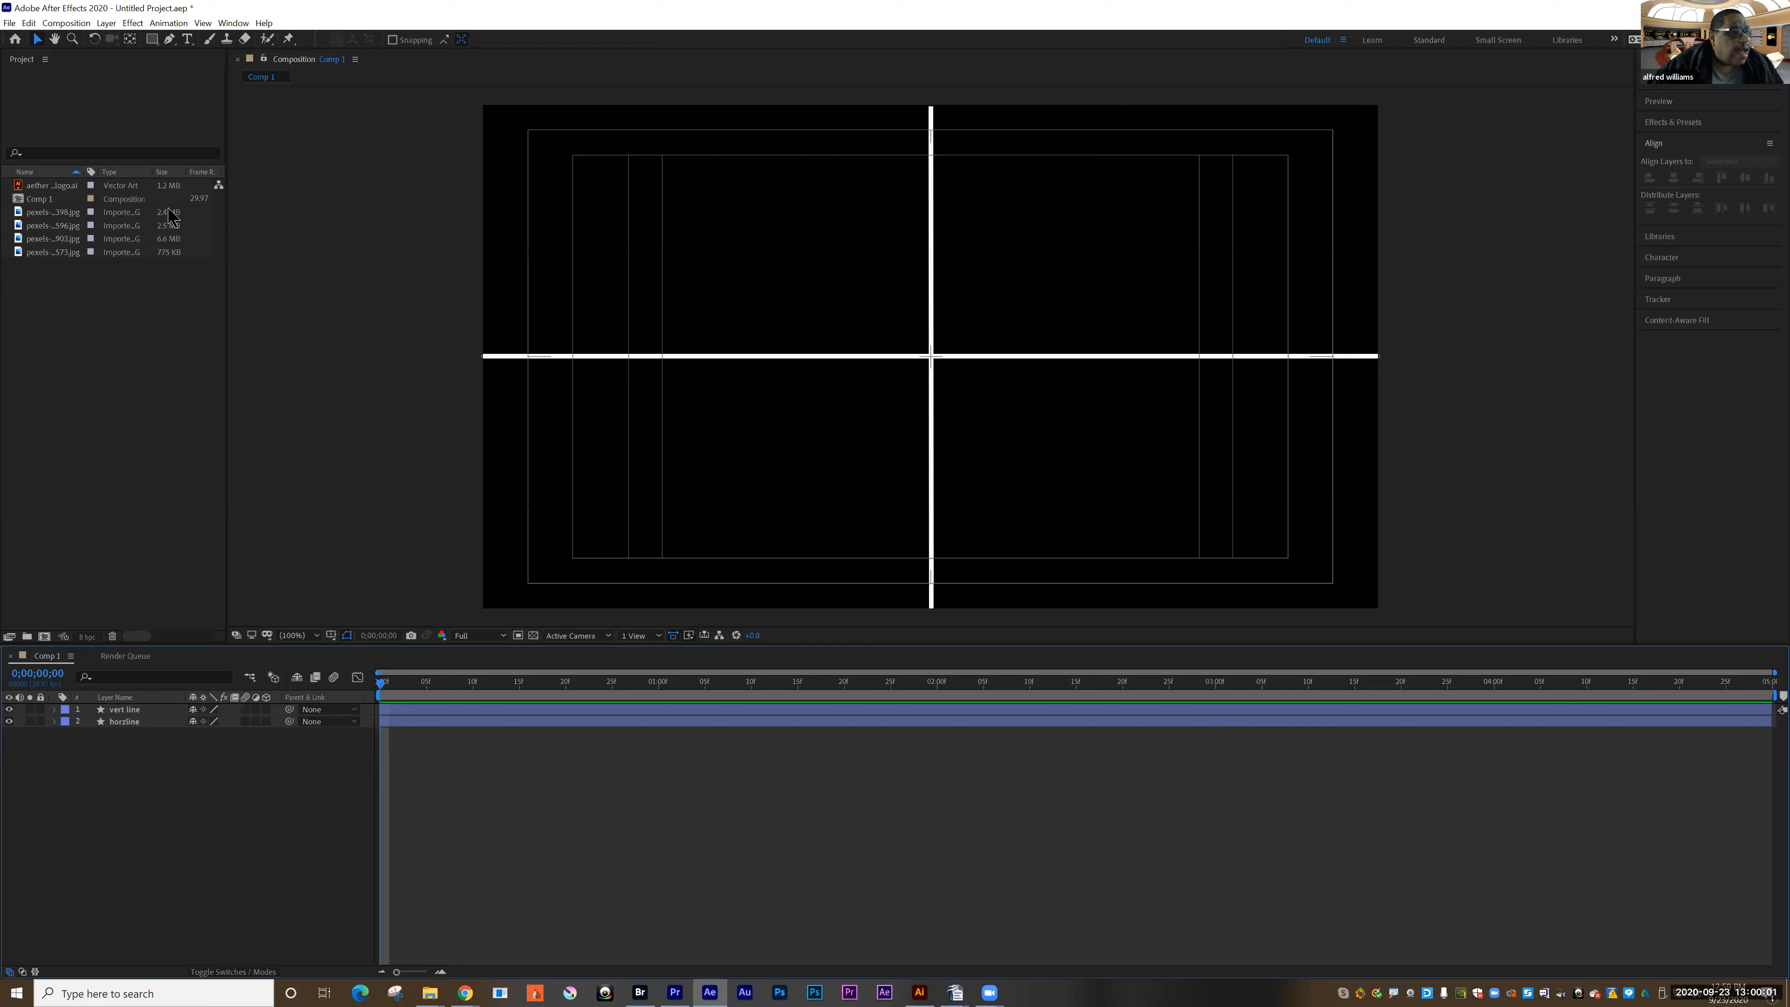
- Preview the imported photos and add the whiteboard teacher image ending in 398.jpg to the composition beneath both line layers
{"action": "left_click_drag", "start_coordinate": [226, 254], "coordinate": [356, 254]}
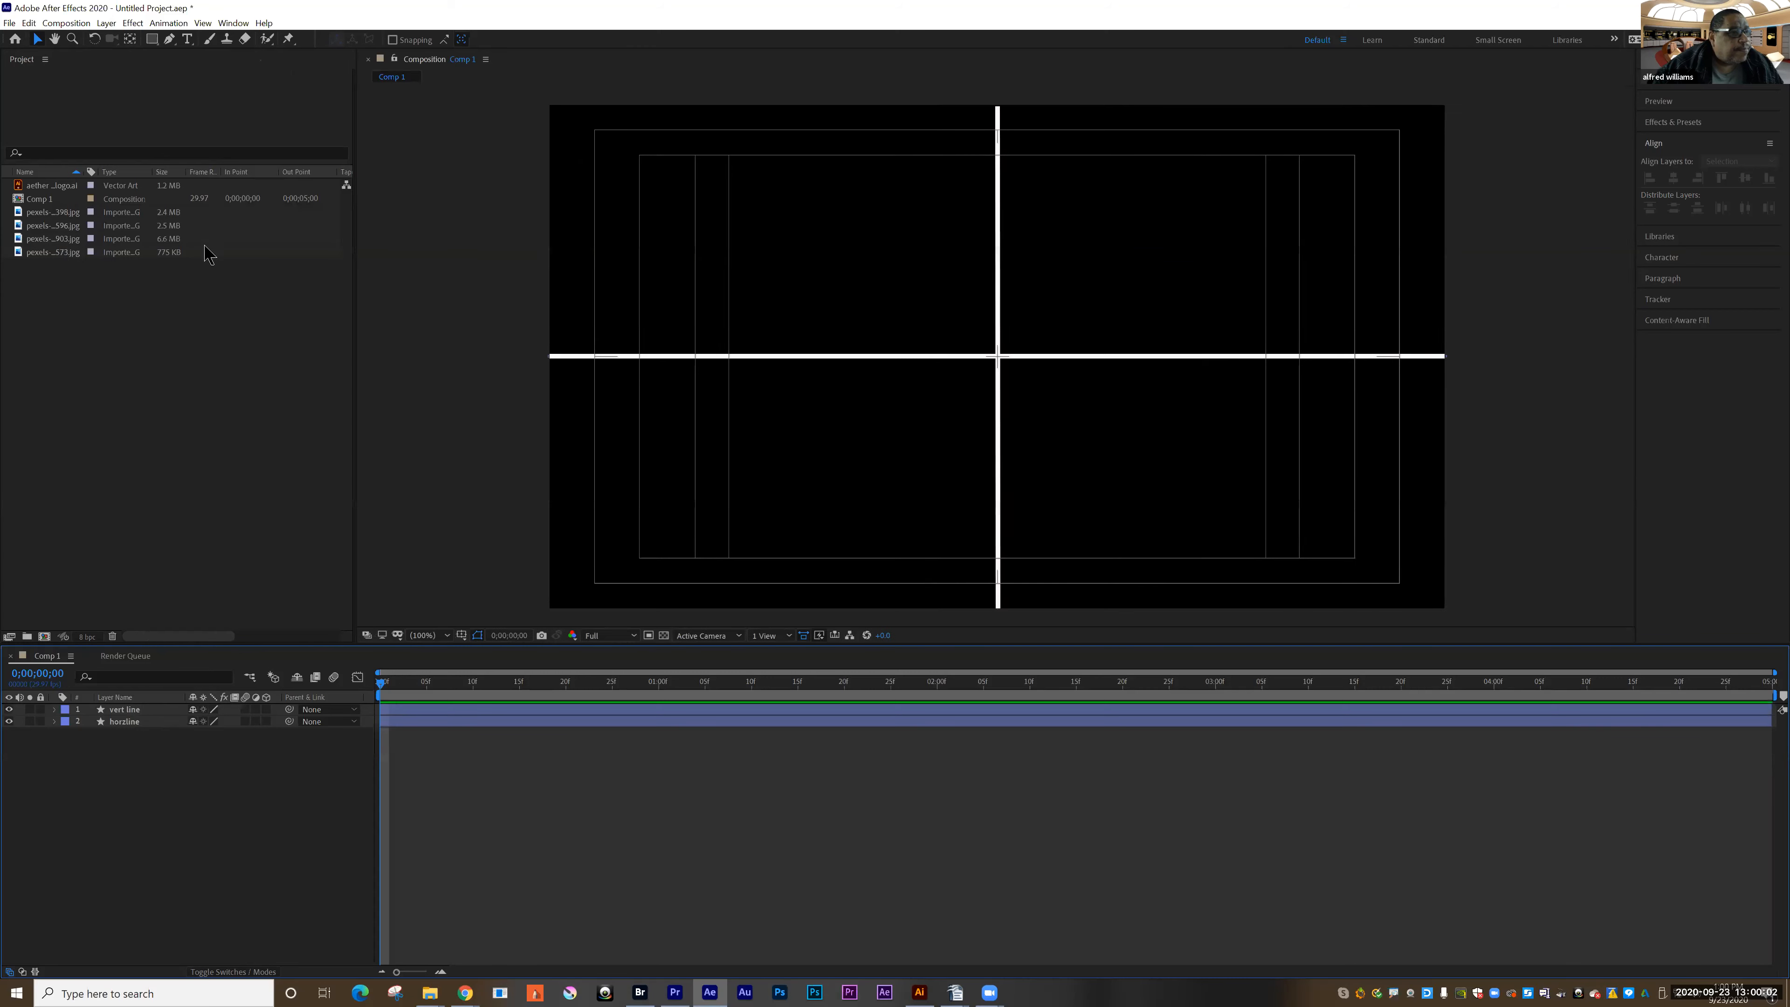
{"action": "left_click", "coordinate": [18, 256]}
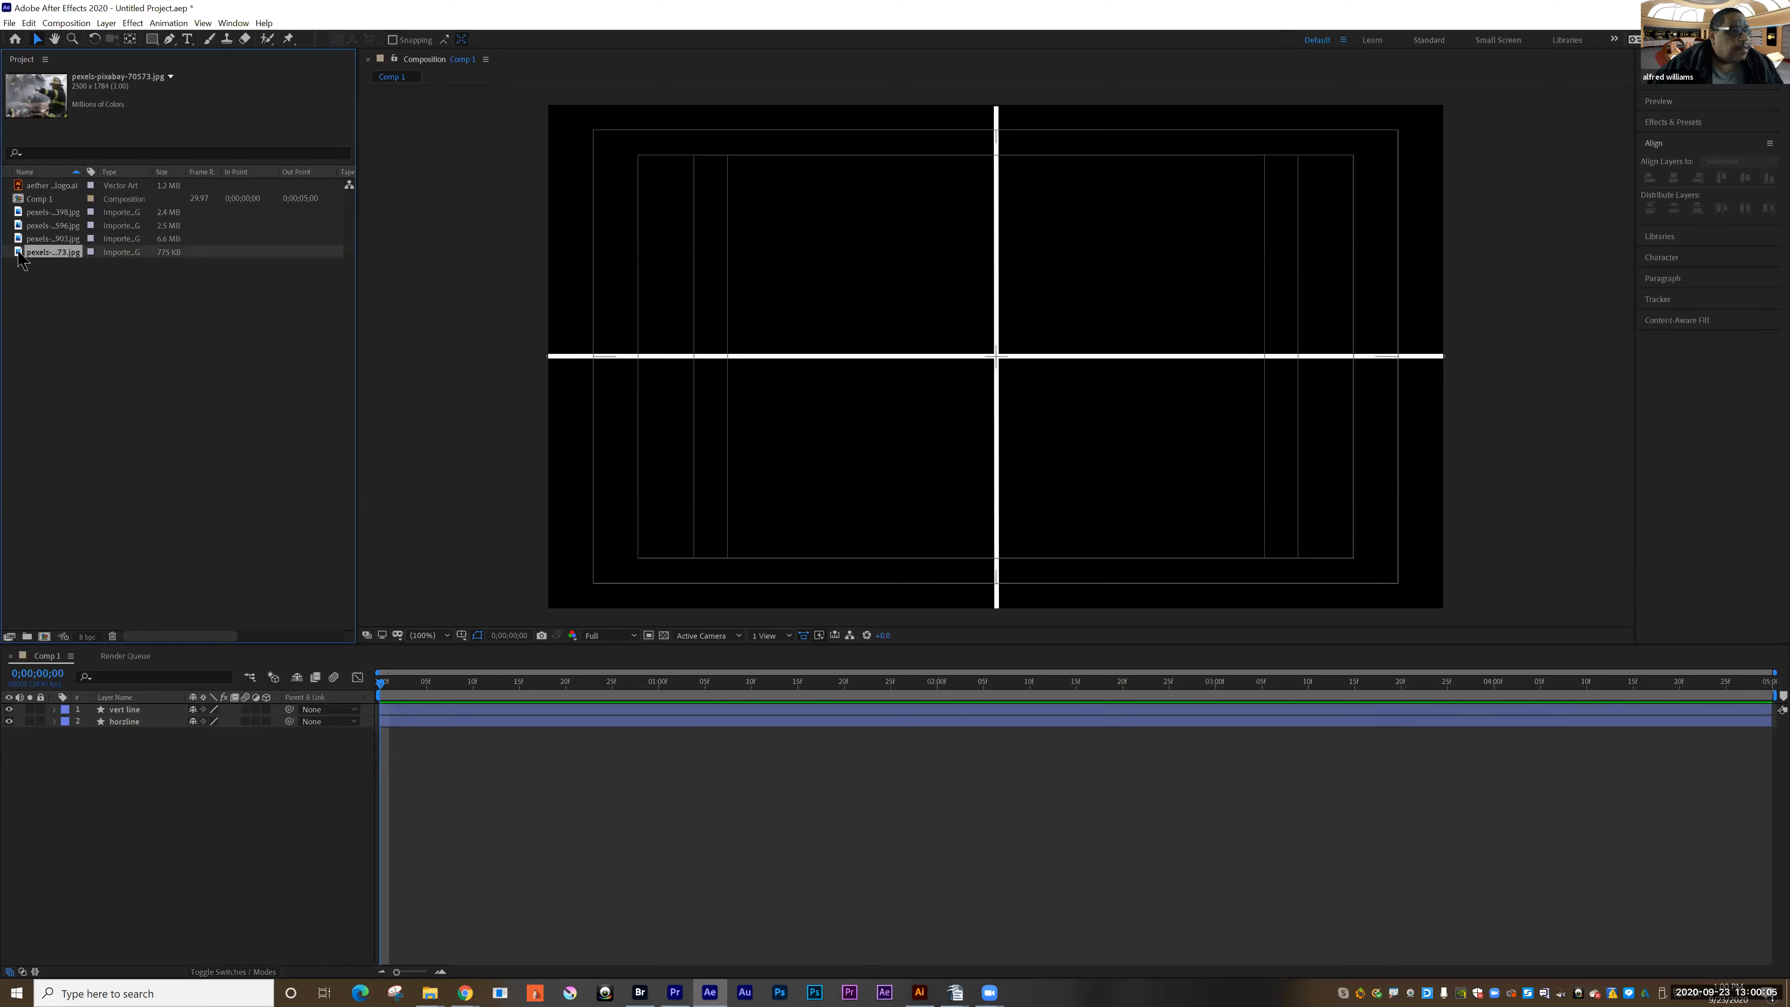
{"action": "left_click", "coordinate": [20, 240]}
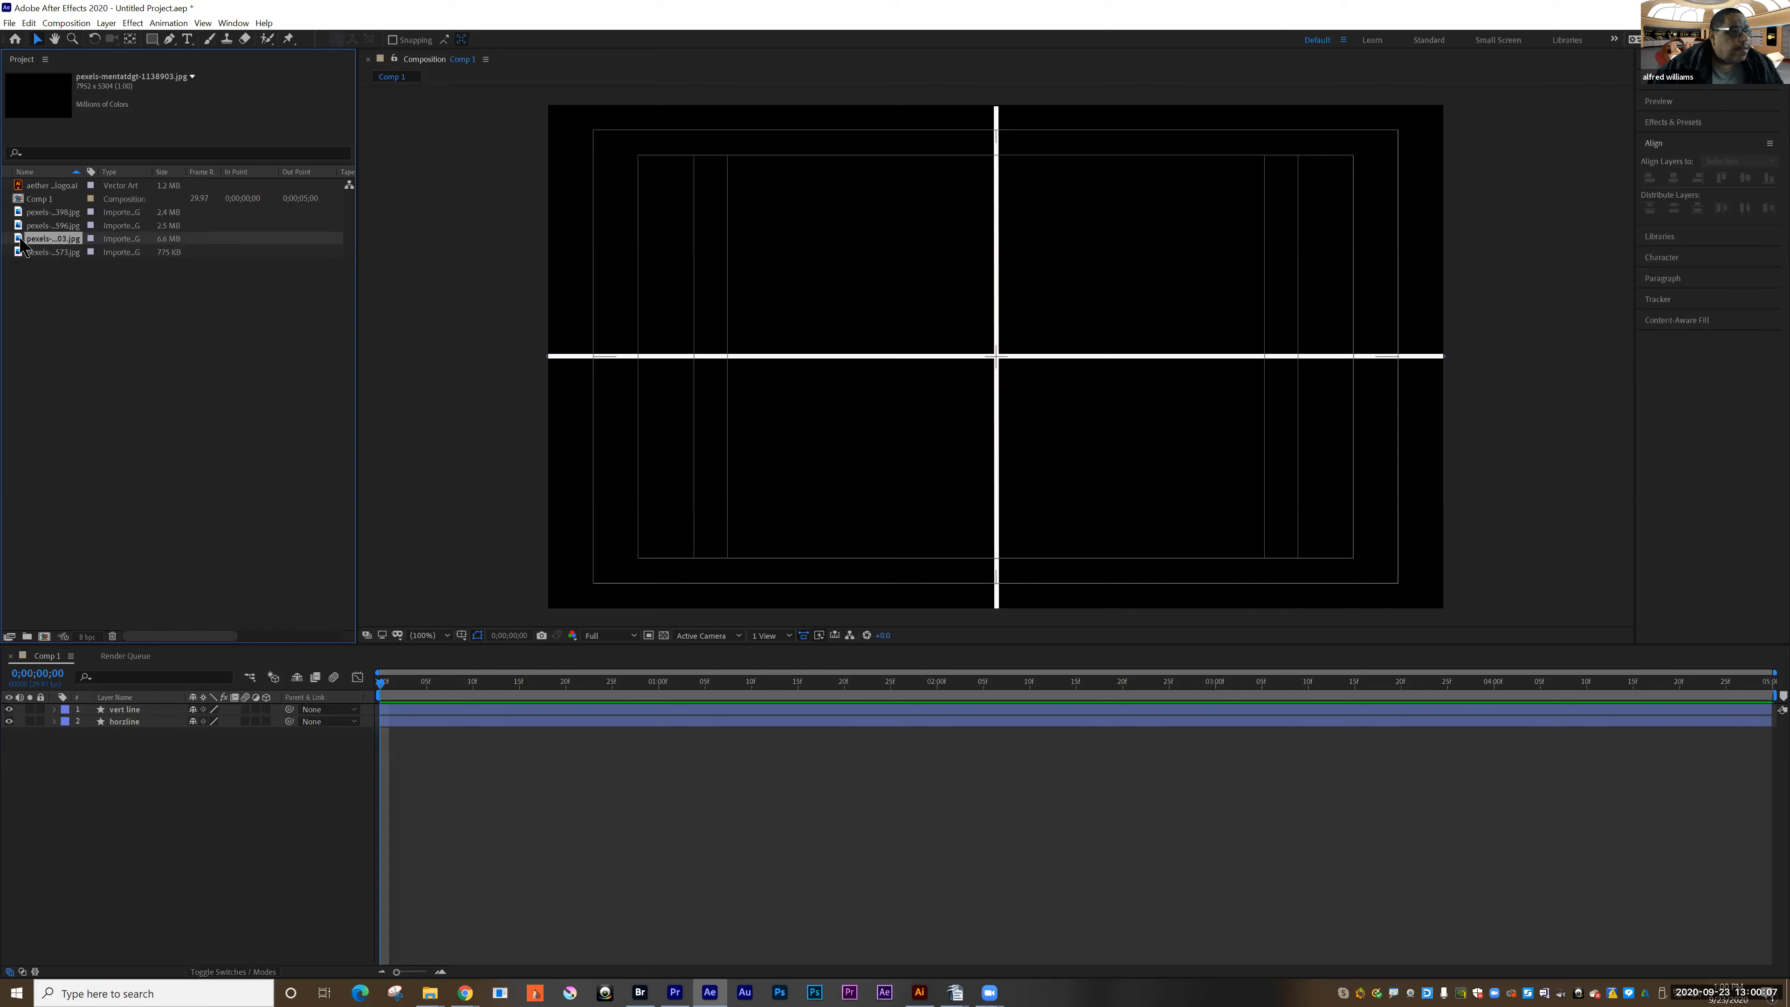
{"action": "double_click", "coordinate": [21, 241]}
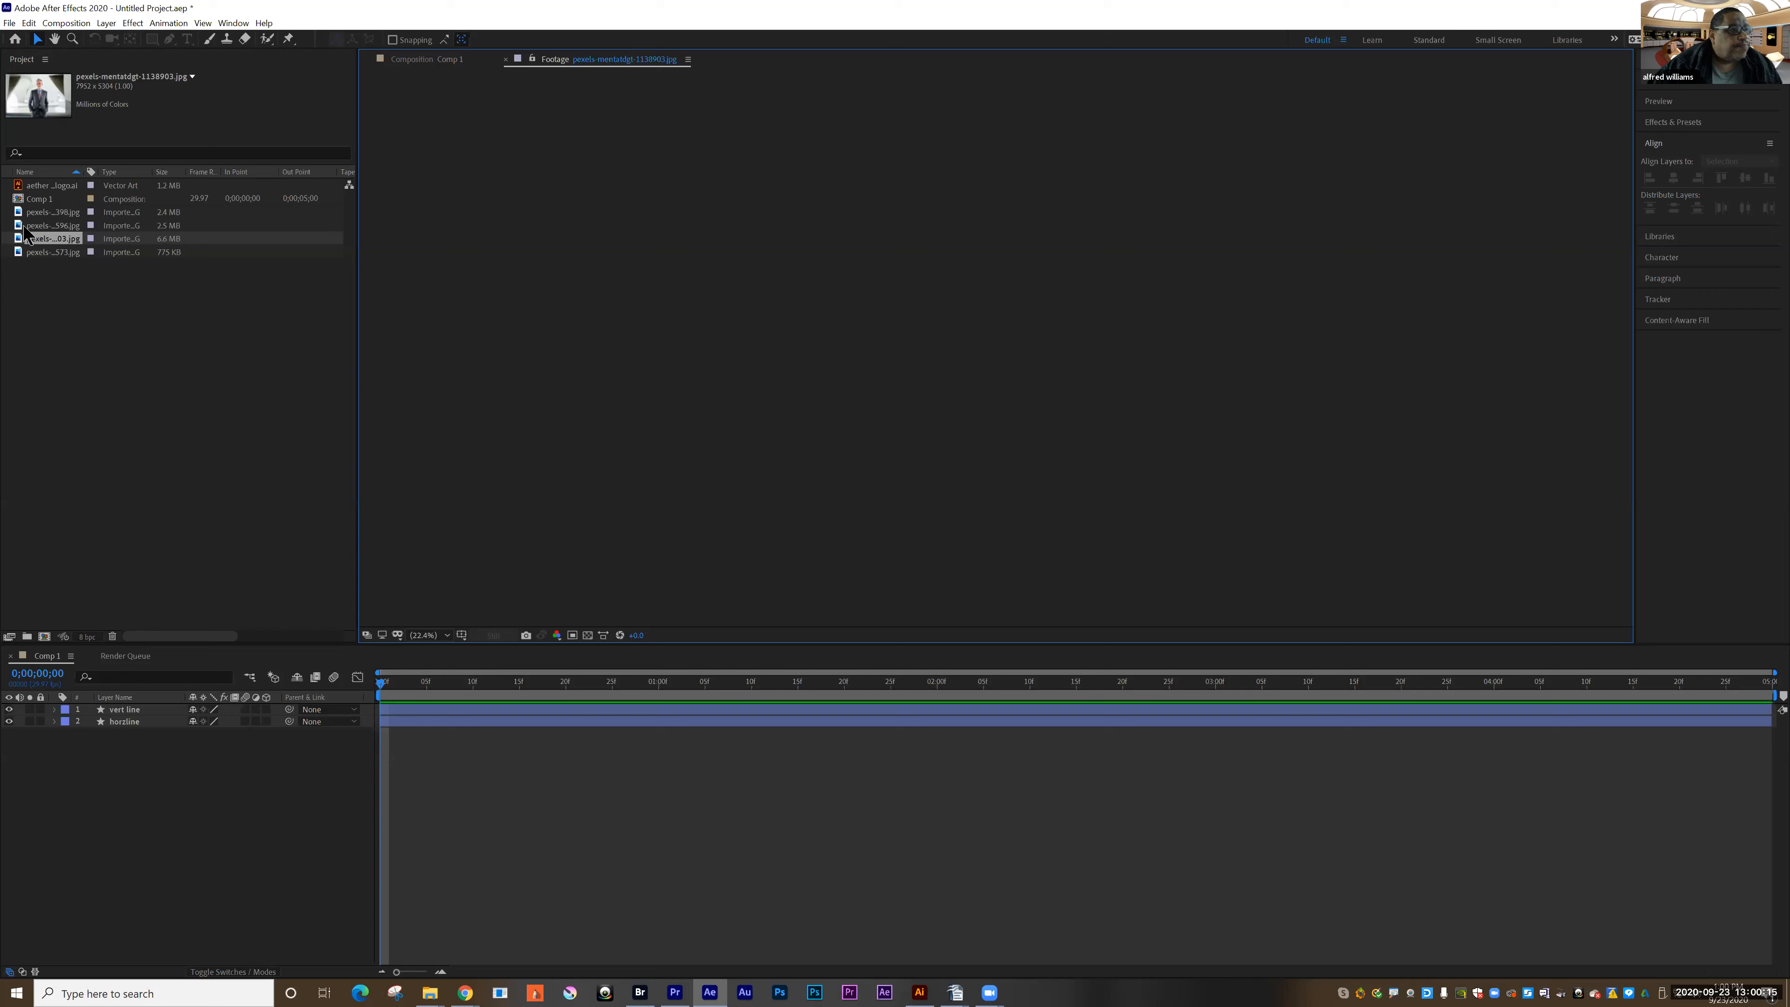
{"action": "left_click", "coordinate": [42, 212]}
{"action": "left_click_drag", "start_coordinate": [43, 217], "coordinate": [103, 737]}
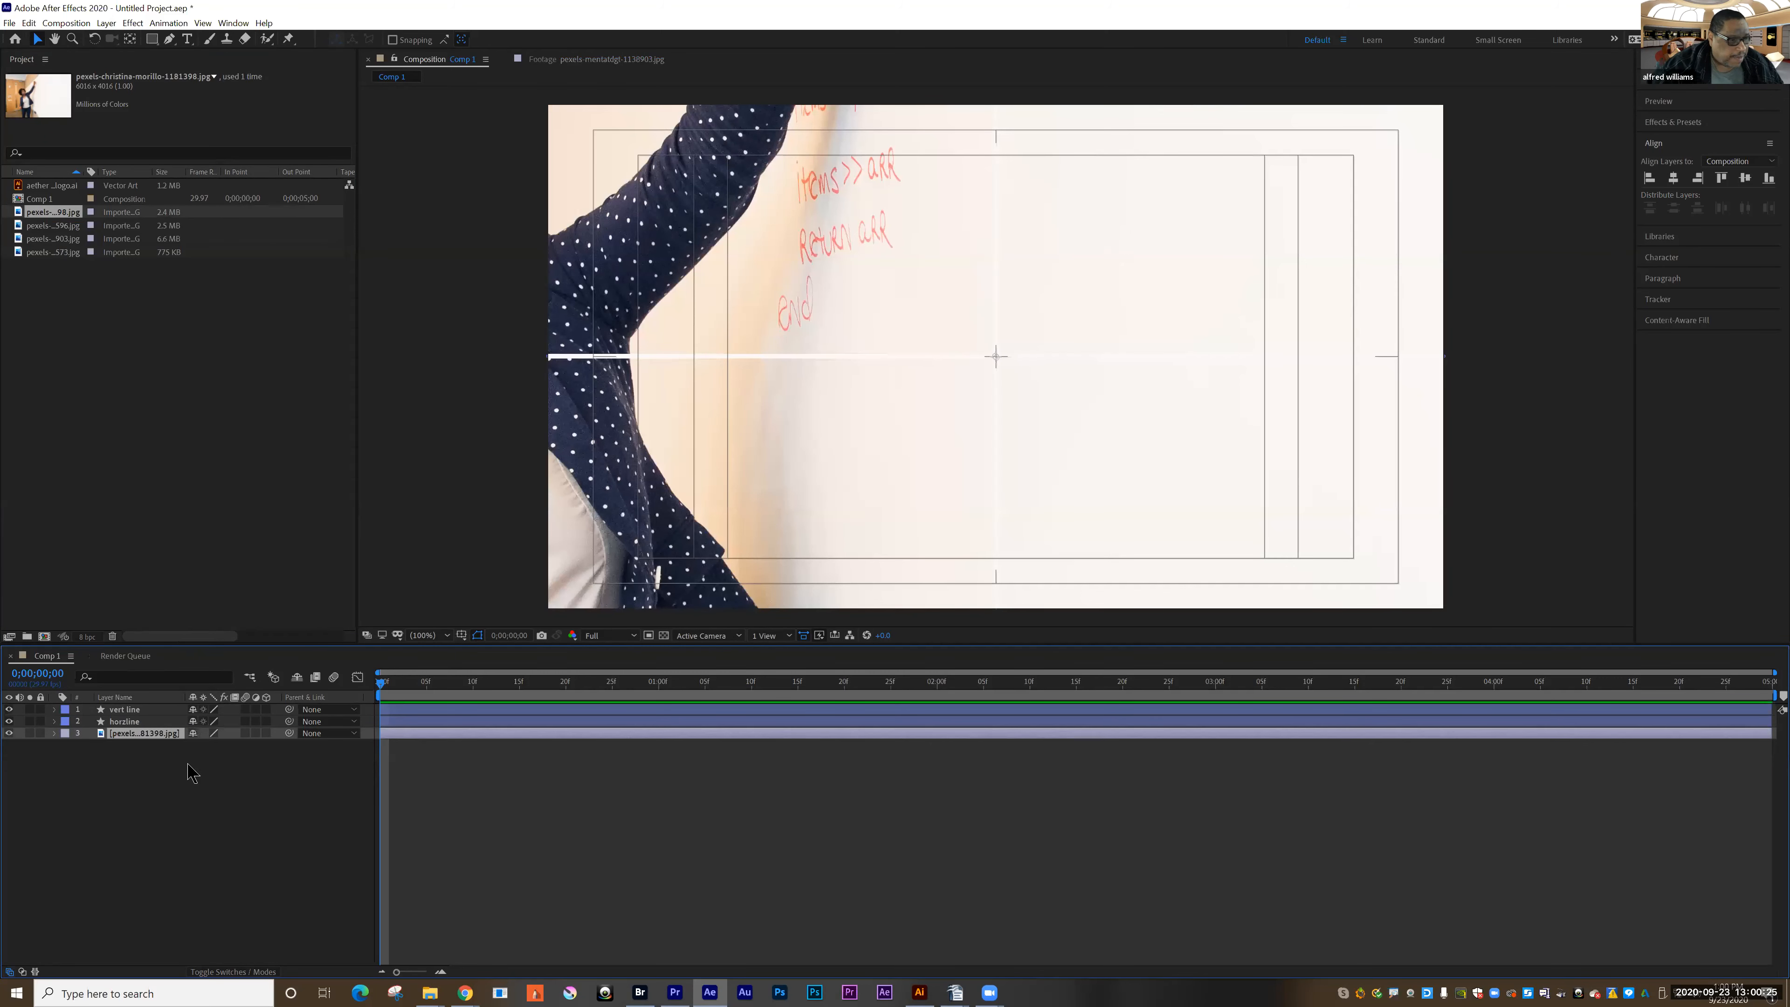
- Scale the teacher photo to 20% and move it into the upper-left corner of the frame so it fills that quadrant
{"action": "left_click", "coordinate": [55, 734]}
{"action": "left_click", "coordinate": [66, 745]}
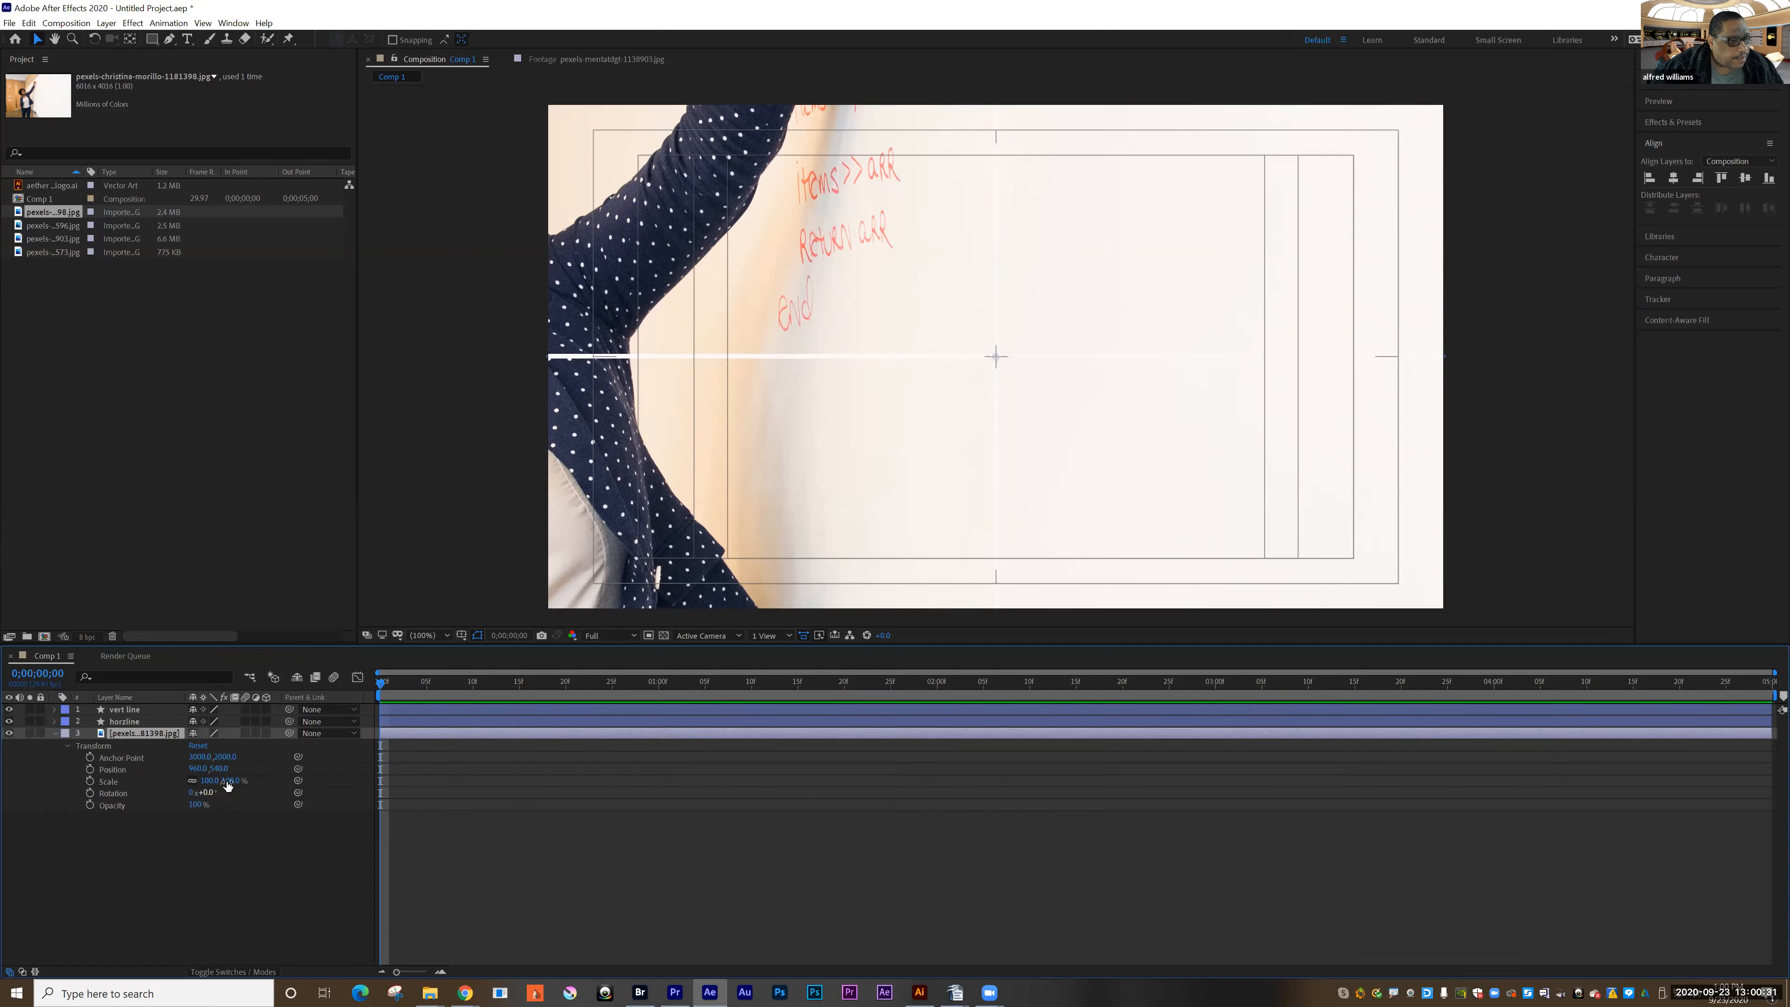
{"action": "left_click_drag", "start_coordinate": [240, 780], "coordinate": [190, 793]}
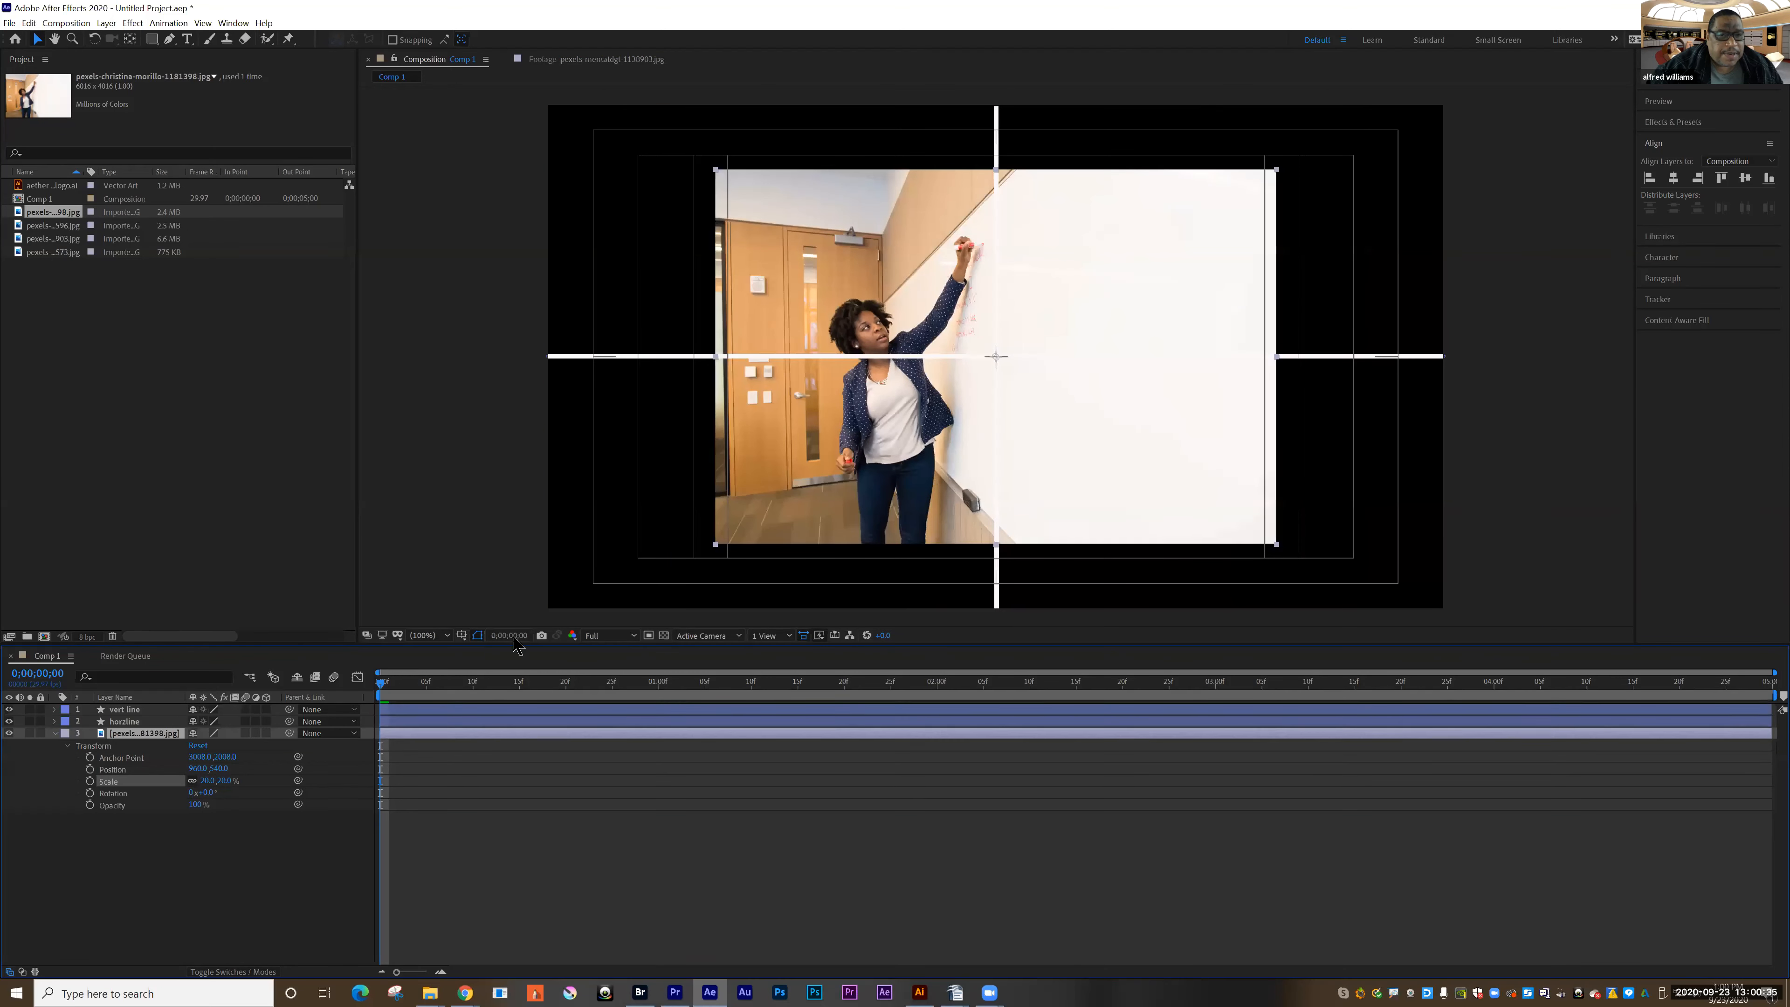
{"action": "left_click_drag", "start_coordinate": [751, 436], "coordinate": [679, 403]}
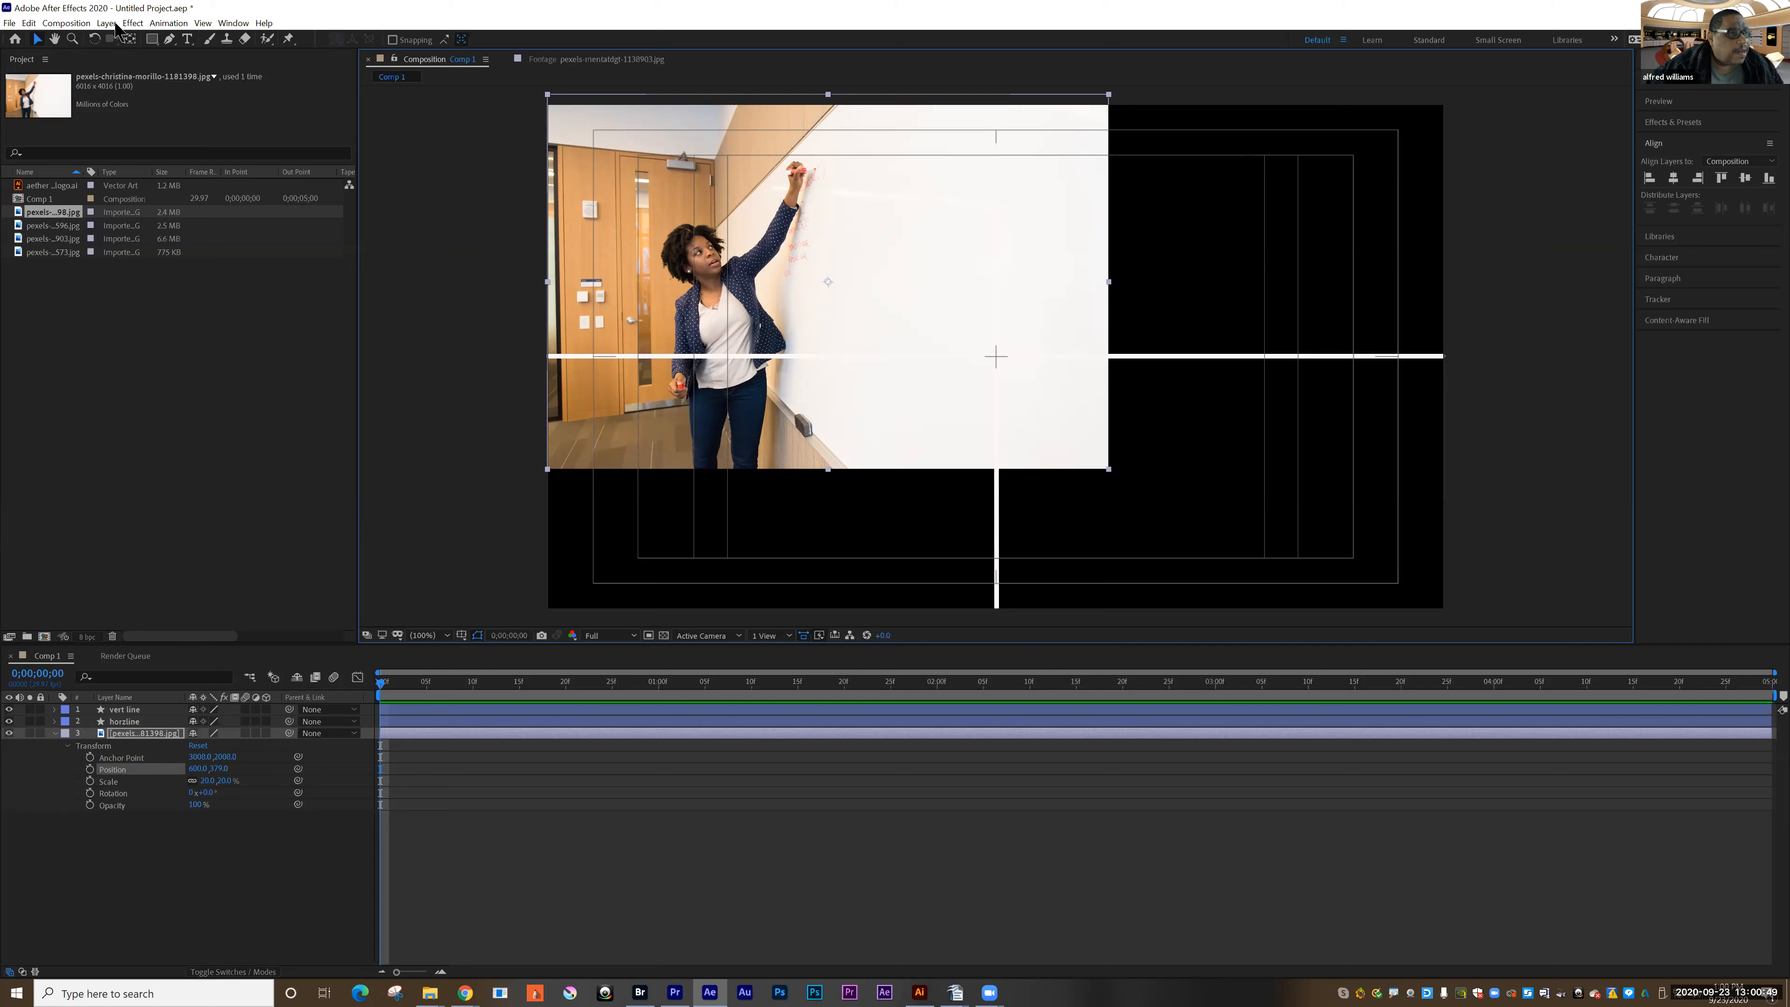
- Draw a rectangular mask on the teacher photo from the frame's upper-left corner to the crossing point of the two lines
{"action": "left_click", "coordinate": [152, 38]}
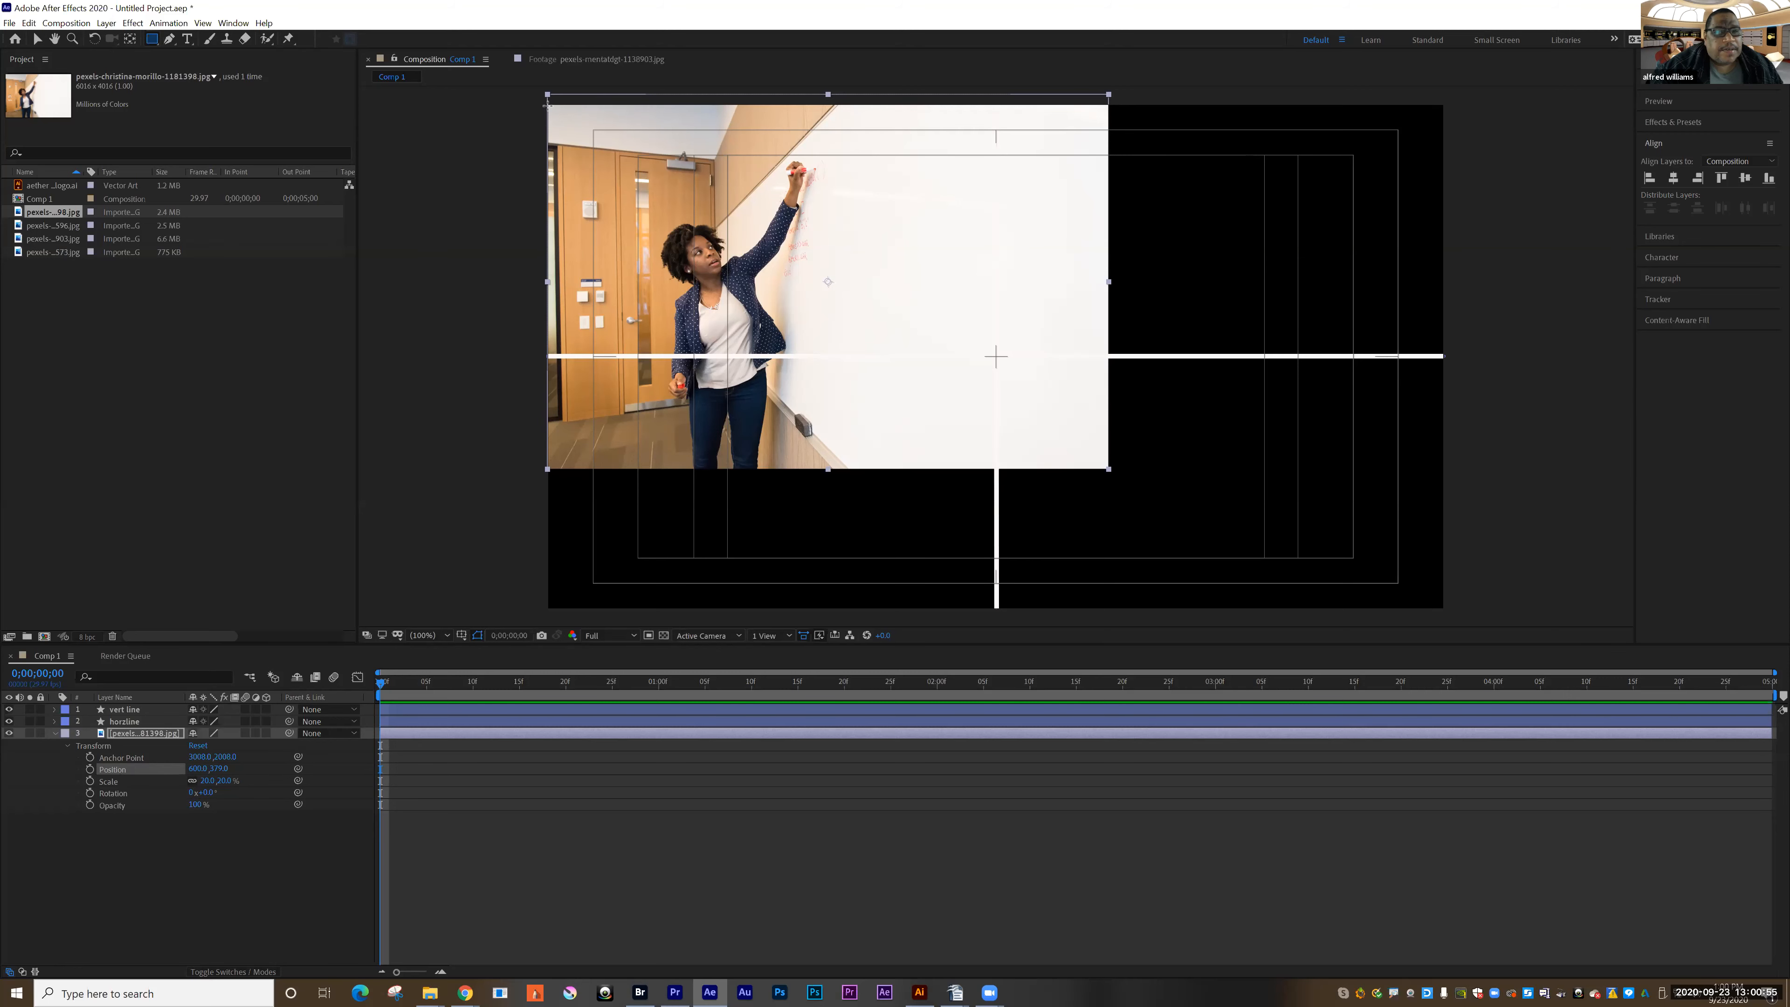
{"action": "left_click_drag", "start_coordinate": [547, 105], "coordinate": [995, 357]}
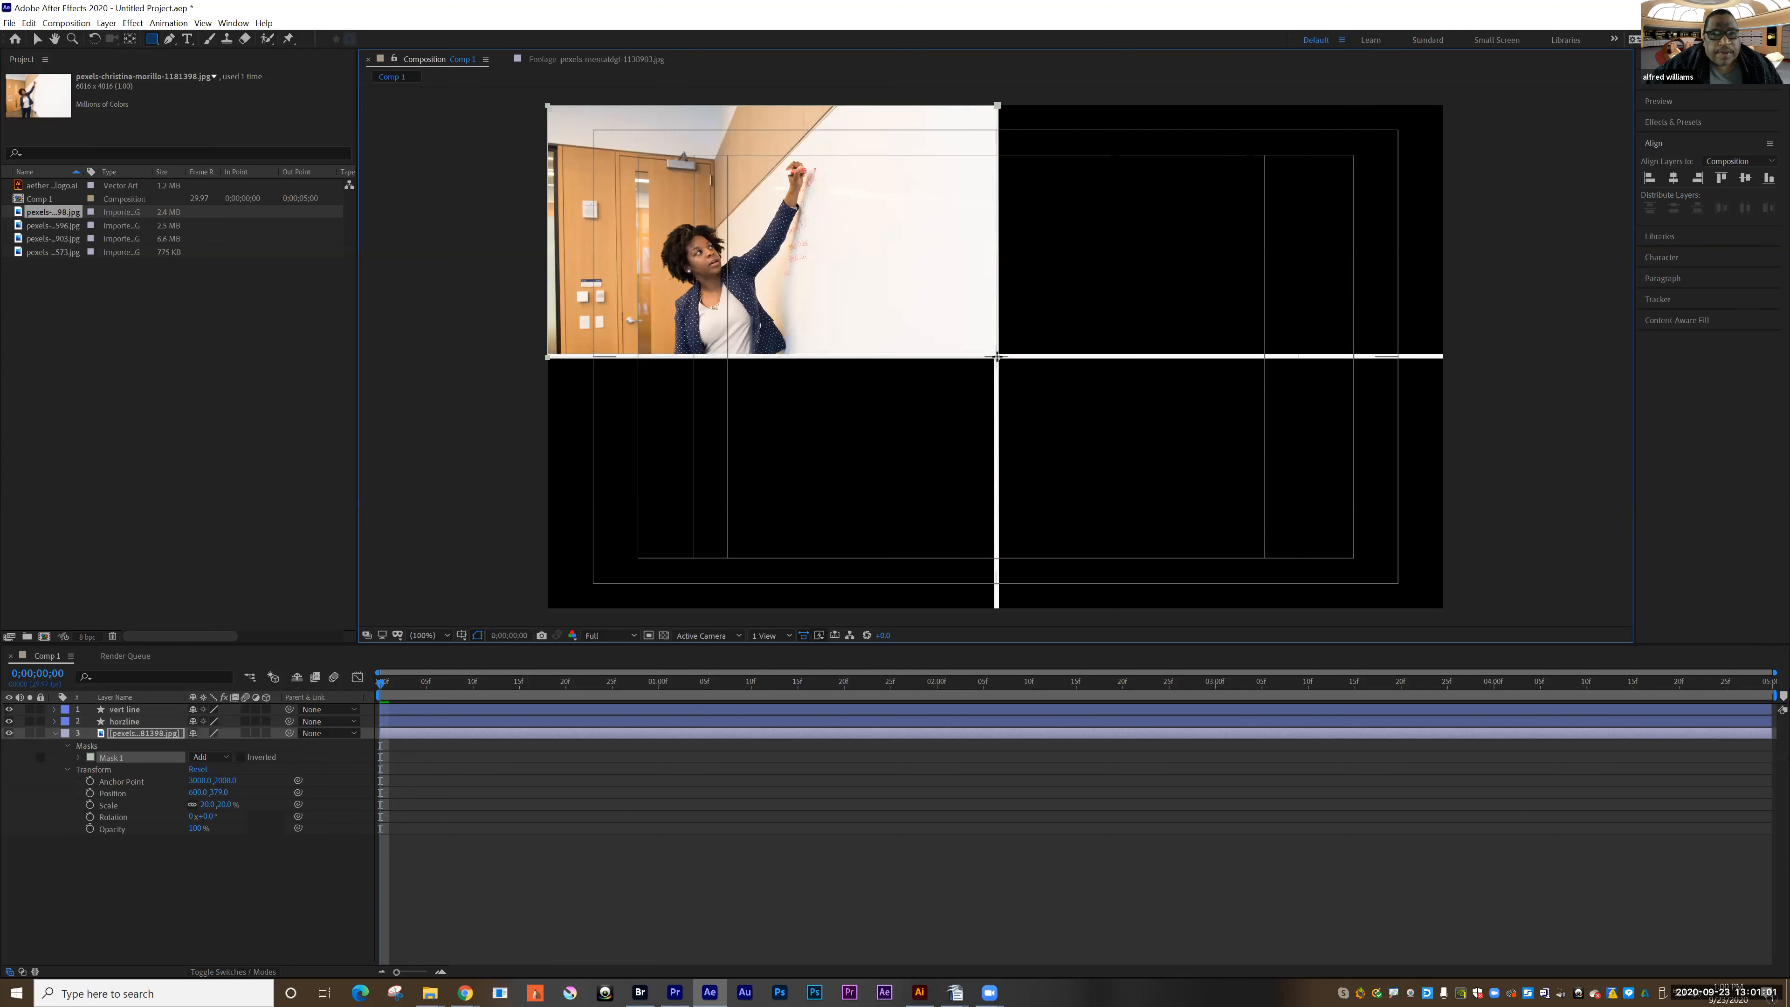
{"action": "left_click", "coordinate": [204, 513]}
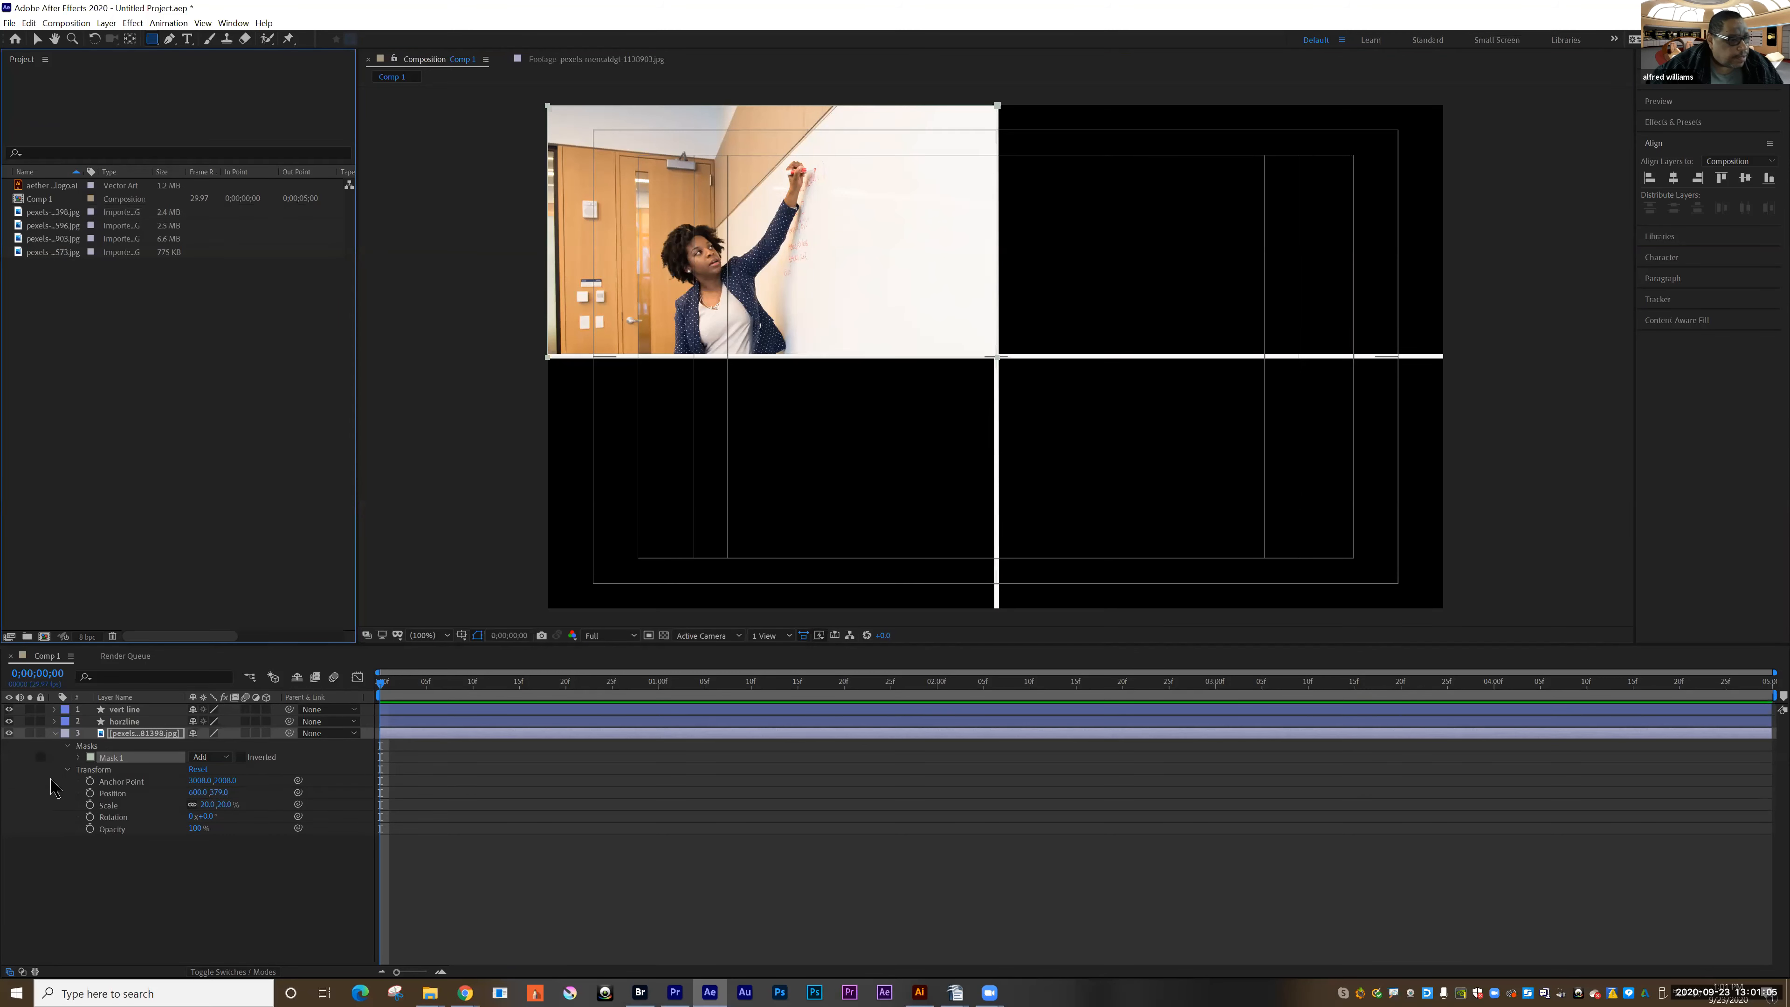
- Rename the masked photo layer as teacher, then hide the layer and collapse its properties
{"action": "left_click", "coordinate": [138, 735]}
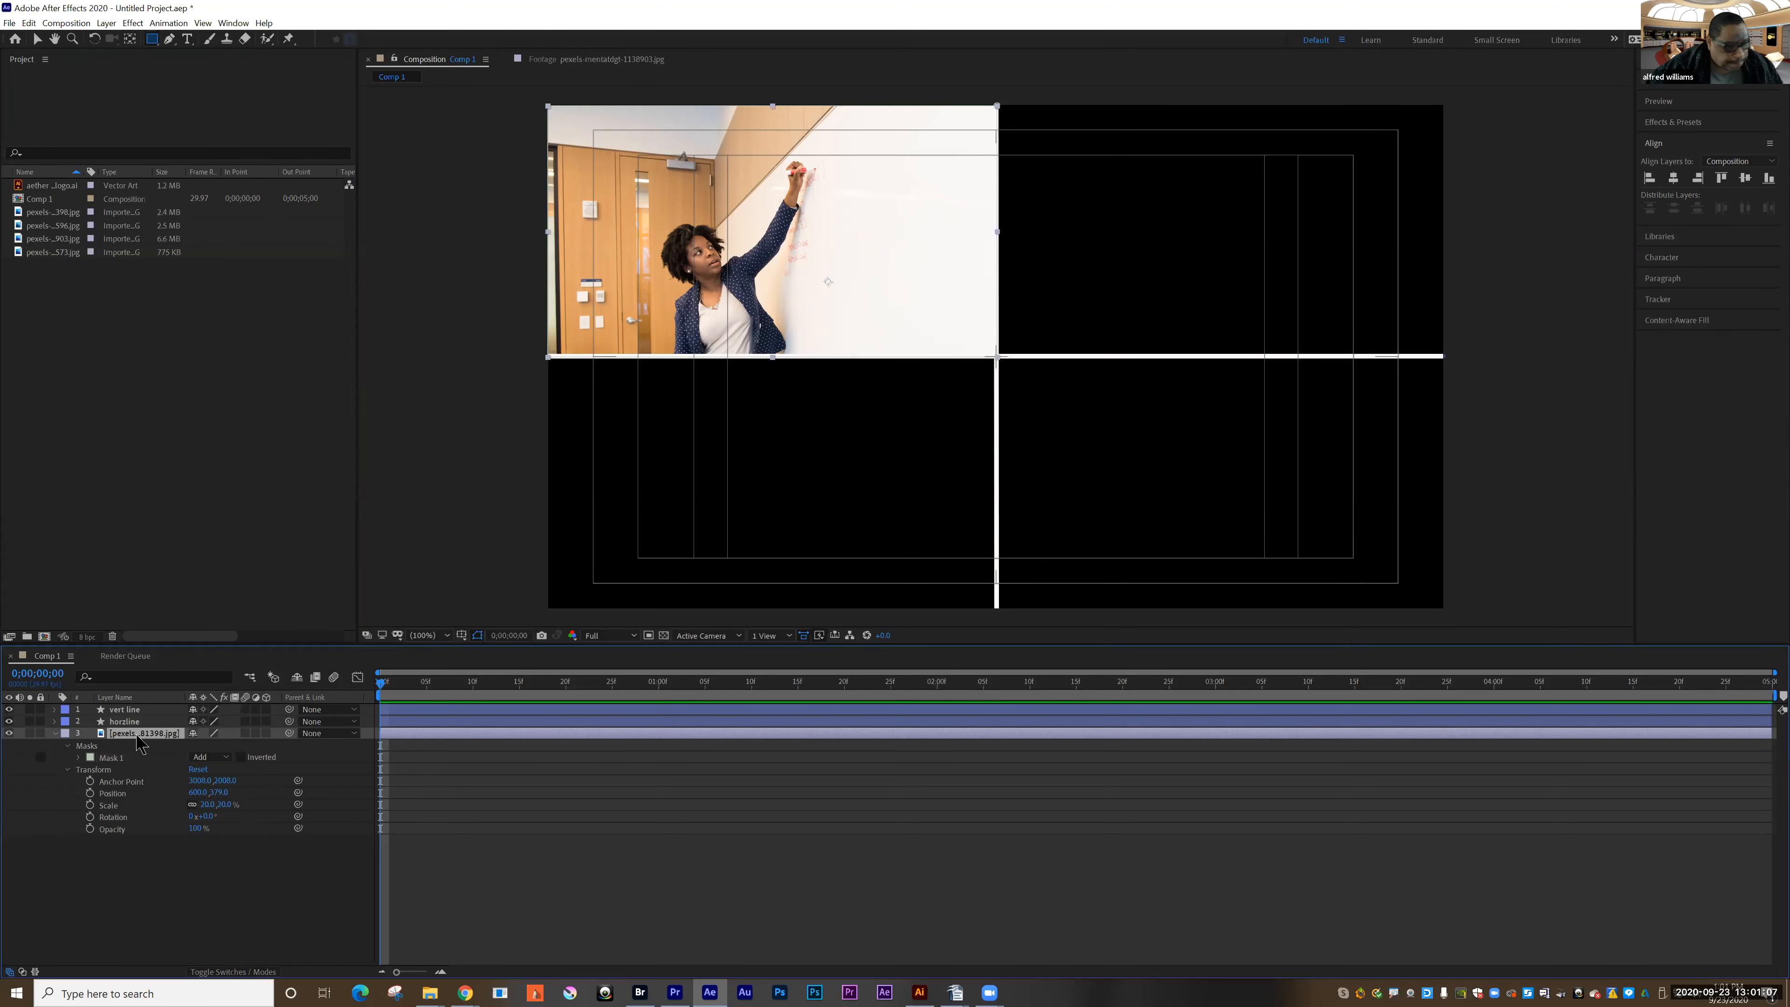
{"action": "key", "text": "Return"}
{"action": "type", "text": "te"}
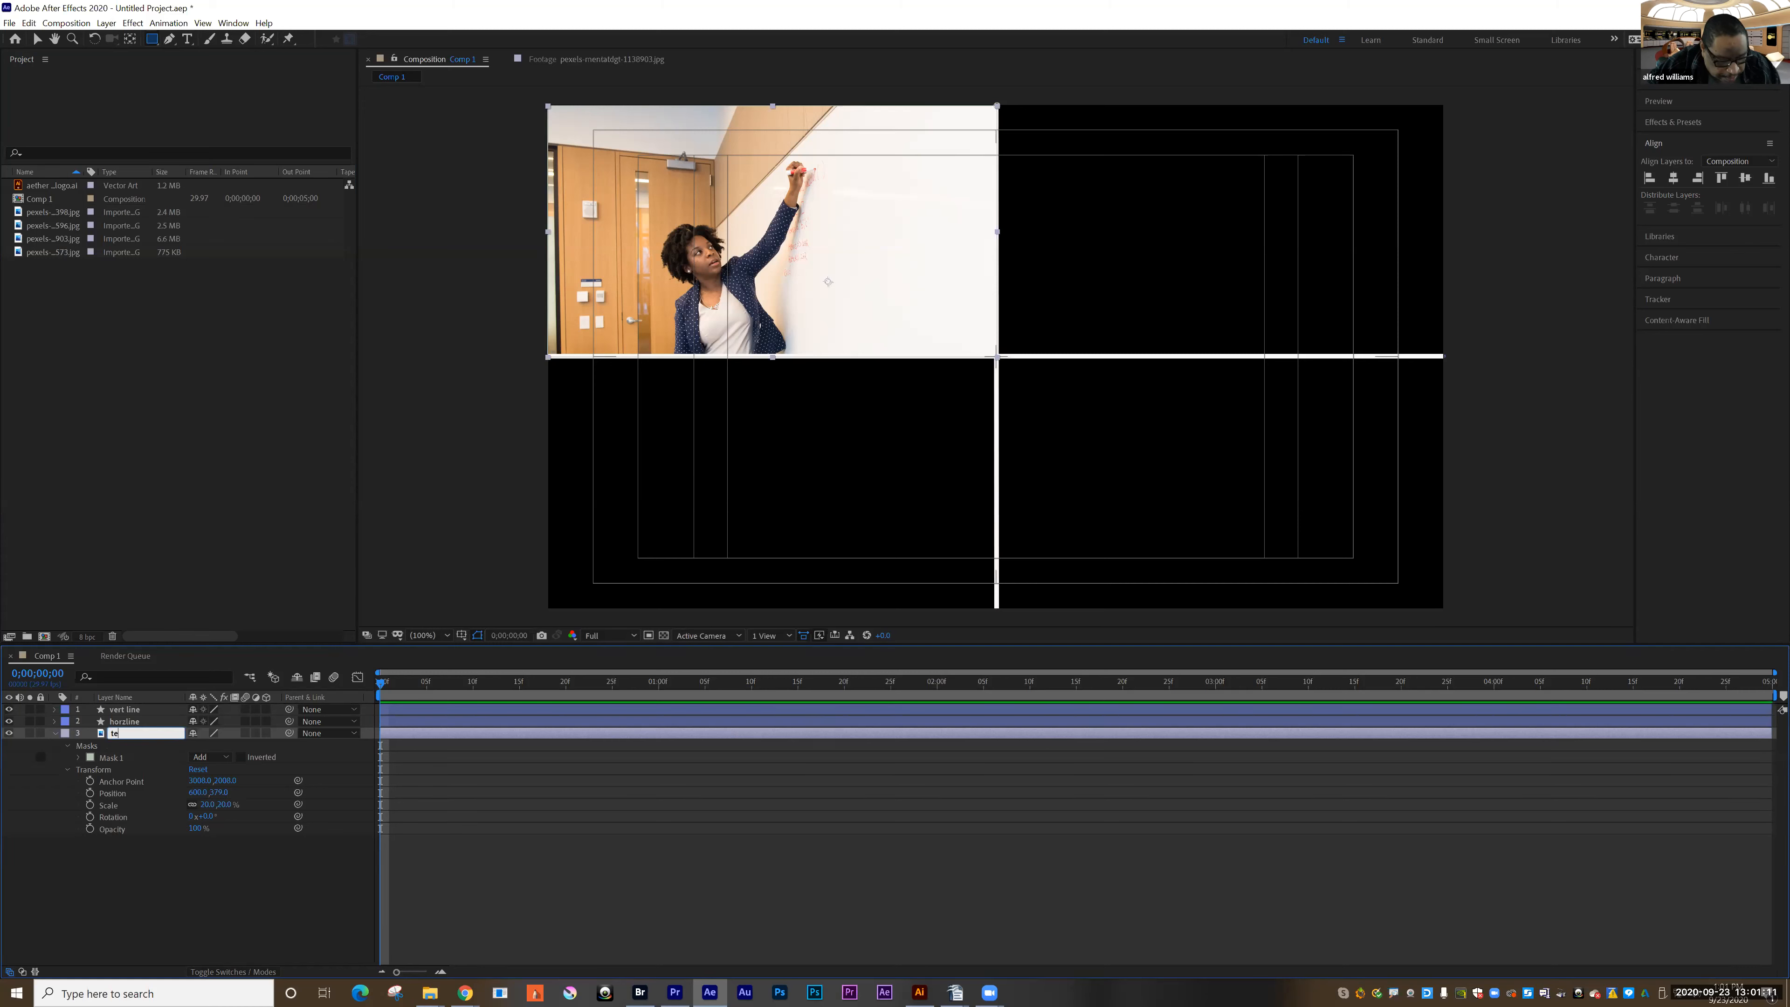
{"action": "type", "text": "acher"}
{"action": "left_click", "coordinate": [71, 903]}
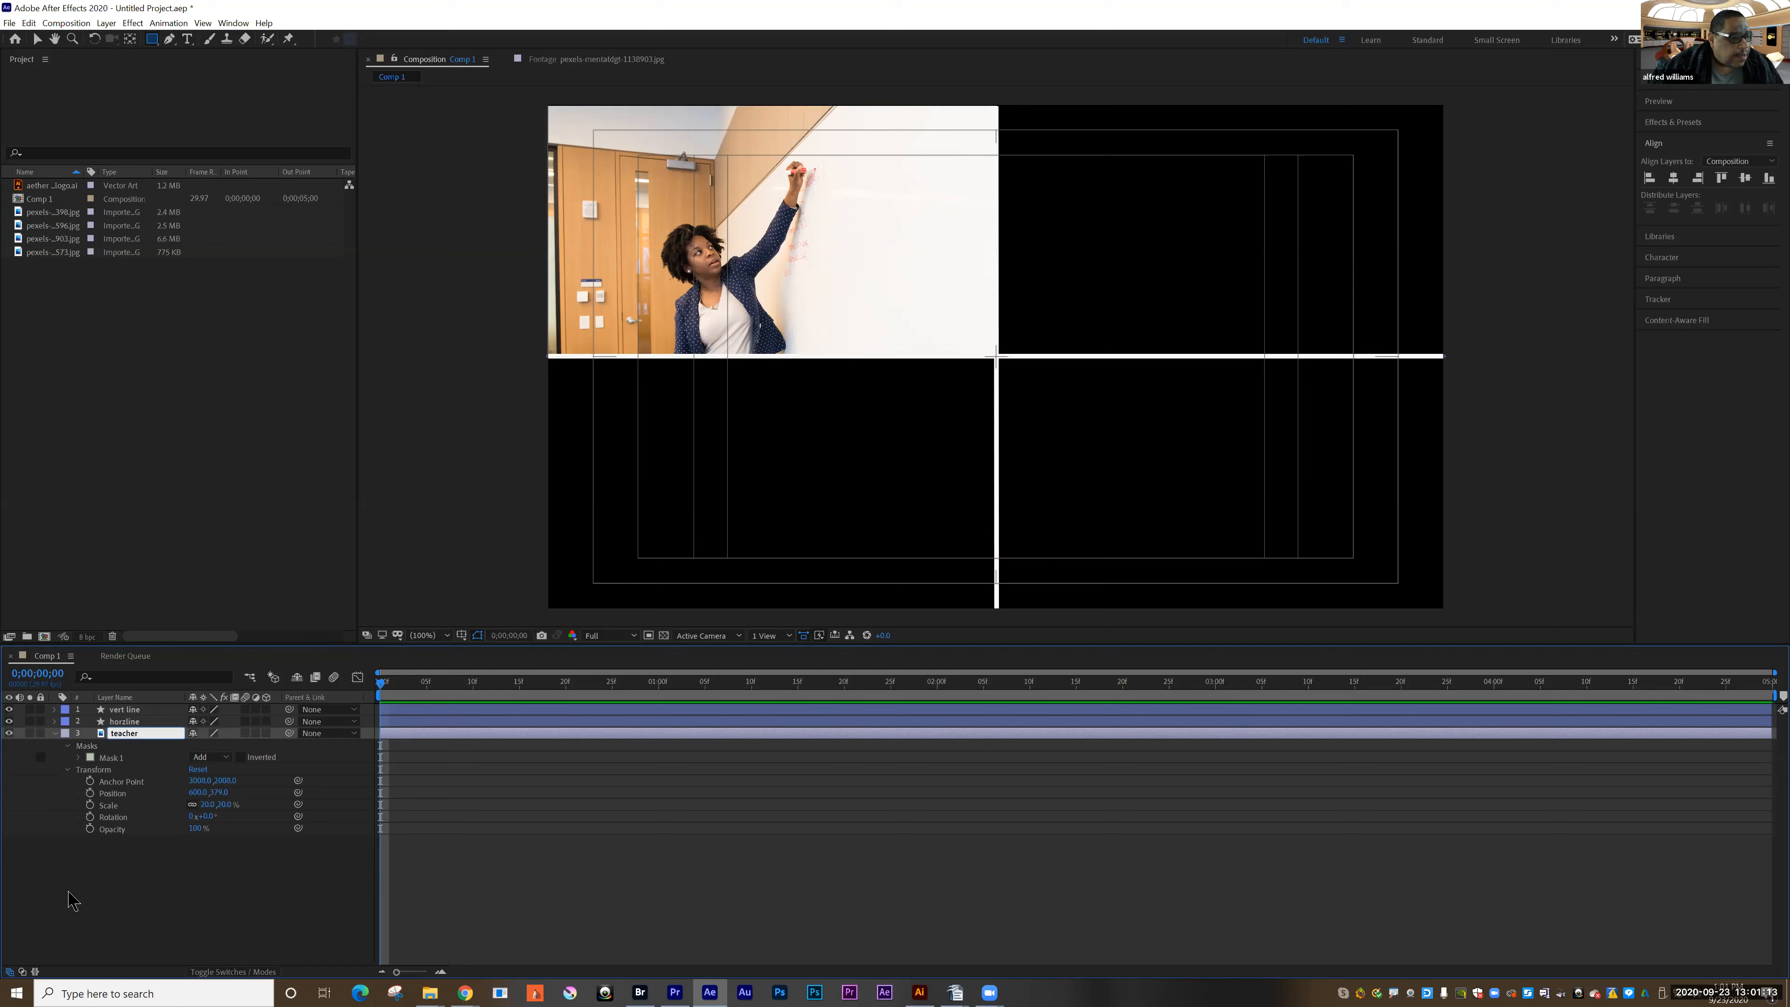
{"action": "left_click", "coordinate": [9, 733]}
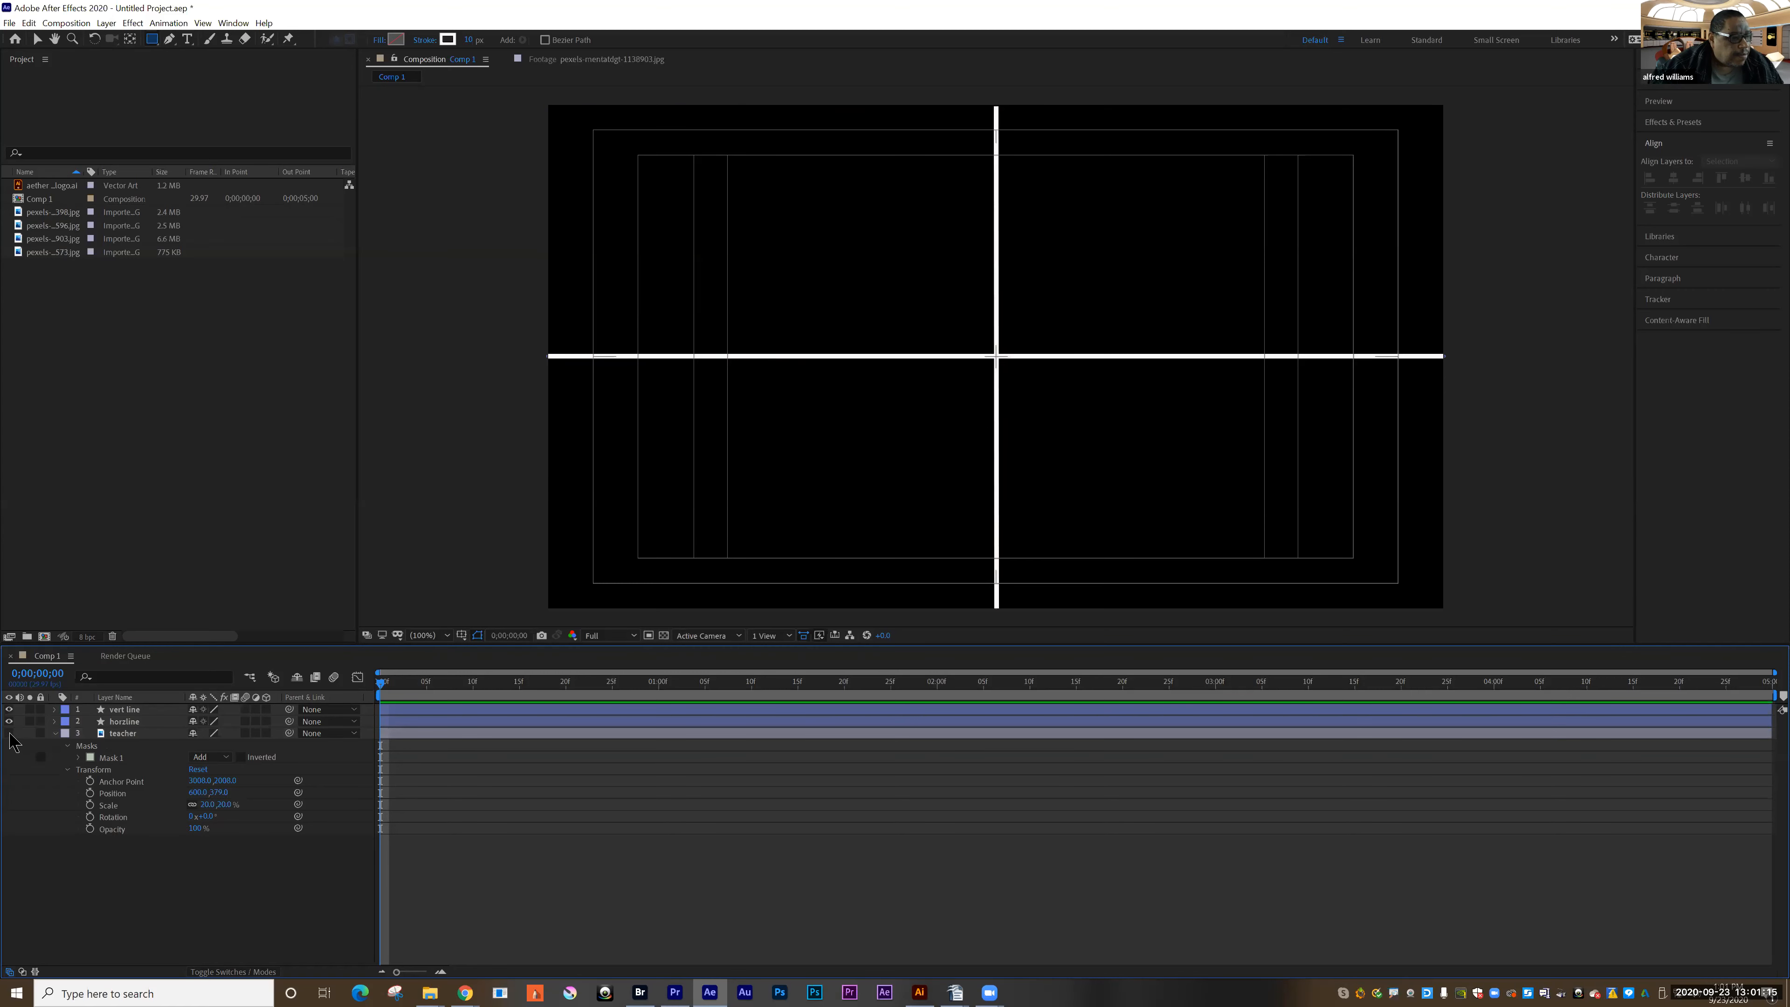
{"action": "left_click", "coordinate": [55, 733]}
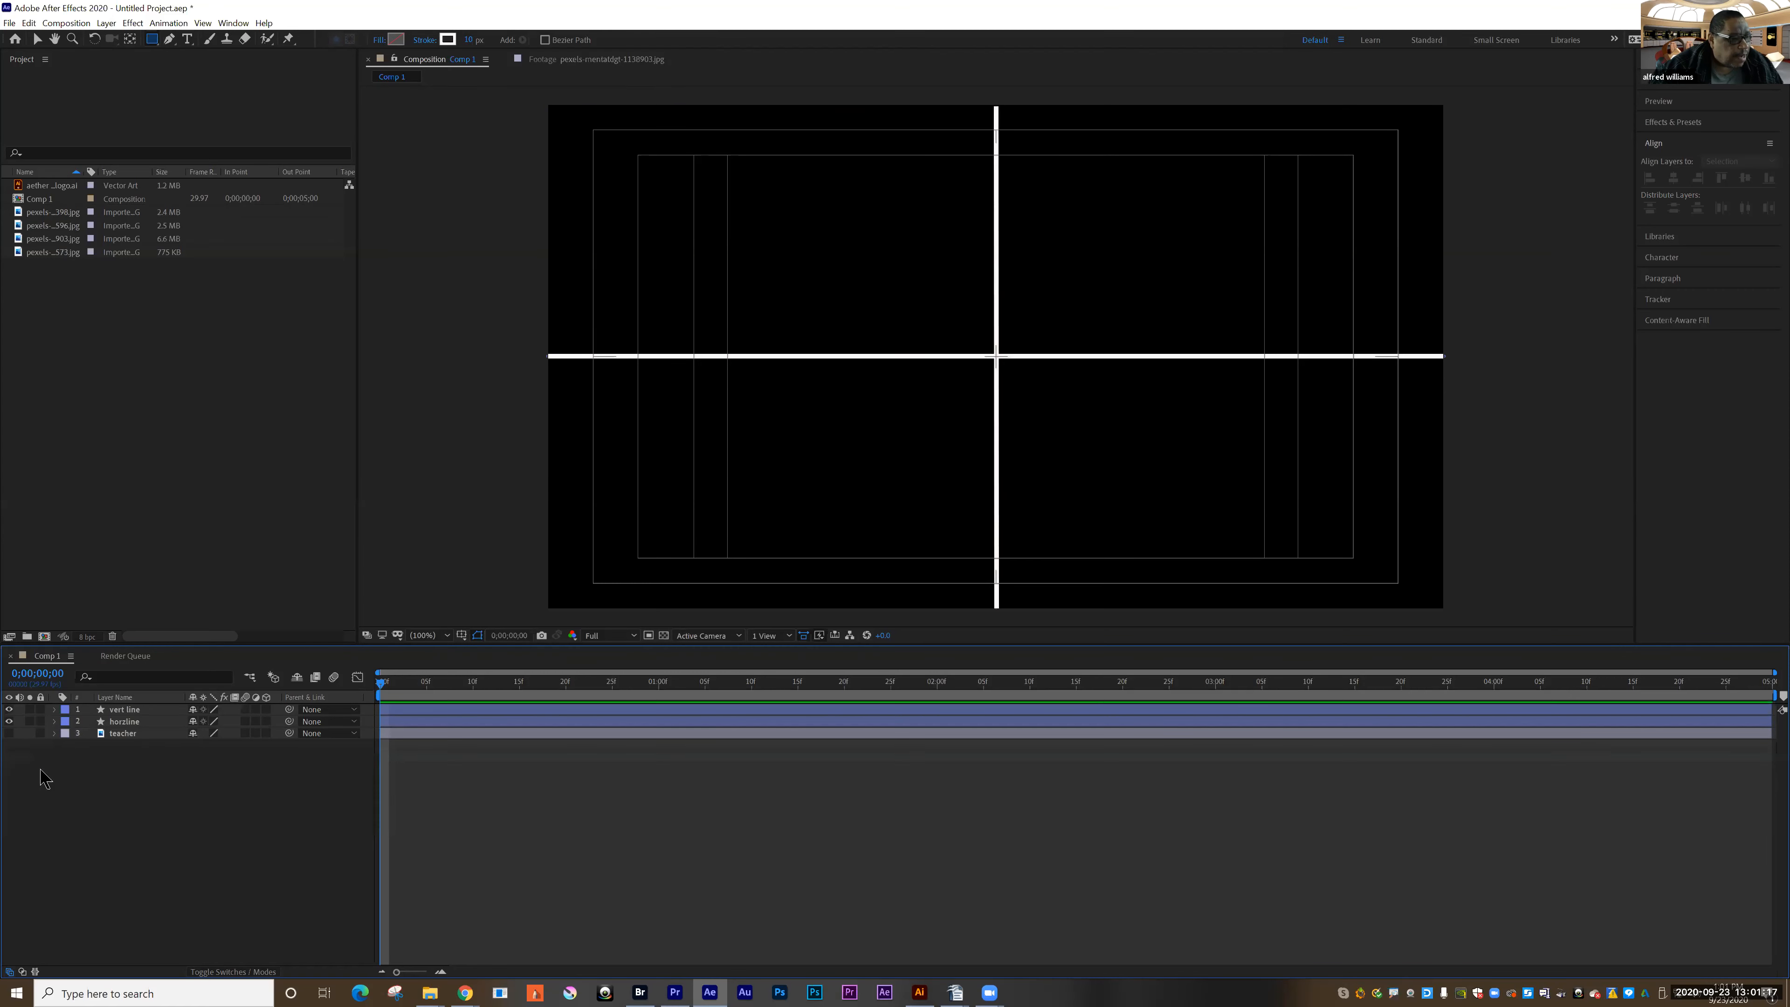
- Add the mother-and-child photo ending in 596.jpg to the composition between the horzline and teacher layers
{"action": "left_click", "coordinate": [53, 240]}
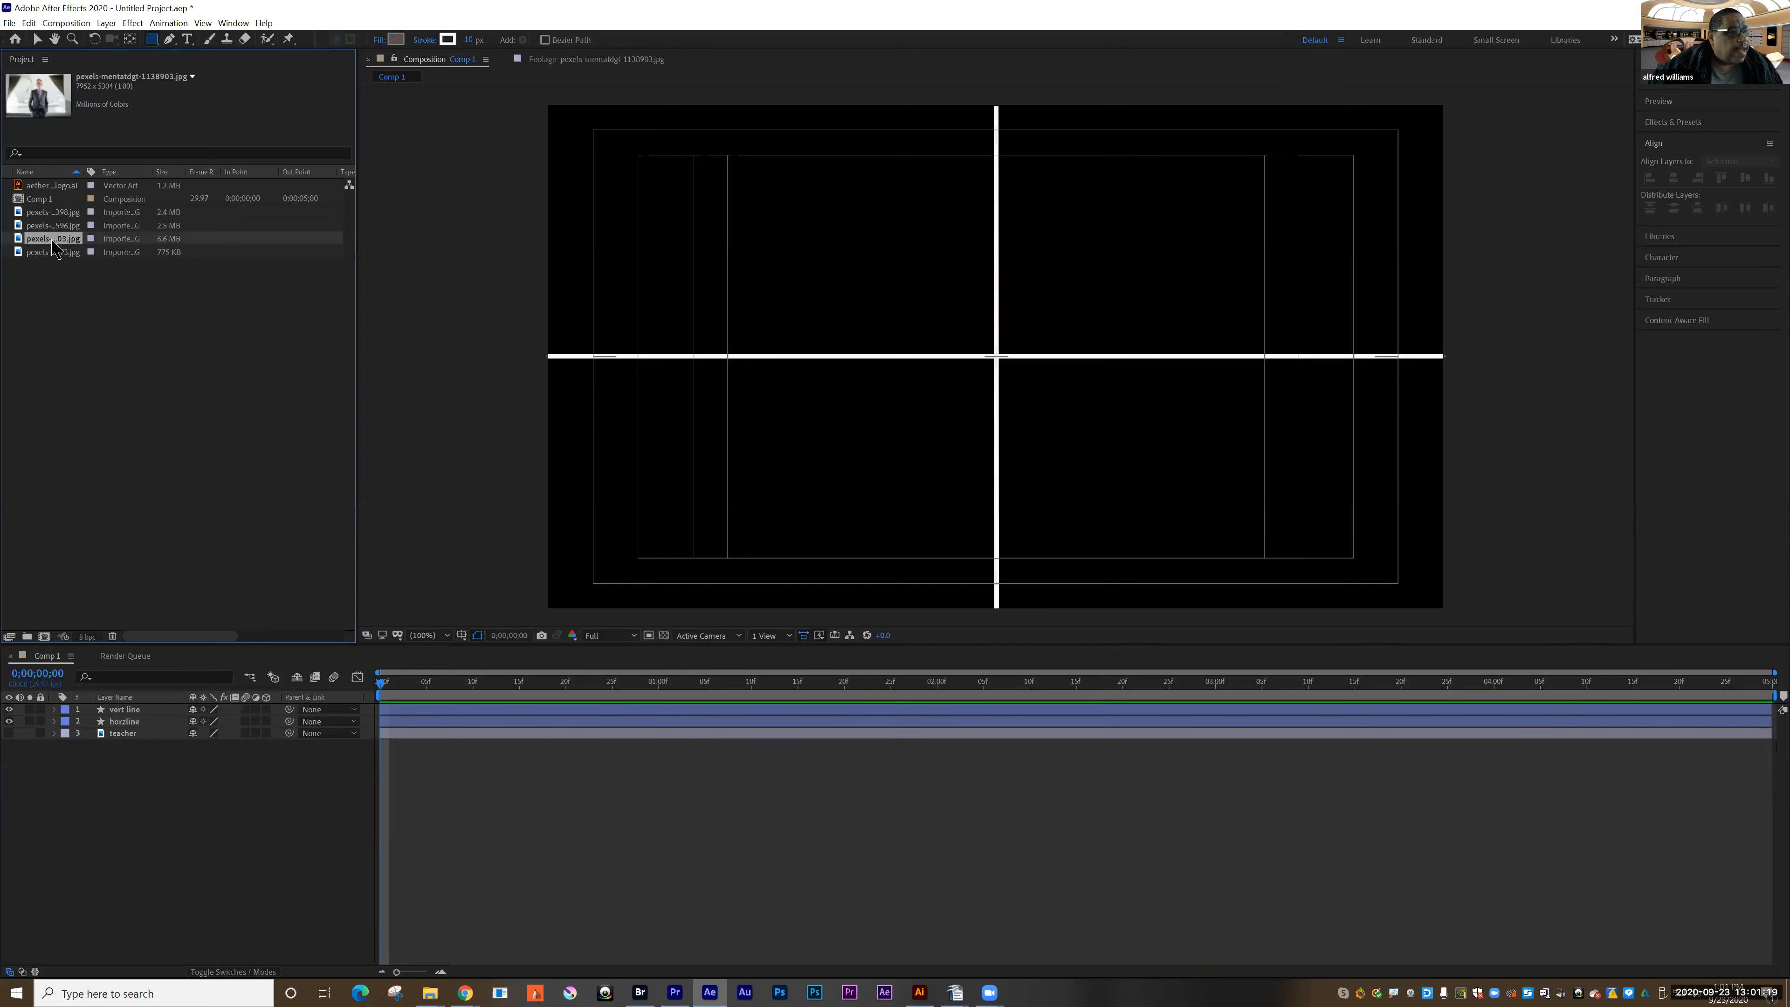
{"action": "left_click", "coordinate": [48, 212]}
{"action": "left_click", "coordinate": [47, 225]}
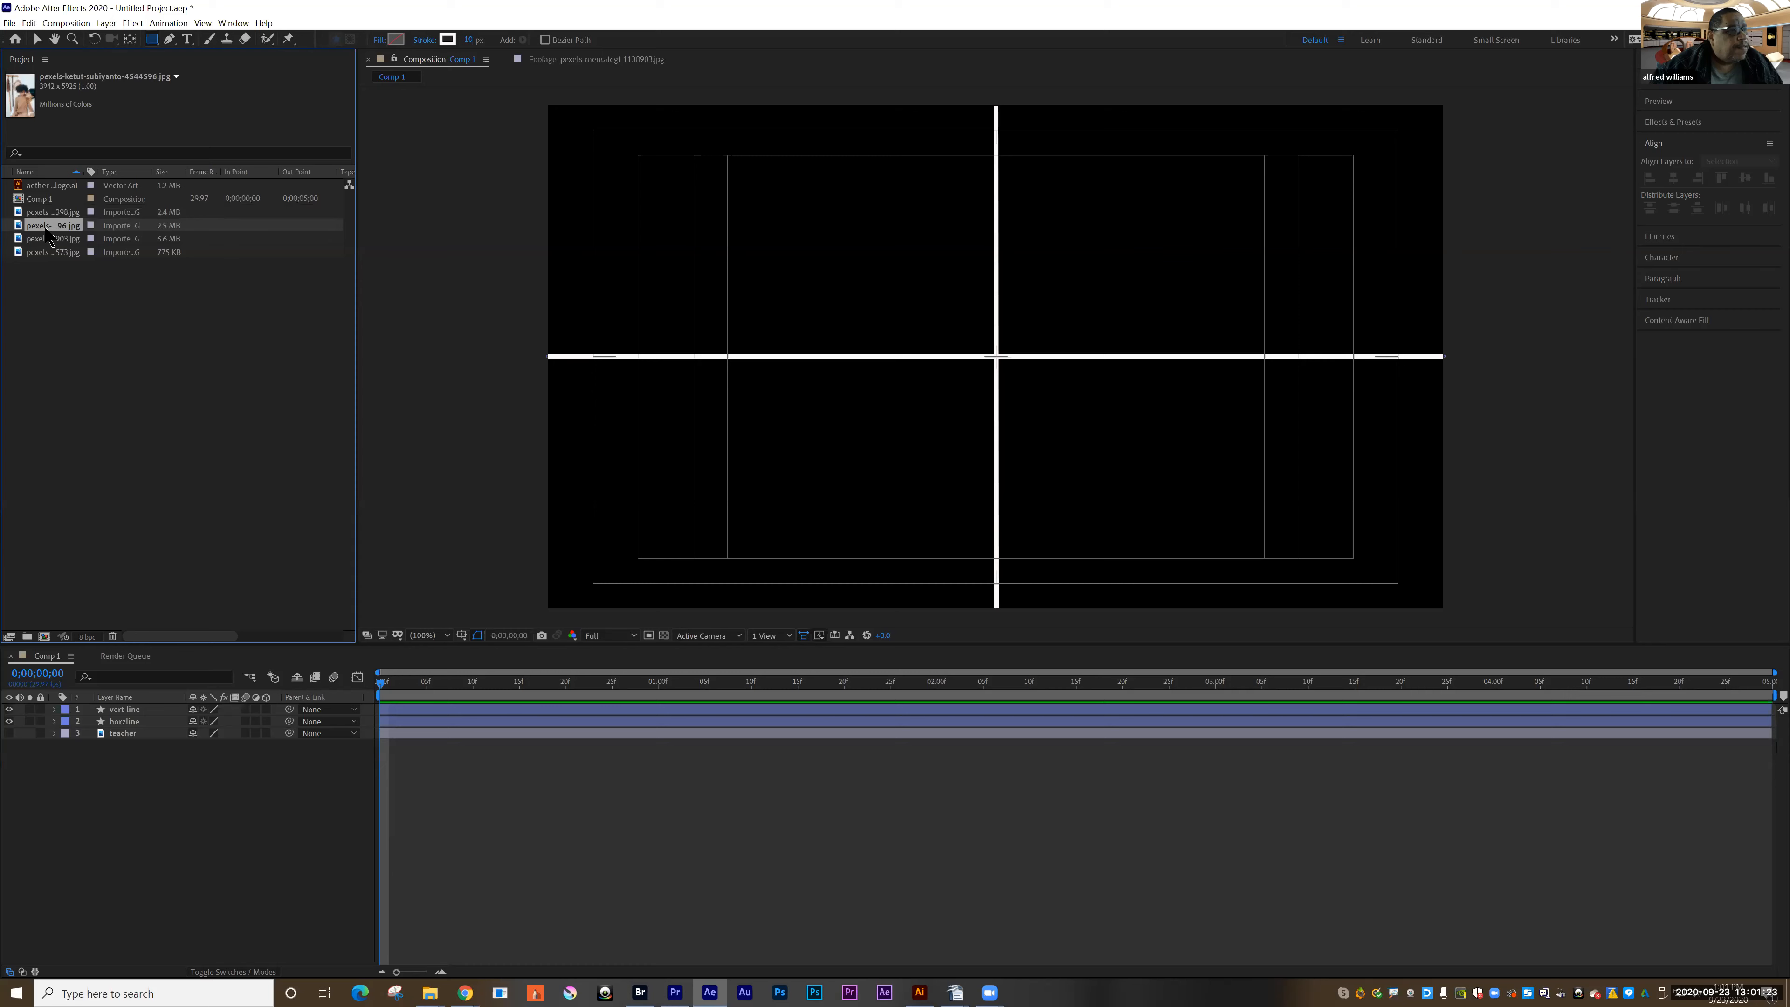
{"action": "left_click_drag", "start_coordinate": [47, 227], "coordinate": [127, 733]}
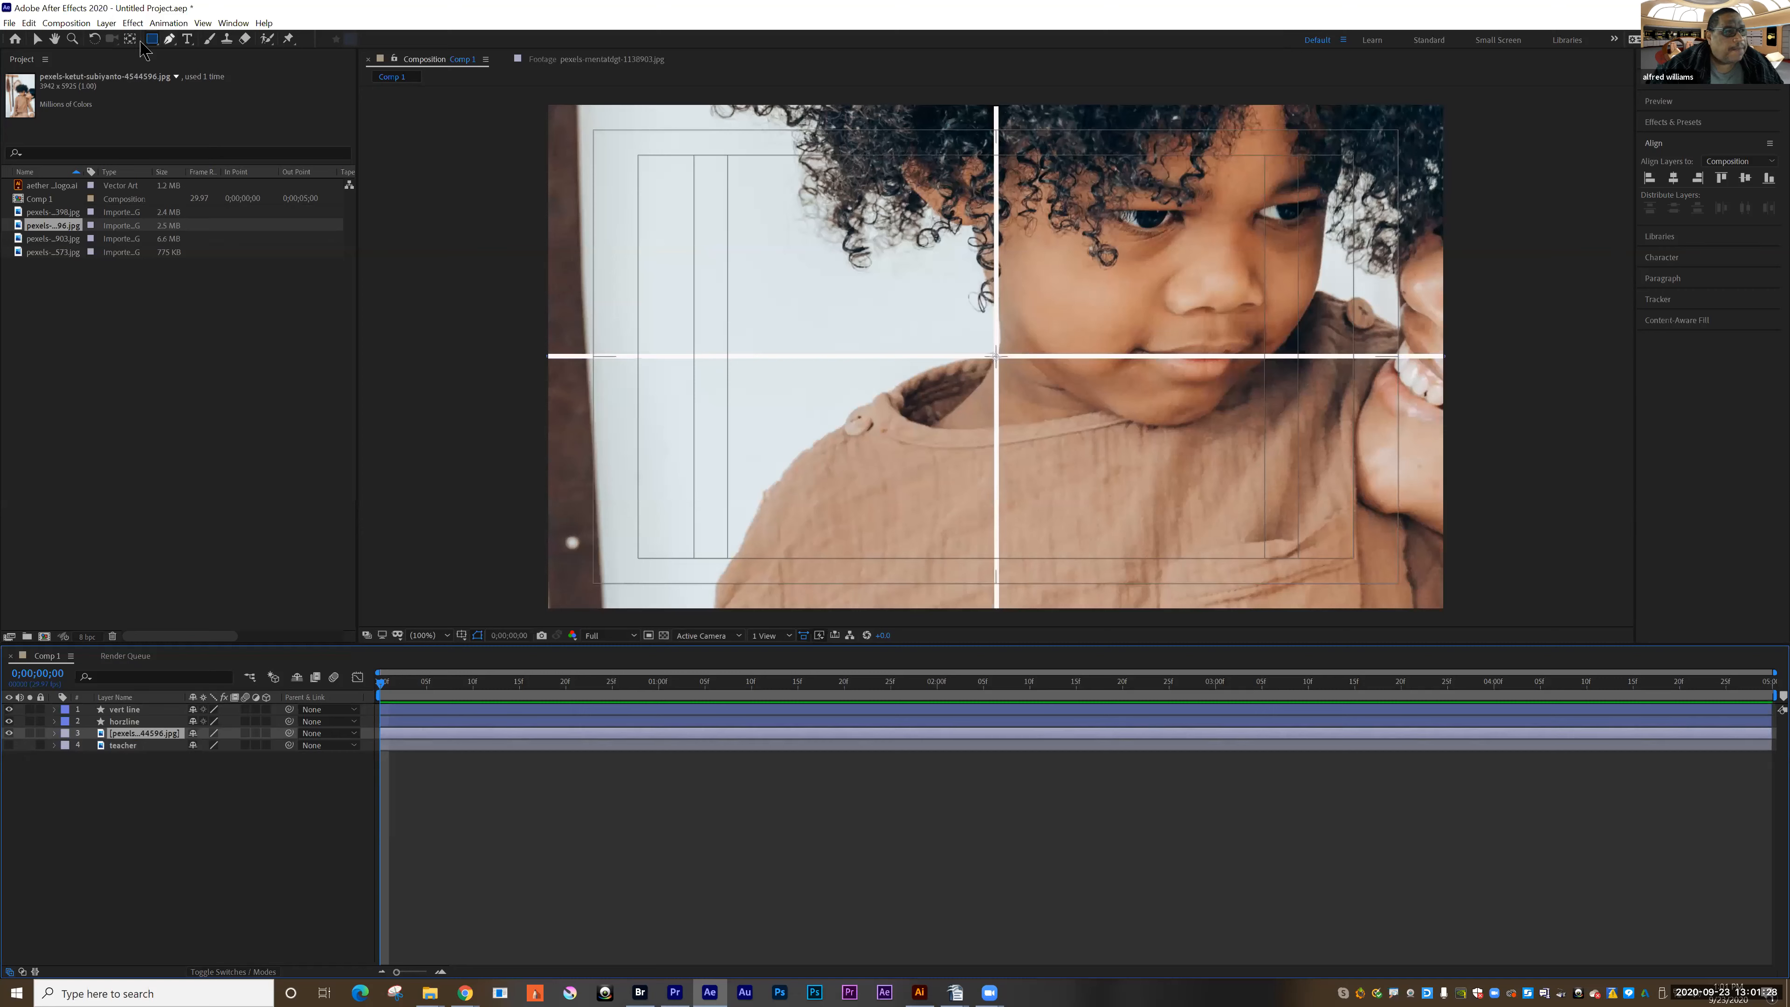
- Scale the mother-and-child photo to 26% and position it so both faces sit within the upper-right quadrant
{"action": "left_click", "coordinate": [55, 734]}
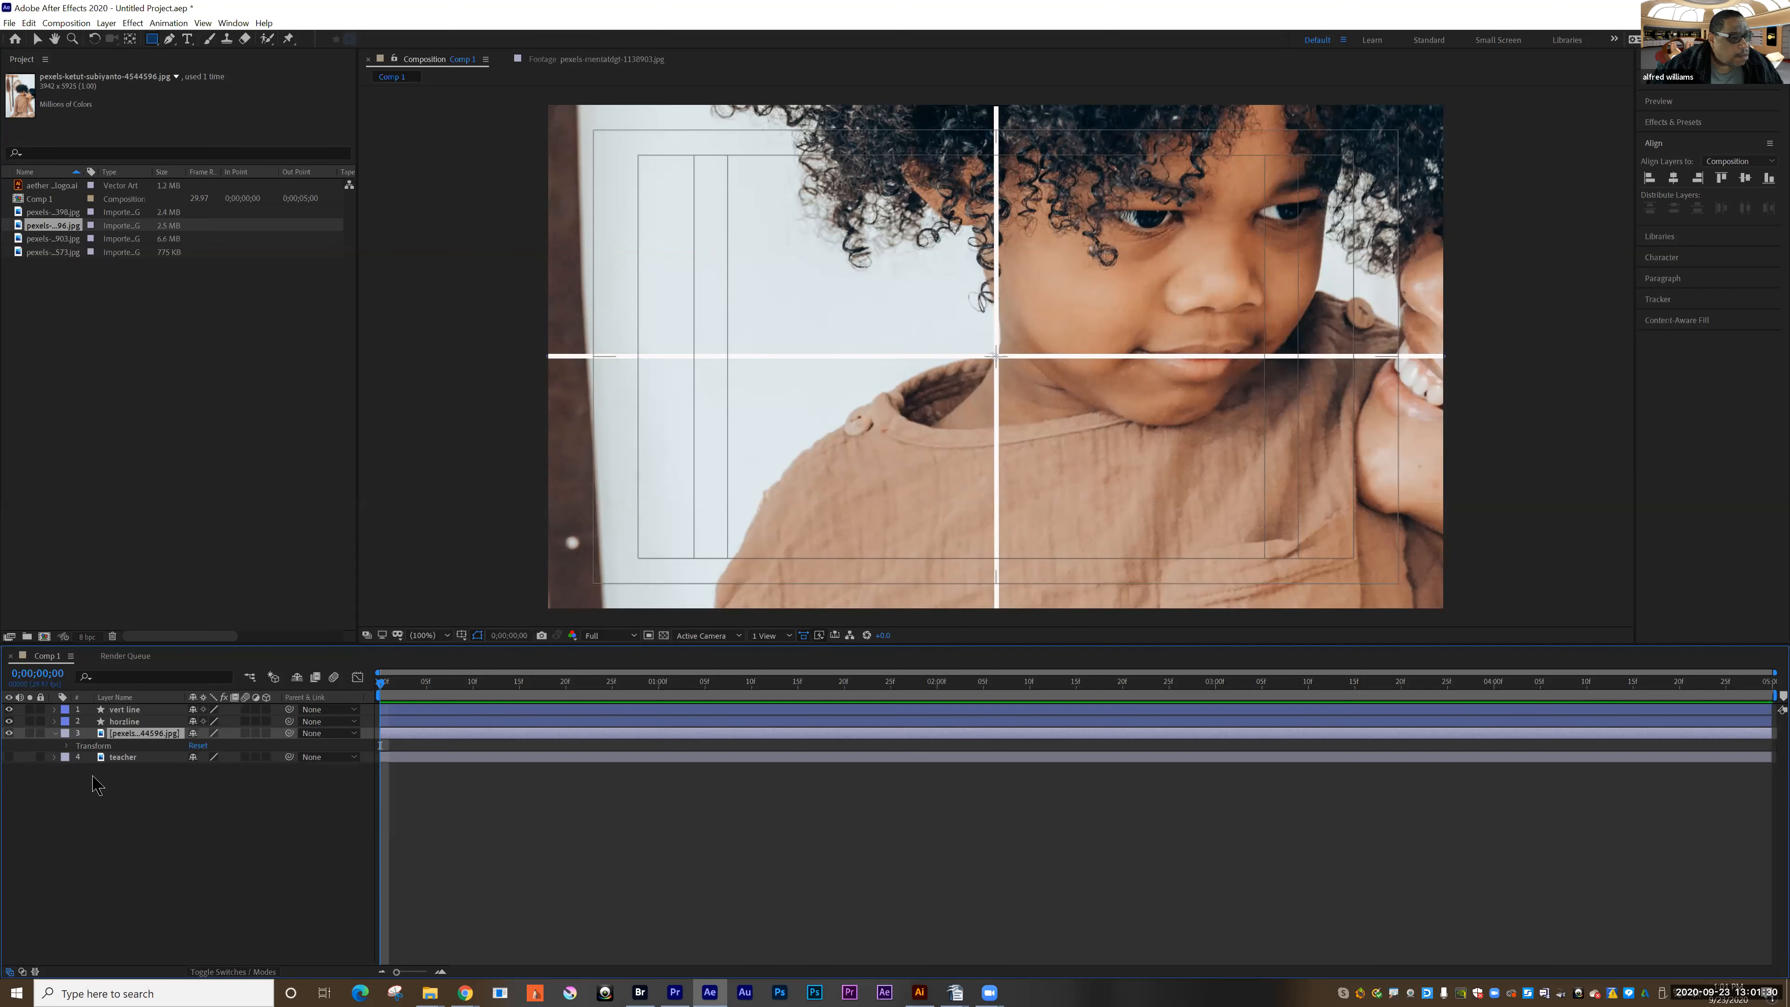
{"action": "left_click", "coordinate": [66, 745]}
{"action": "left_click_drag", "start_coordinate": [230, 780], "coordinate": [174, 780]}
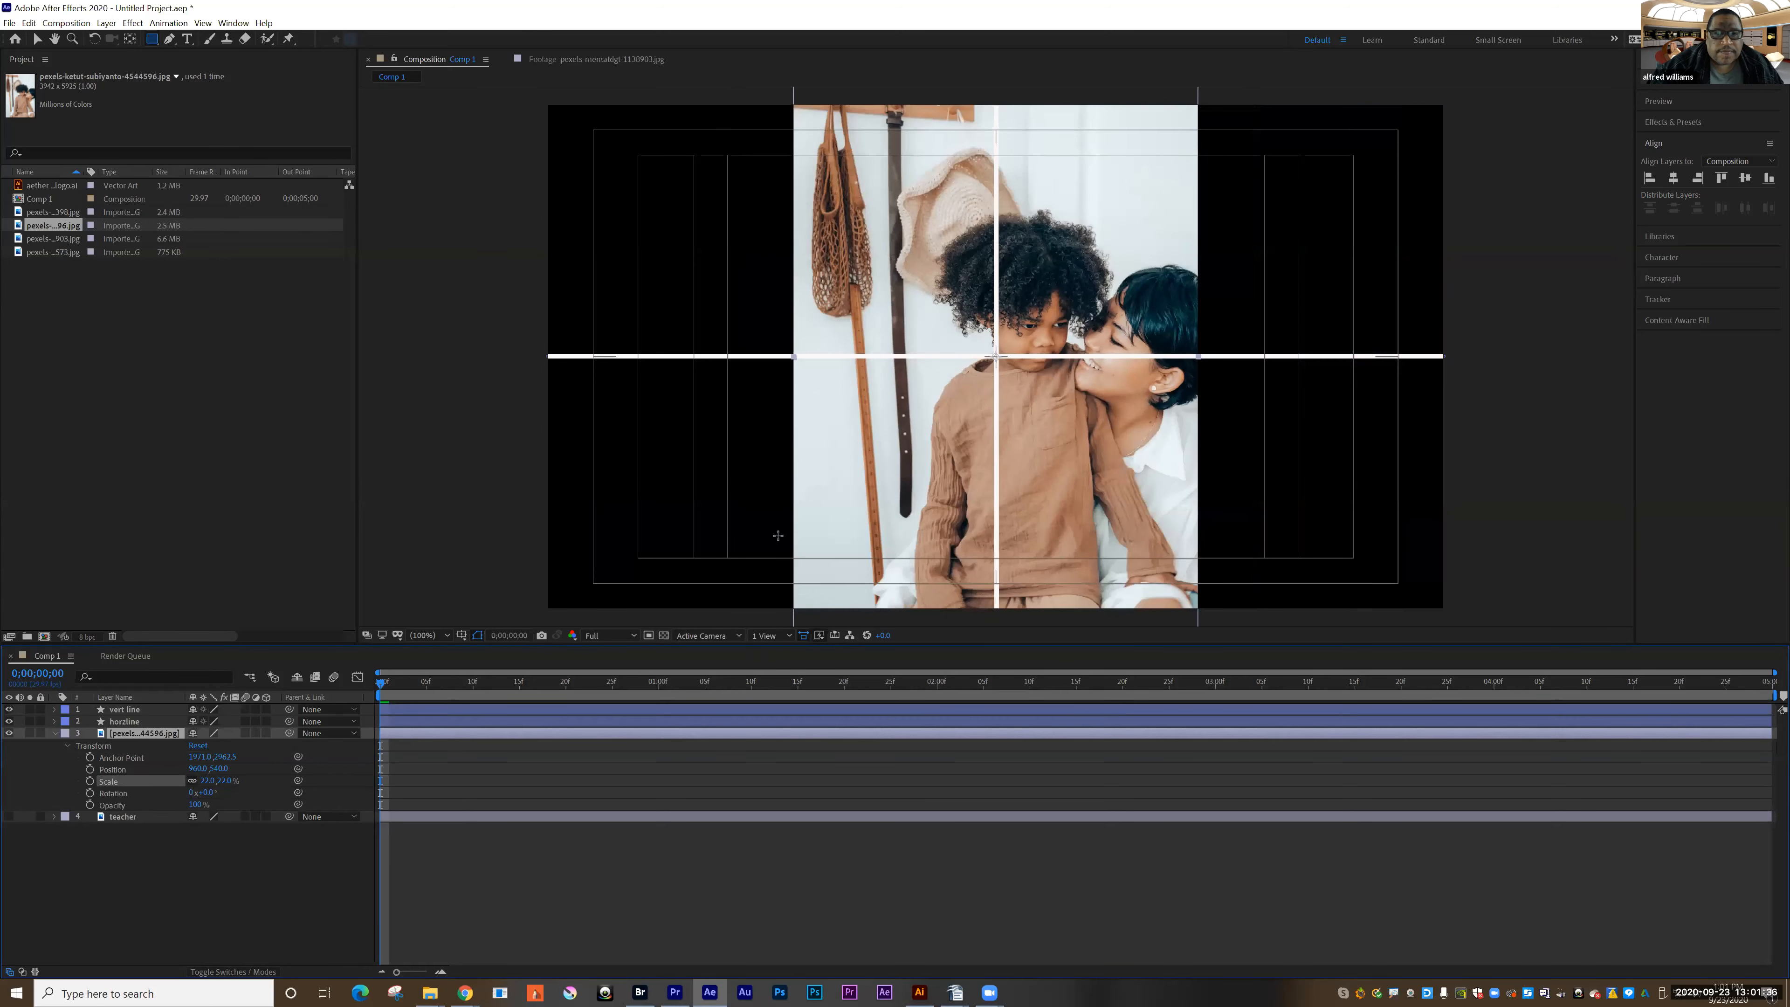
{"action": "left_click", "coordinate": [38, 40]}
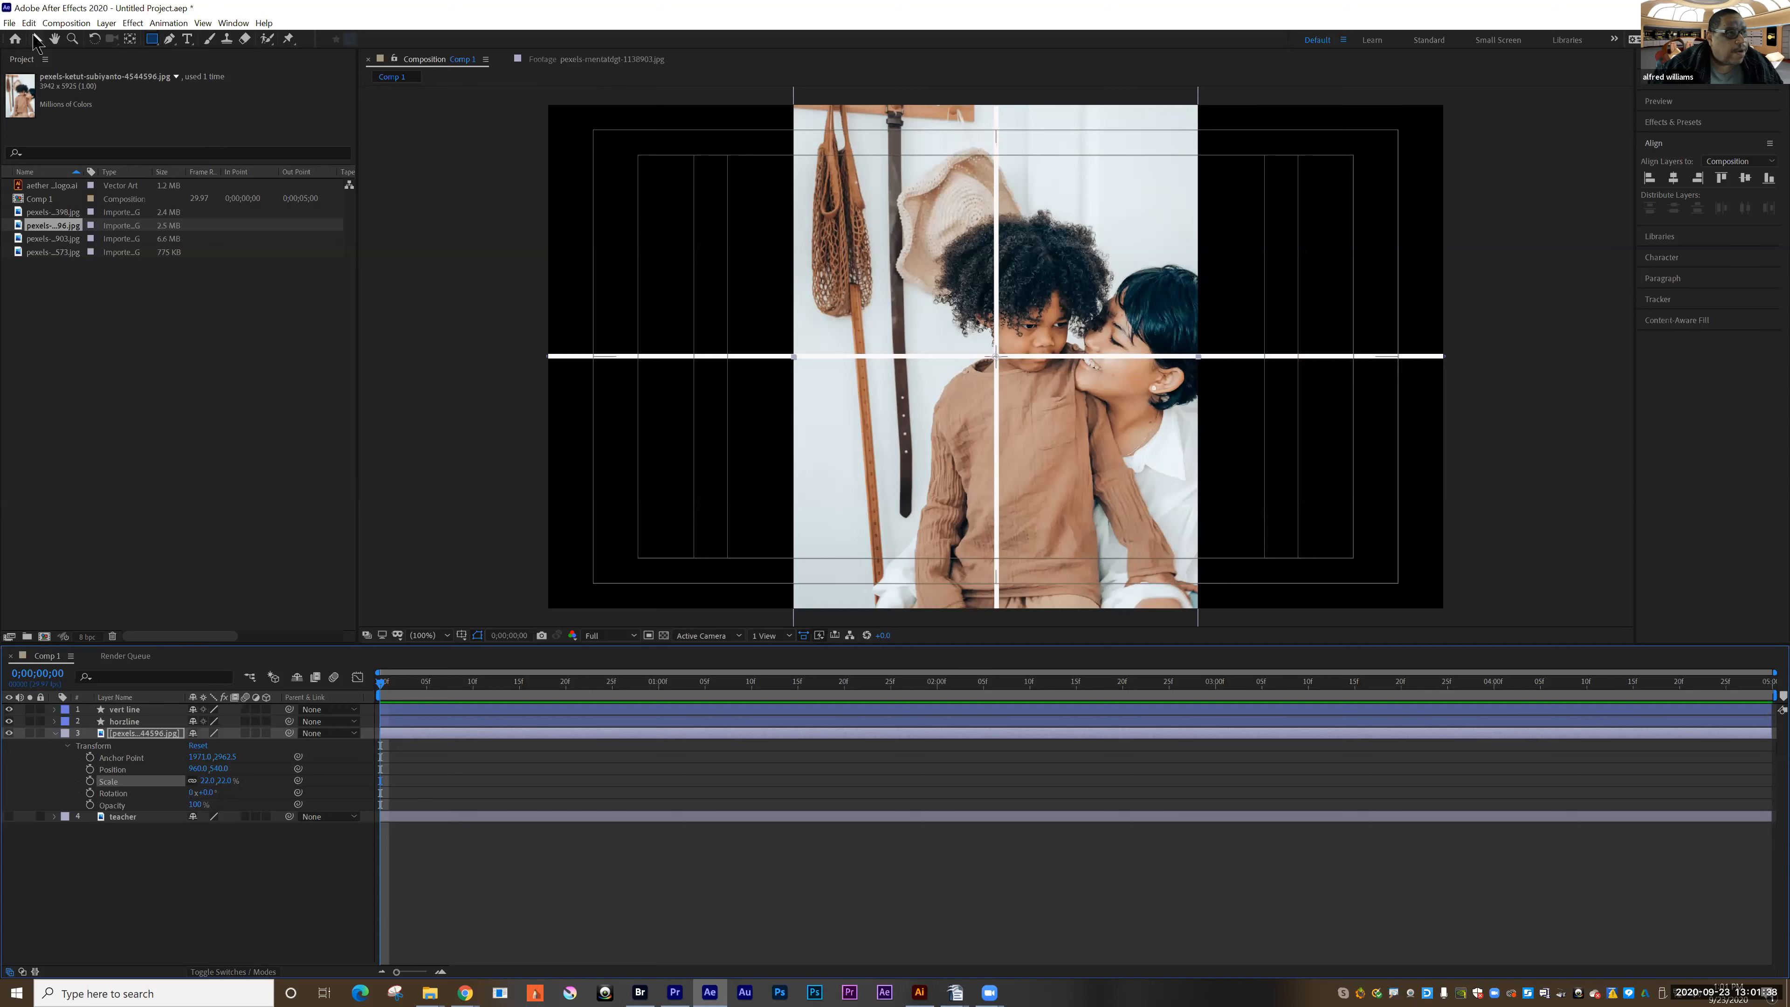
{"action": "left_click_drag", "start_coordinate": [830, 400], "coordinate": [1026, 411]}
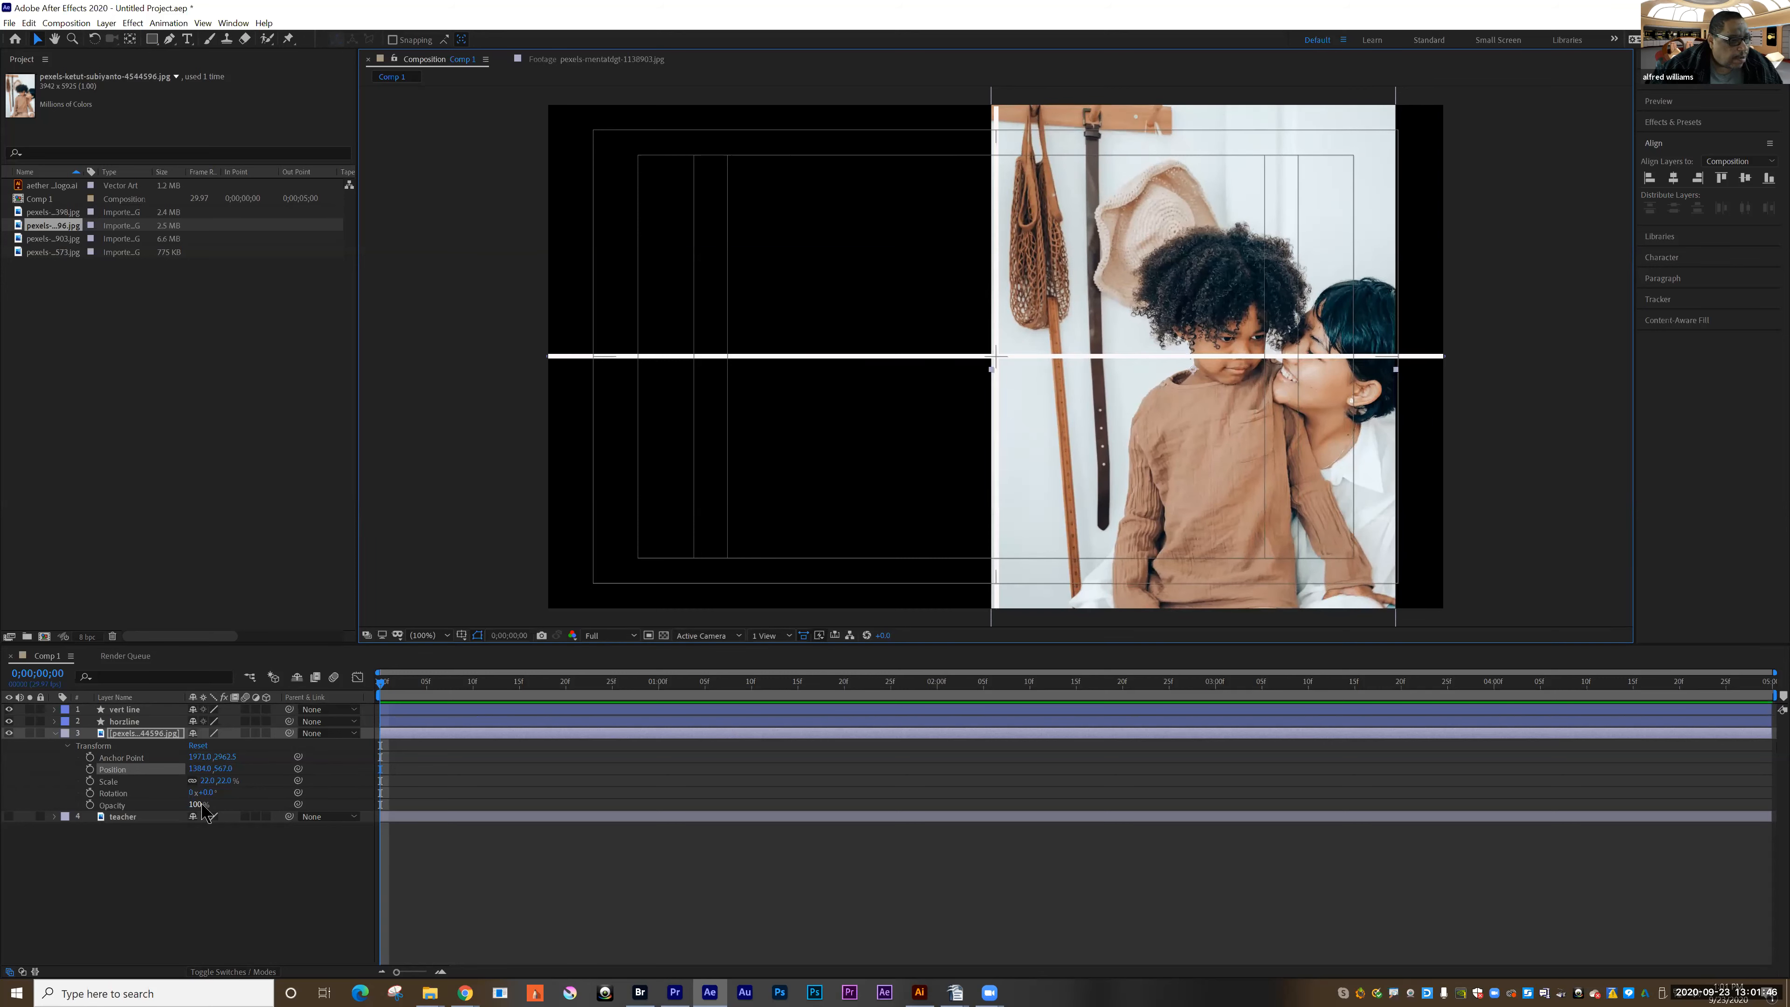
{"action": "left_click_drag", "start_coordinate": [213, 781], "coordinate": [296, 775]}
{"action": "left_click_drag", "start_coordinate": [1069, 564], "coordinate": [1082, 481]}
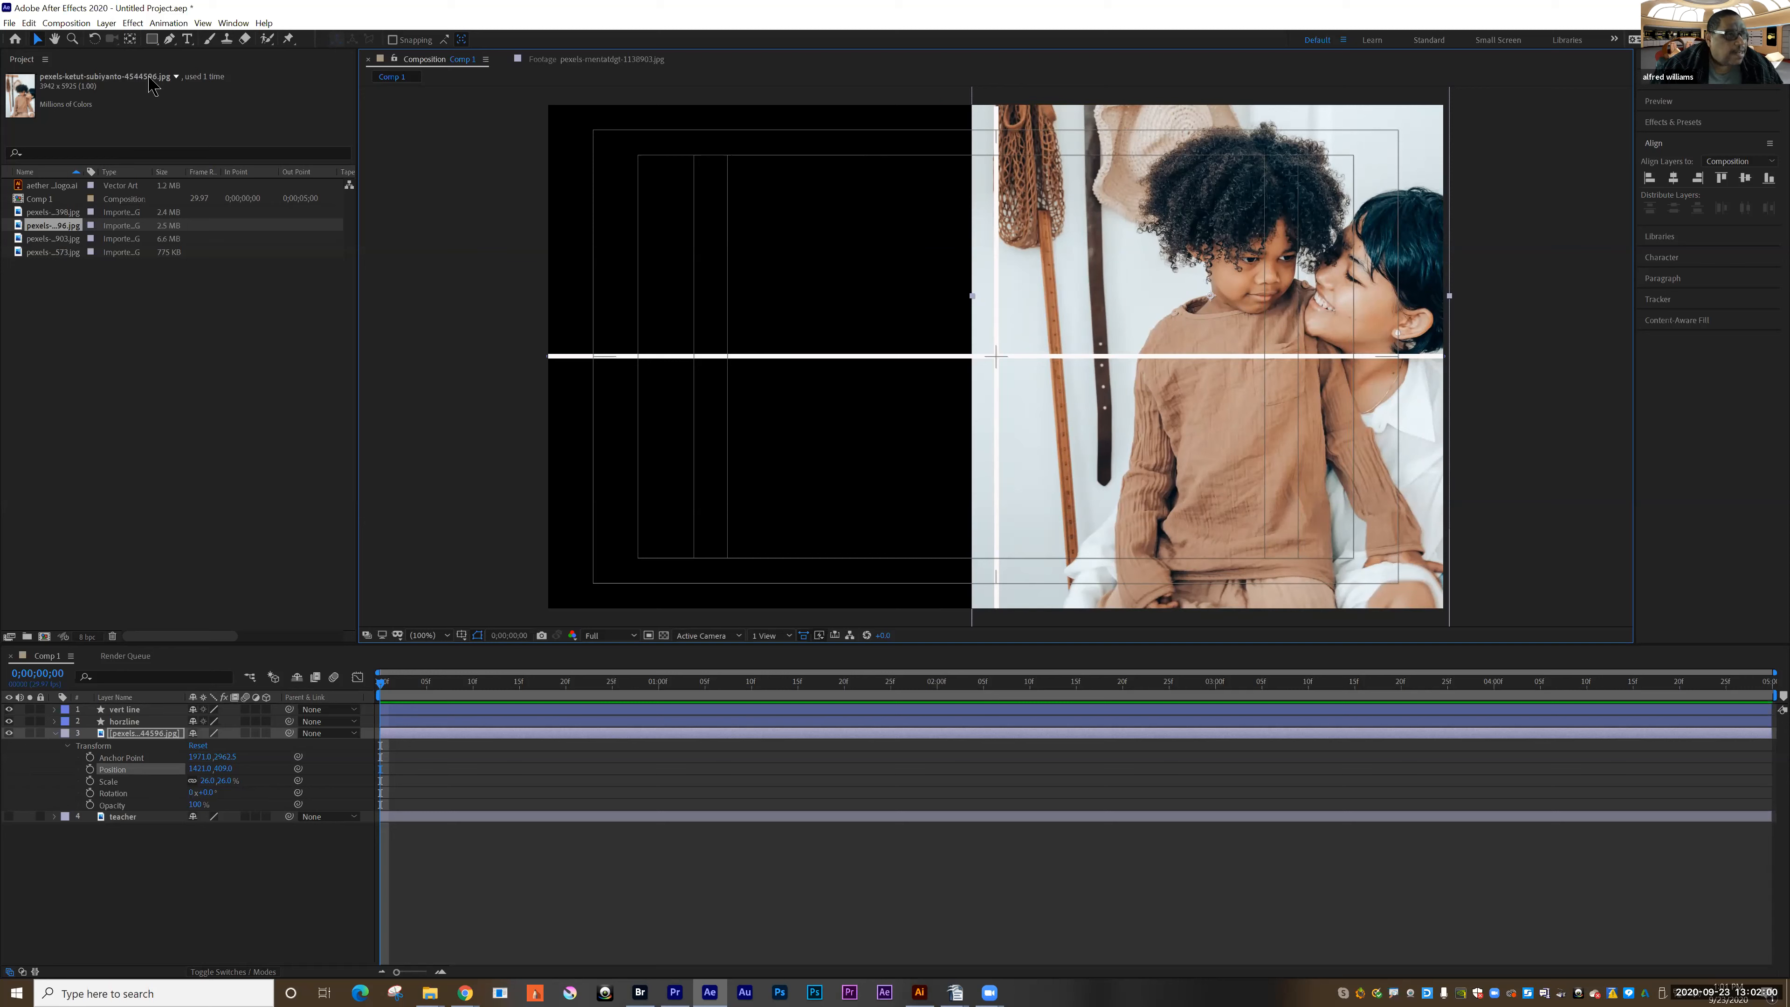
- Mask the mother-and-child photo with a rectangle covering the upper-right quadrant and rename its layer as mom nchild
{"action": "left_click", "coordinate": [152, 40]}
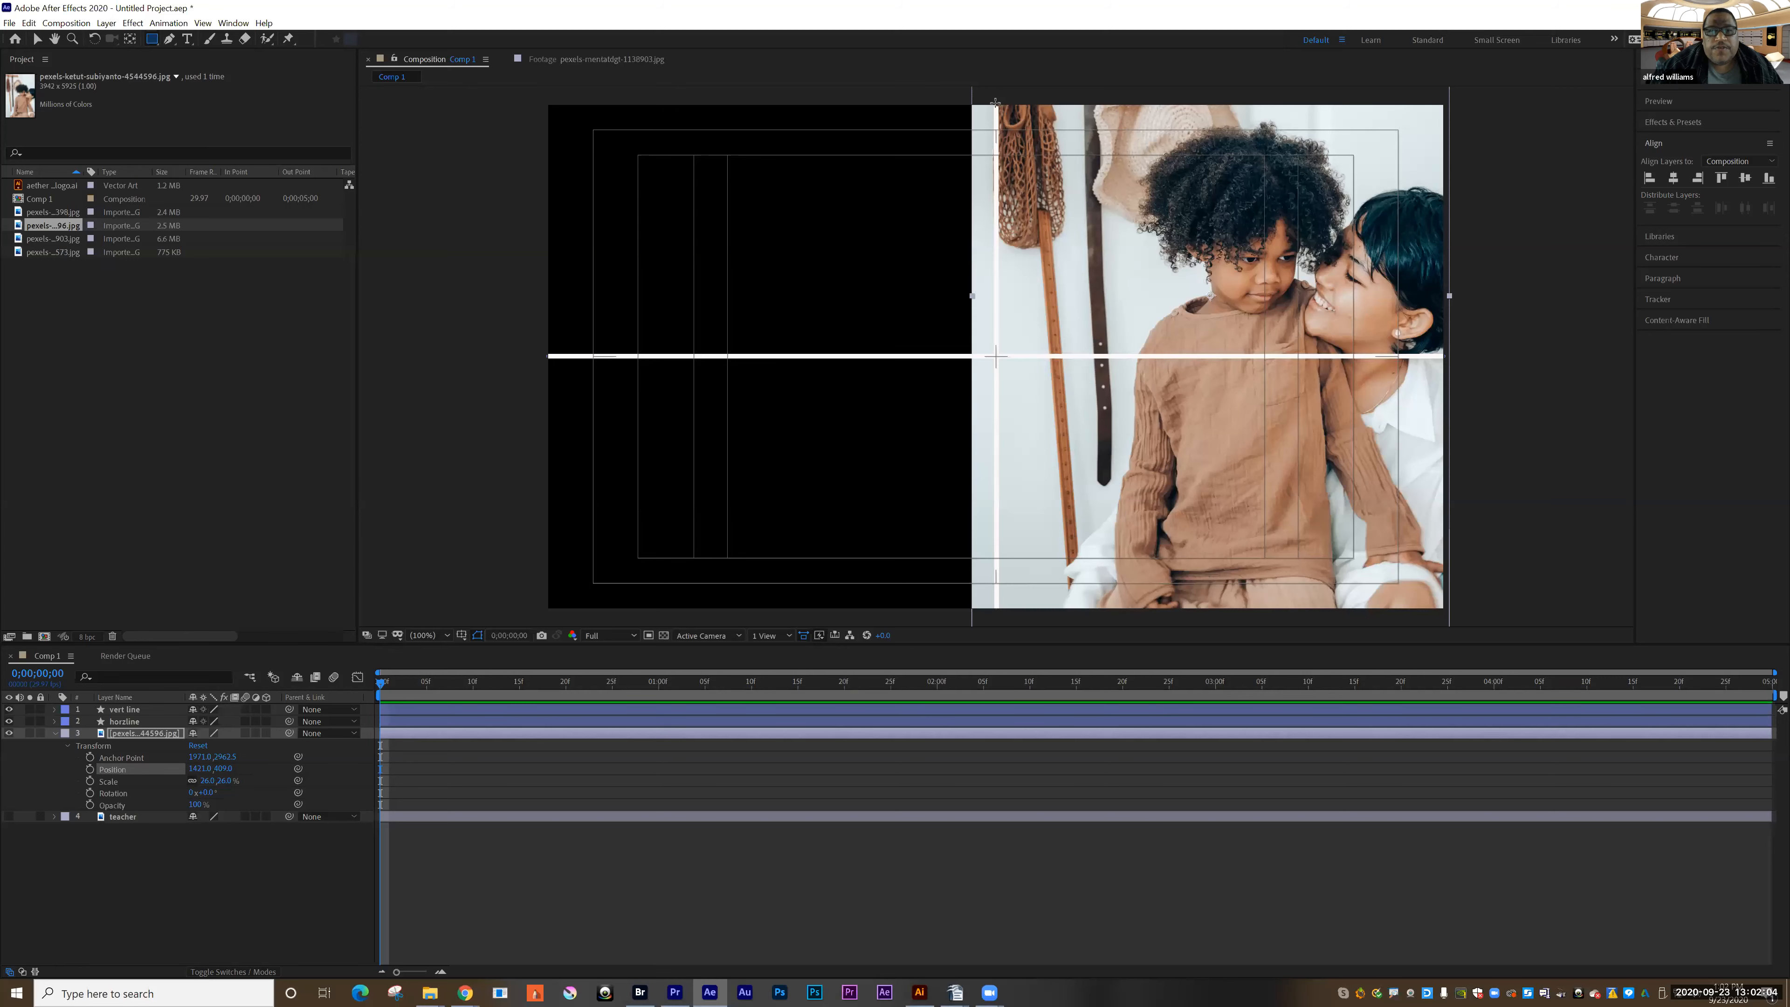
{"action": "left_click_drag", "start_coordinate": [995, 101], "coordinate": [1443, 356]}
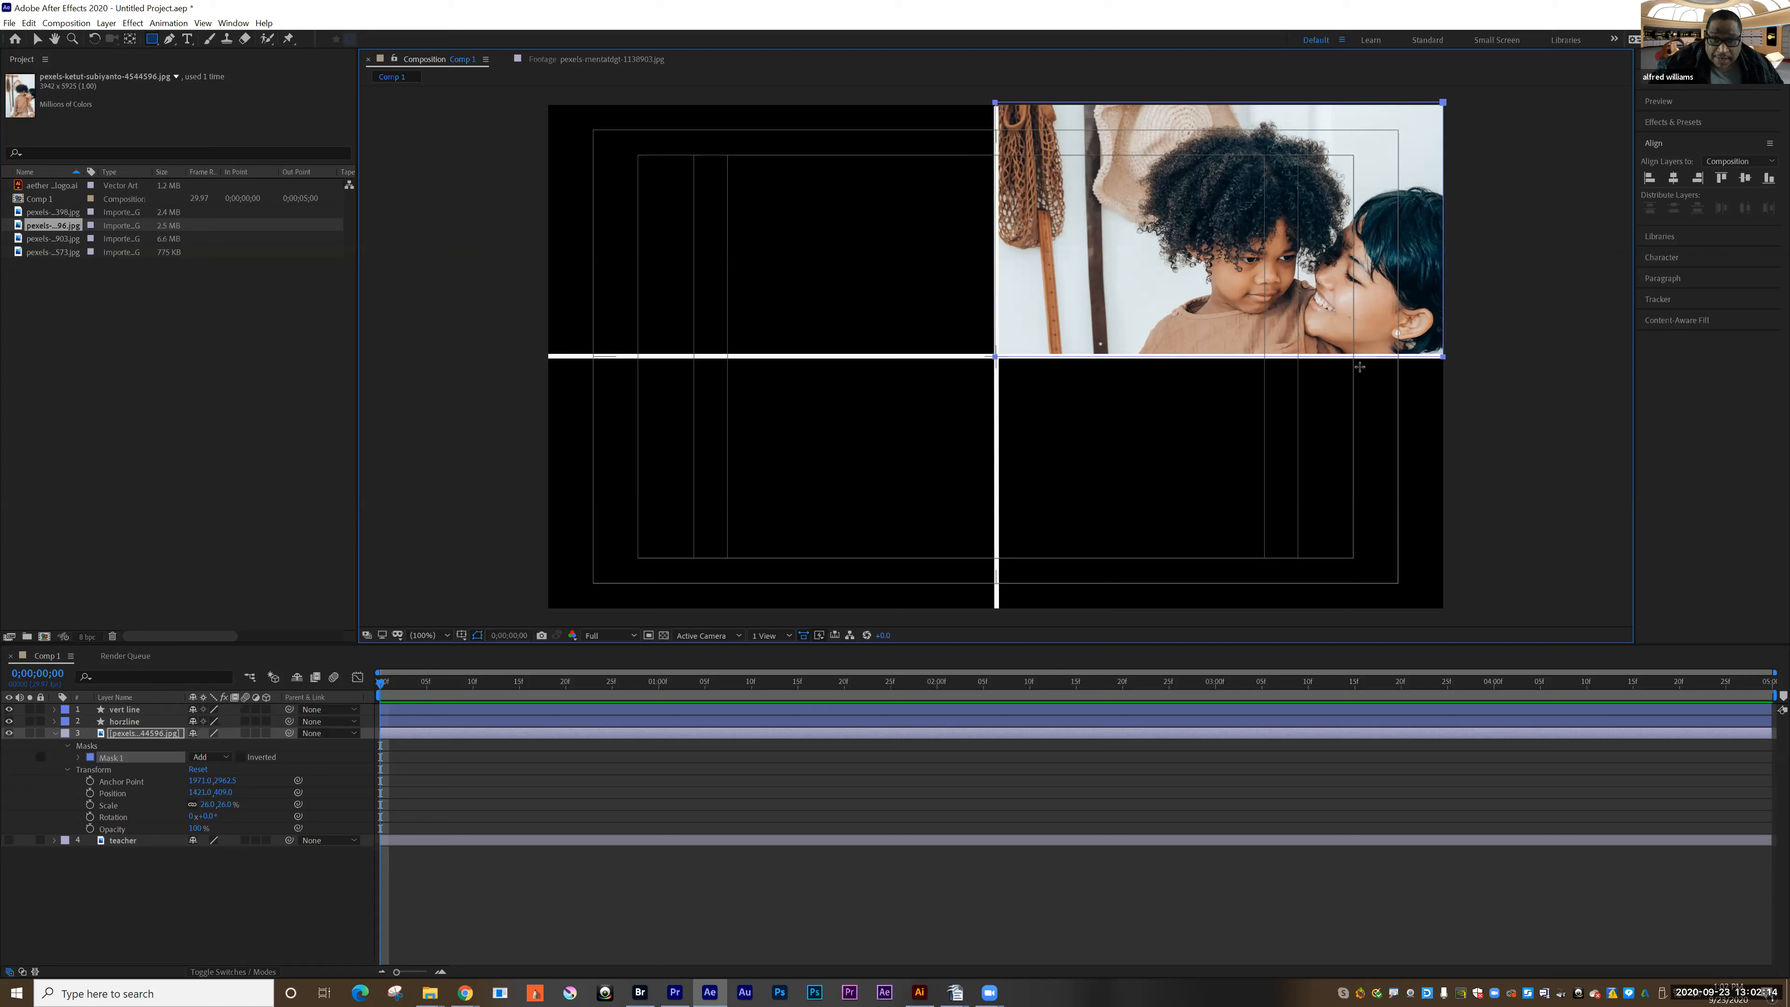
{"action": "left_click", "coordinate": [126, 736]}
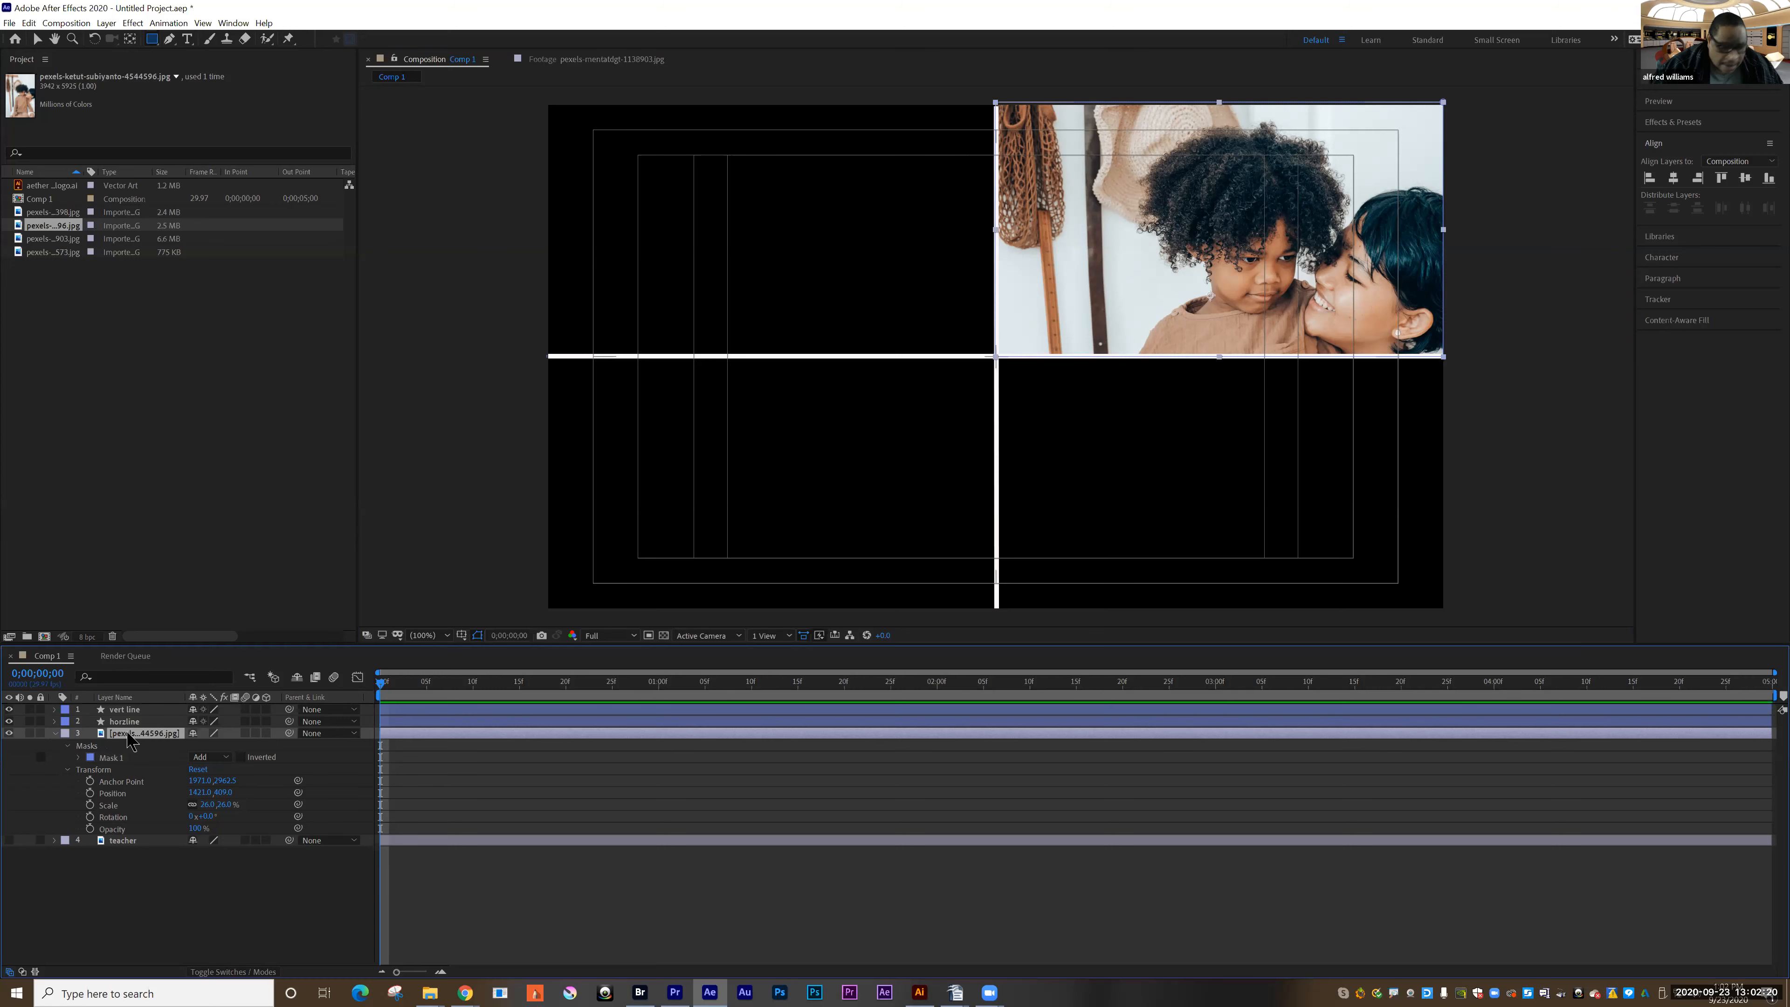
{"action": "key", "text": "Return"}
{"action": "type", "text": "mom"}
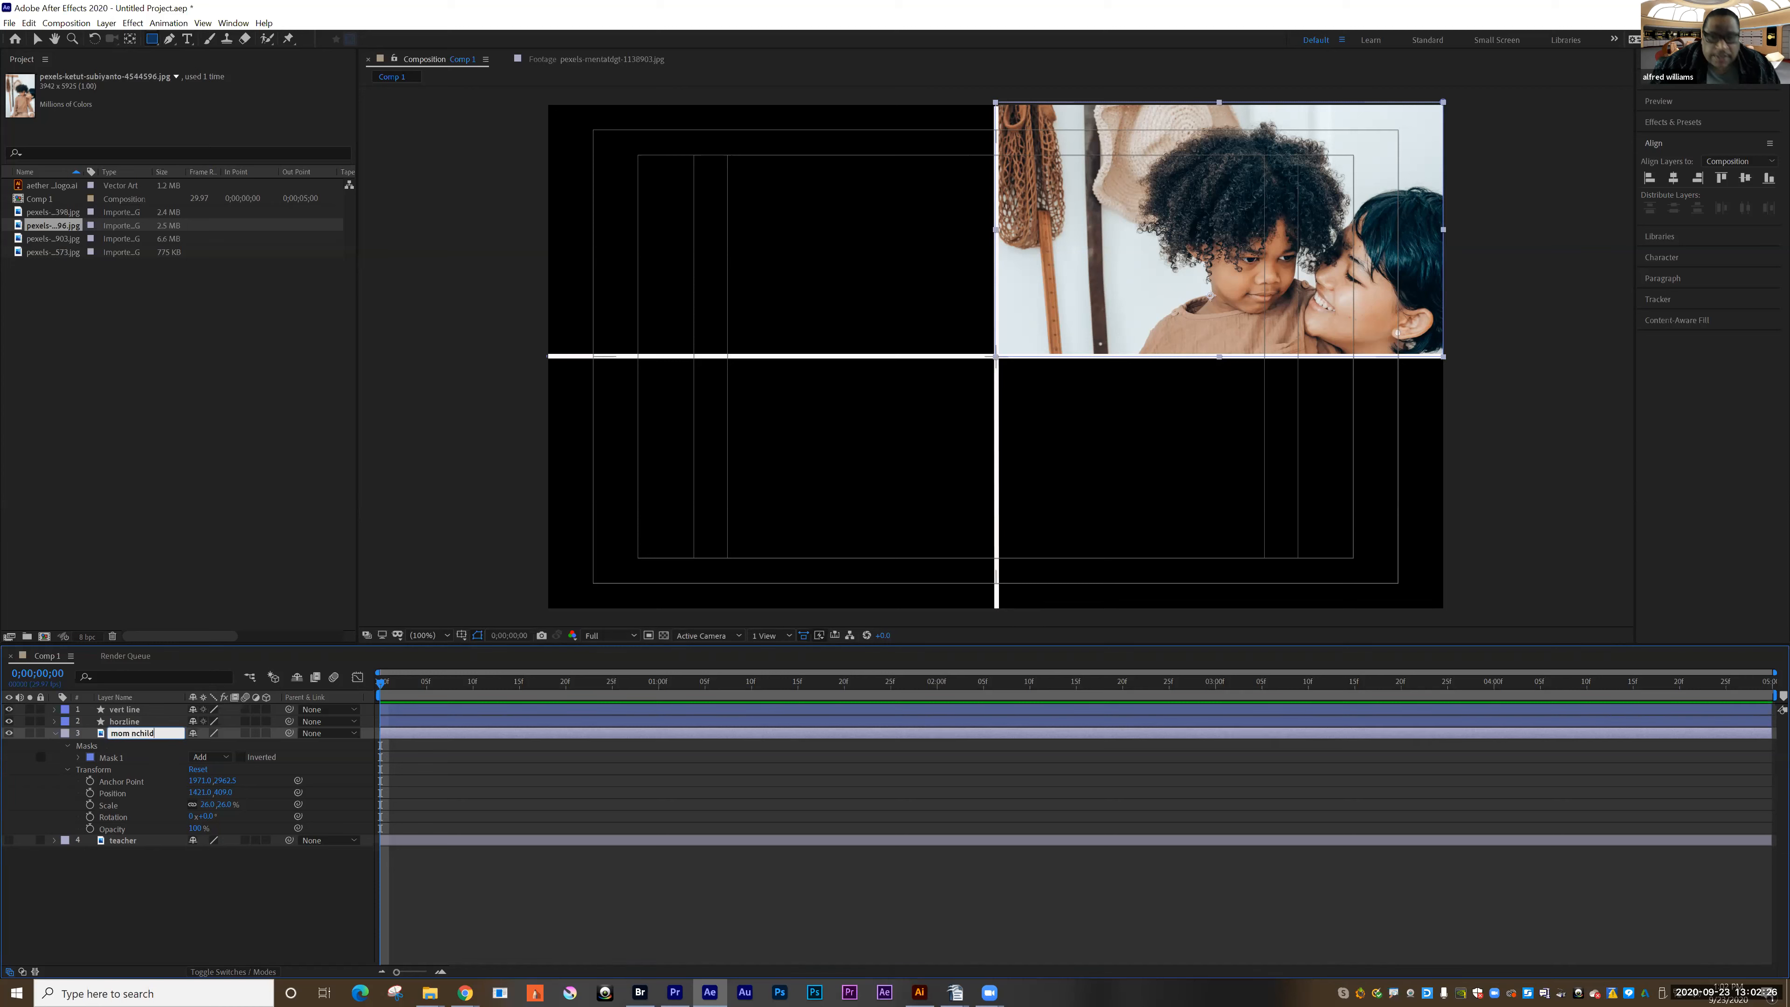
{"action": "type", "text": " nchild"}
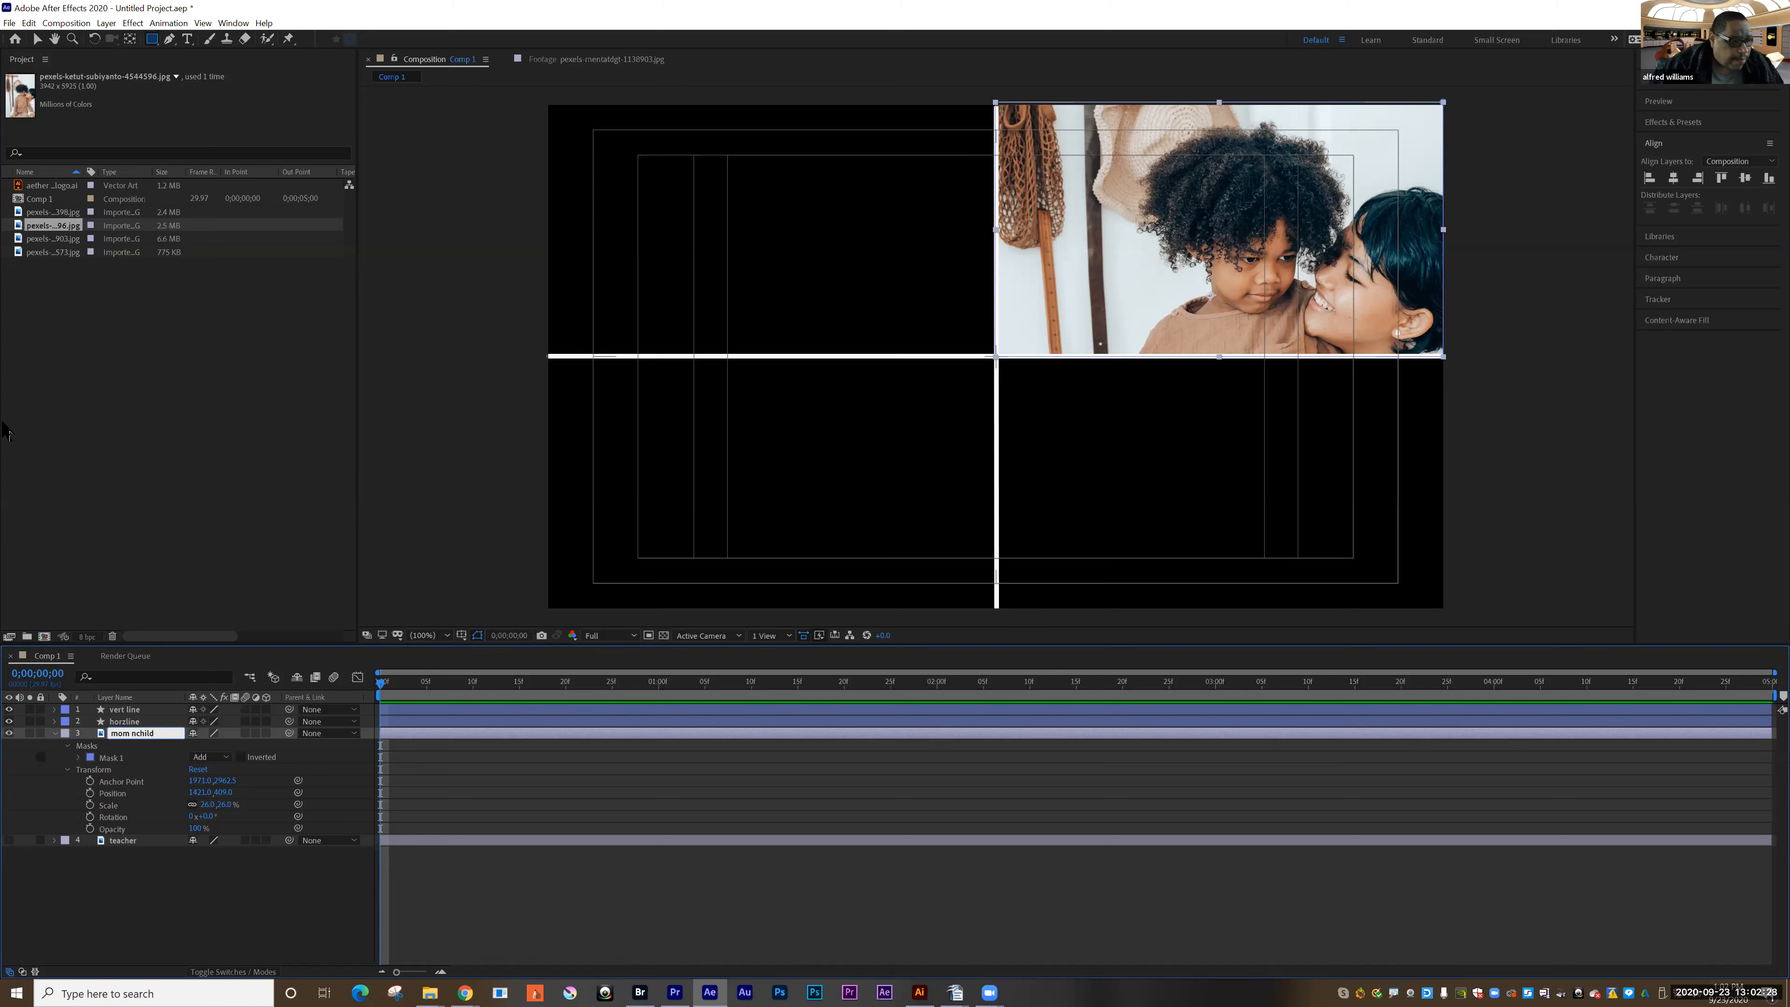
- Collapse the mom nchild layer's properties, preview it together with the teacher photo, and hide both photo layers
{"action": "left_click", "coordinate": [306, 521]}
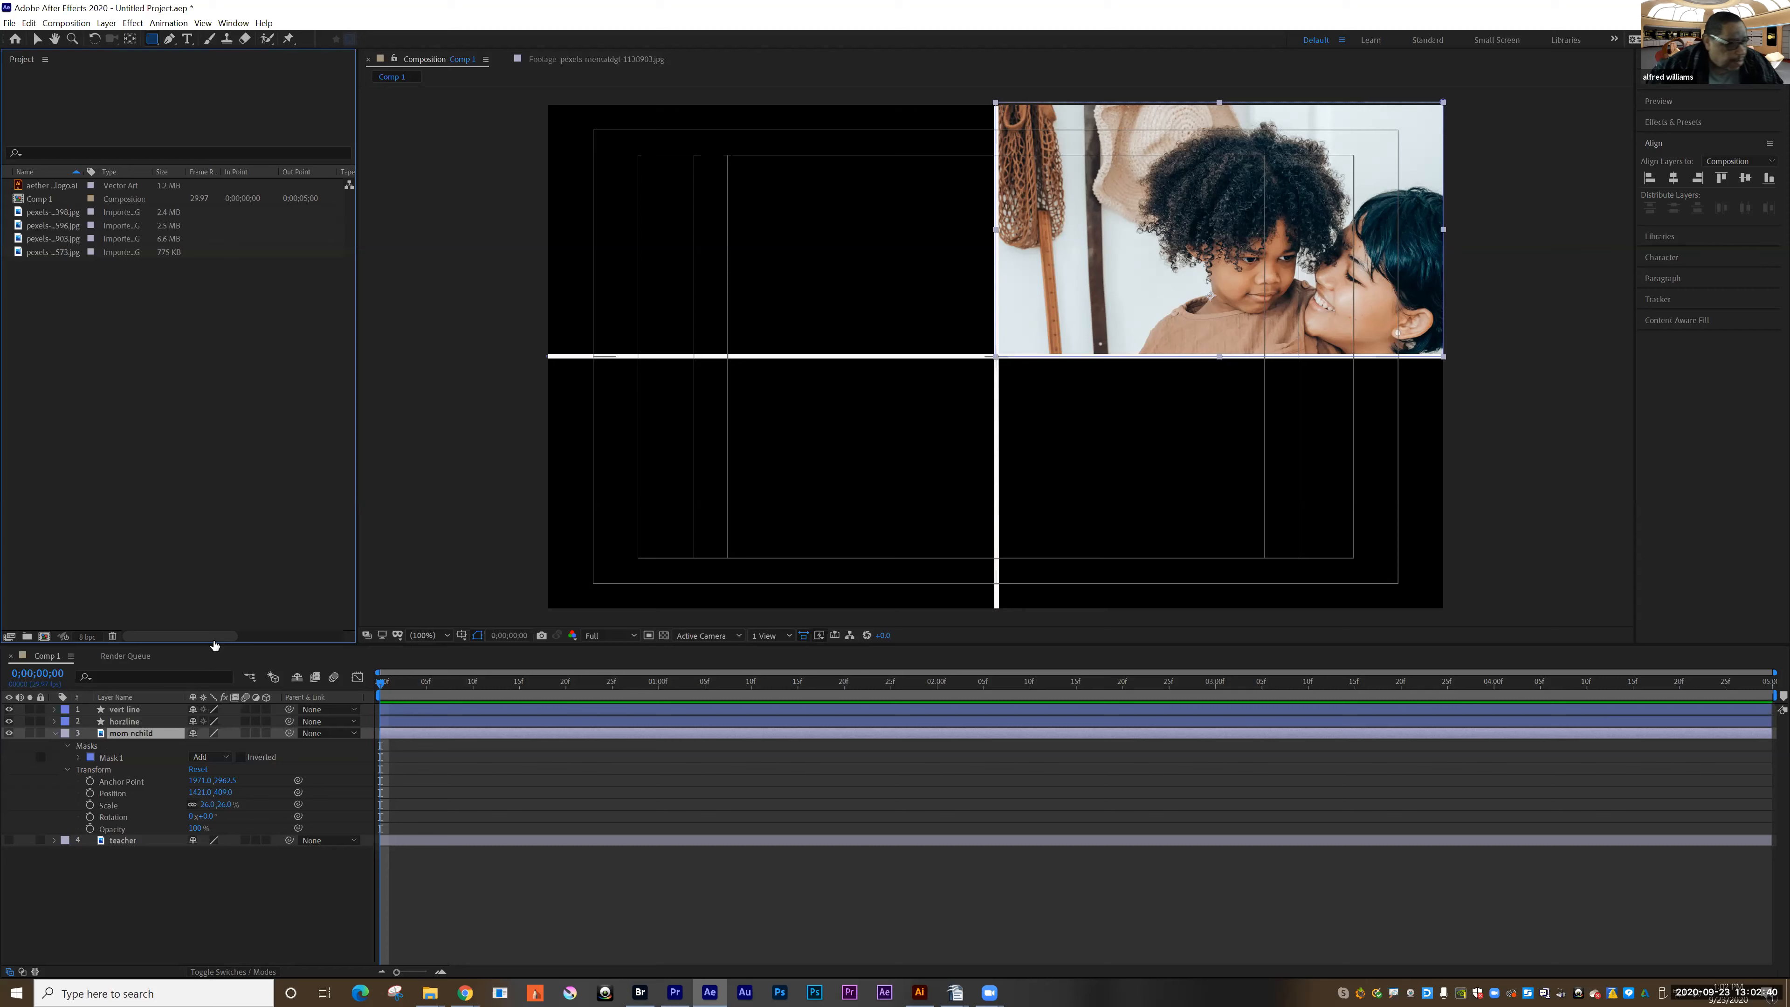
{"action": "left_click", "coordinate": [56, 734]}
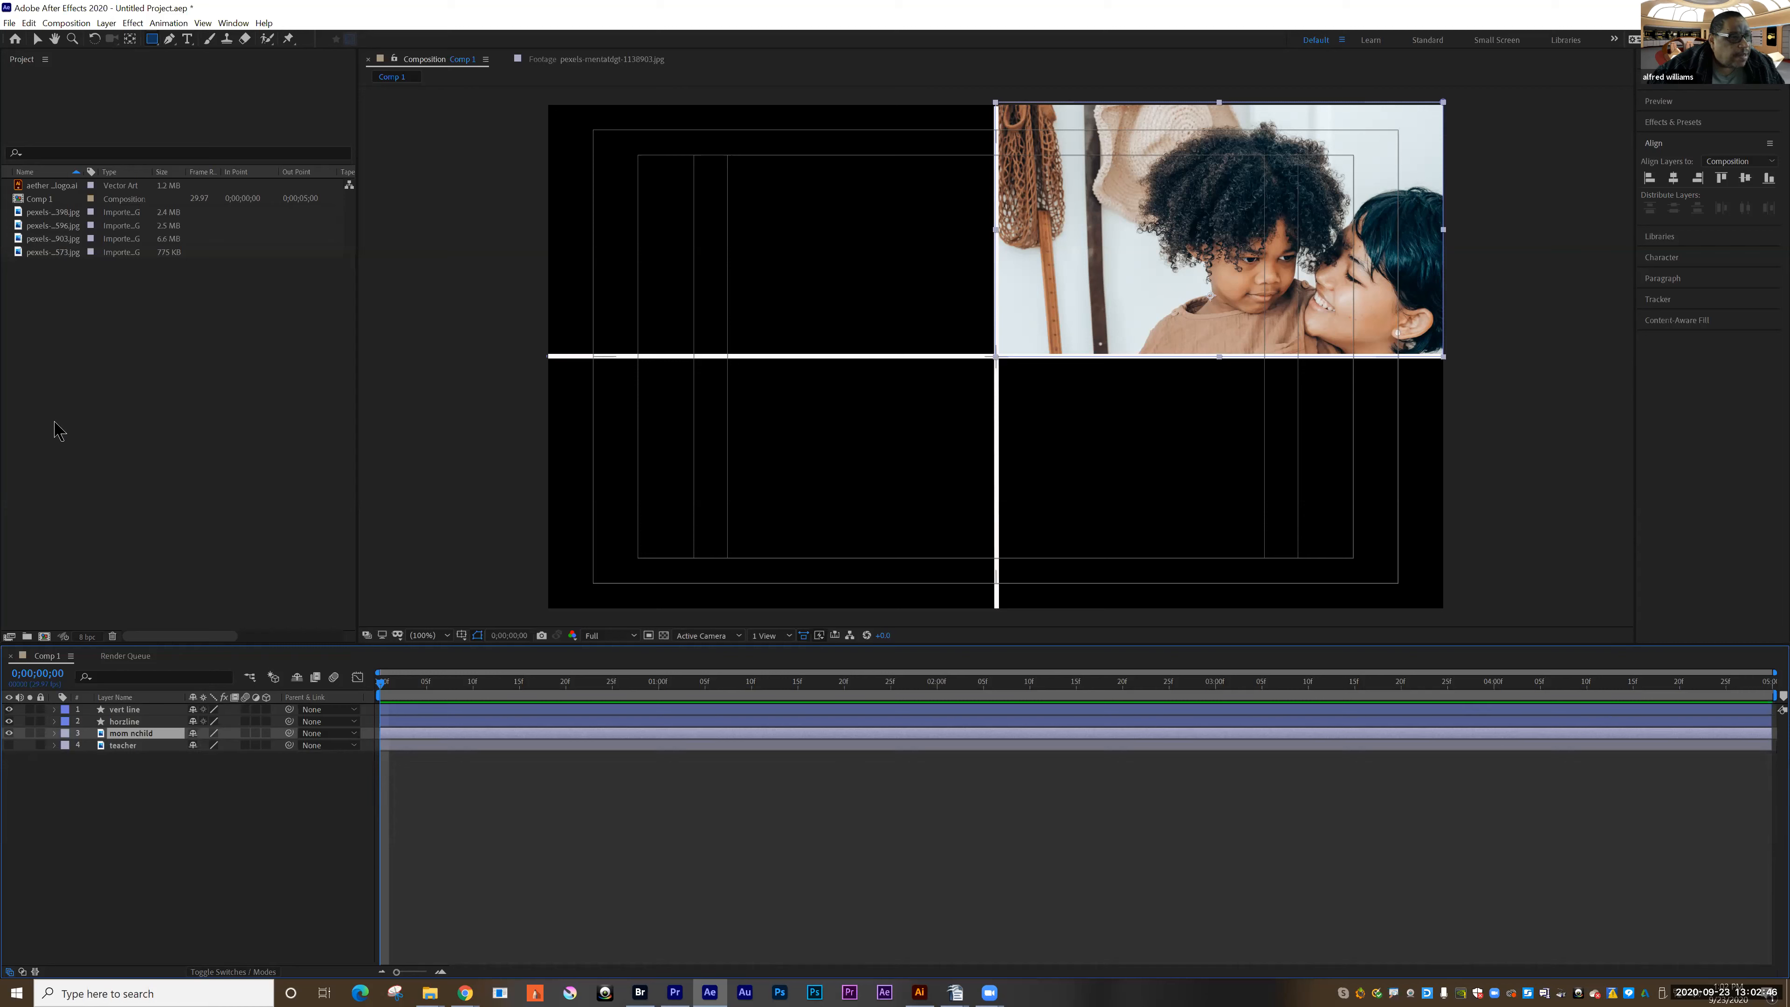
{"action": "left_click", "coordinate": [9, 756]}
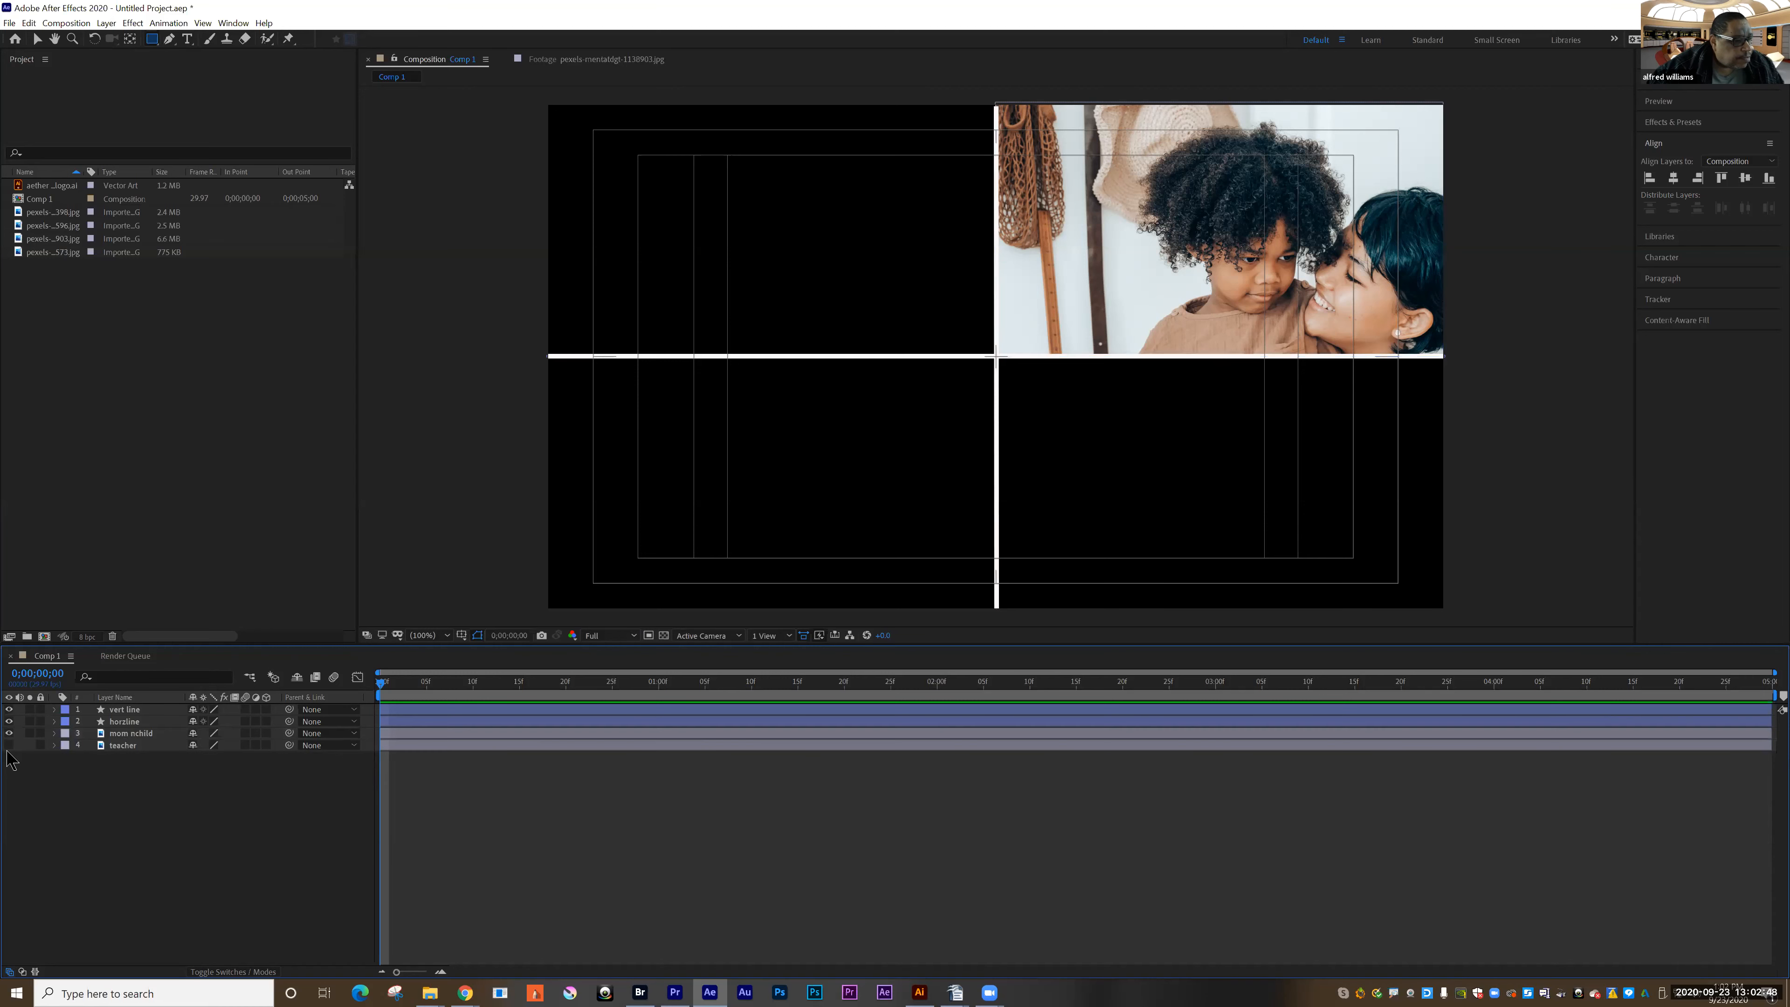
{"action": "left_click", "coordinate": [9, 745]}
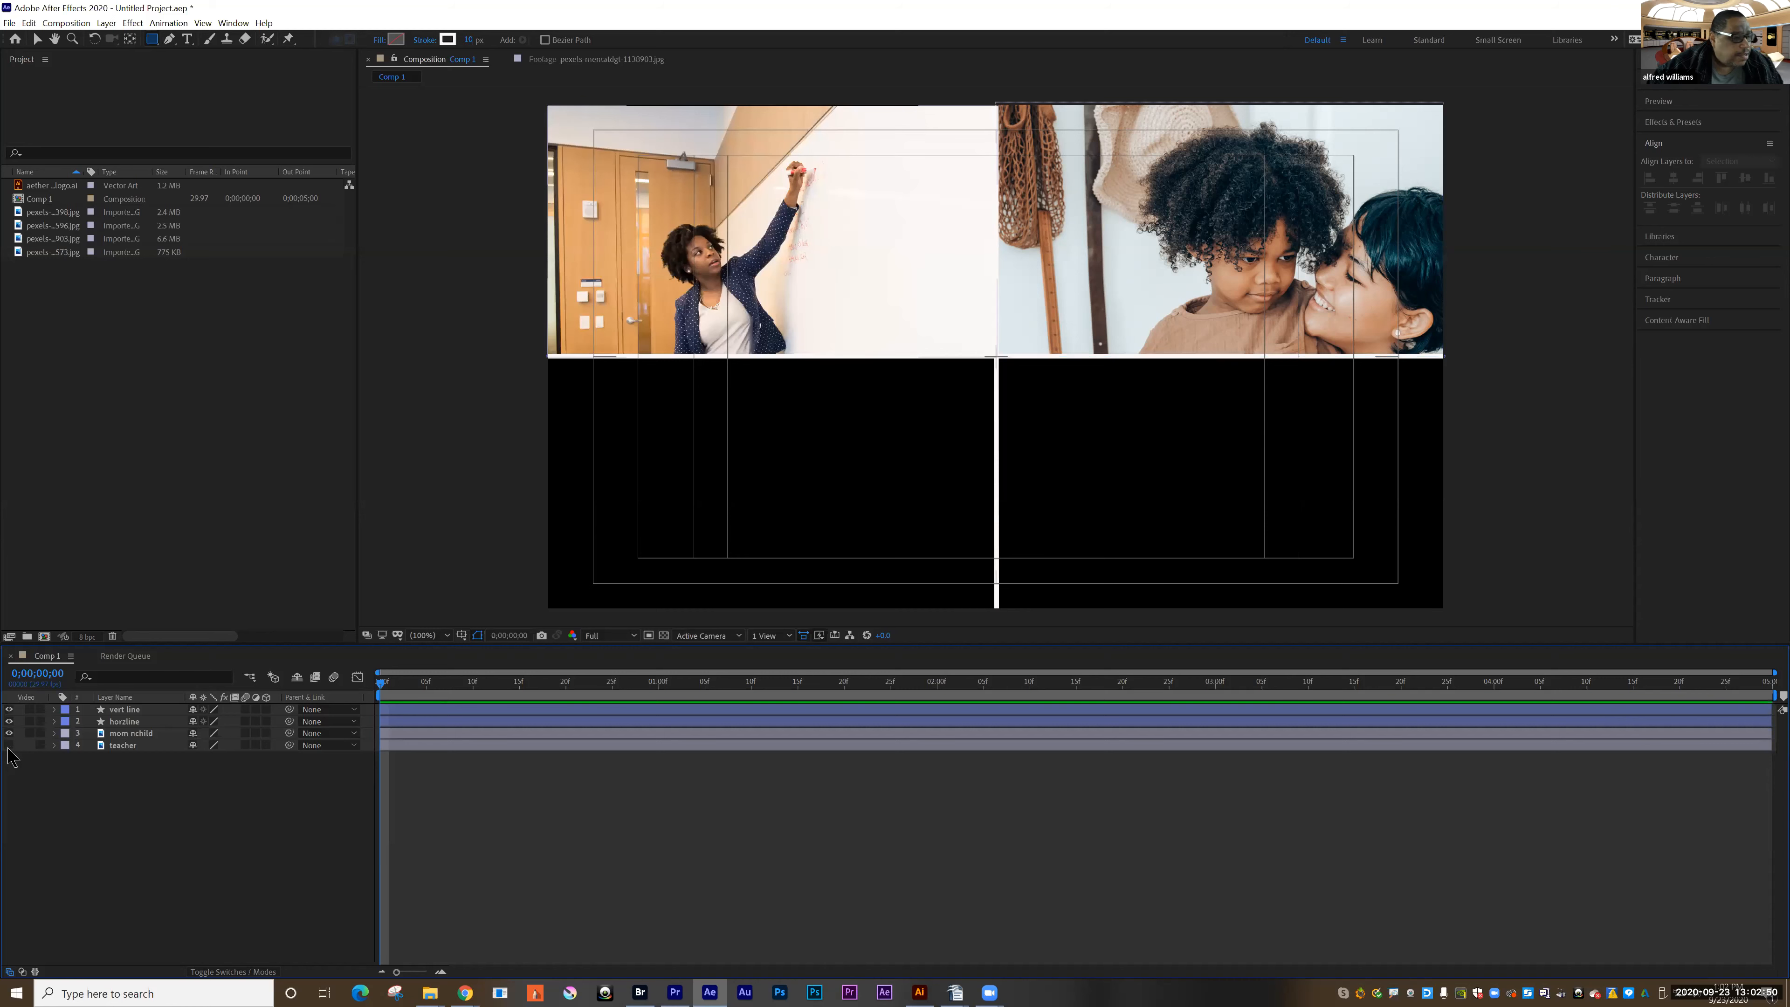
{"action": "left_click", "coordinate": [8, 746]}
{"action": "left_click", "coordinate": [8, 733]}
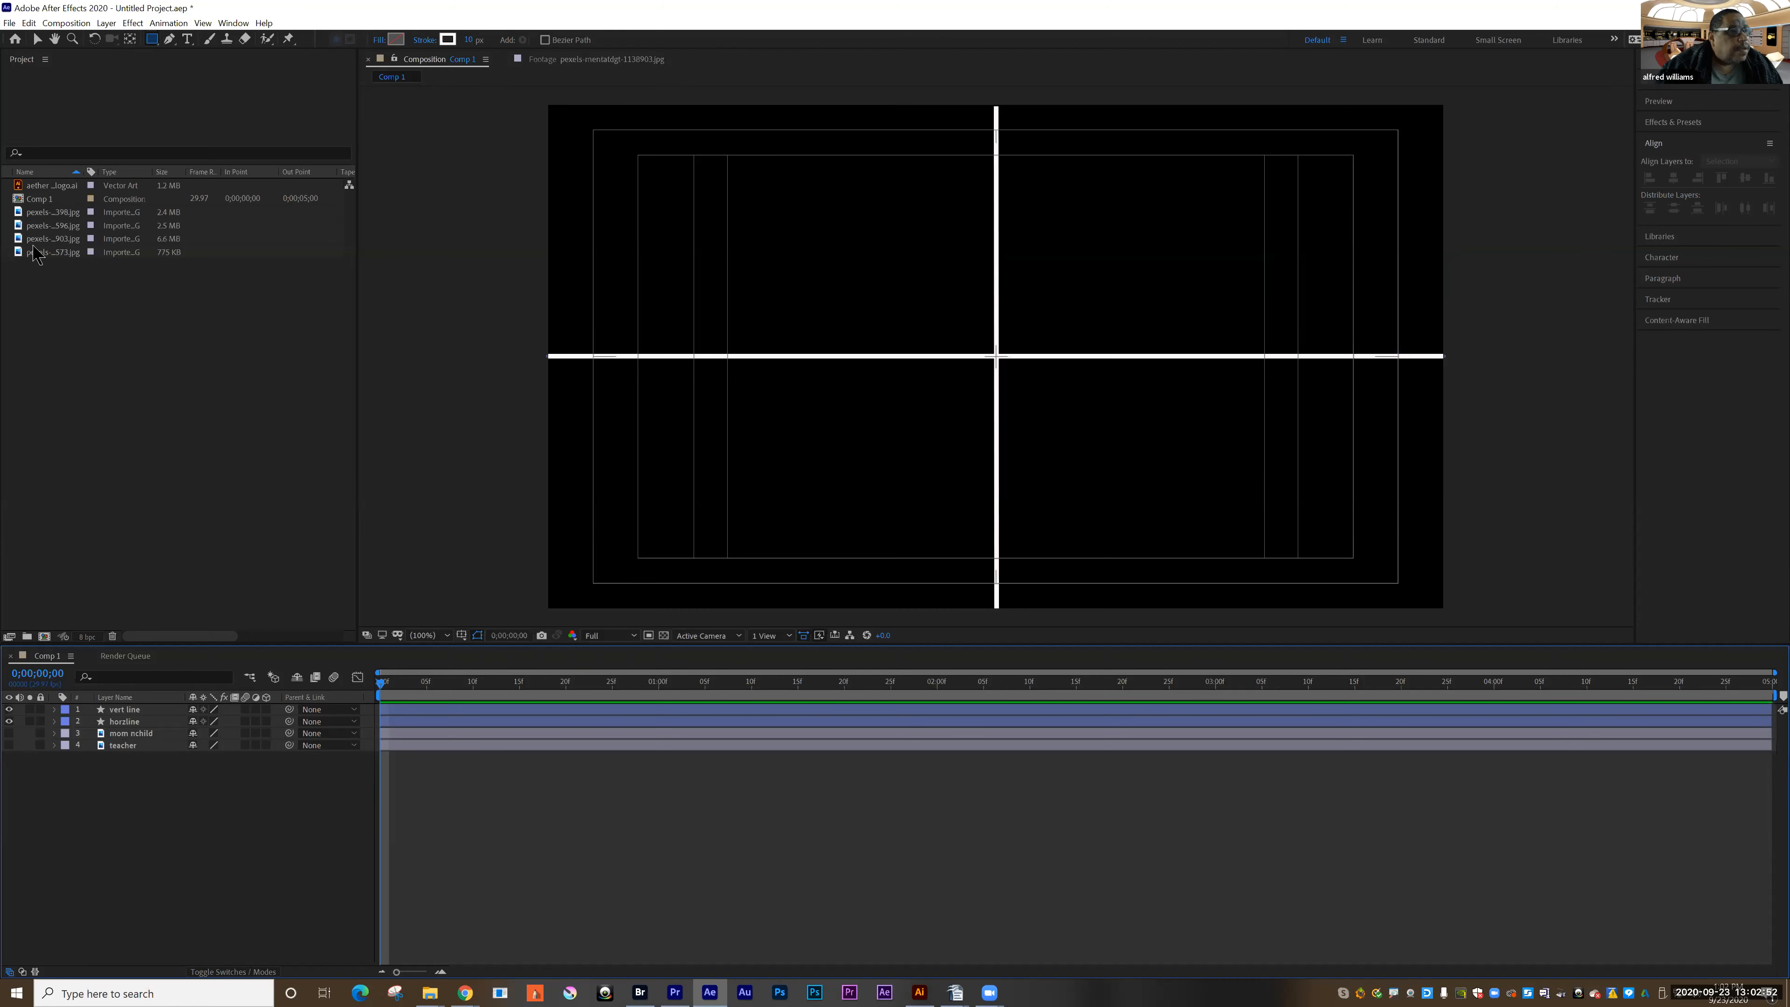
- Add the firefighter photo ending in 573.jpg to the composition between the horzline and mom nchild layers
{"action": "left_click", "coordinate": [37, 227]}
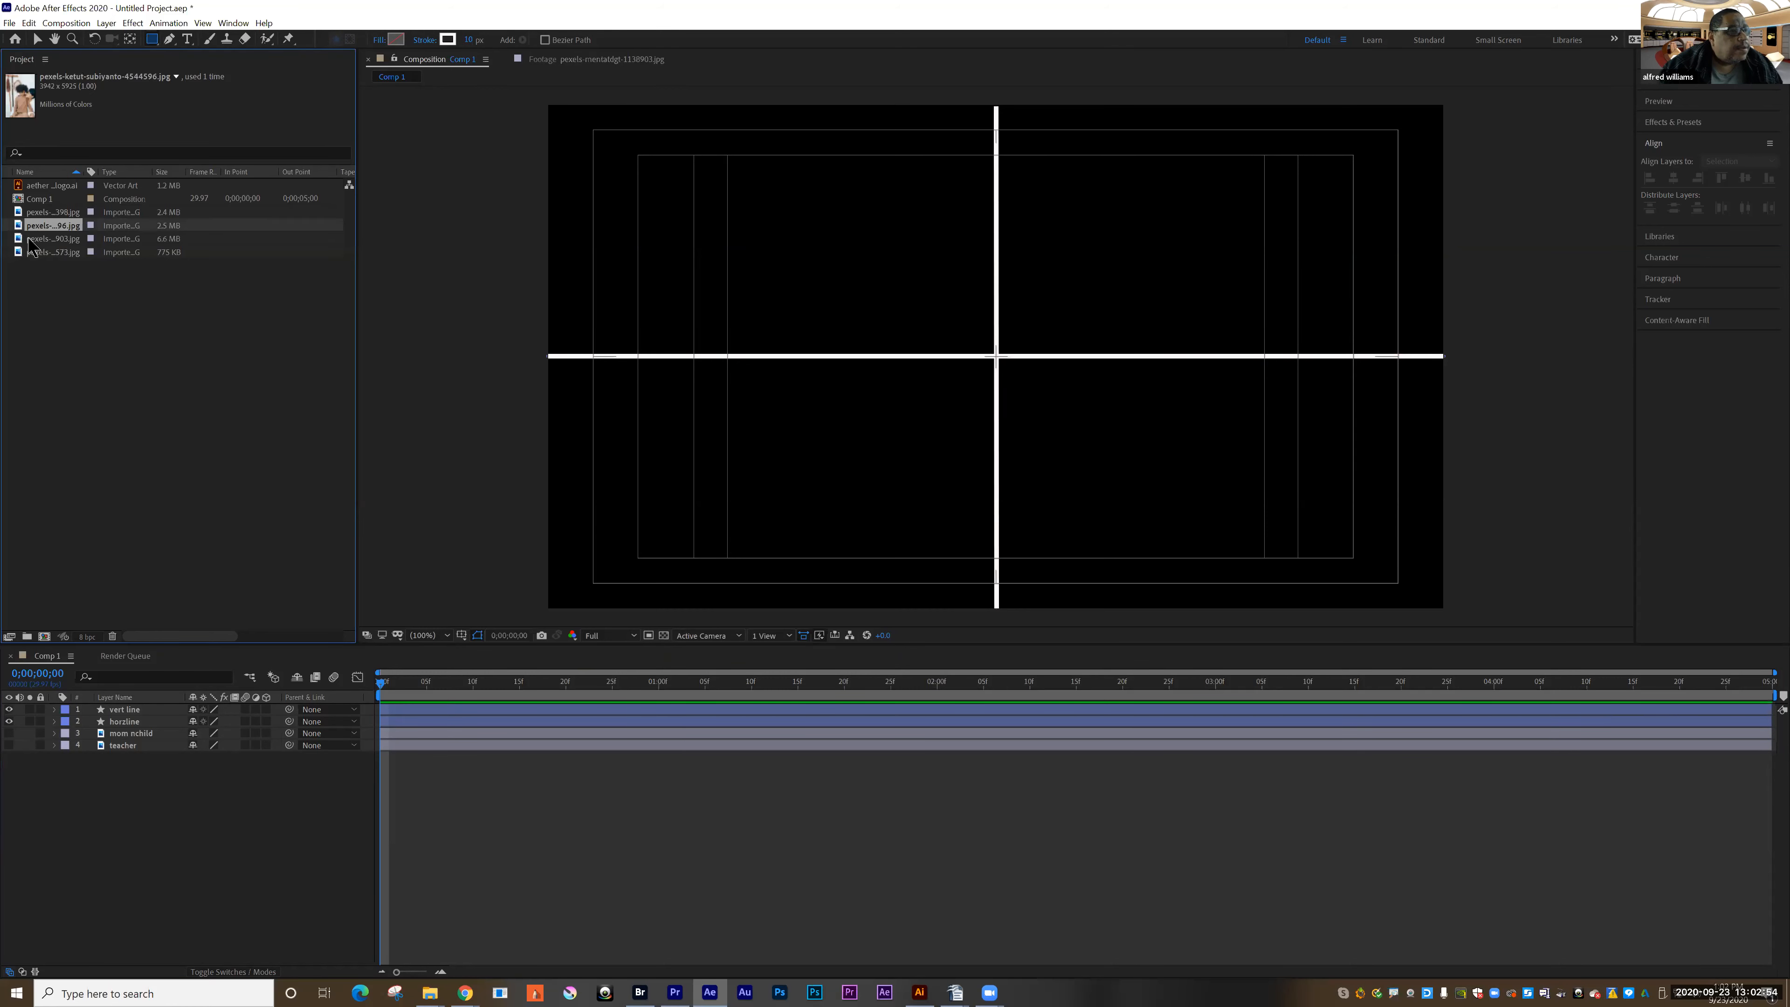
{"action": "left_click", "coordinate": [29, 241]}
{"action": "left_click", "coordinate": [33, 212]}
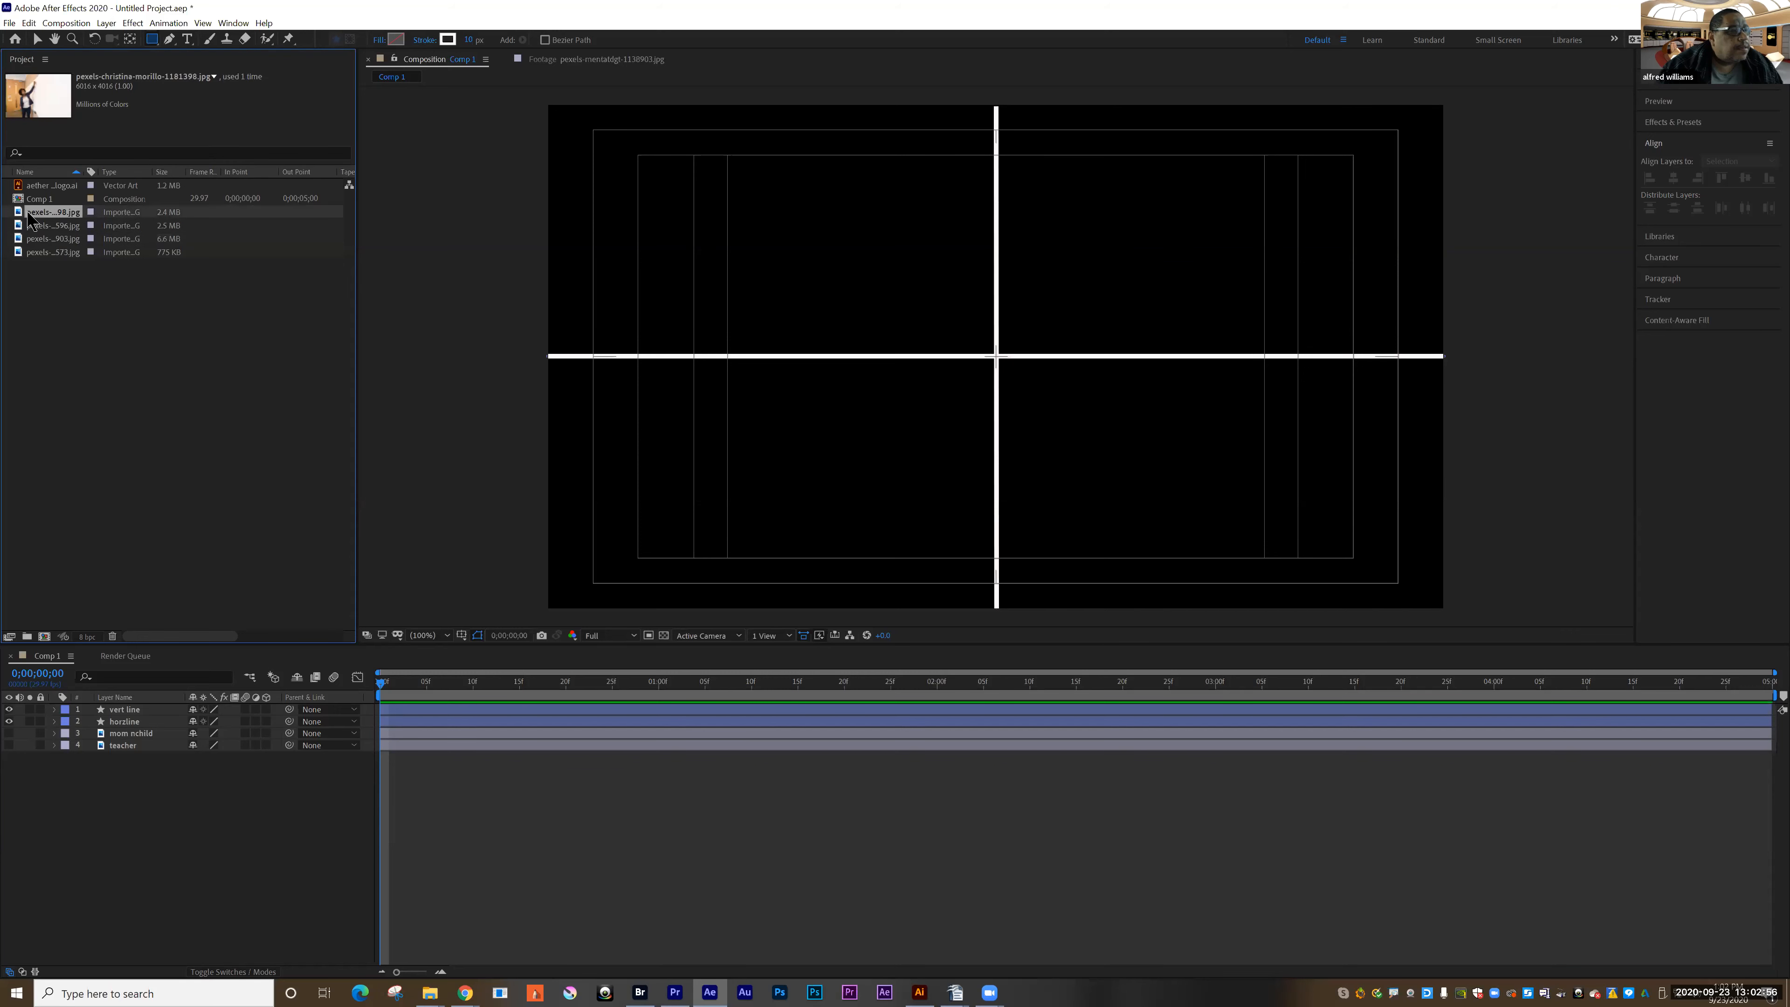
{"action": "left_click", "coordinate": [33, 252]}
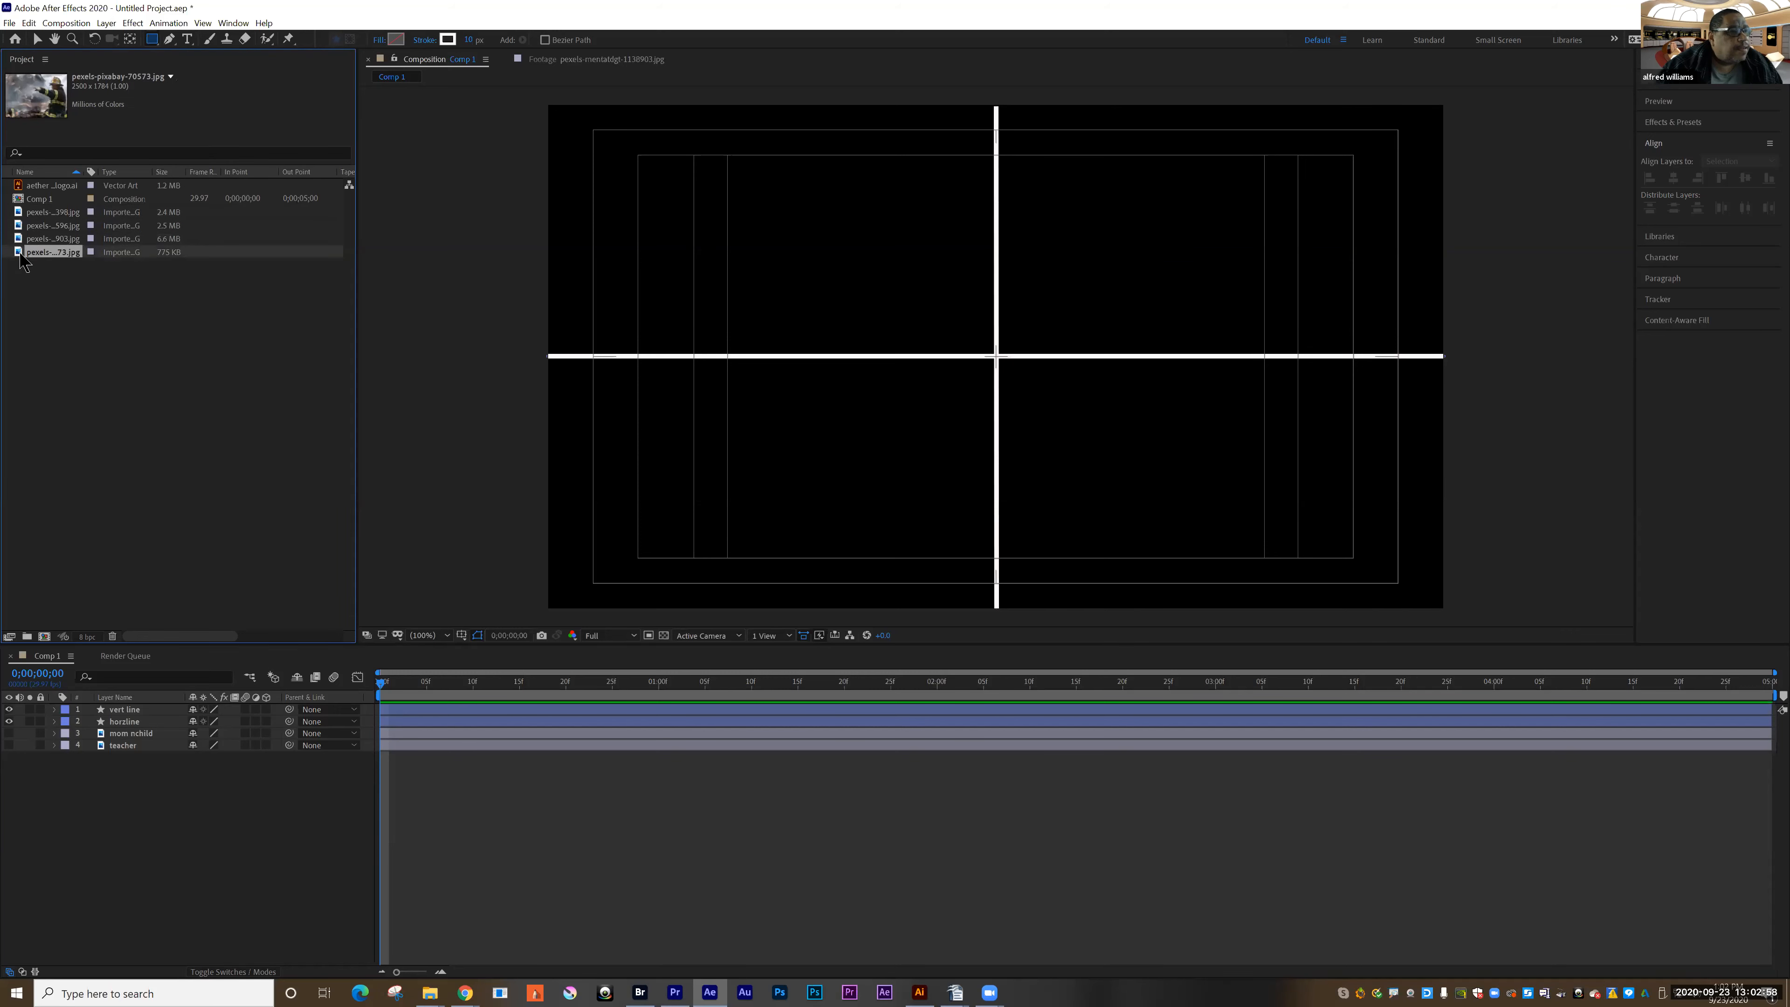
{"action": "left_click_drag", "start_coordinate": [32, 256], "coordinate": [118, 732]}
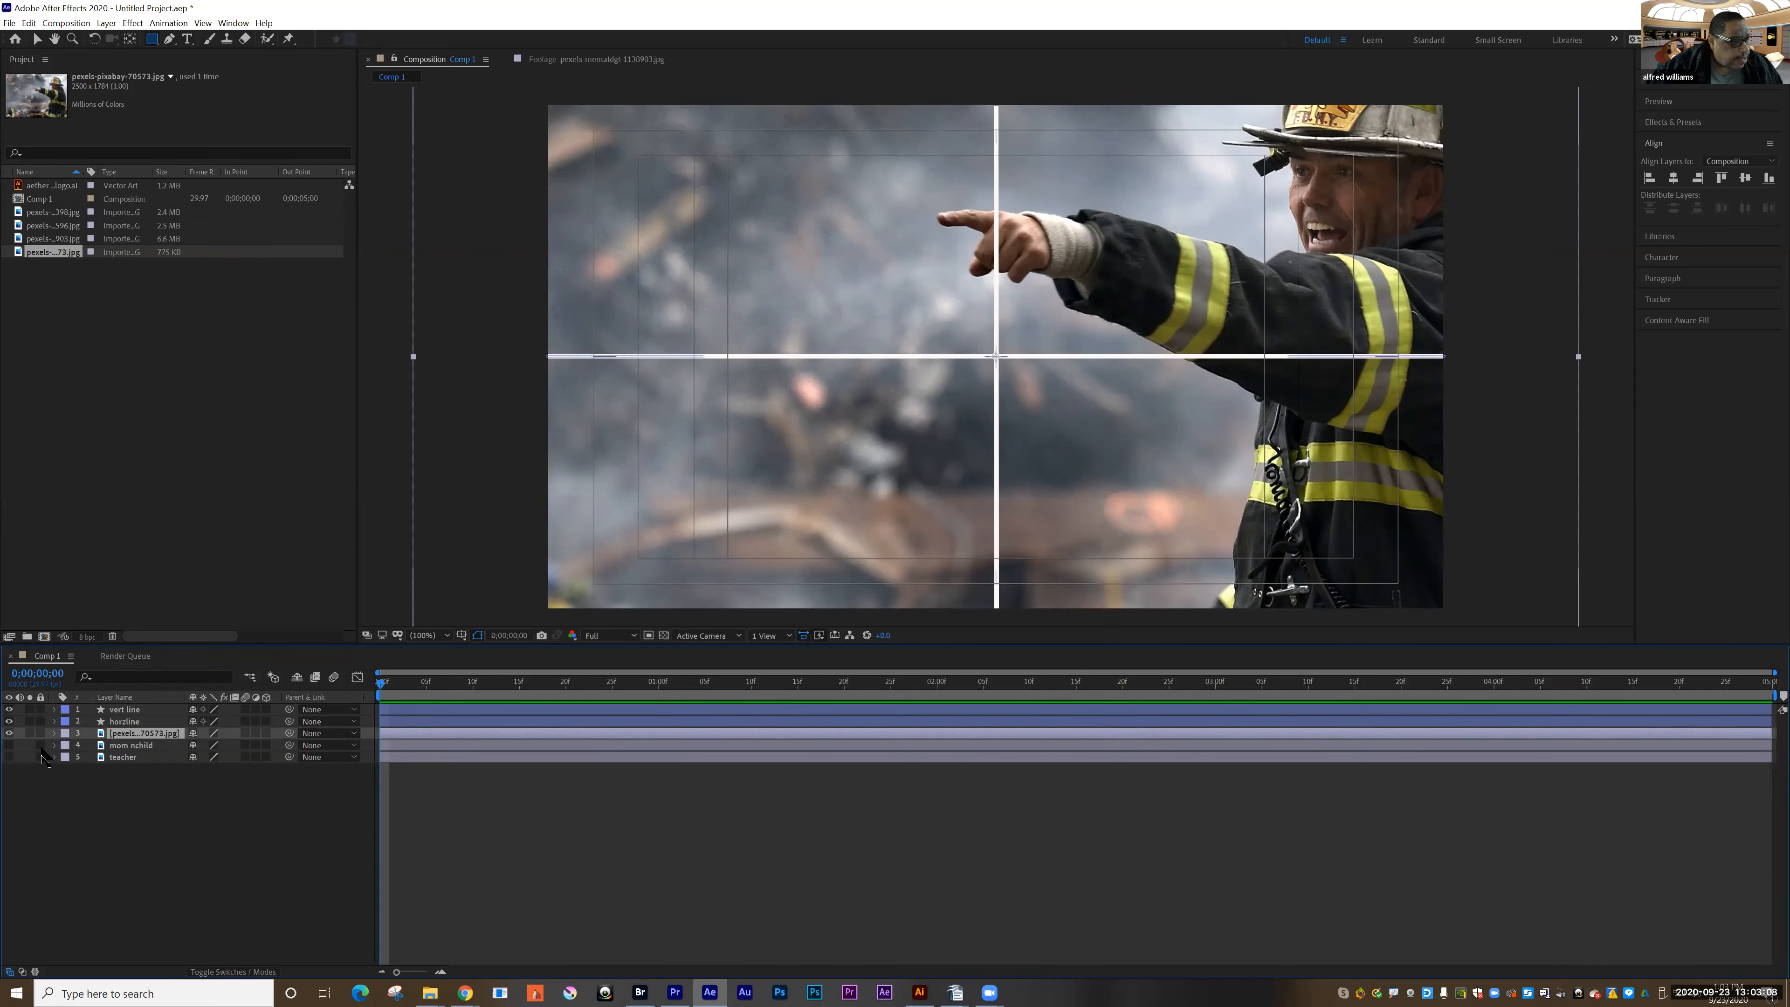
- Scale the firefighter photo to 40% and position it so the firefighter sits within the lower-right quadrant
{"action": "left_click", "coordinate": [54, 733]}
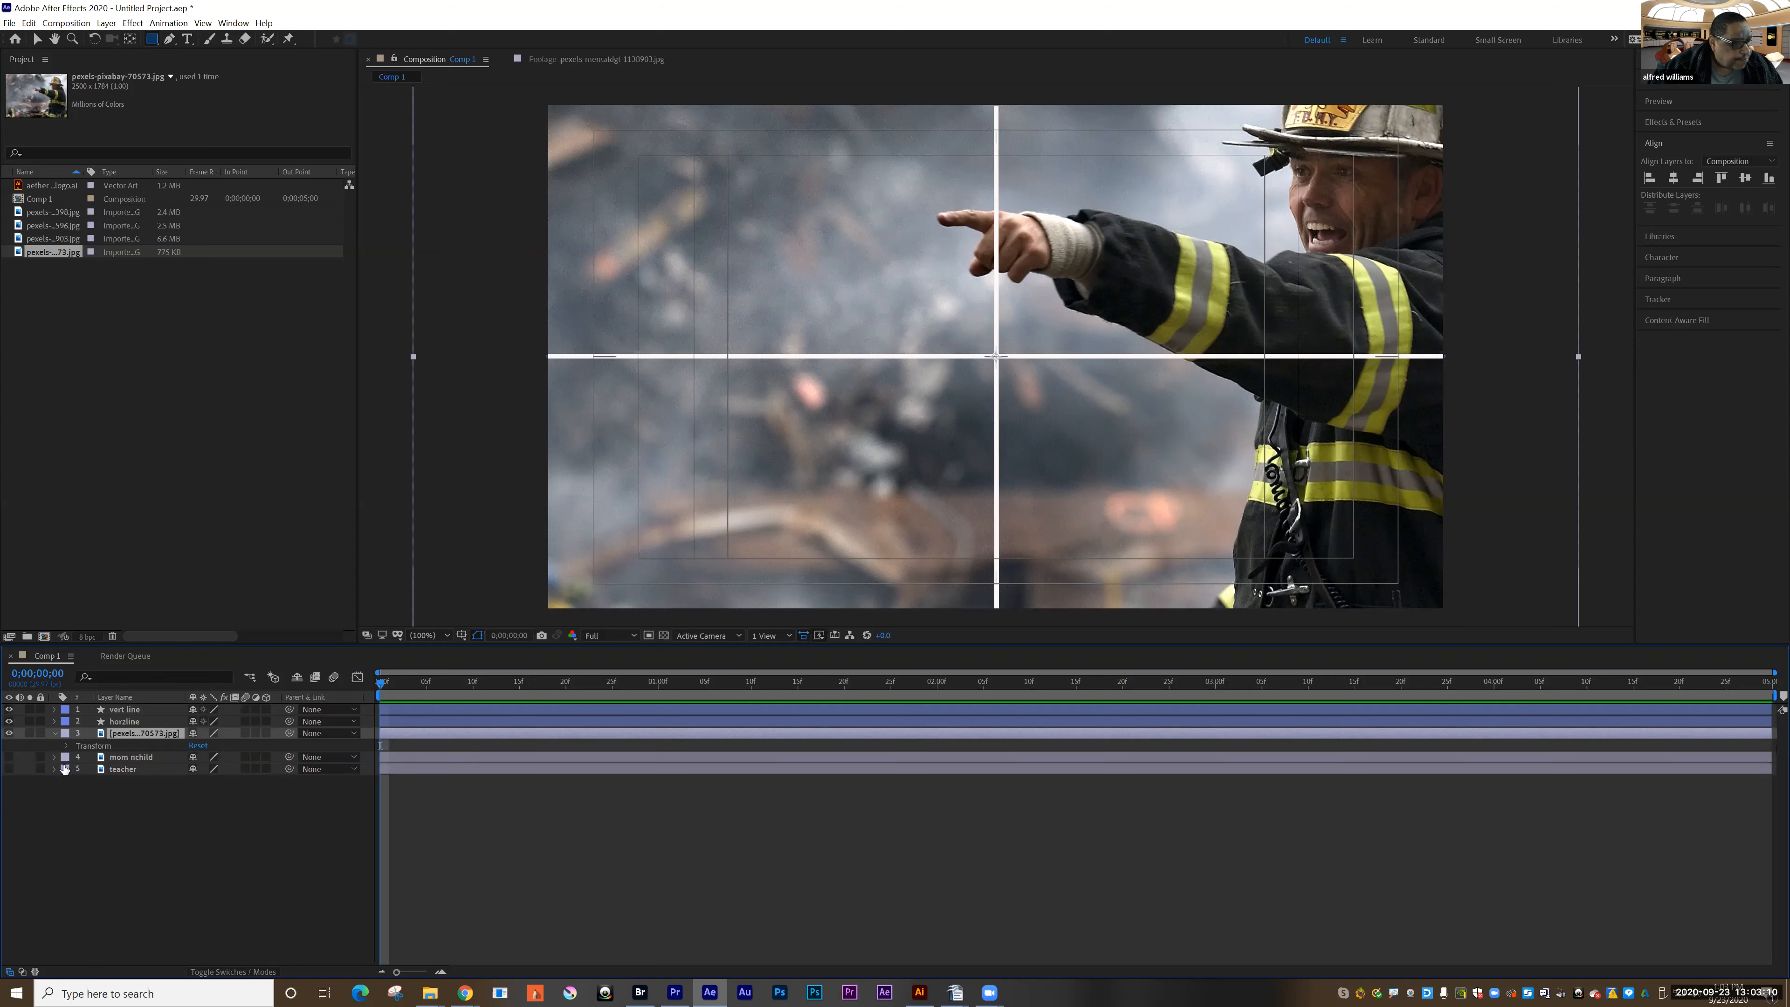
{"action": "left_click", "coordinate": [66, 746]}
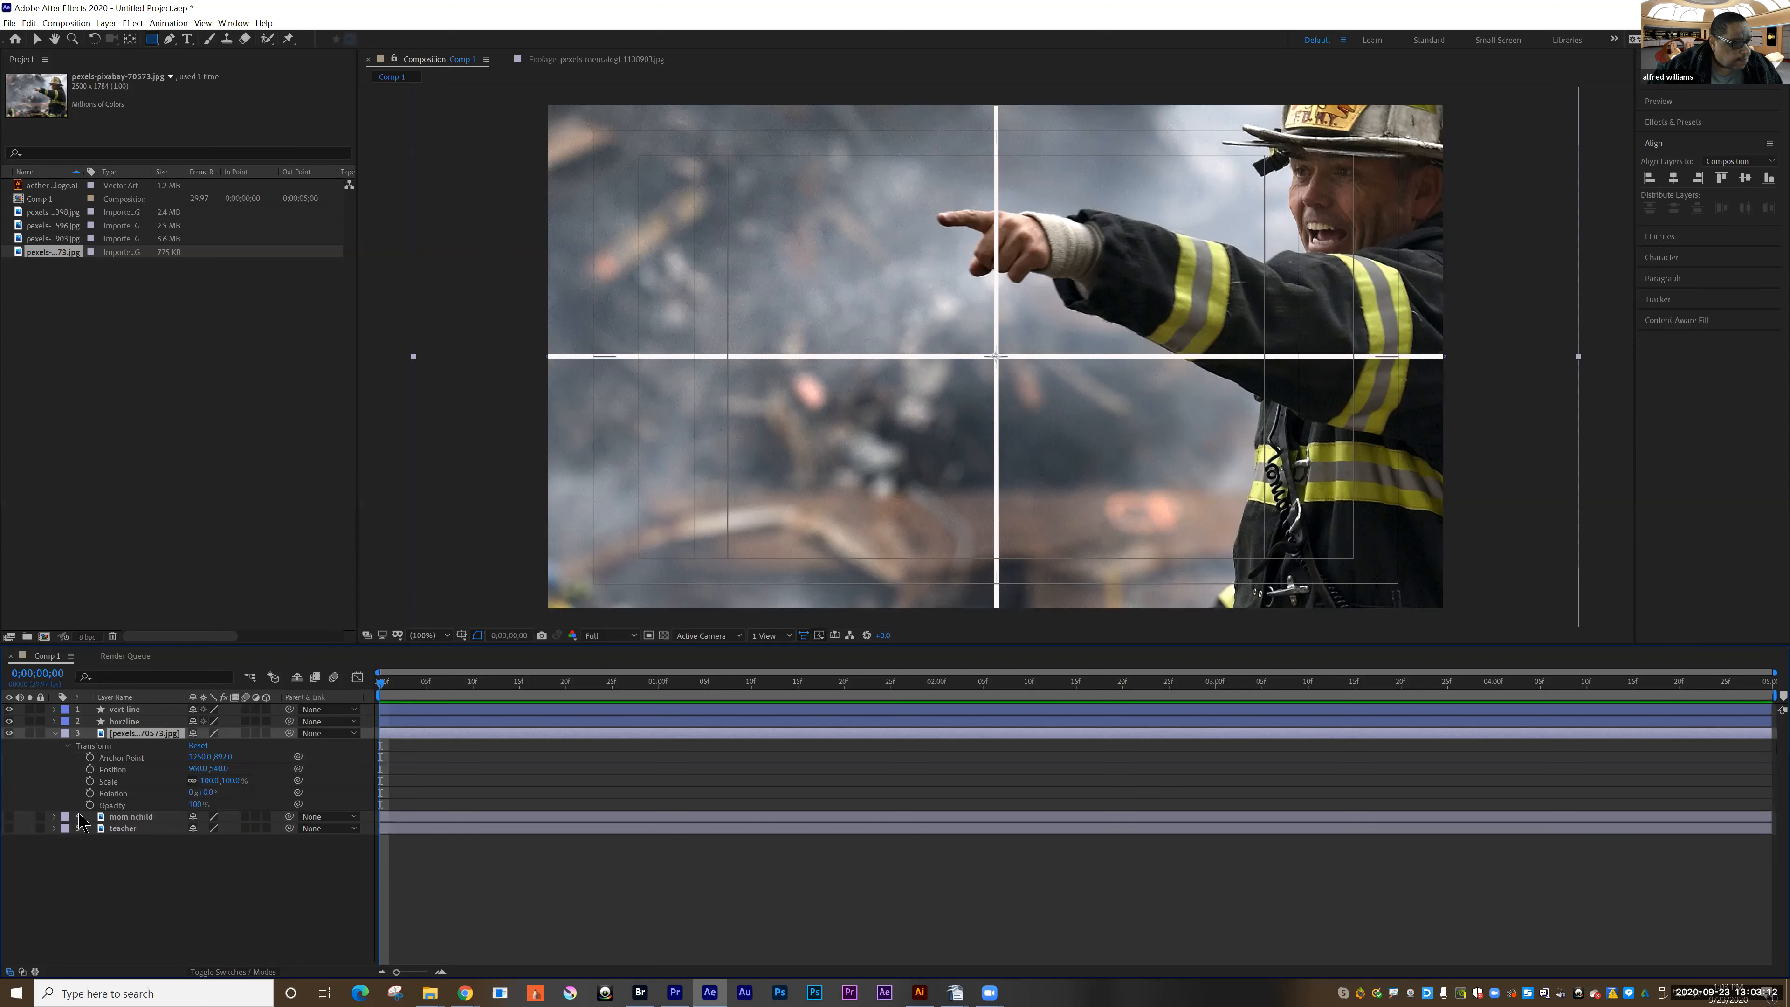
{"action": "left_click_drag", "start_coordinate": [221, 780], "coordinate": [201, 780]}
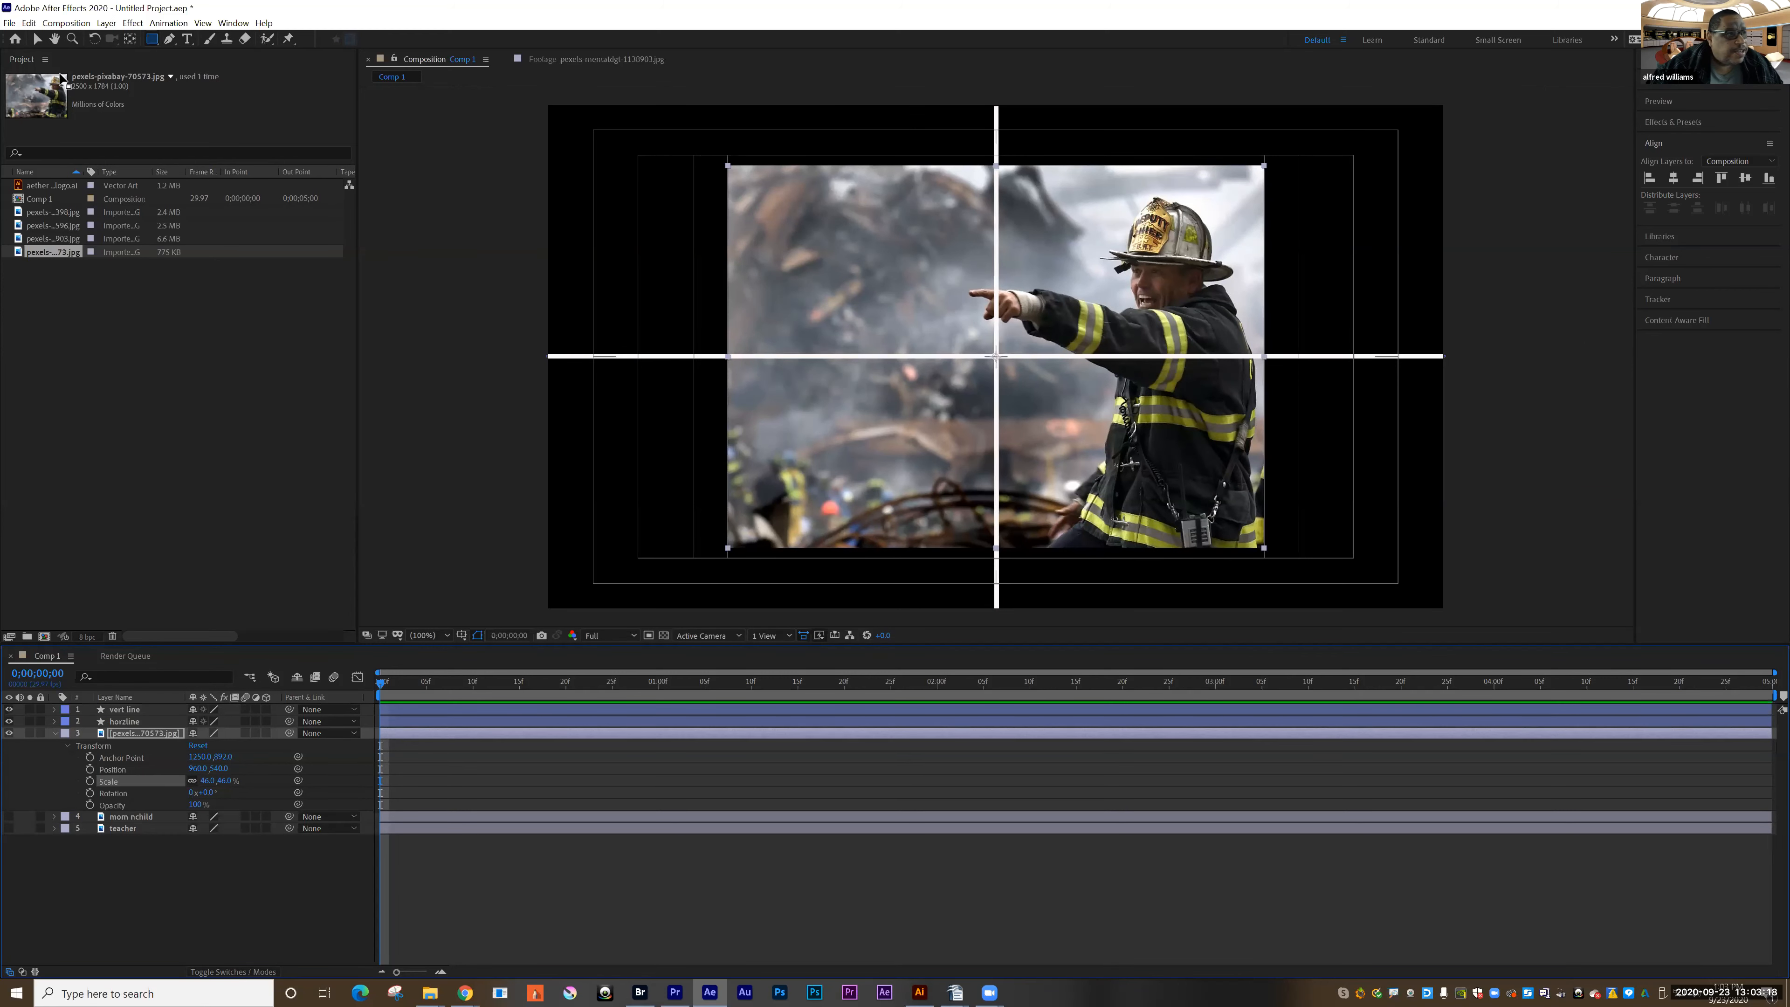
{"action": "left_click", "coordinate": [38, 40]}
{"action": "left_click_drag", "start_coordinate": [926, 454], "coordinate": [1108, 576]}
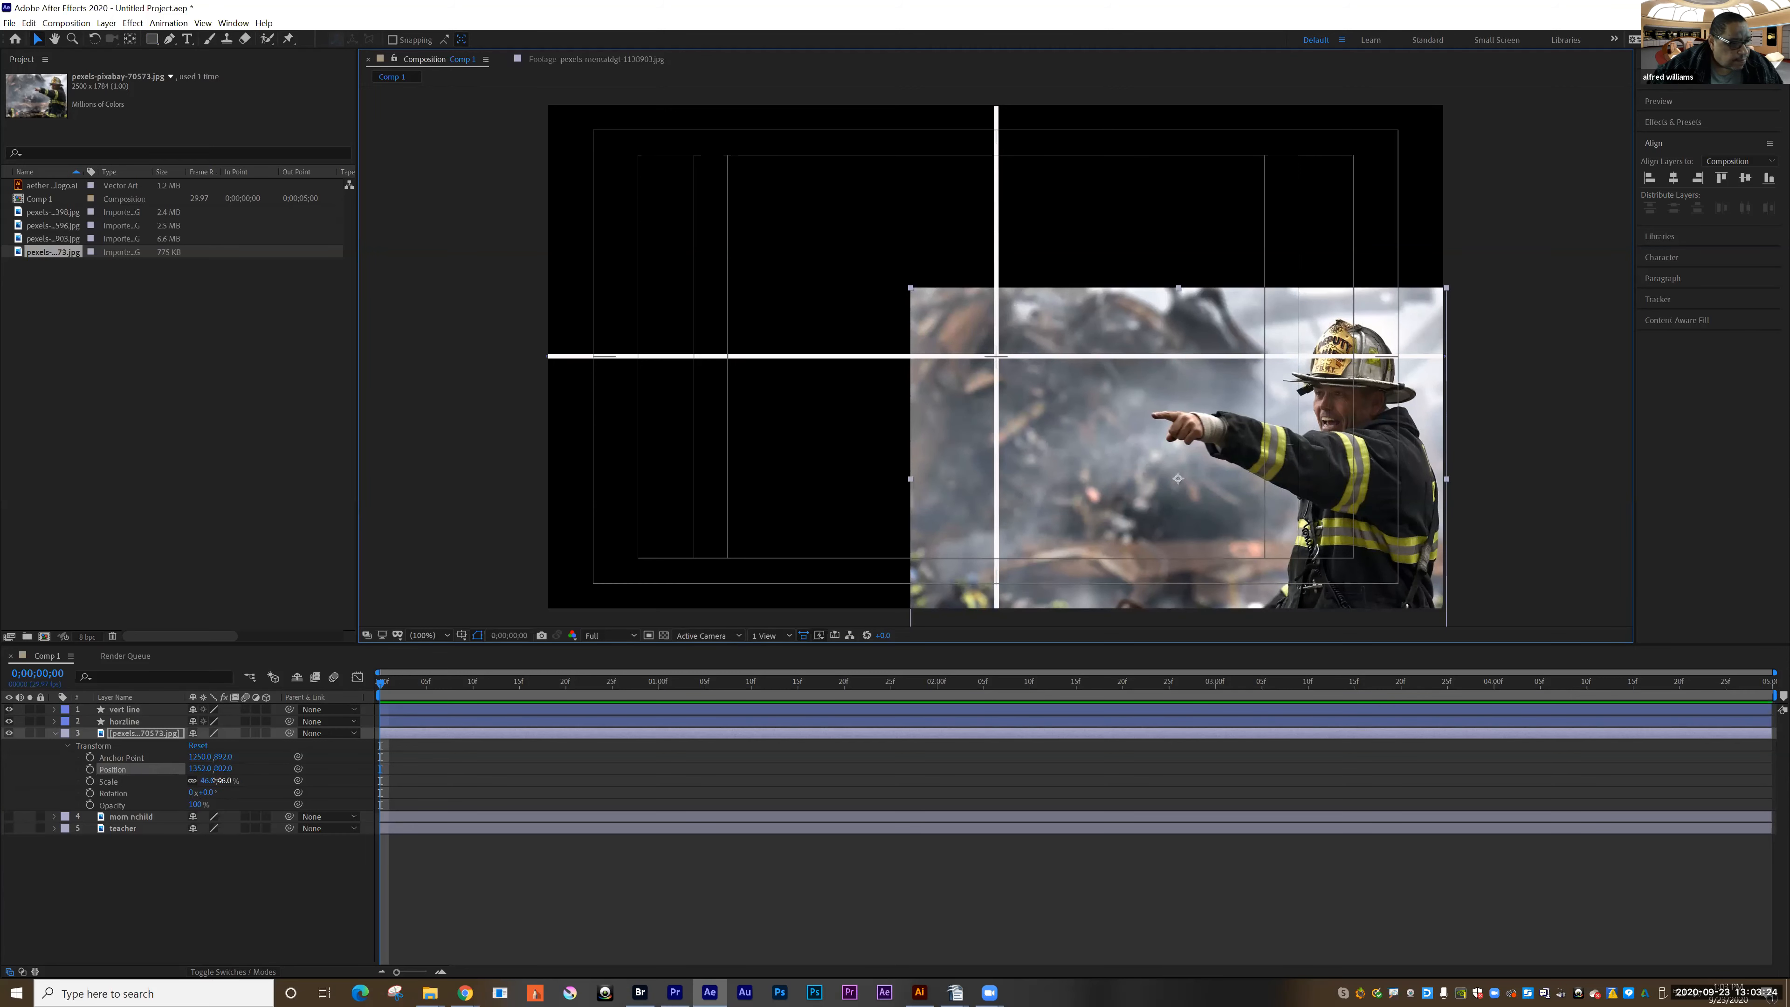
{"action": "left_click_drag", "start_coordinate": [224, 781], "coordinate": [218, 781]}
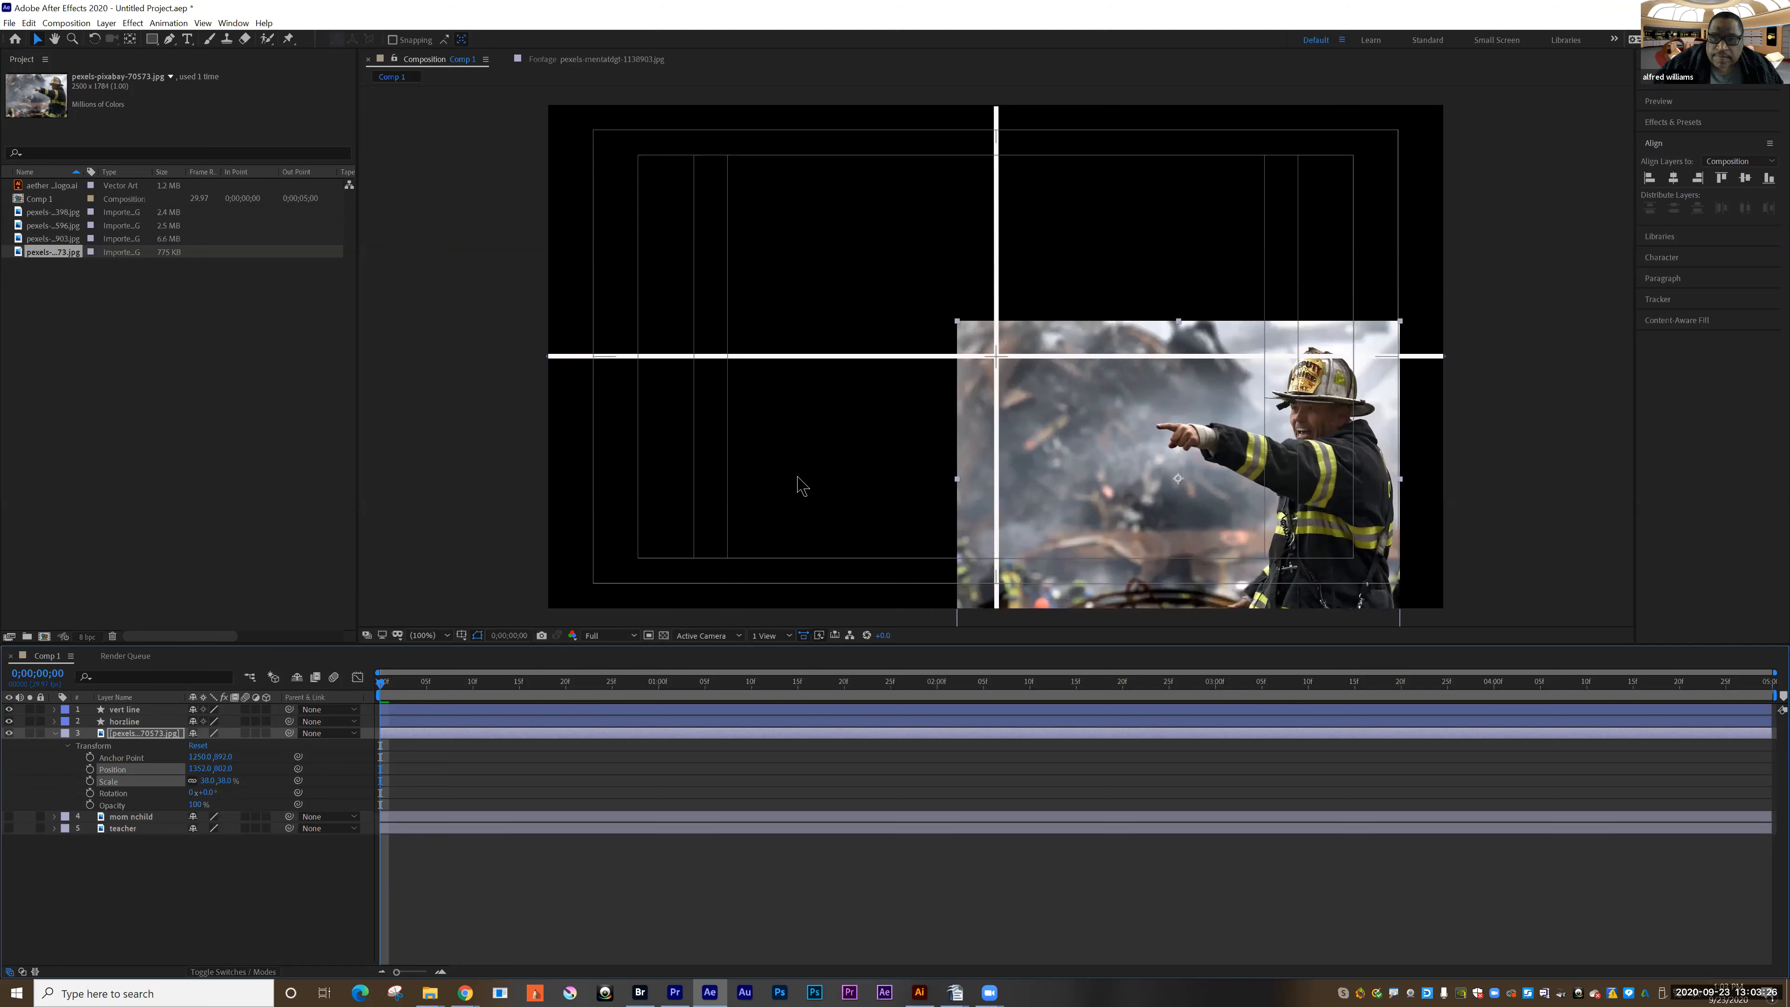
{"action": "left_click_drag", "start_coordinate": [1021, 423], "coordinate": [1070, 451]}
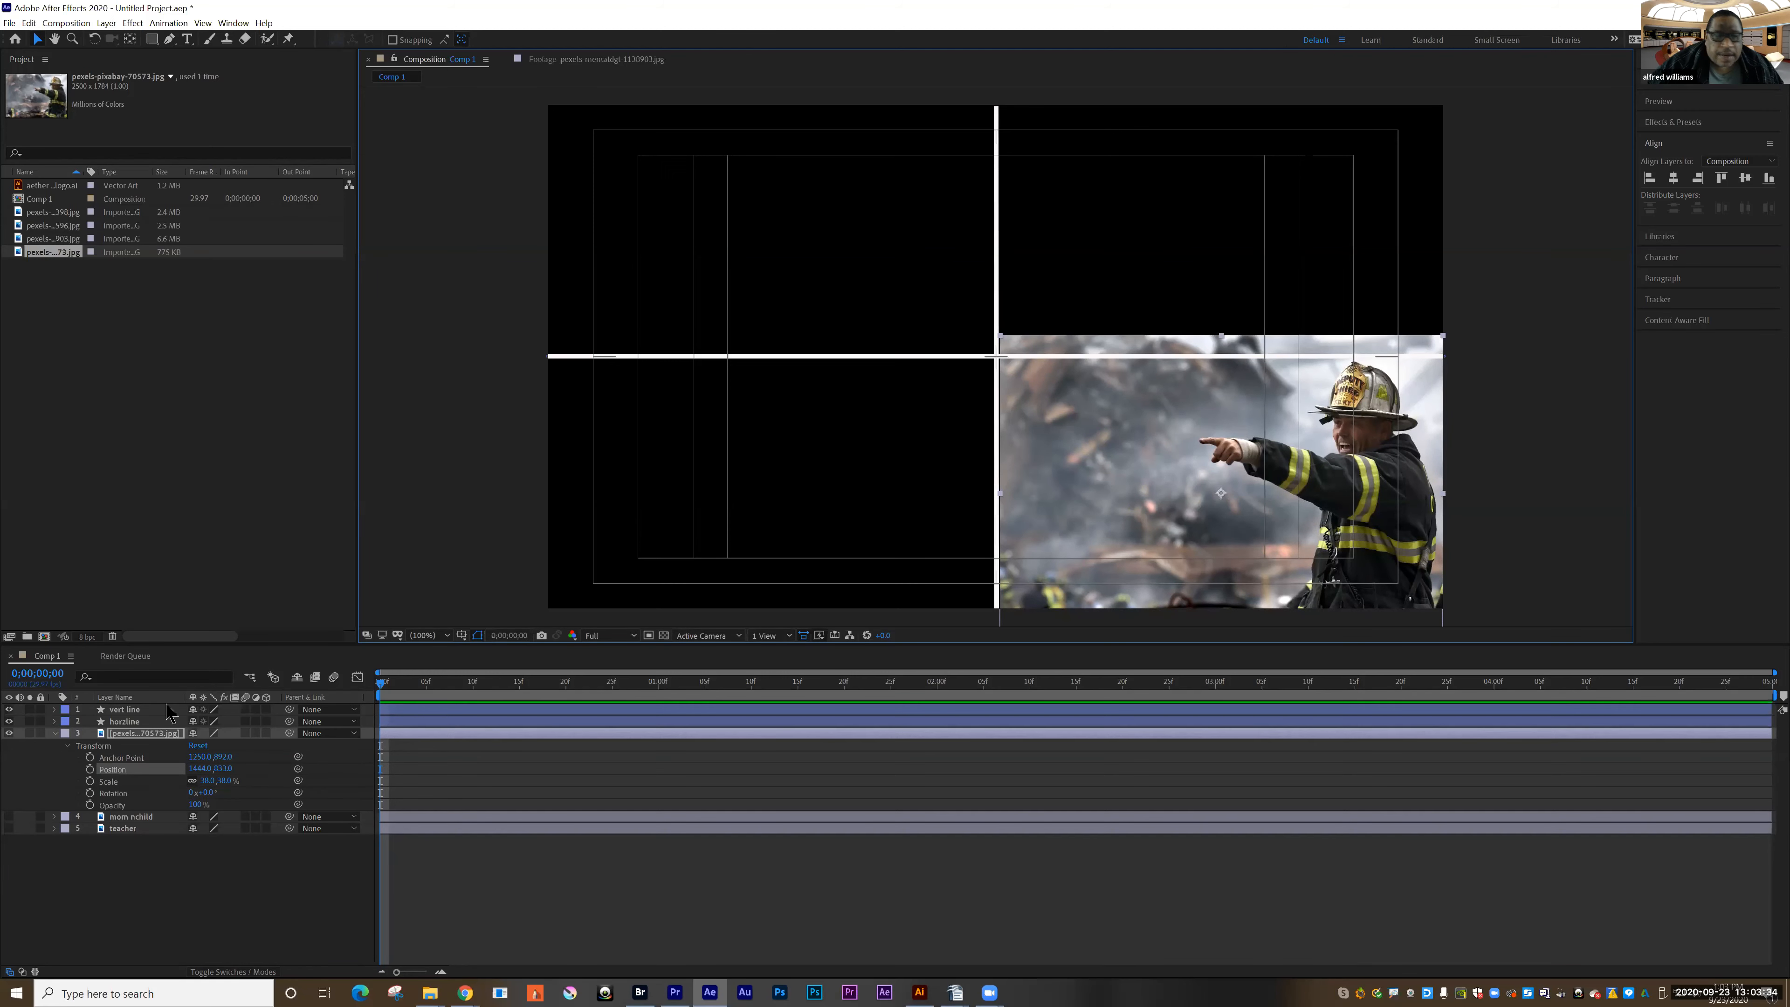
{"action": "left_click_drag", "start_coordinate": [218, 767], "coordinate": [223, 781]}
{"action": "key", "text": "Up"}
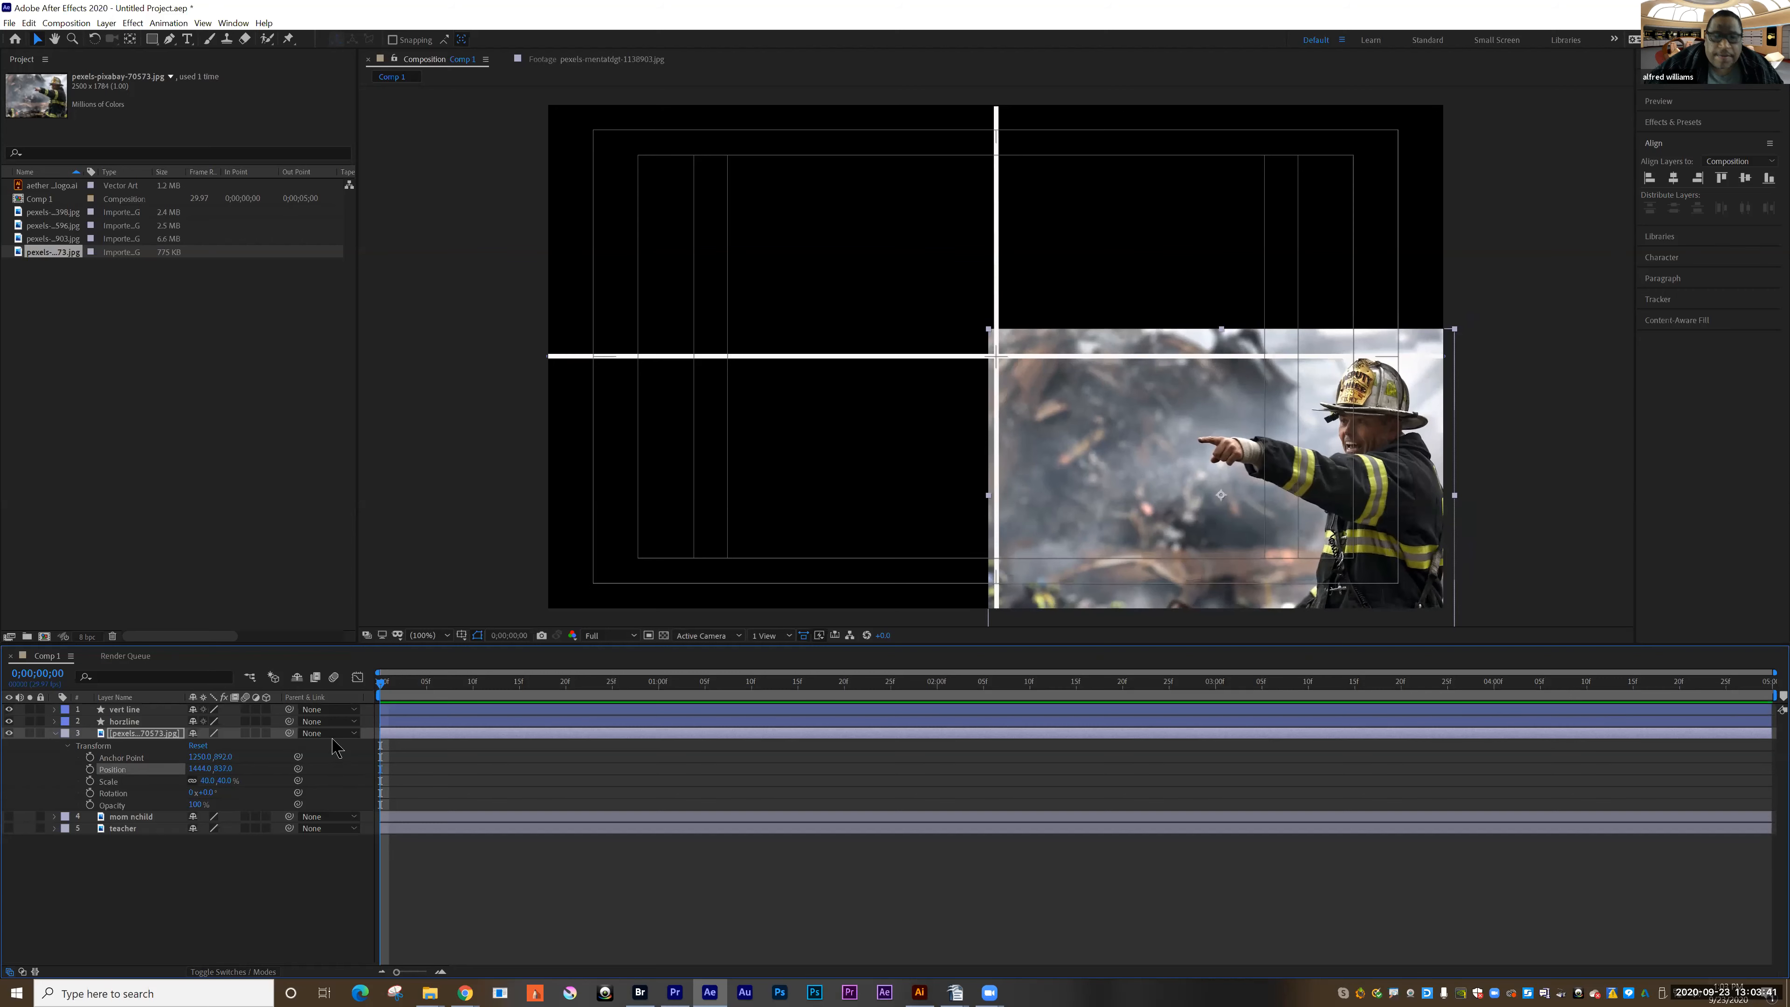
- Mask the firefighter photo with a rectangle covering the lower-right quadrant, starting where the divider lines cross
{"action": "left_click", "coordinate": [421, 635]}
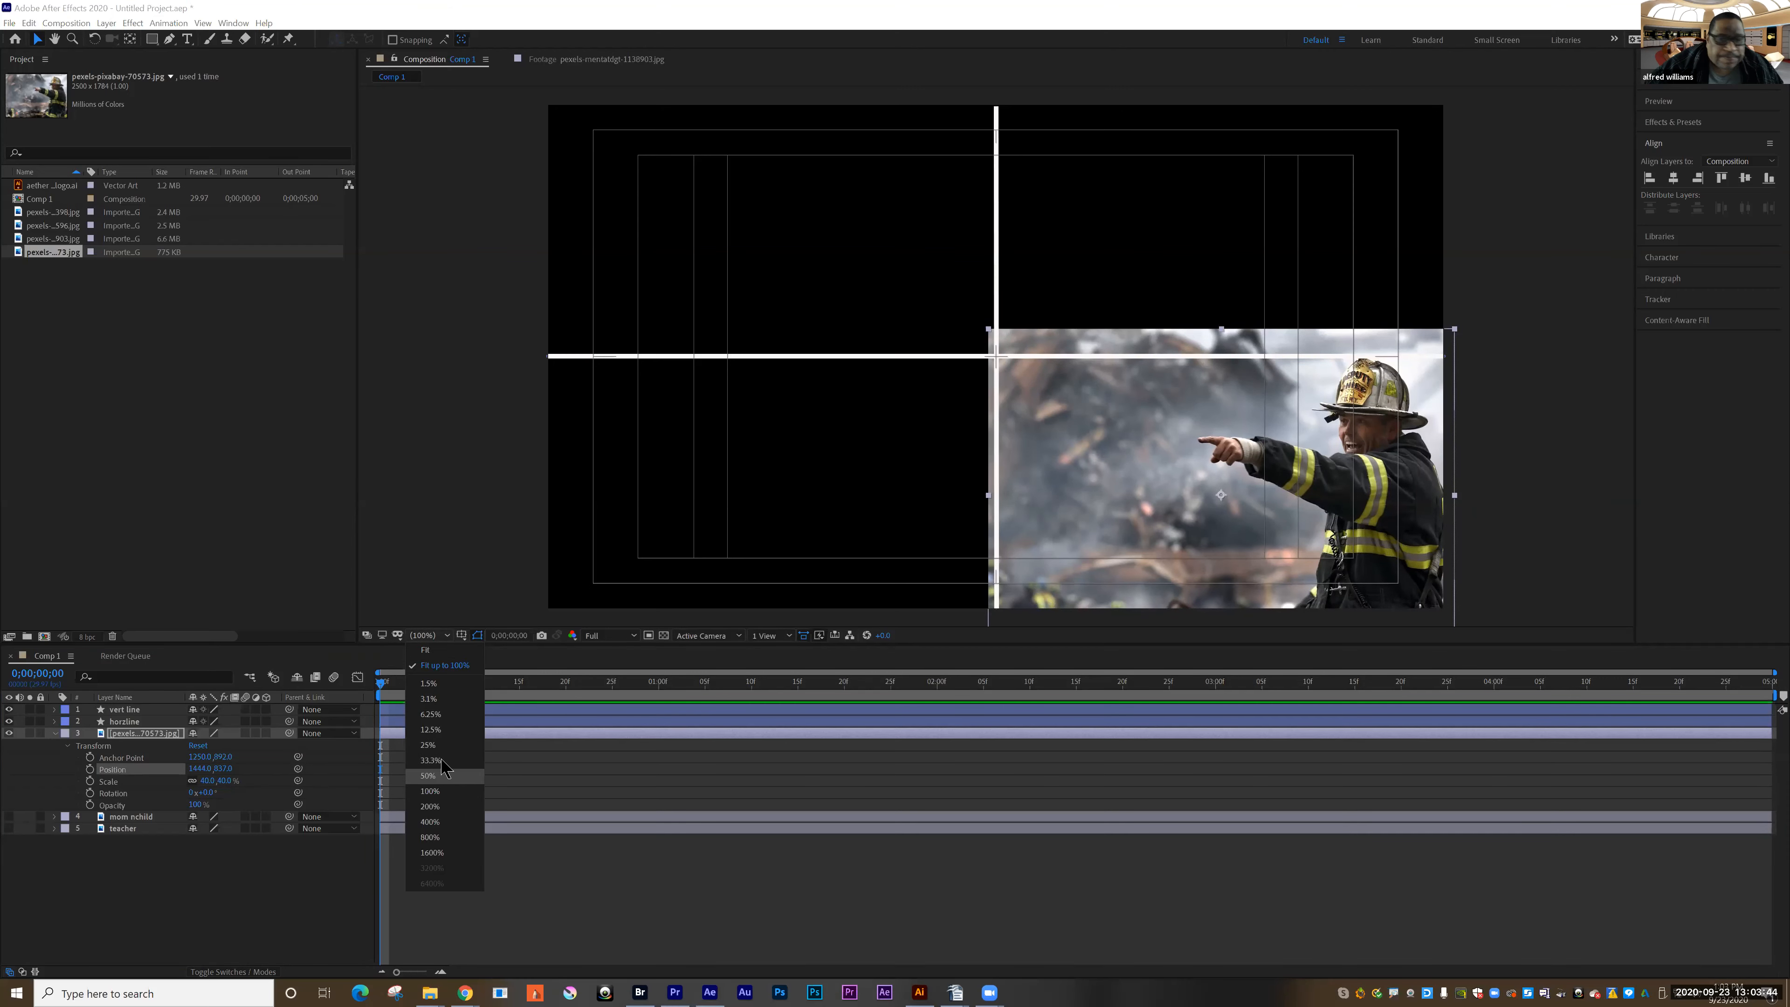
{"action": "left_click", "coordinate": [428, 775]}
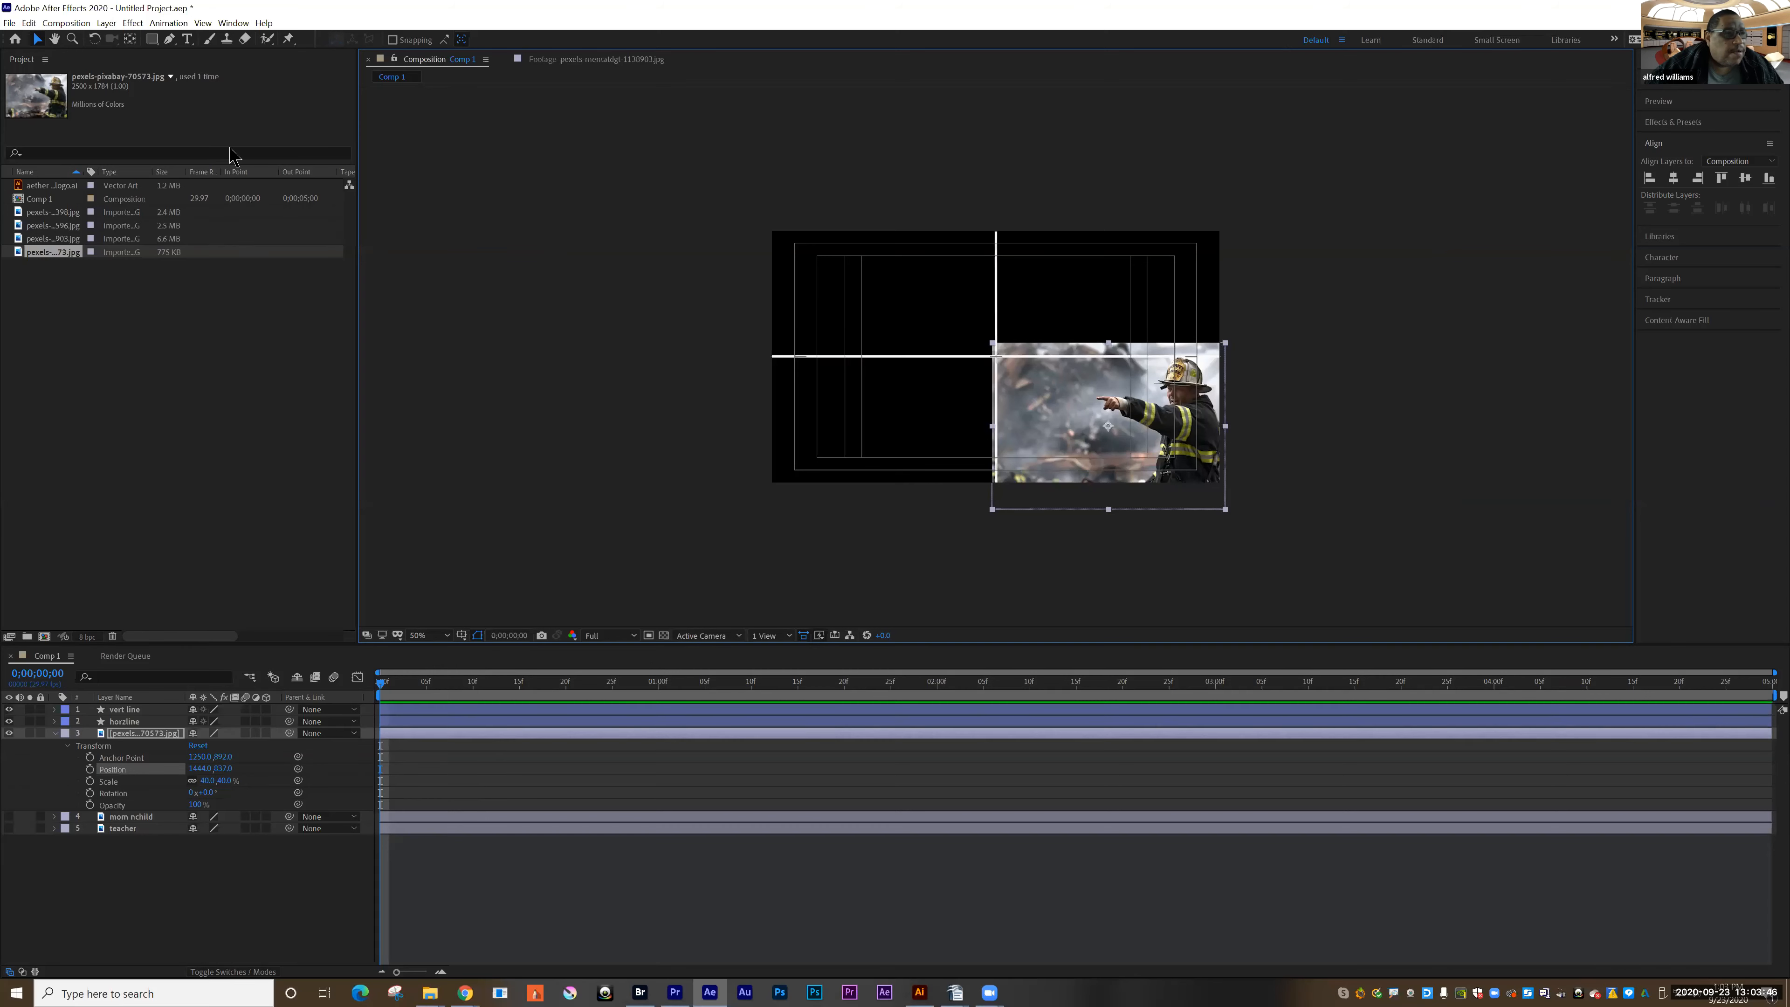
{"action": "left_click", "coordinate": [152, 39]}
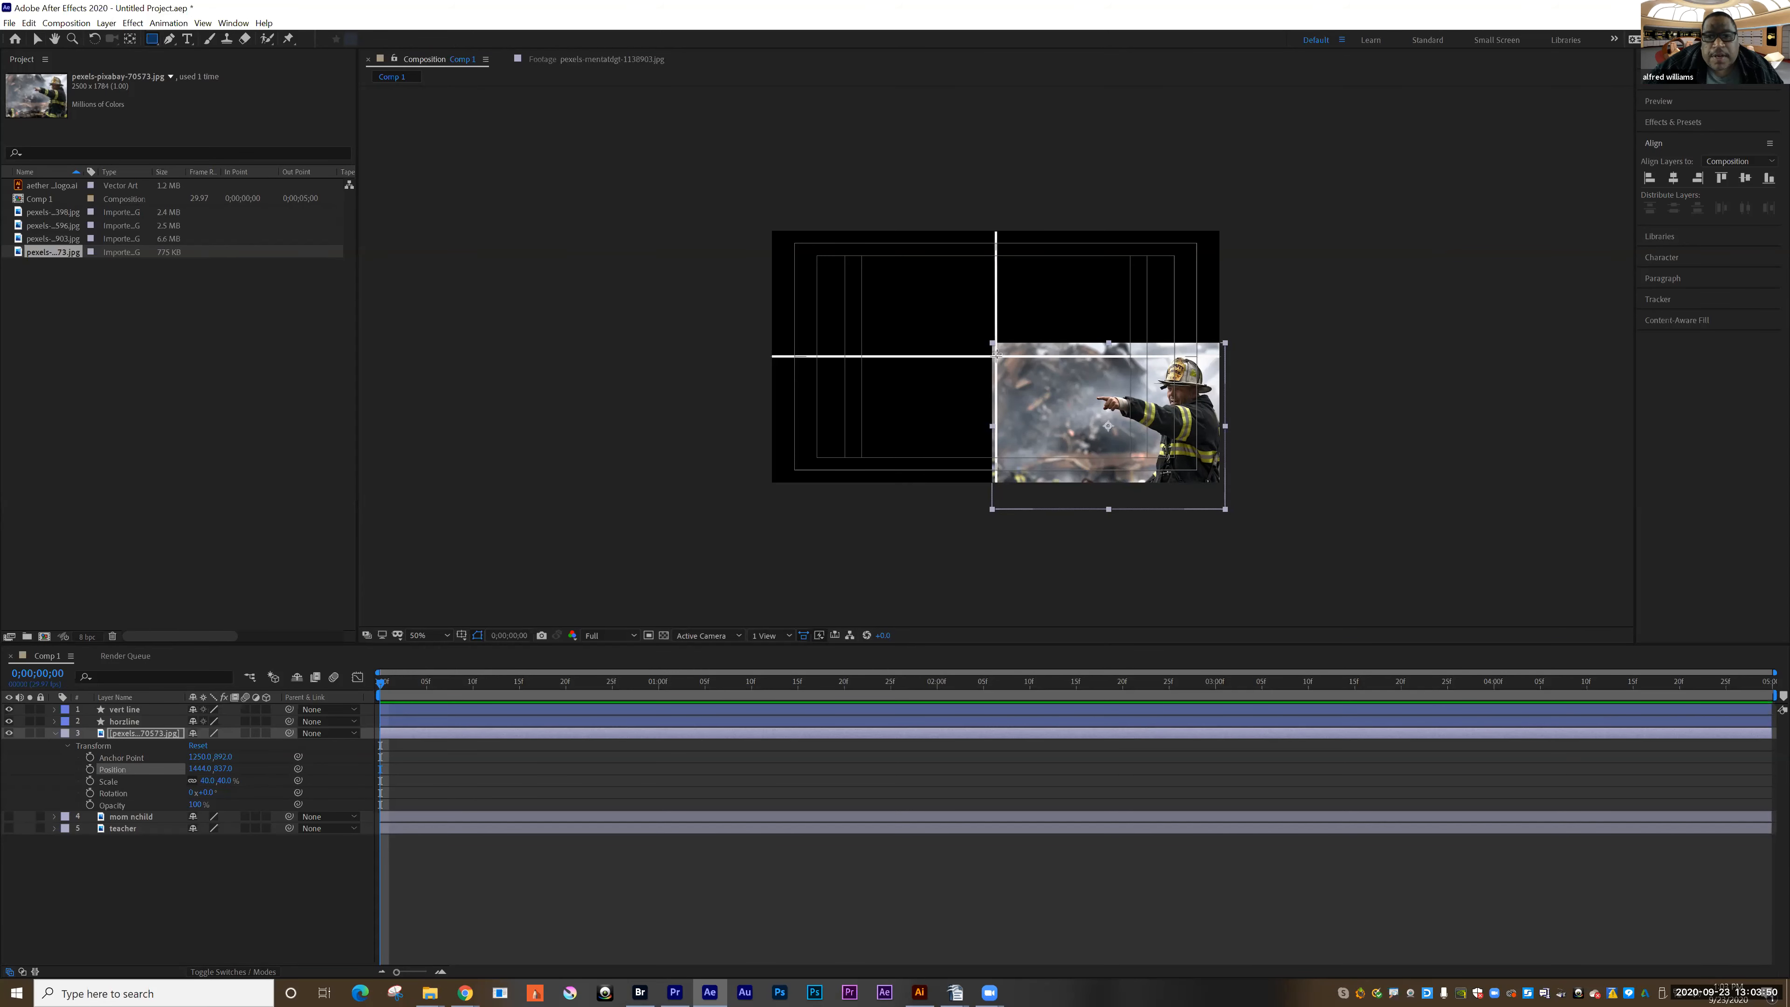
{"action": "left_click", "coordinate": [429, 635]}
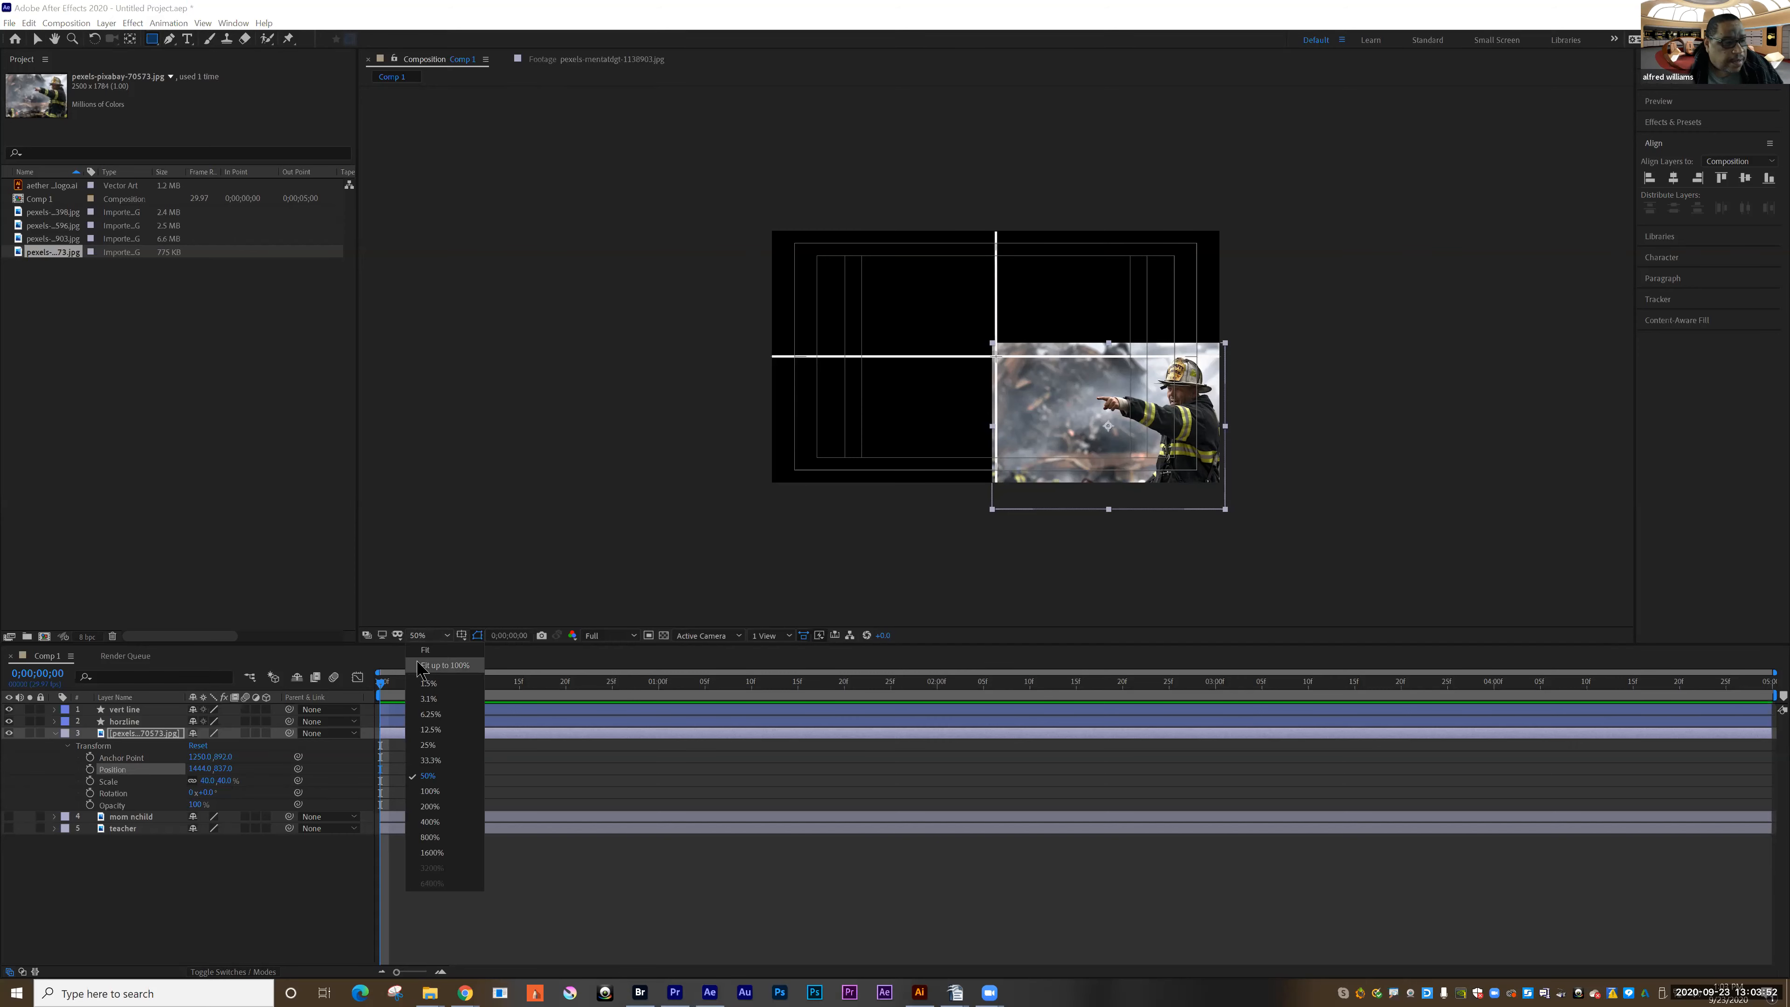
{"action": "left_click", "coordinate": [427, 675]}
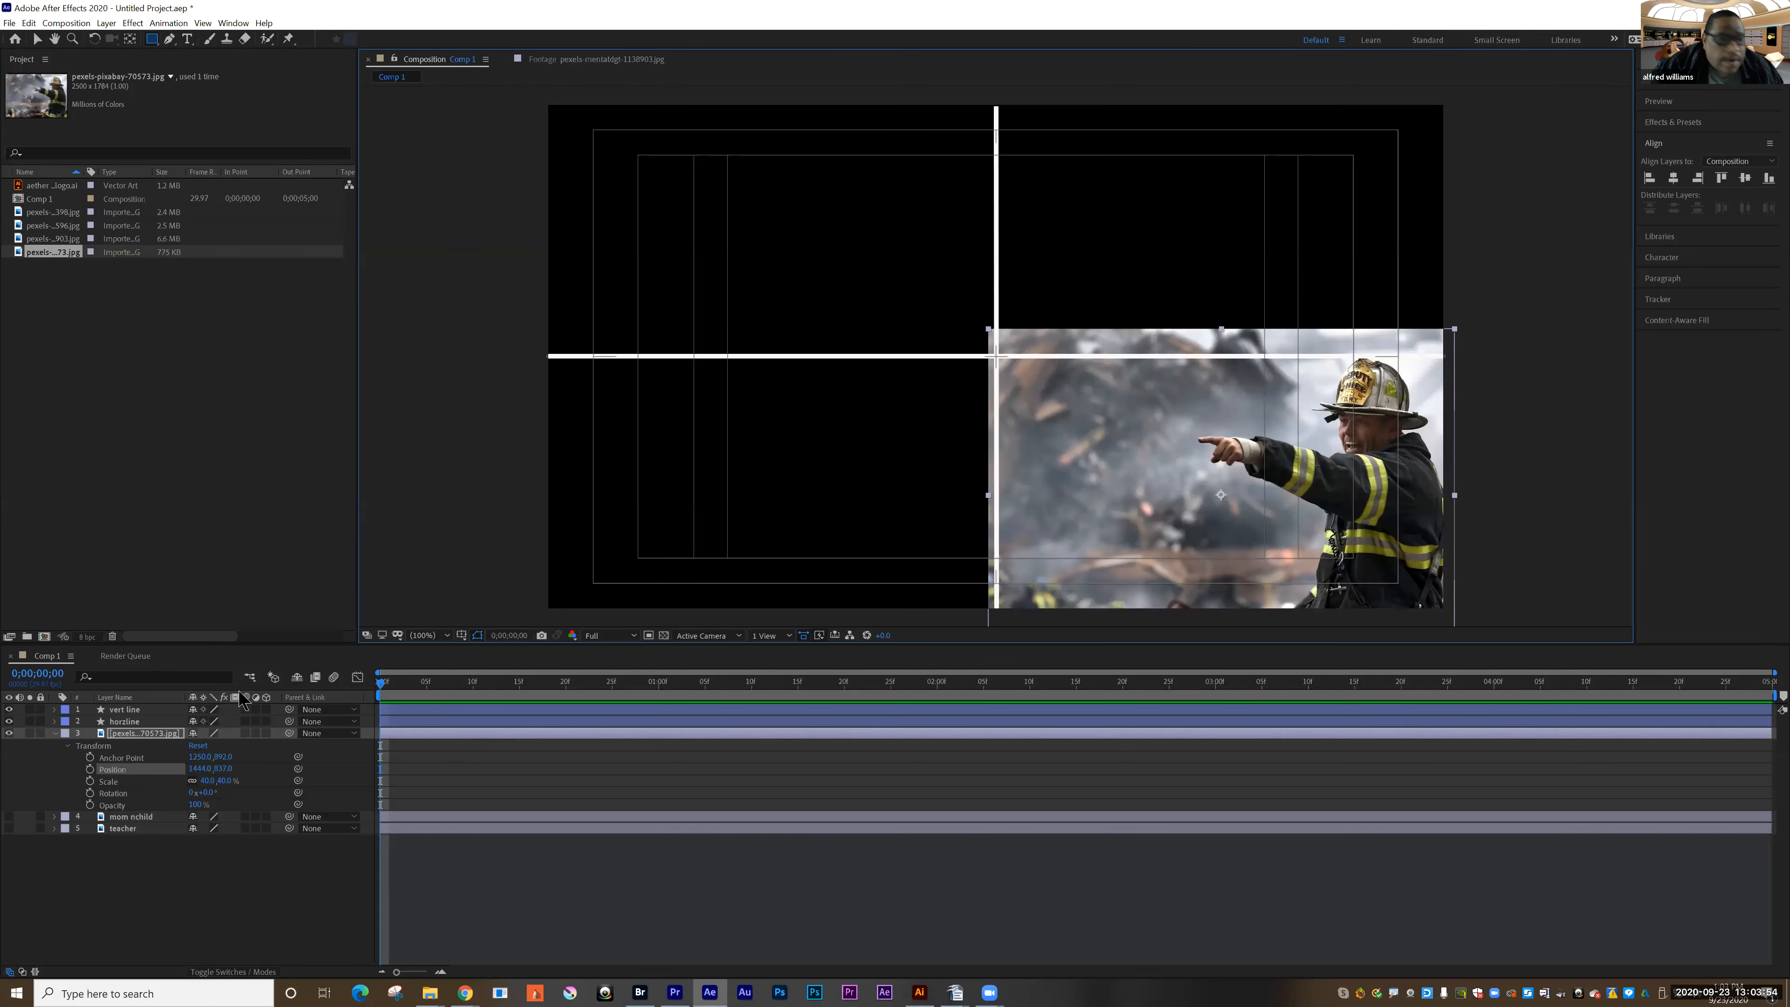
{"action": "left_click_drag", "start_coordinate": [623, 579], "coordinate": [564, 469]}
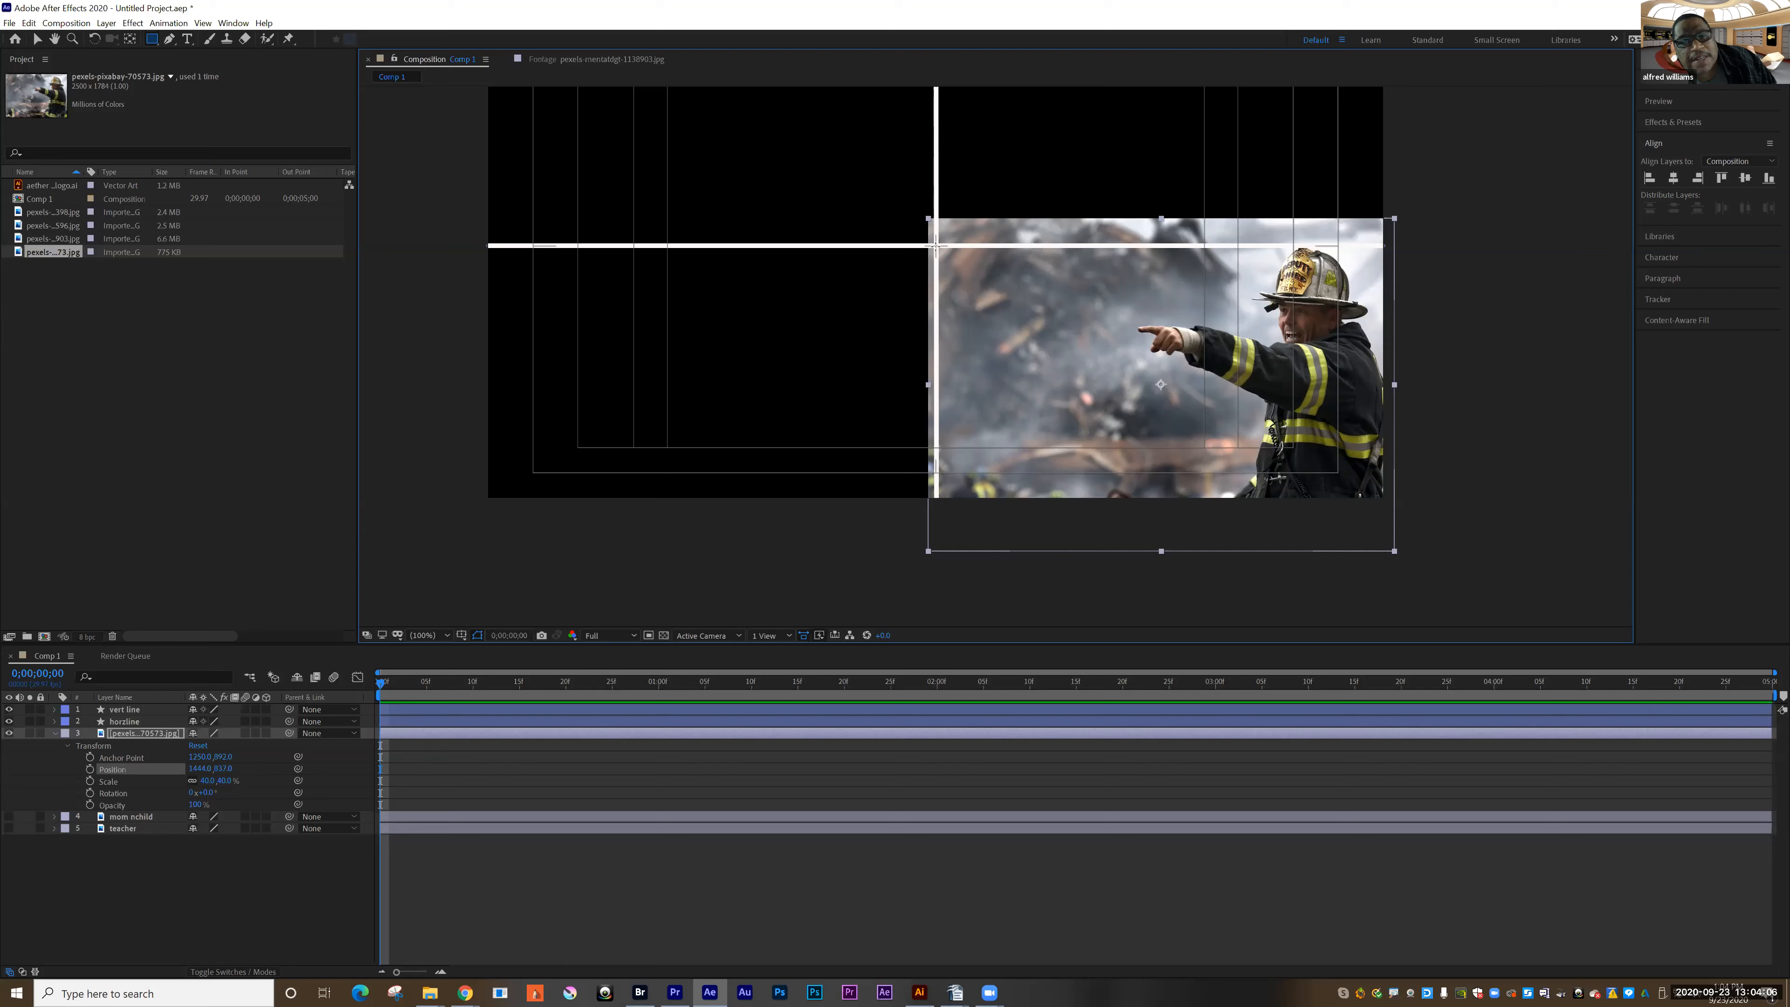
{"action": "left_click_drag", "start_coordinate": [936, 247], "coordinate": [1387, 501]}
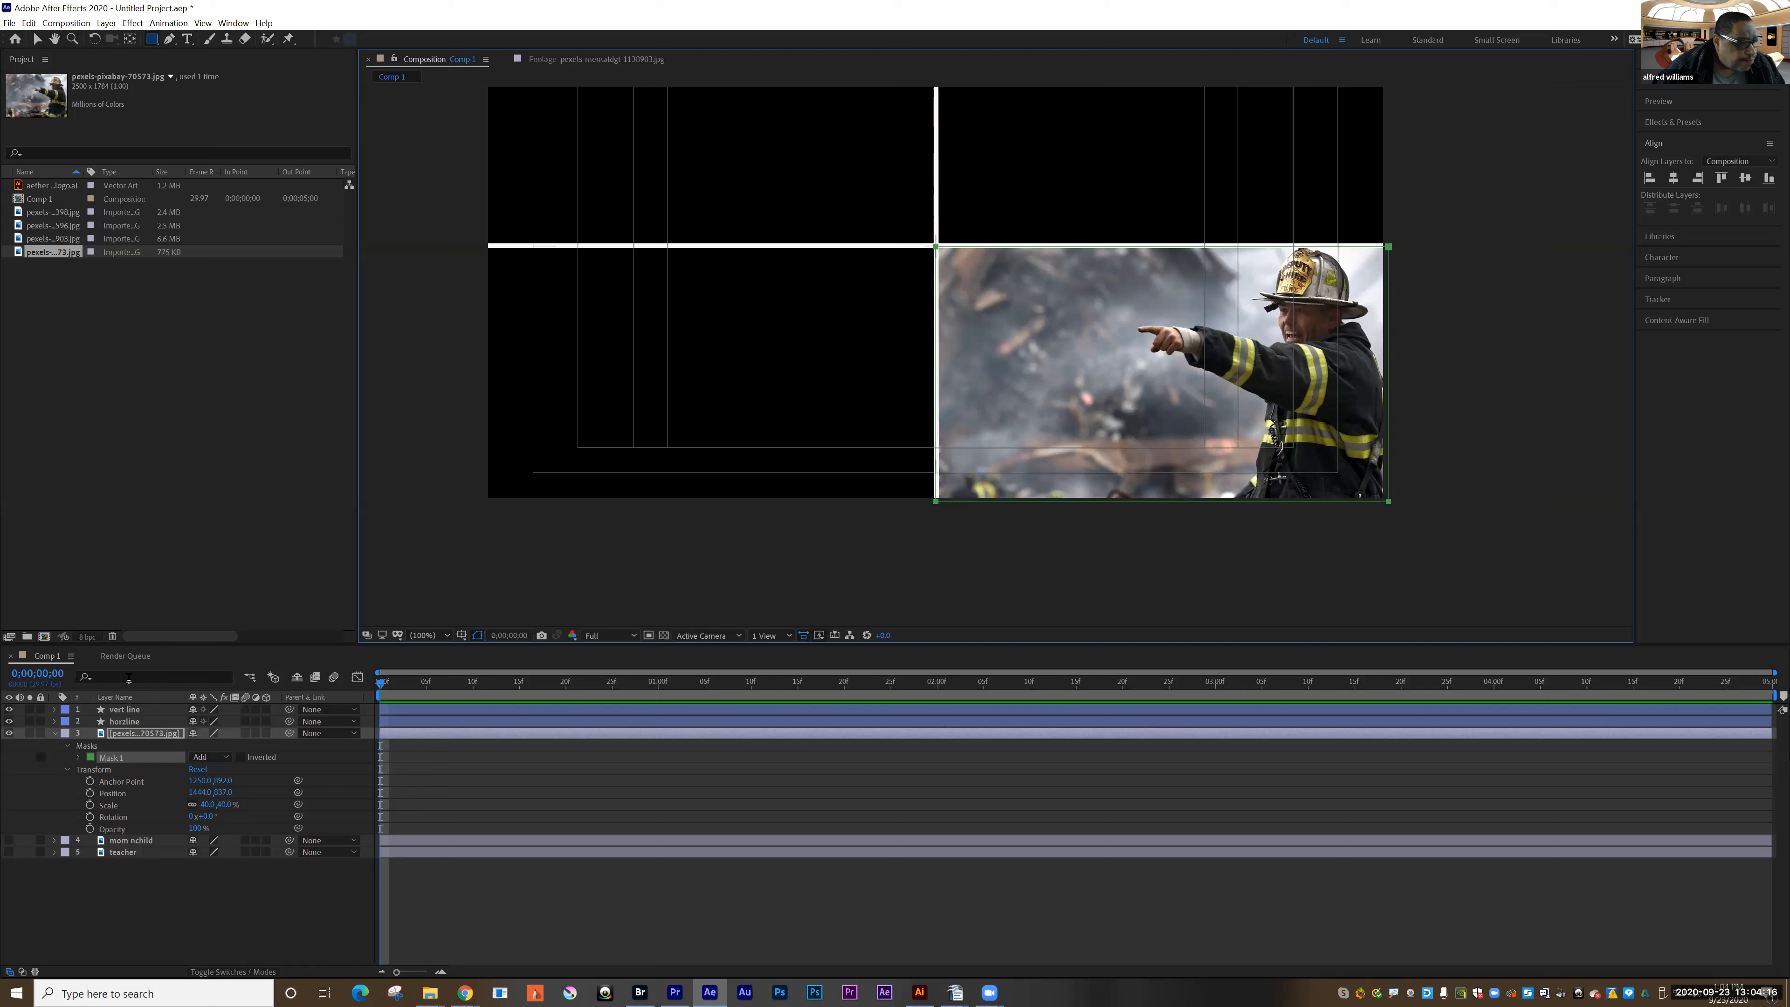
- Rename the masked firefighter layer as fireman, then hide the layer and collapse its properties
{"action": "left_click", "coordinate": [128, 734]}
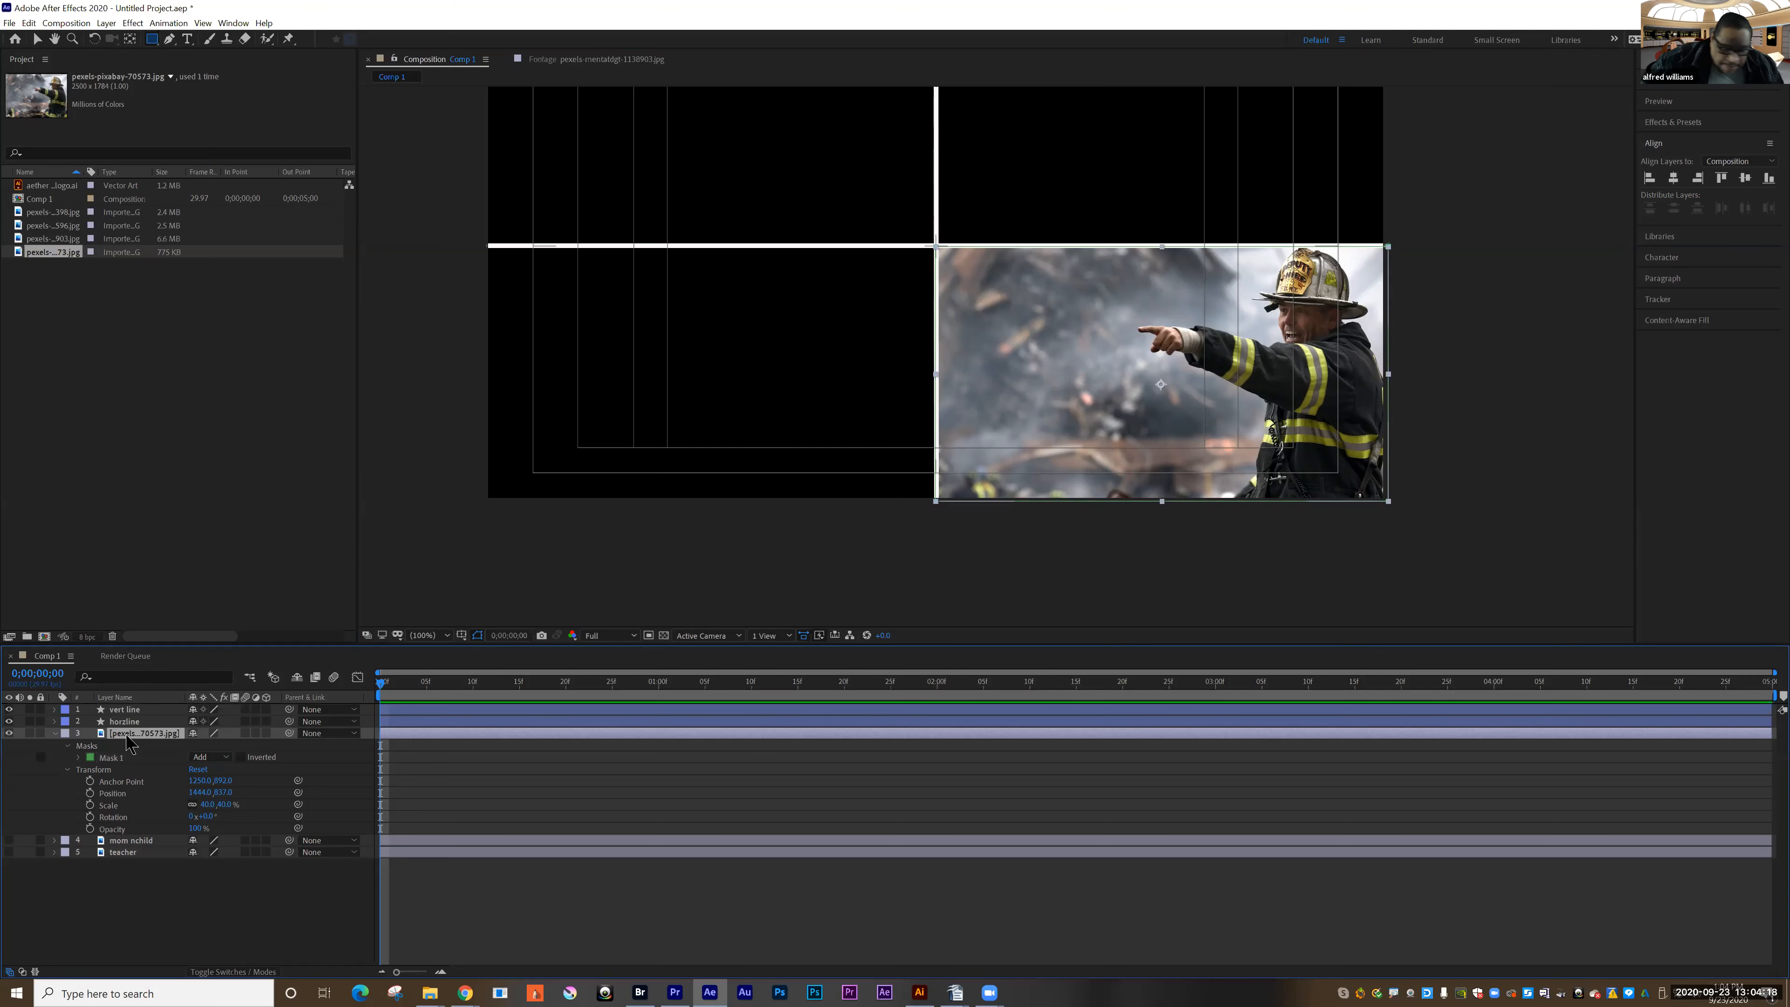
{"action": "key", "text": "Return"}
{"action": "type", "text": "fireman"}
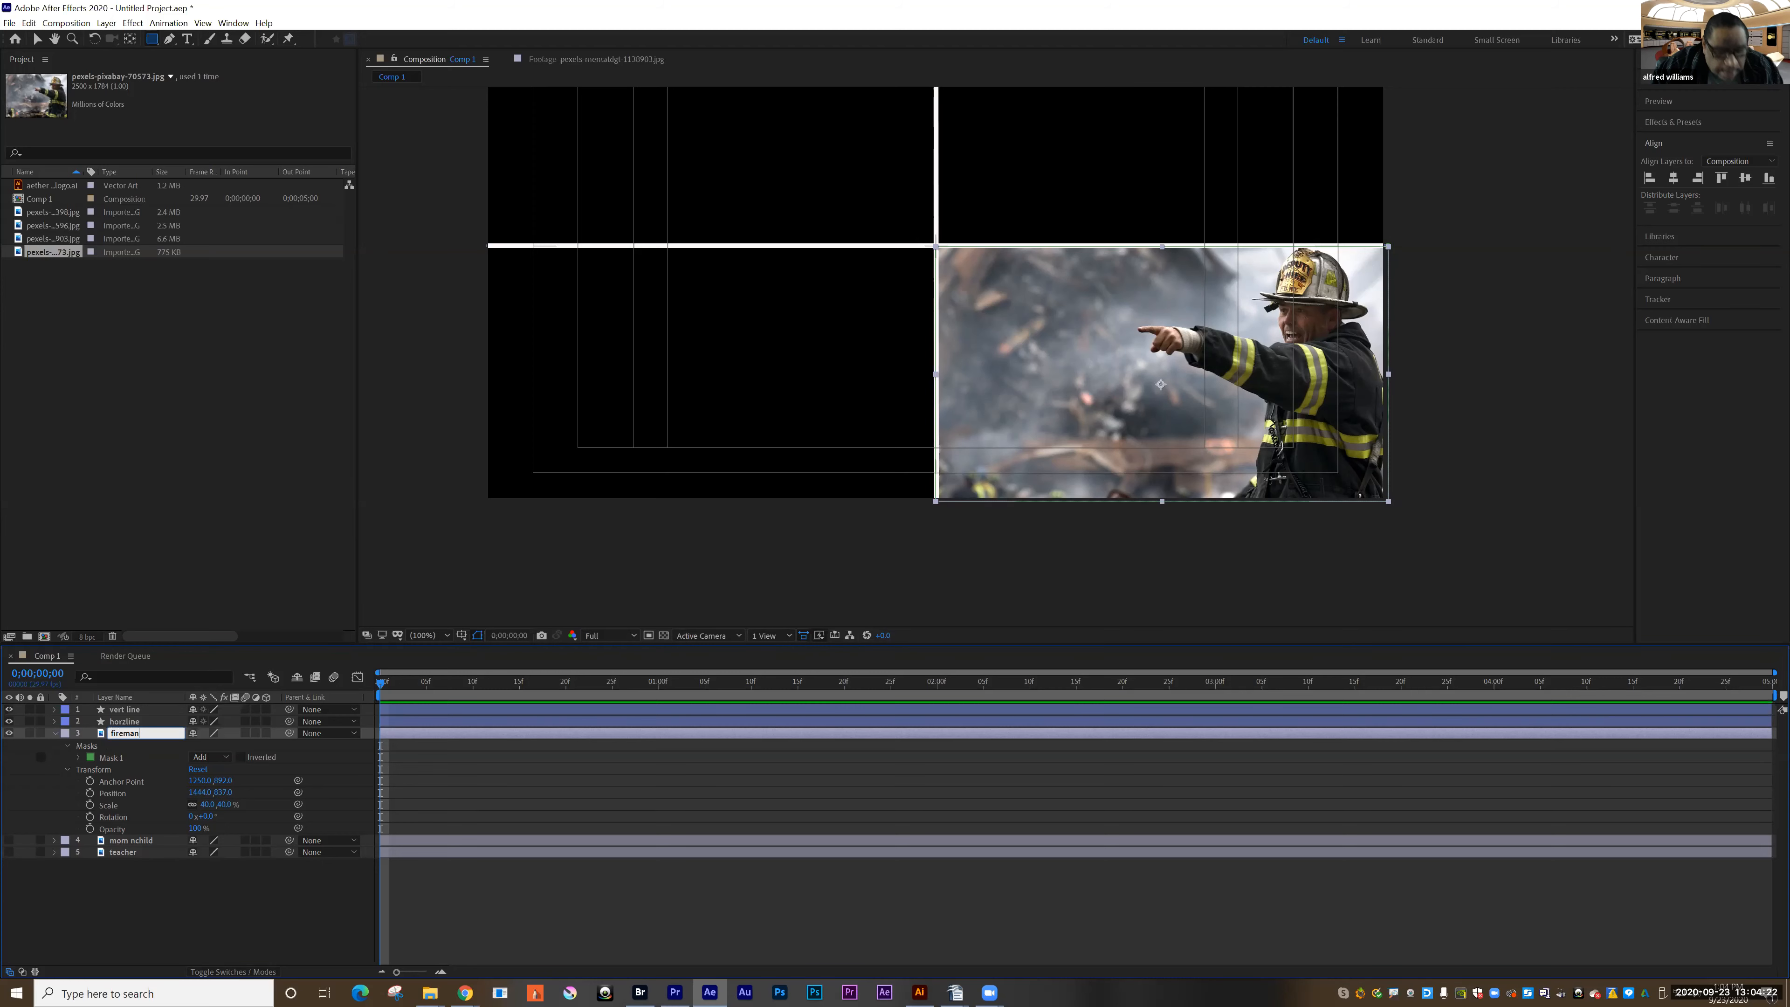
{"action": "left_click", "coordinate": [121, 889]}
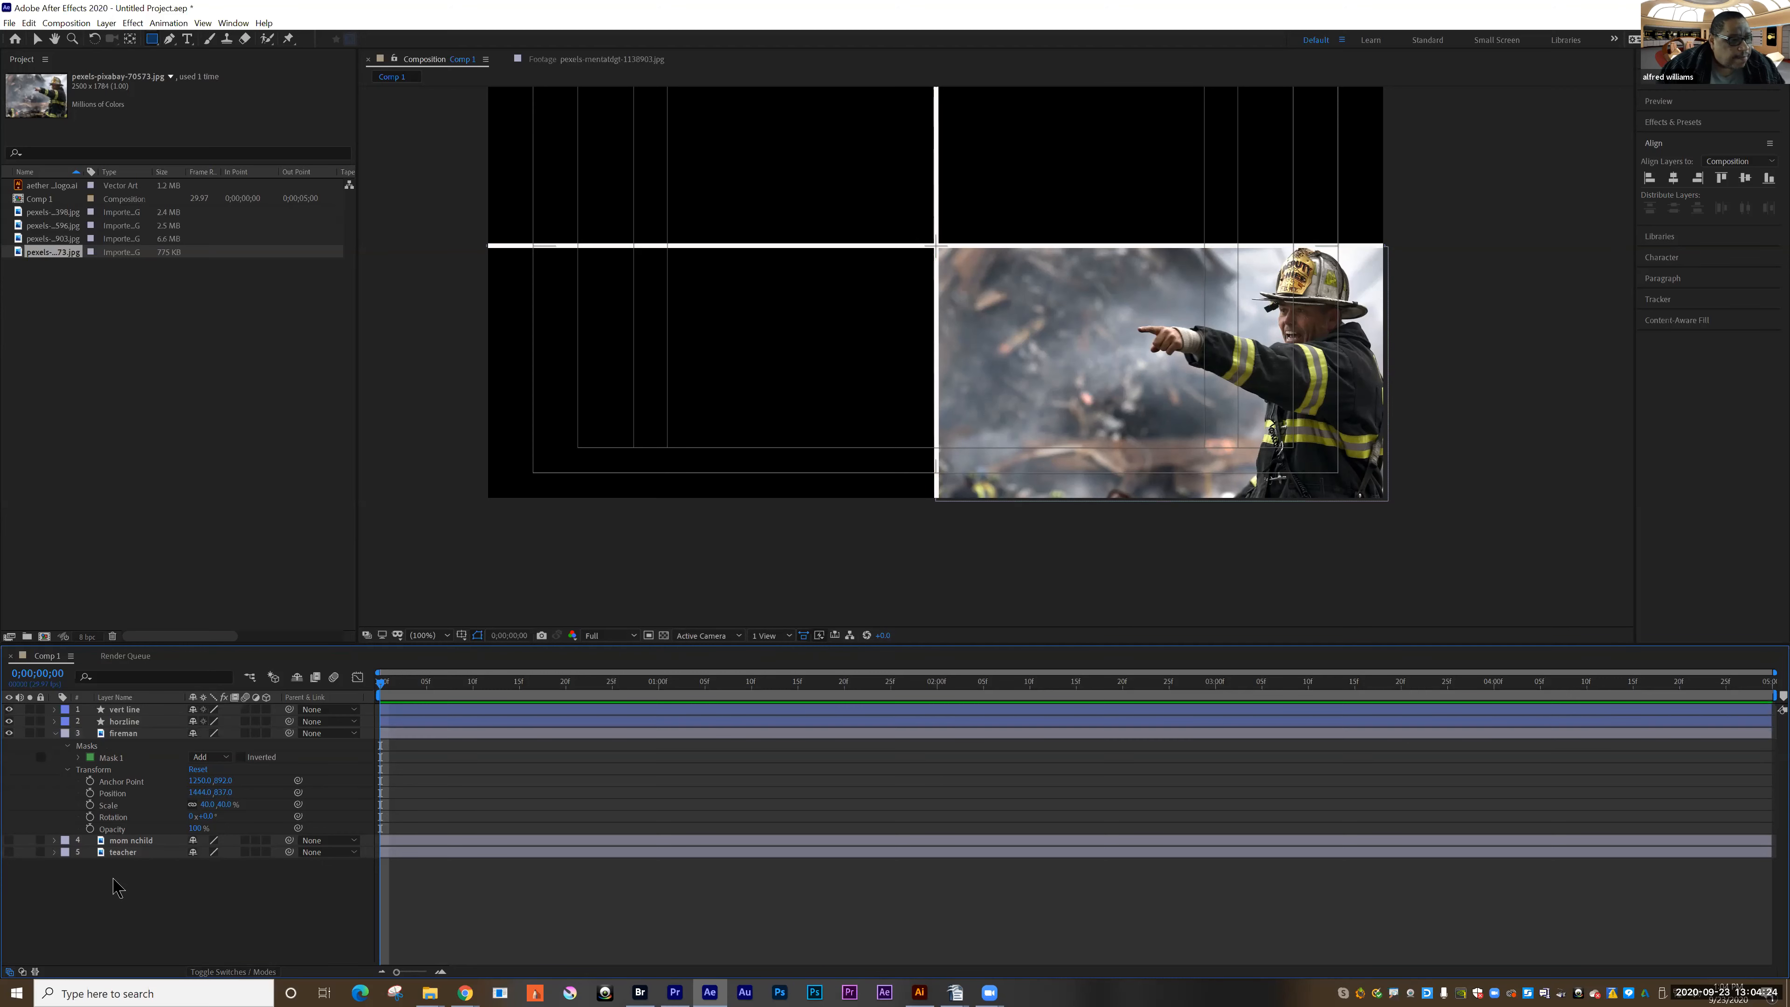
{"action": "left_click", "coordinate": [9, 733]}
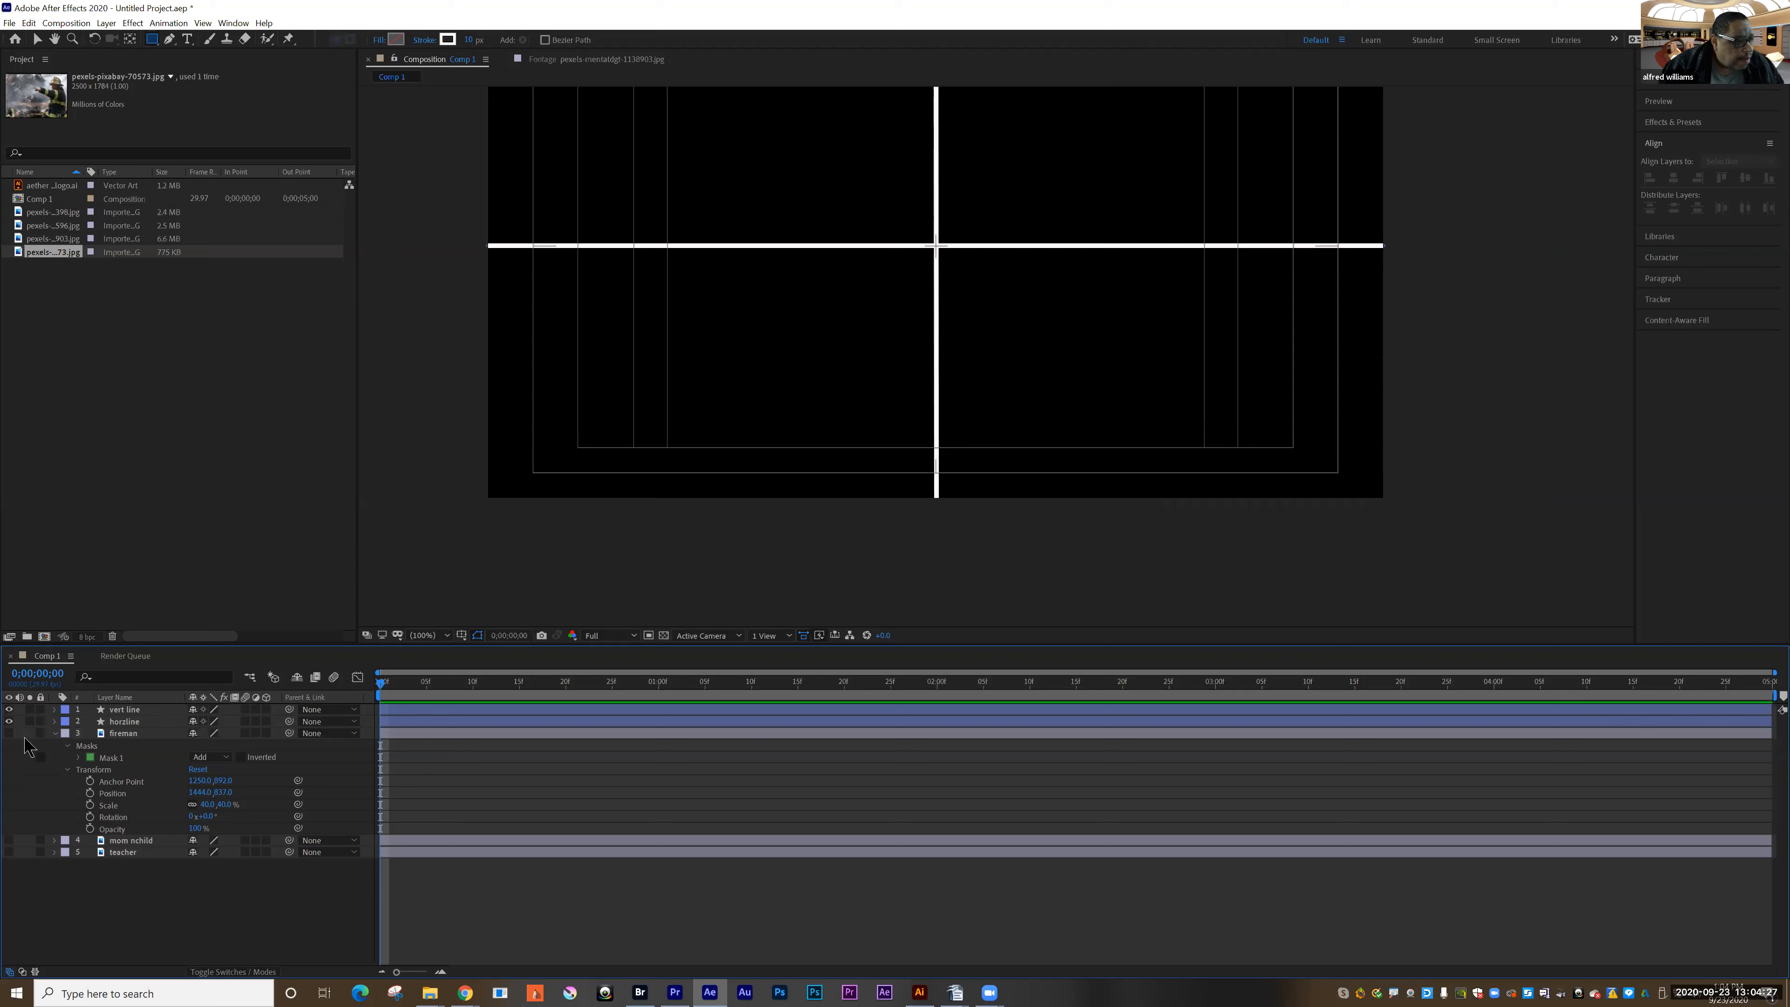
{"action": "left_click", "coordinate": [54, 734]}
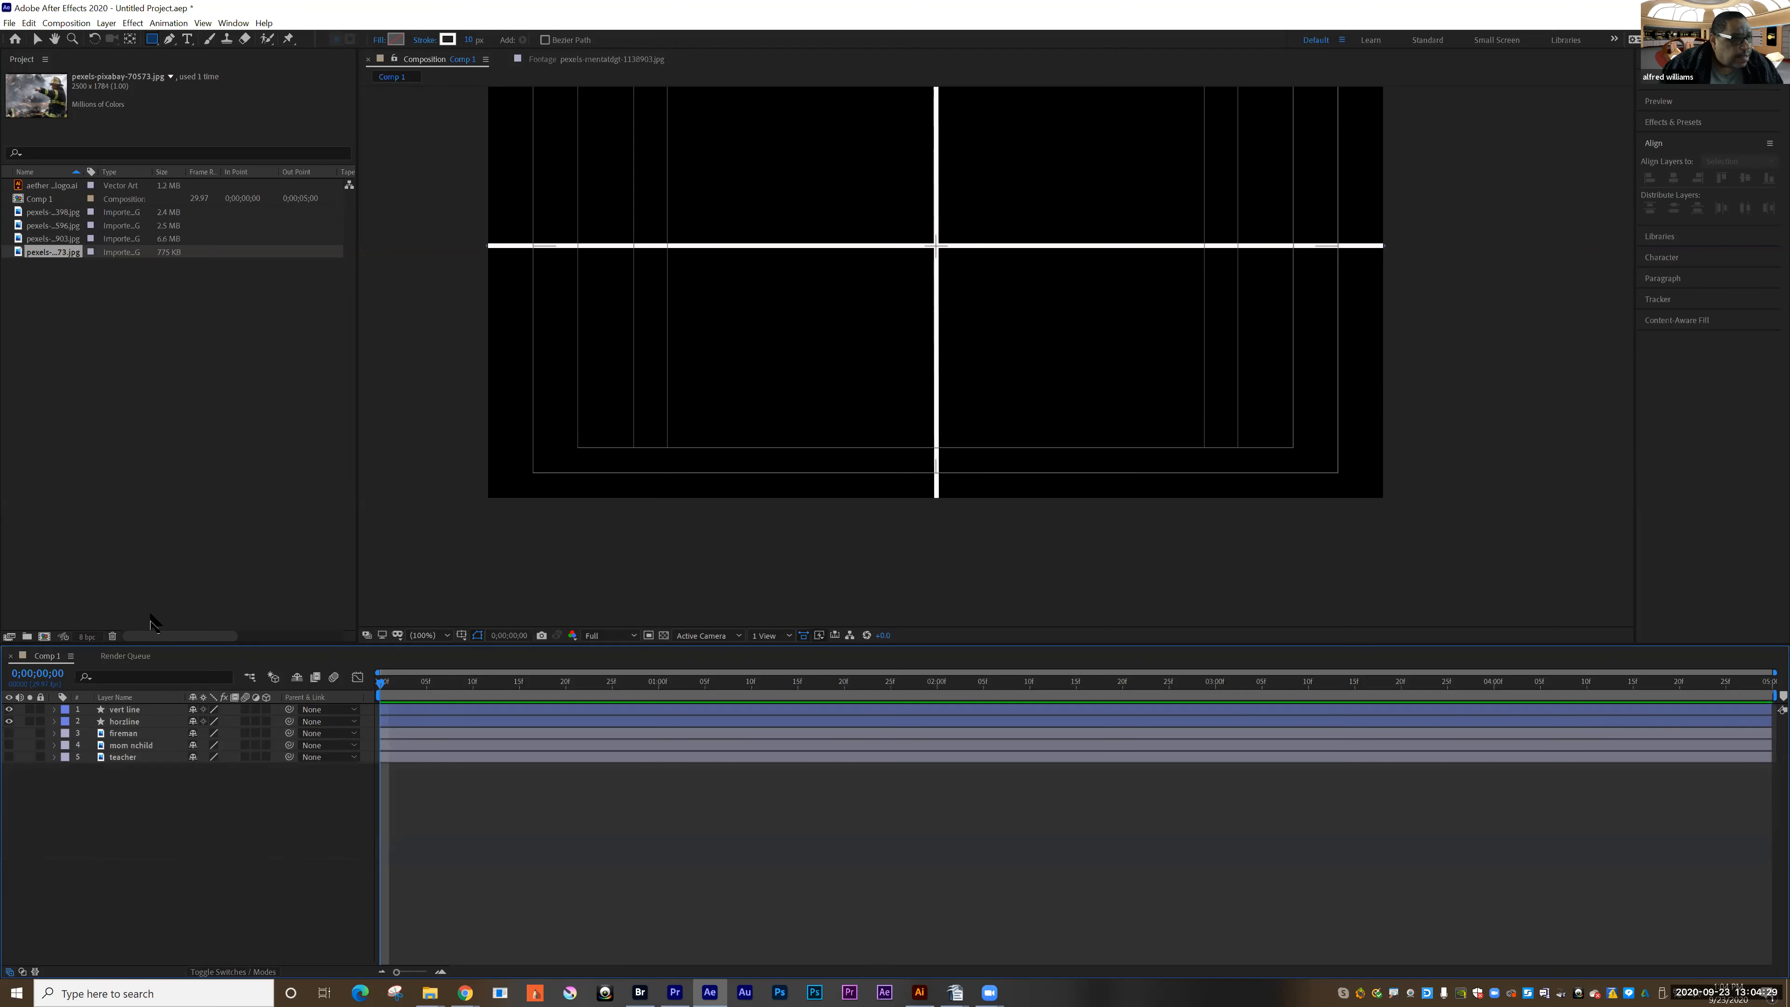
- Add the businessman photo ending in 903.jpg to the composition between the horzline and fireman layers
{"action": "left_click", "coordinate": [26, 242]}
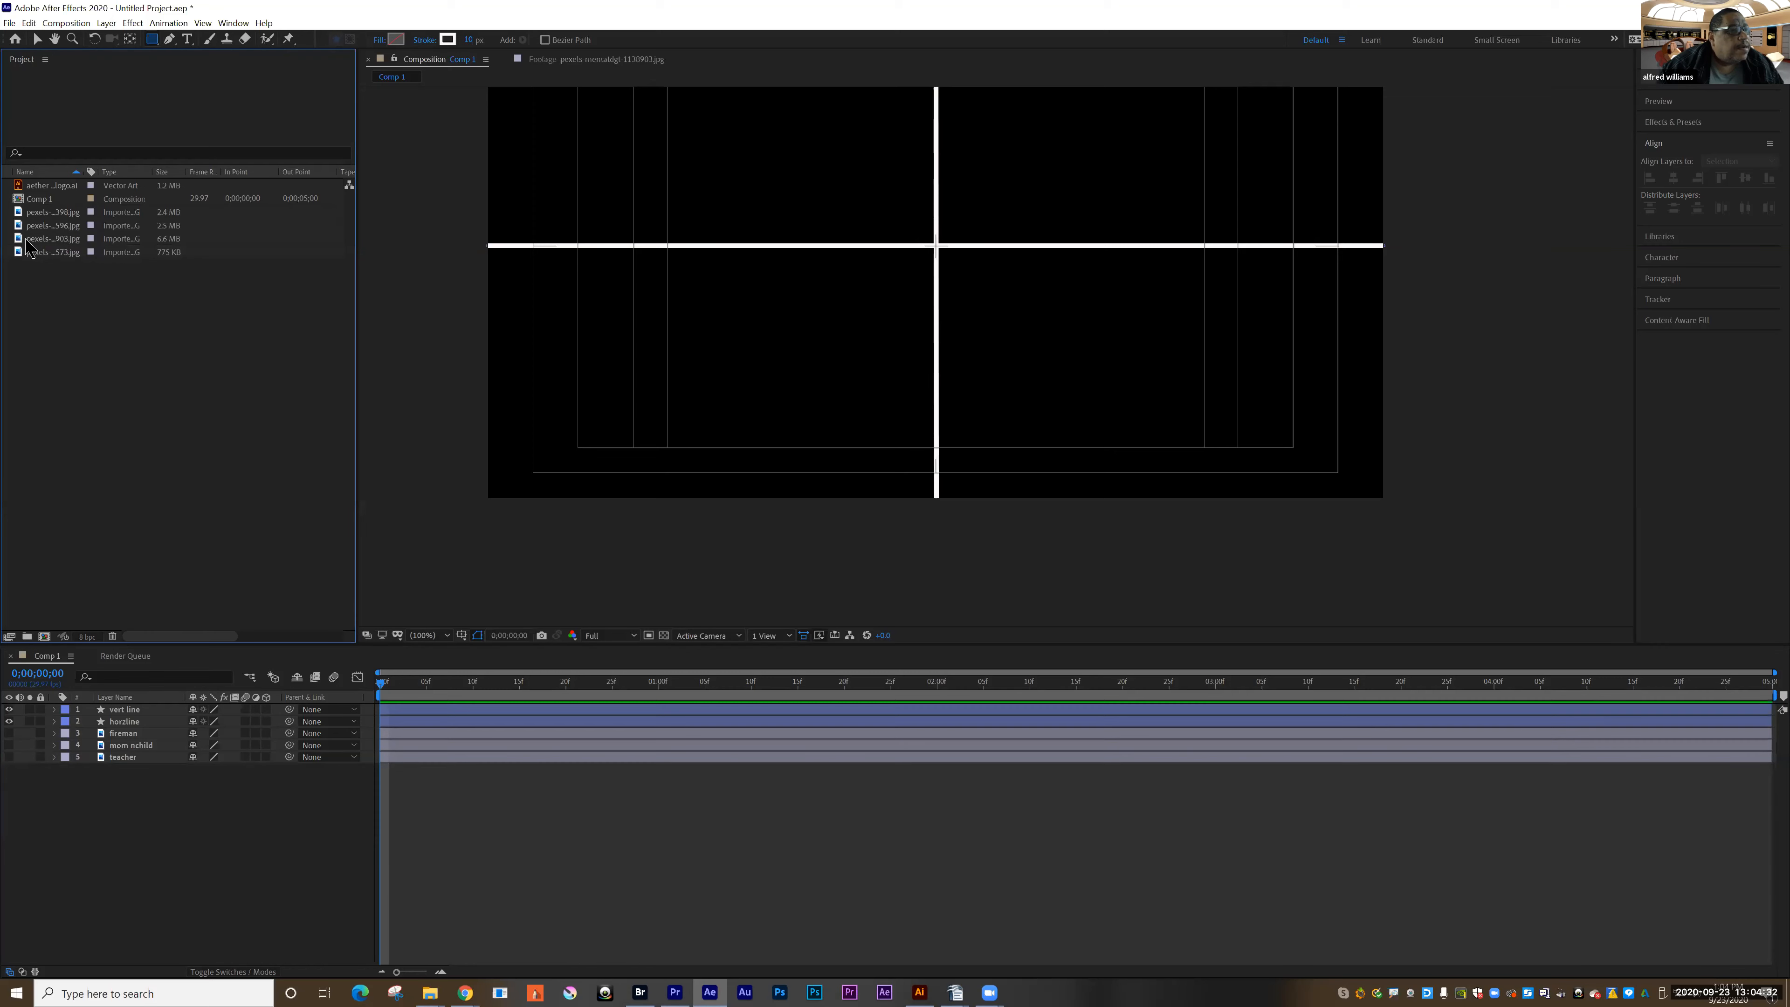
{"action": "left_click", "coordinate": [19, 239]}
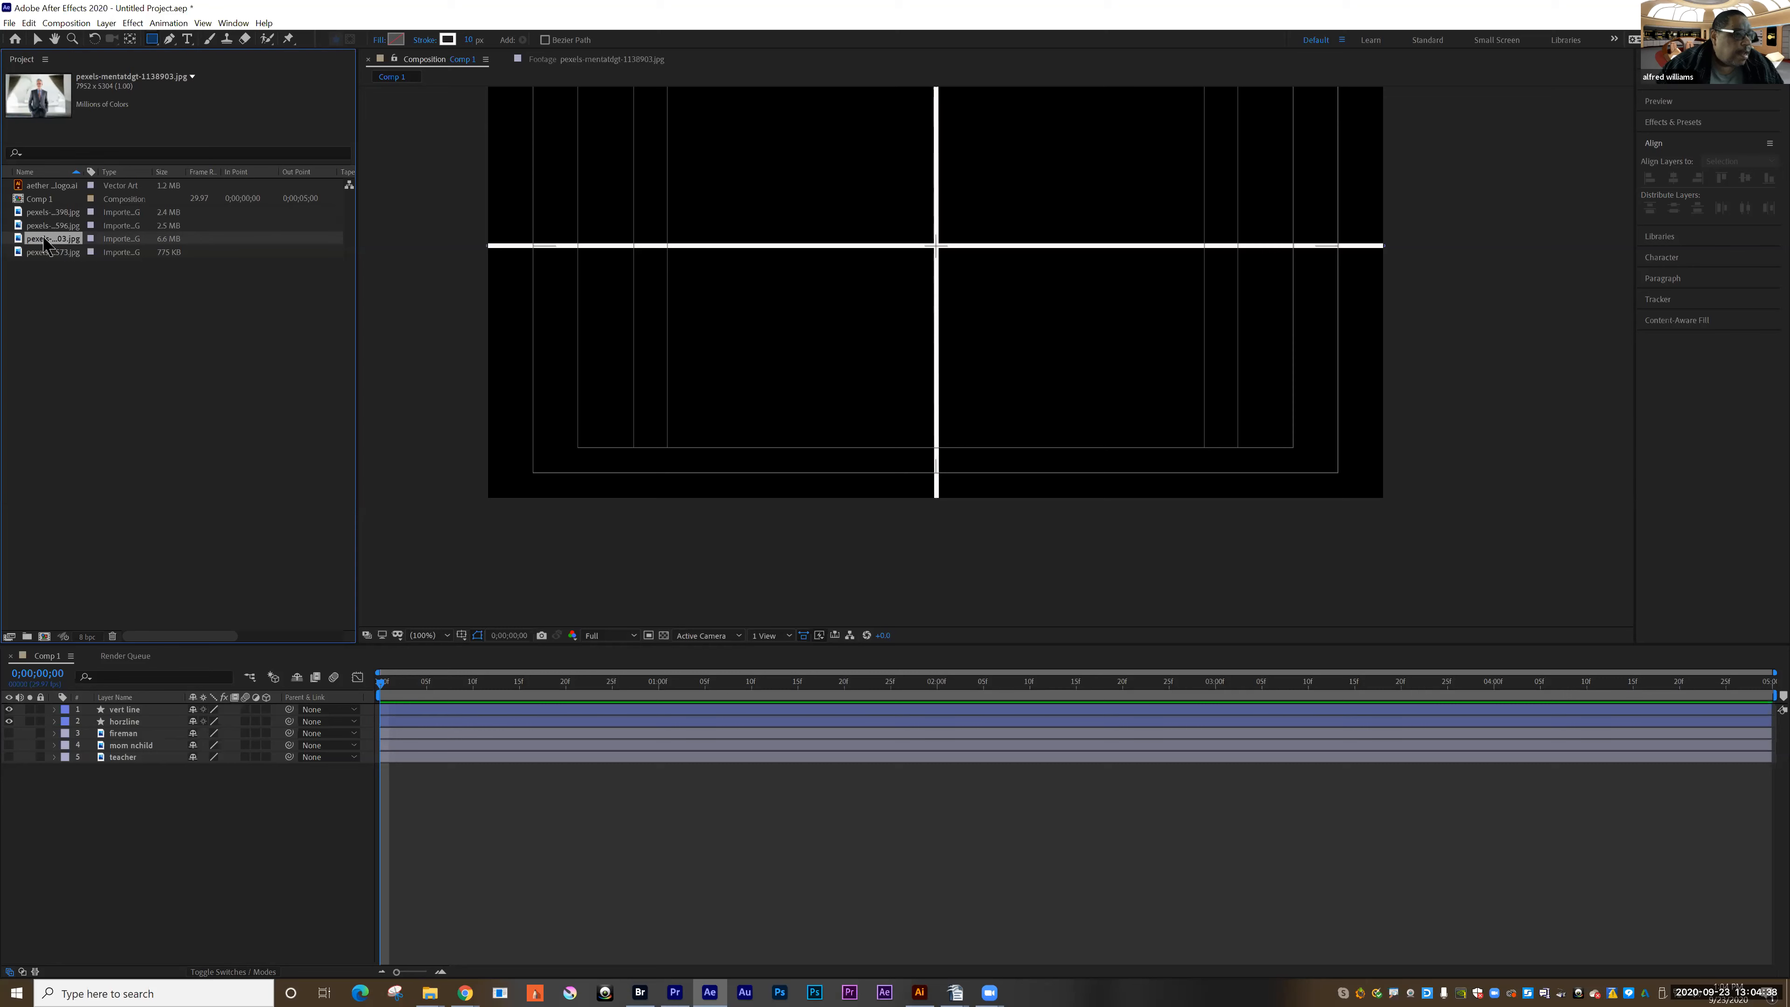
{"action": "left_click_drag", "start_coordinate": [50, 253], "coordinate": [139, 732]}
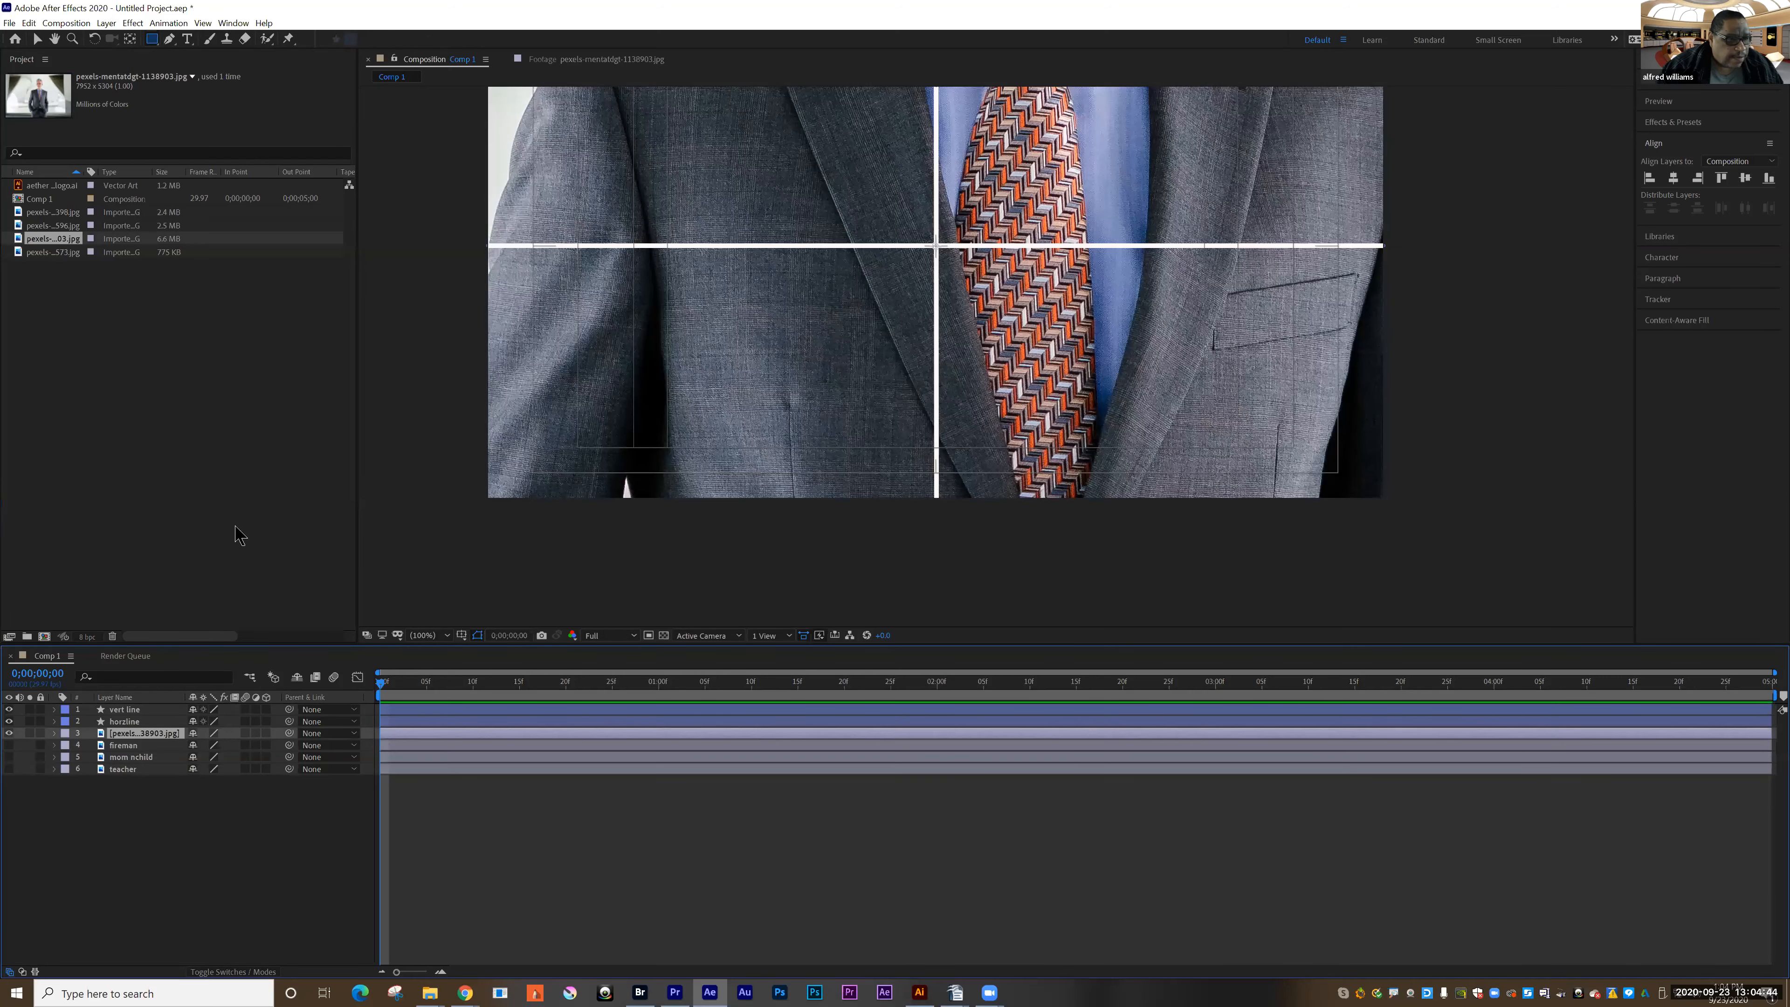
- Scale the businessman photo to 22% and move it so his head and chest fall in the lower-left quadrant
{"action": "left_click", "coordinate": [54, 733]}
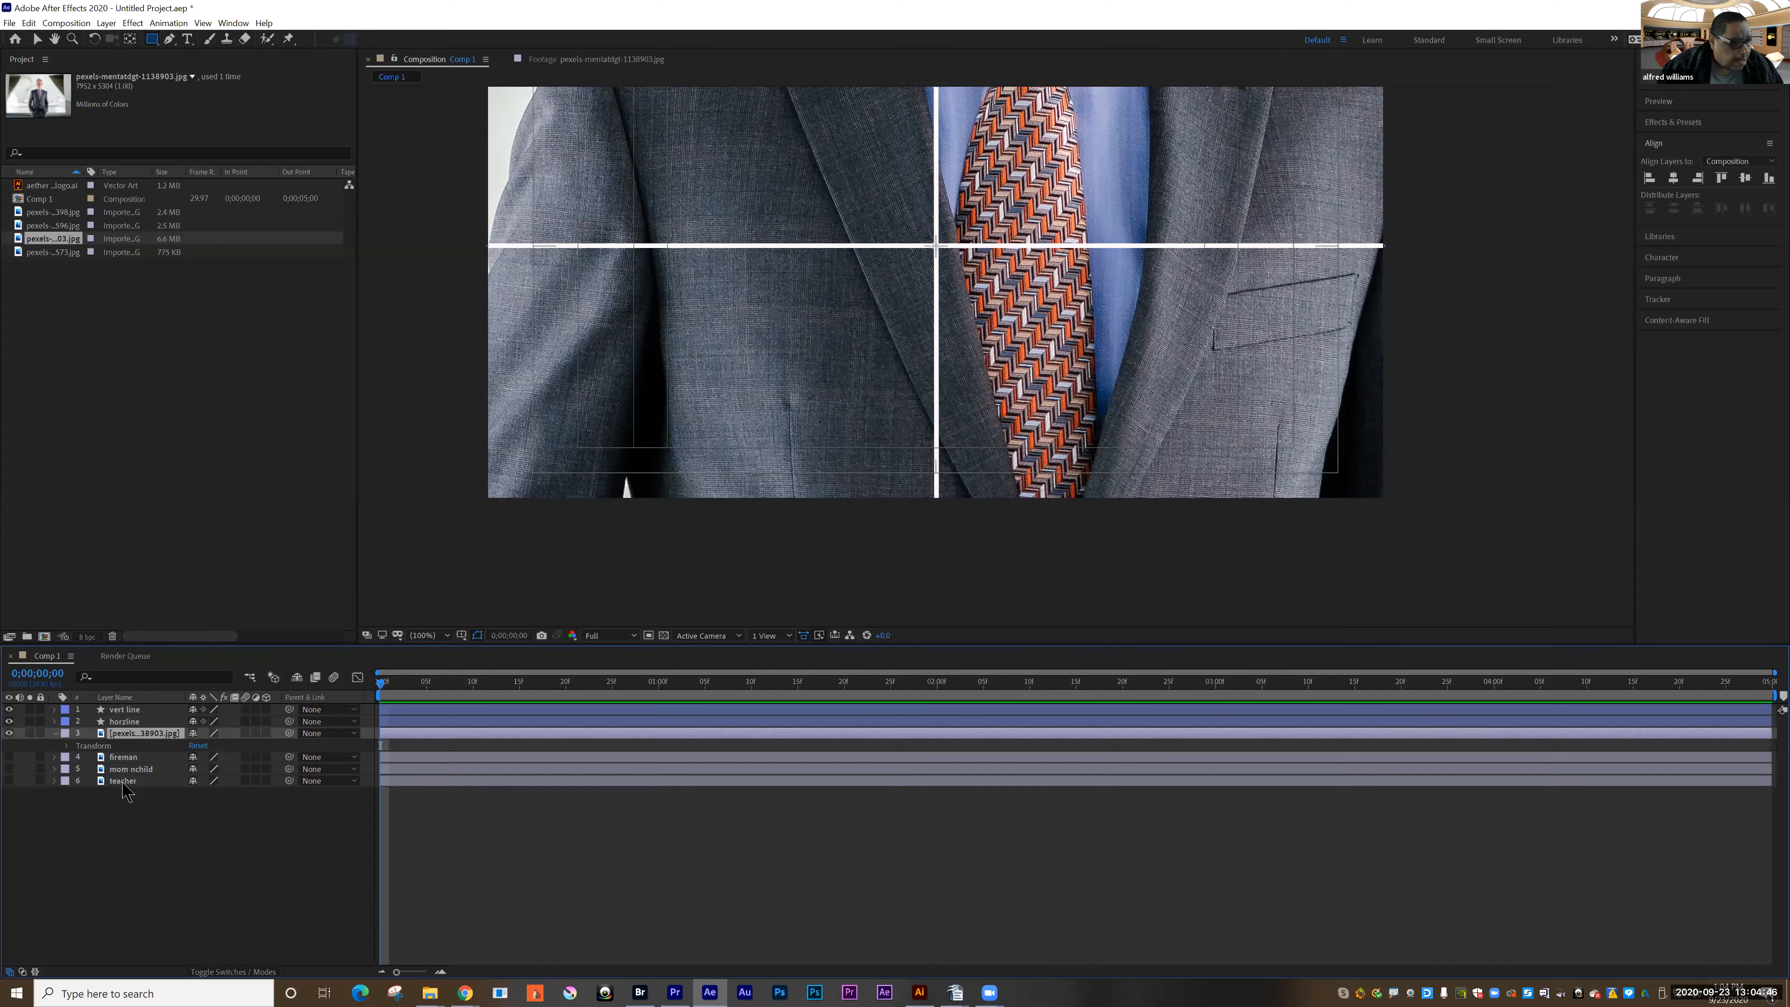
{"action": "left_click", "coordinate": [67, 745]}
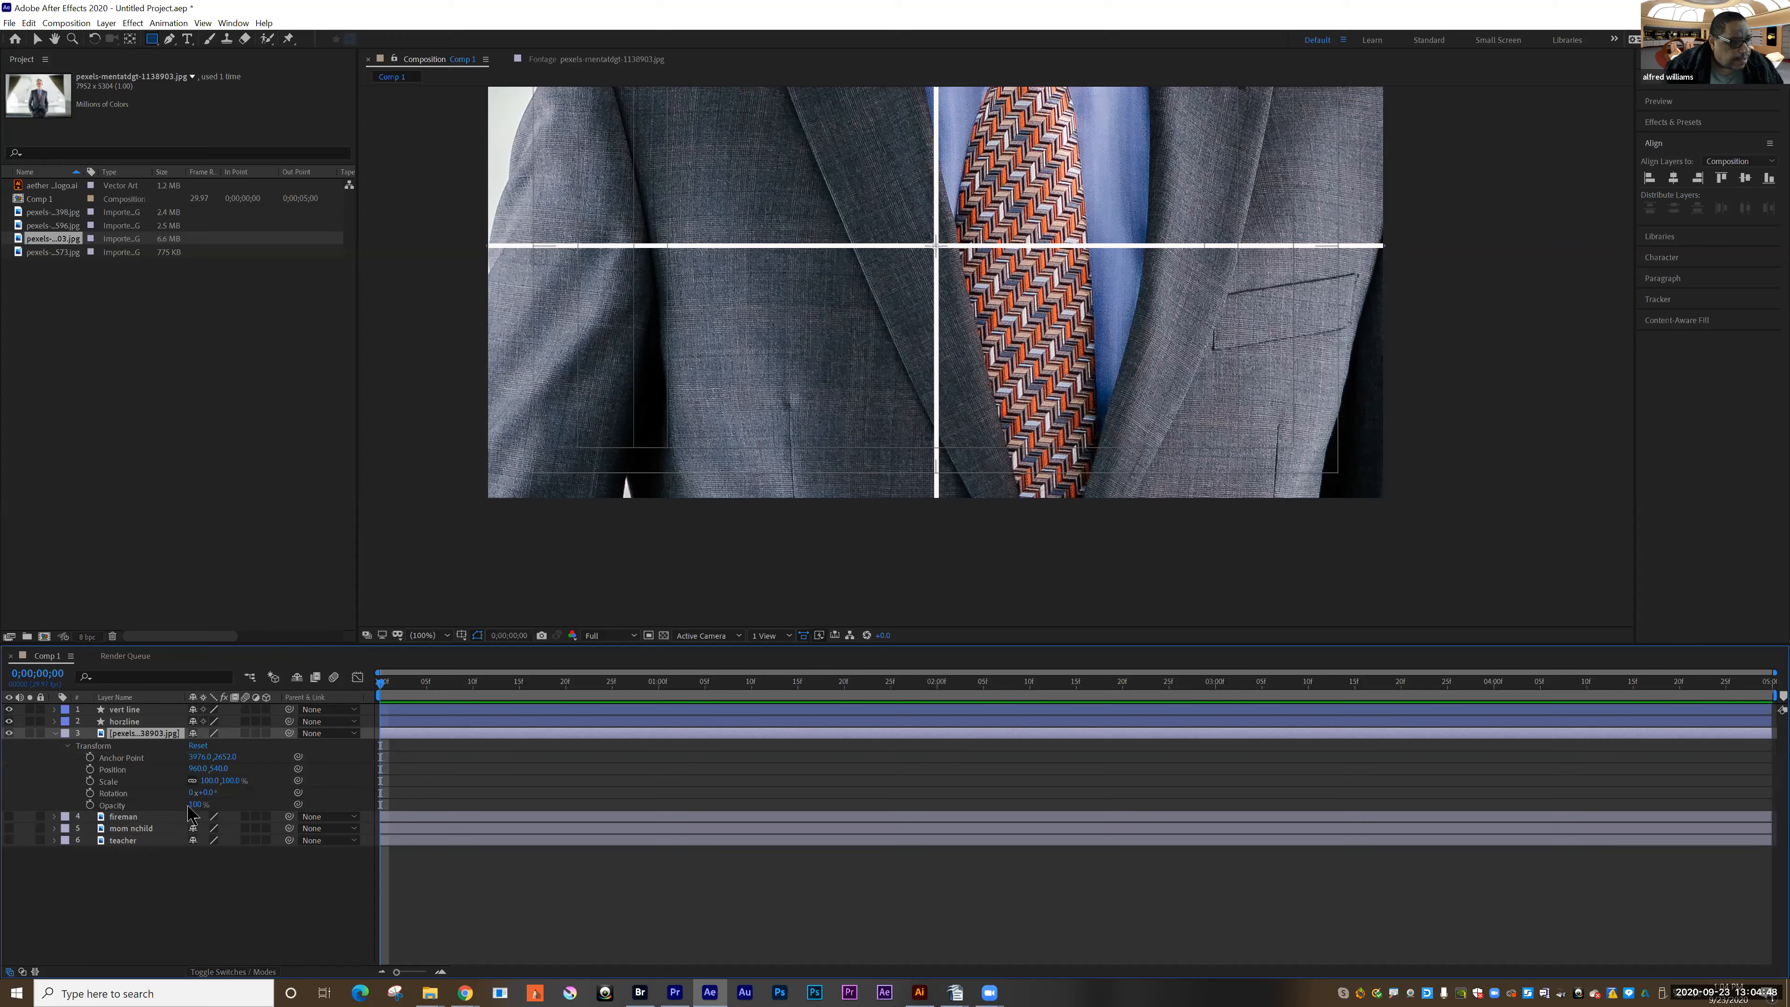
{"action": "left_click_drag", "start_coordinate": [205, 780], "coordinate": [189, 788]}
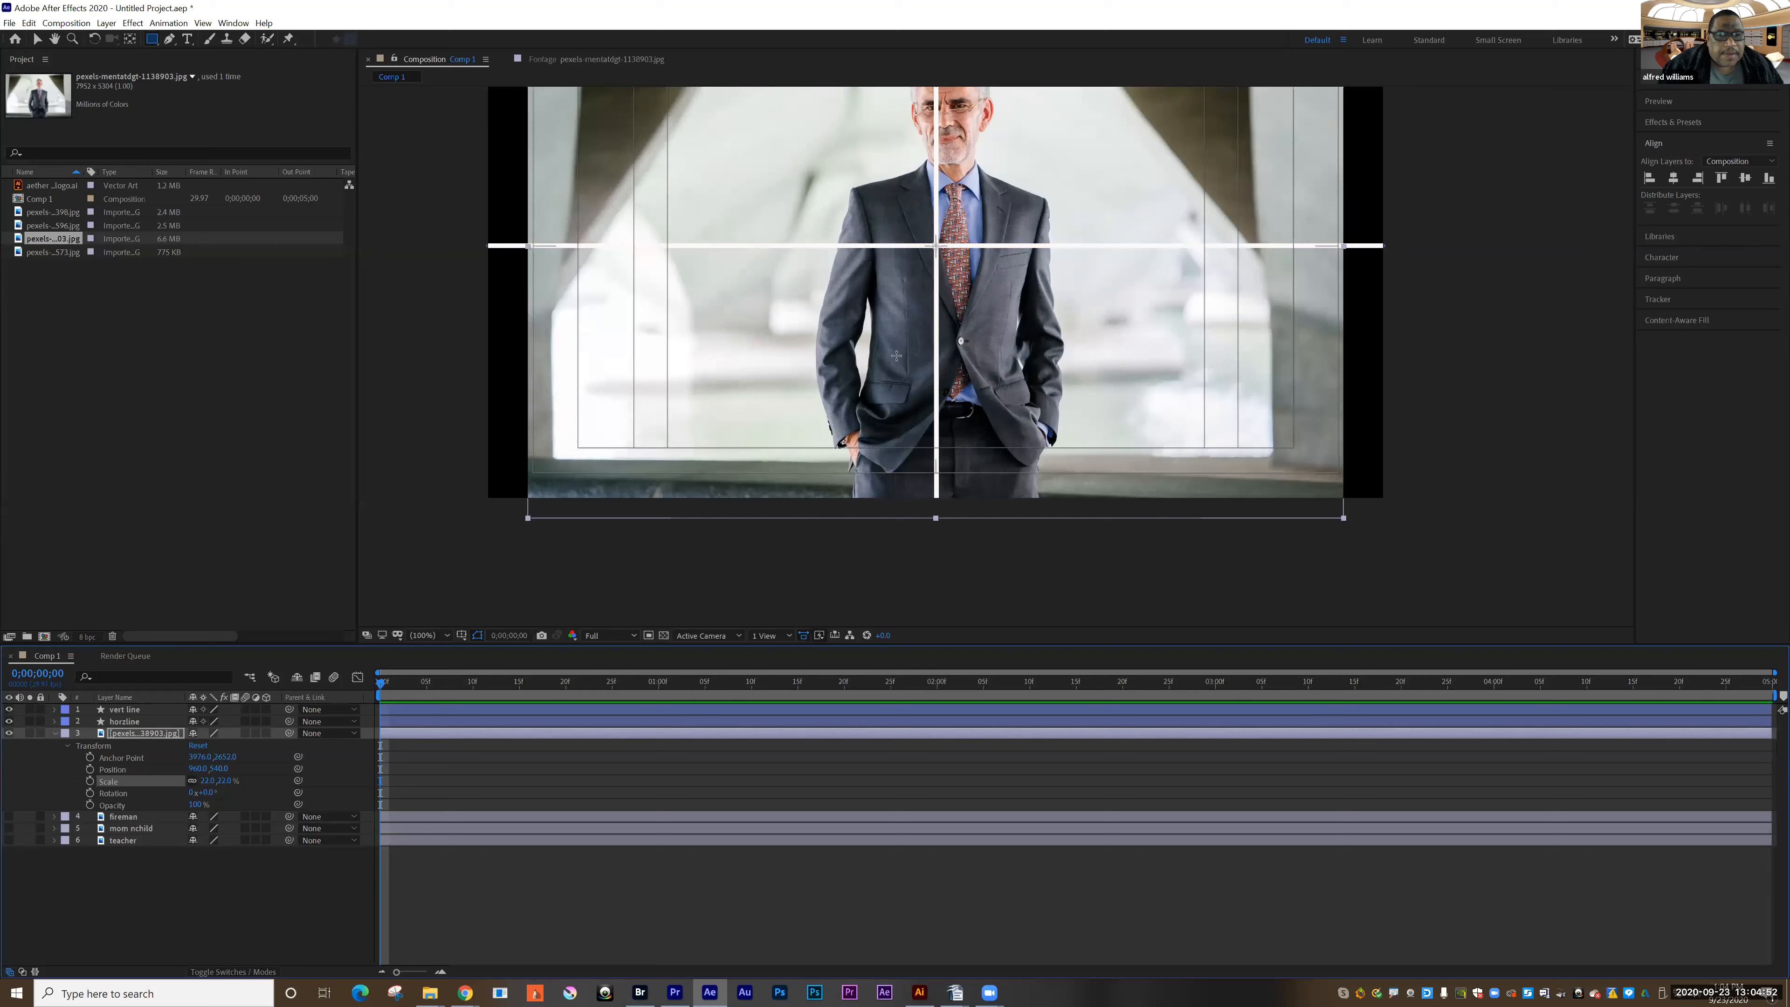
{"action": "key", "text": "v"}
{"action": "left_click_drag", "start_coordinate": [699, 290], "coordinate": [502, 481]}
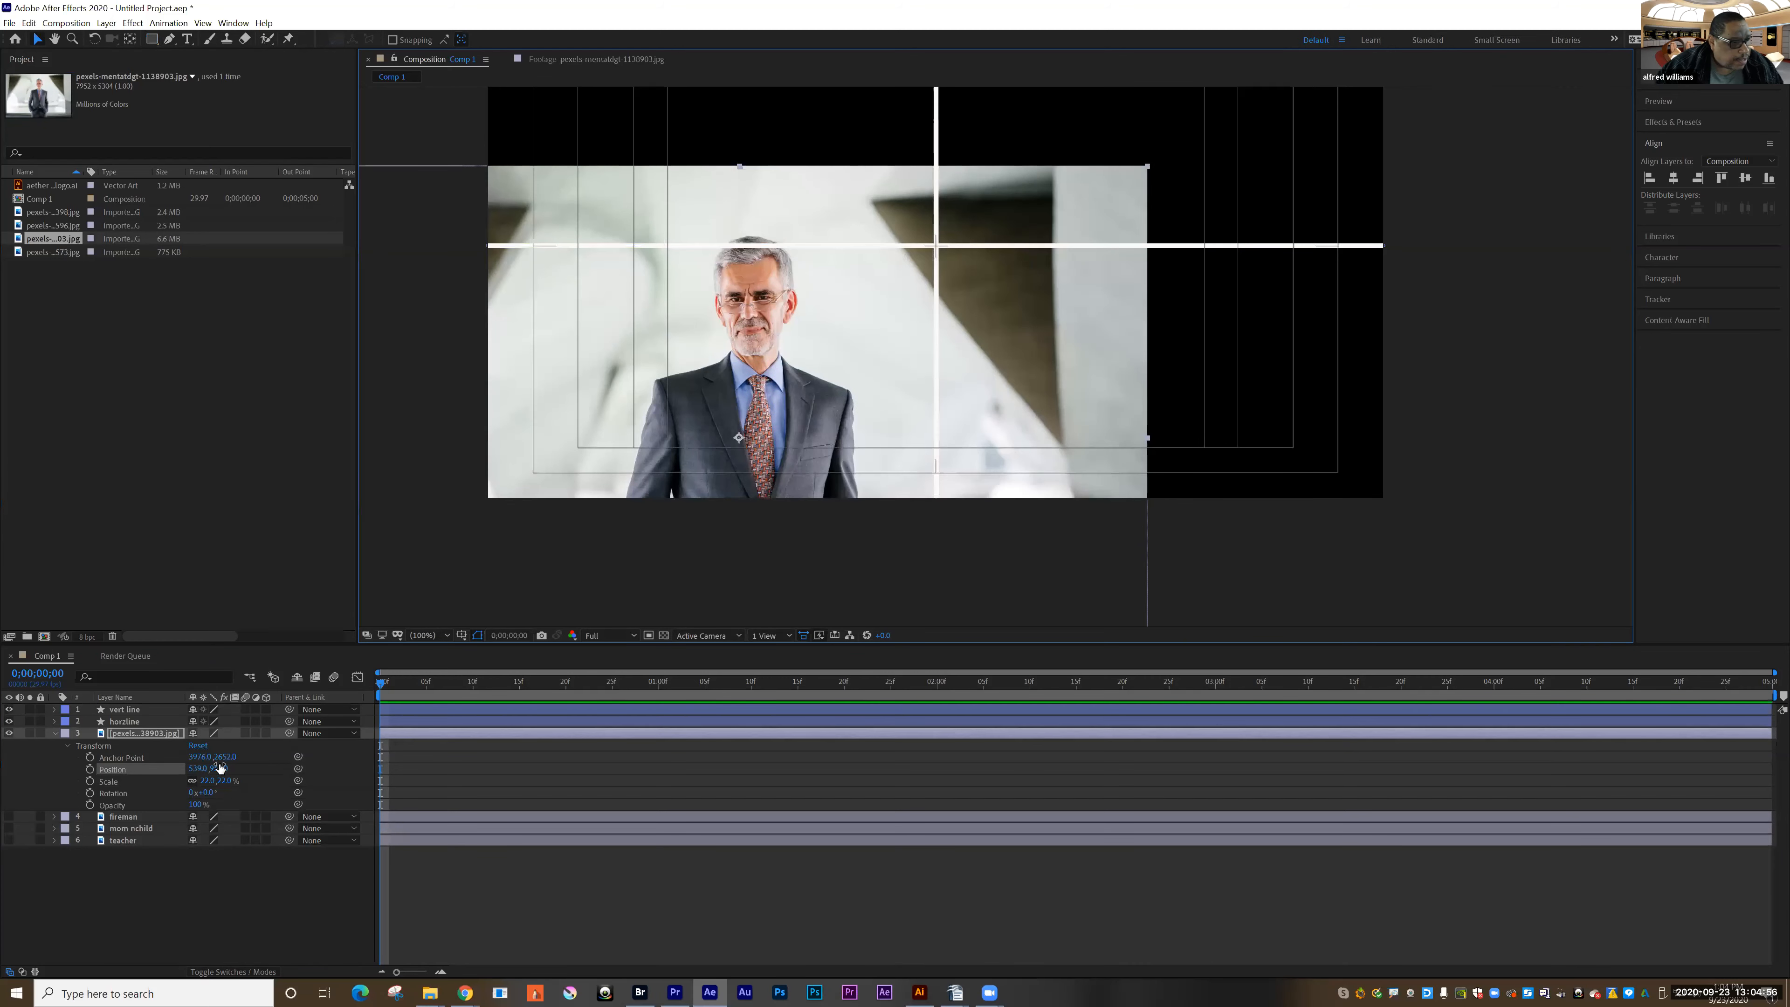
- Scale the businessman photo to 17% and shift it slightly left within the lower-left quadrant
{"action": "left_click_drag", "start_coordinate": [223, 781], "coordinate": [216, 780]}
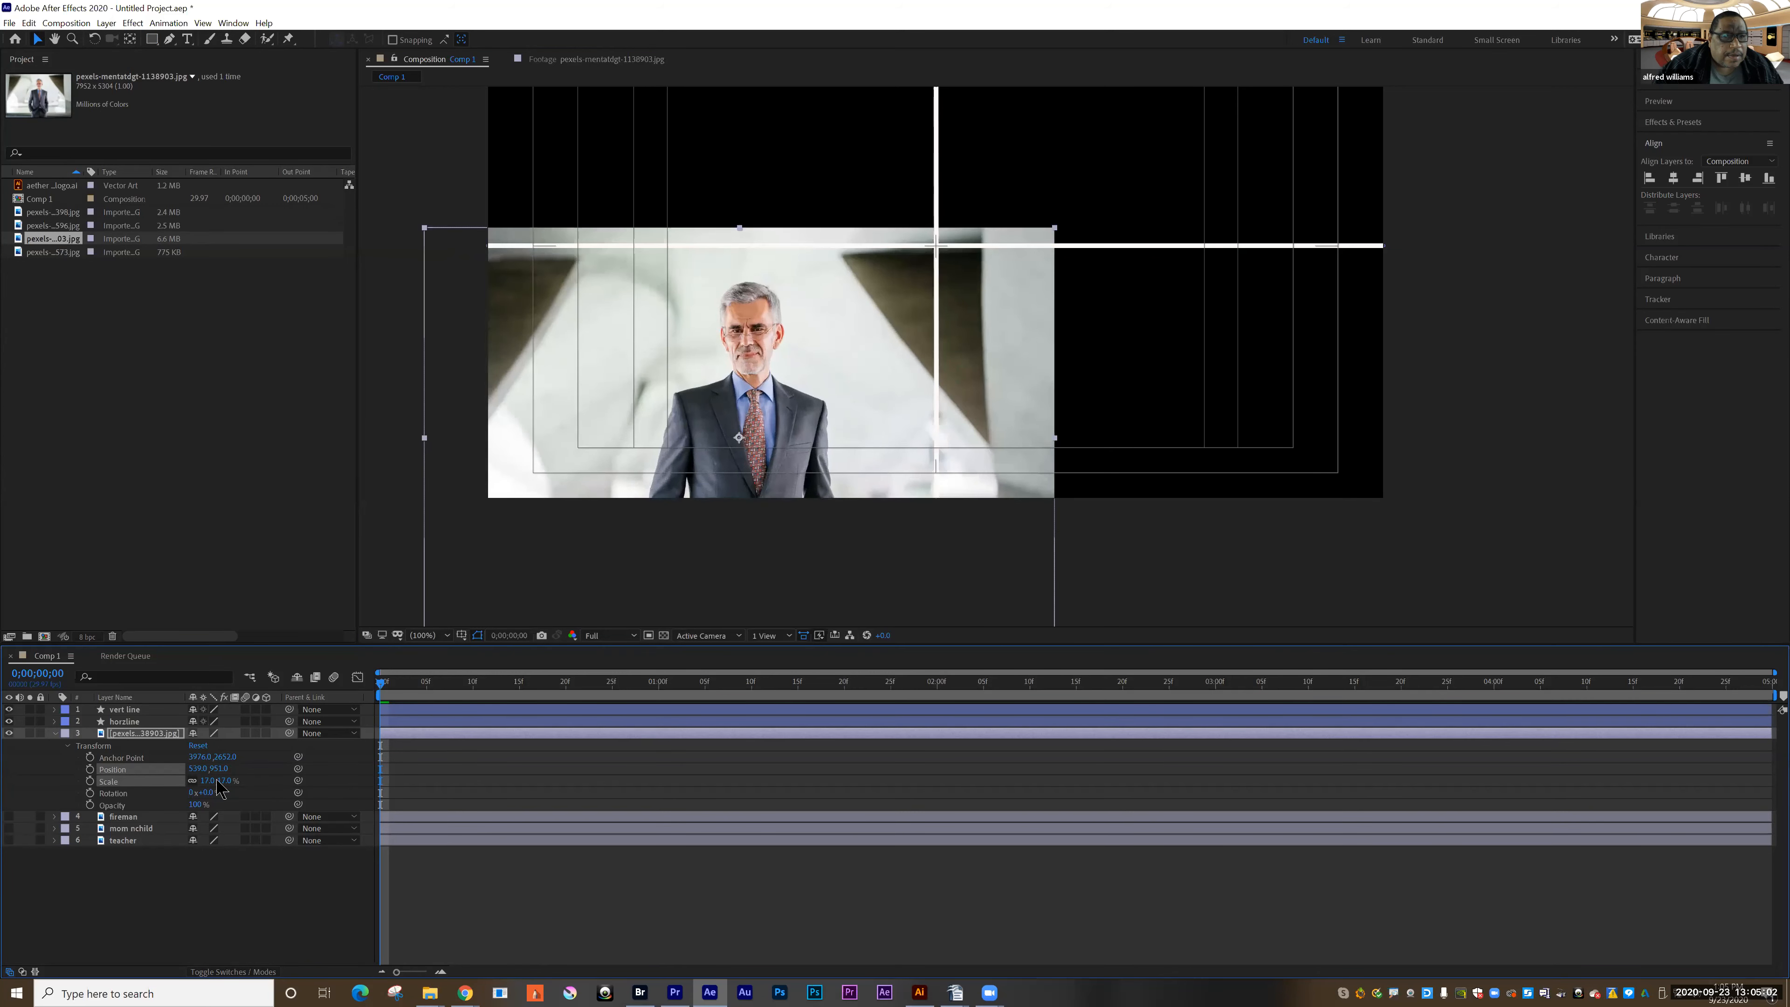
{"action": "left_click_drag", "start_coordinate": [626, 379], "coordinate": [596, 379]}
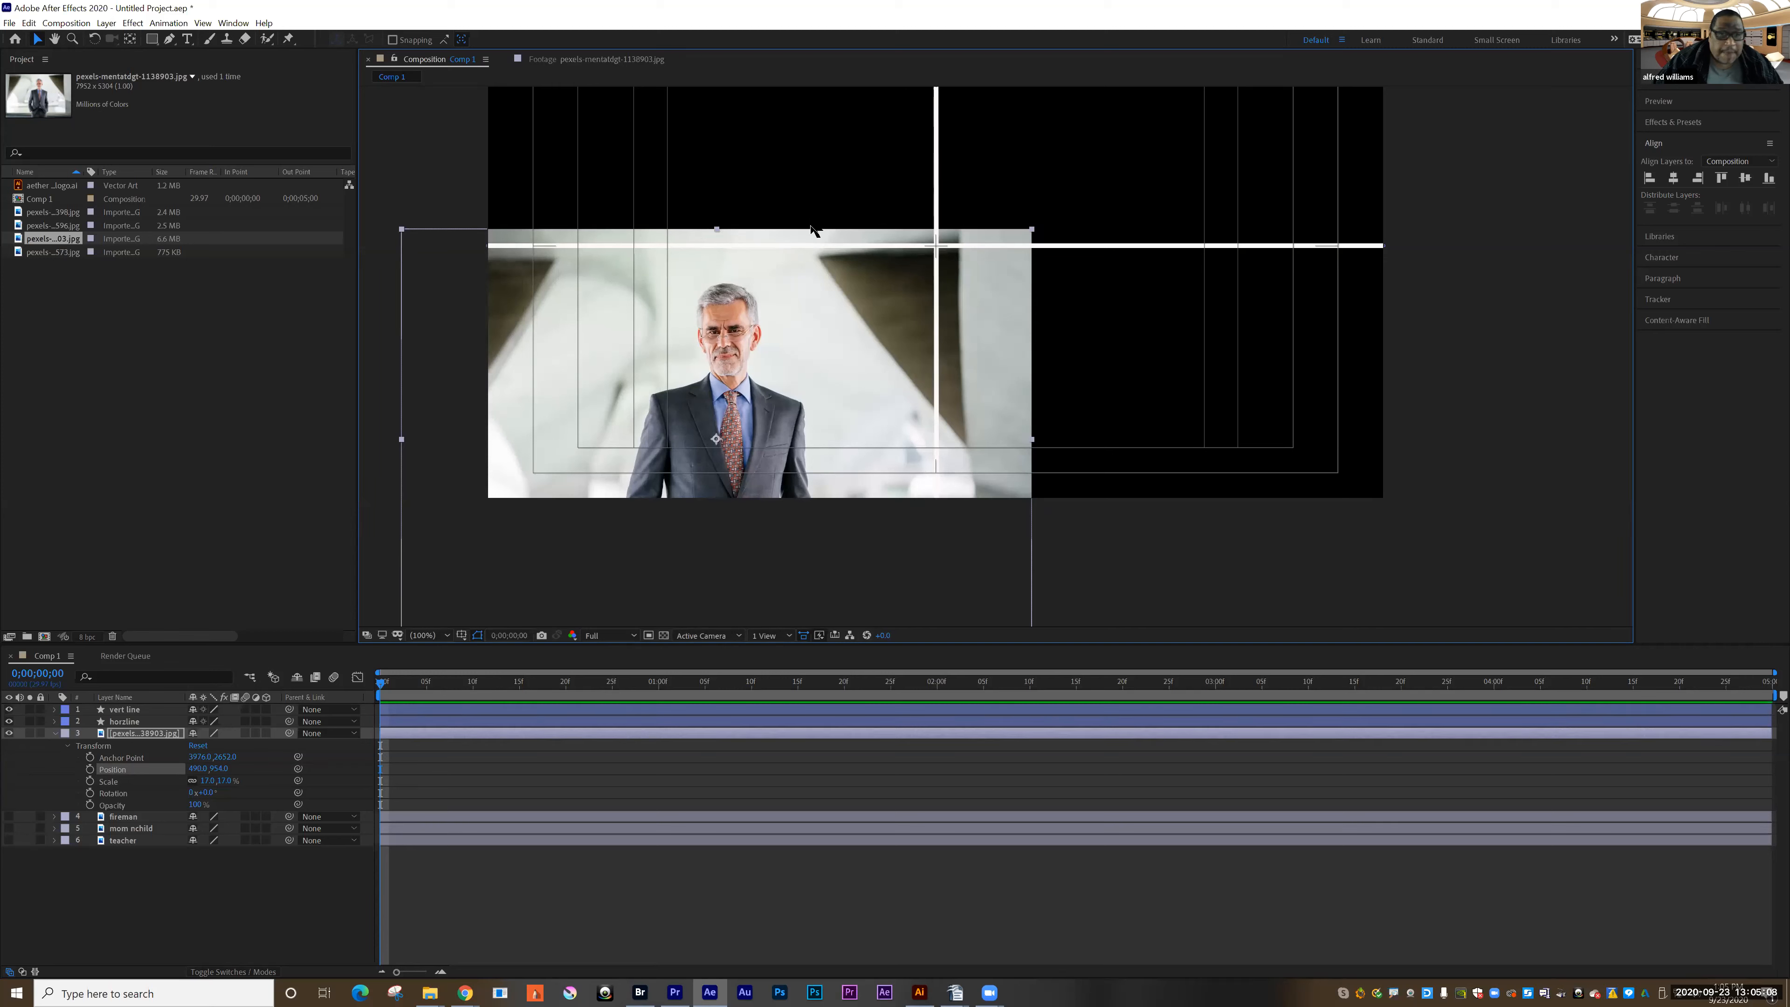
- Mask the businessman photo with a rectangle covering the lower-left quadrant up to the divider lines, and collapse the layer's properties
{"action": "left_click", "coordinate": [143, 735]}
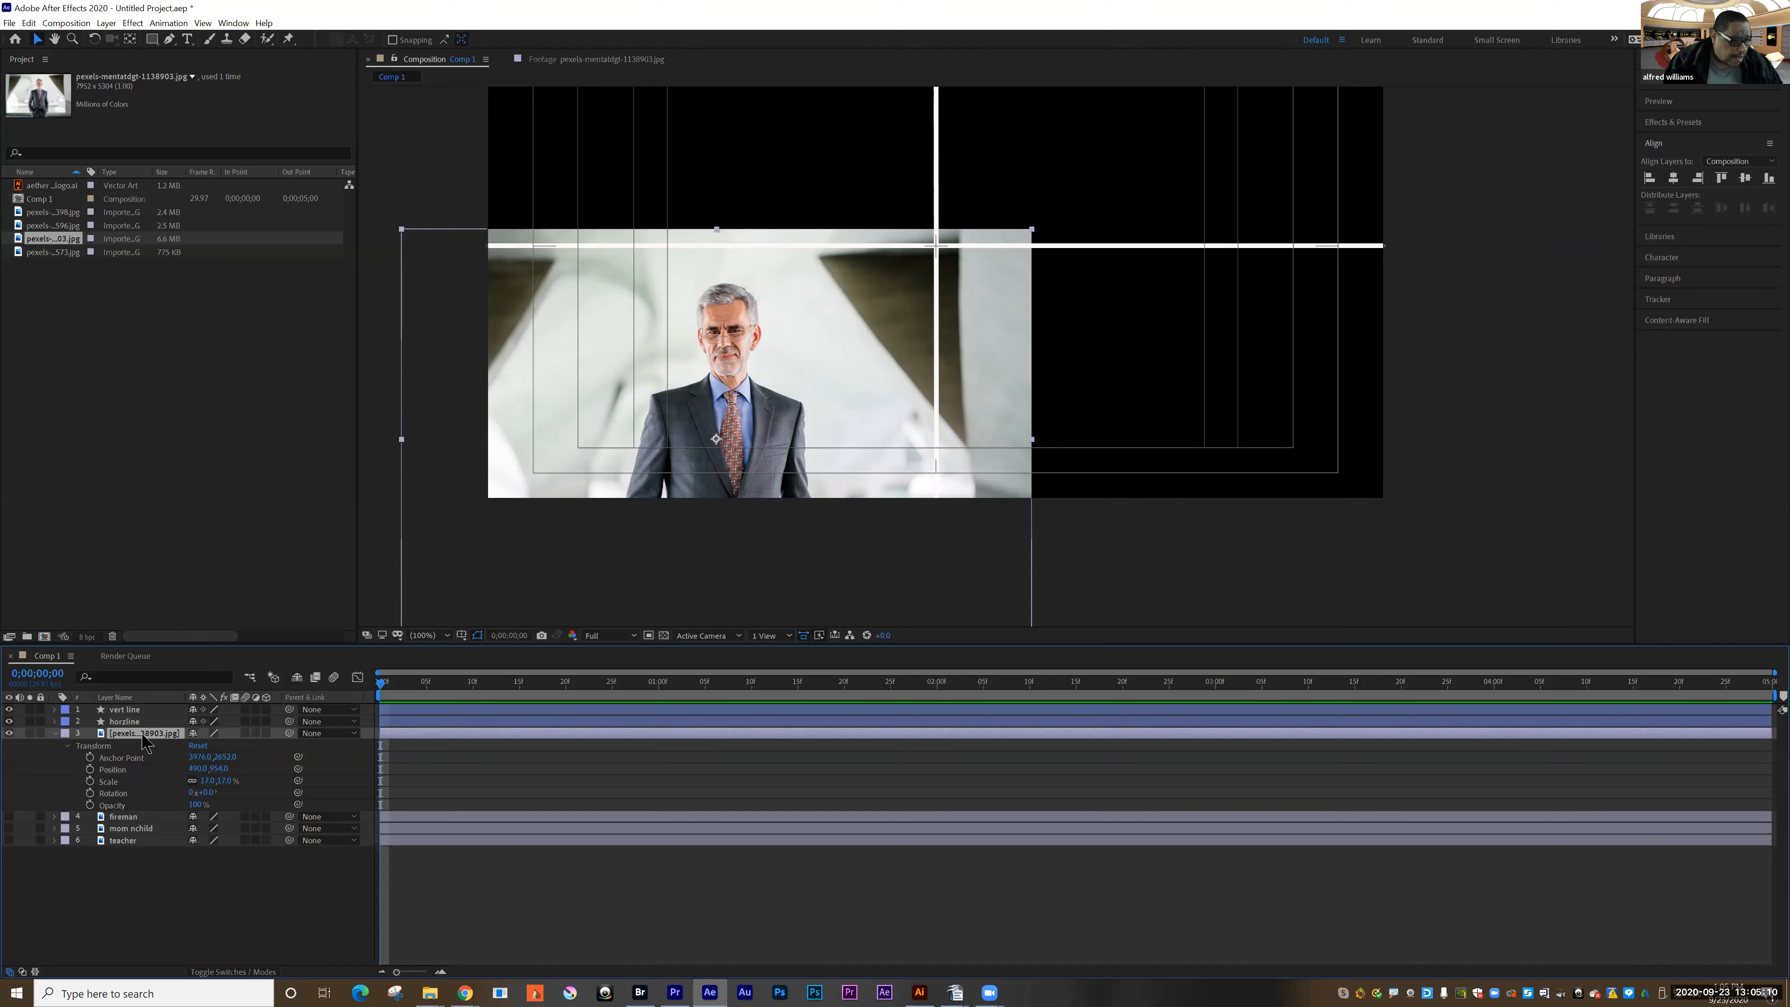
{"action": "left_click", "coordinate": [151, 38]}
{"action": "mouse_move", "coordinate": [487, 245]}
{"action": "left_mouse_down"}
{"action": "mouse_move", "coordinate": [736, 444]}
{"action": "mouse_move", "coordinate": [820, 490]}
{"action": "mouse_move", "coordinate": [936, 506]}
{"action": "left_mouse_up"}
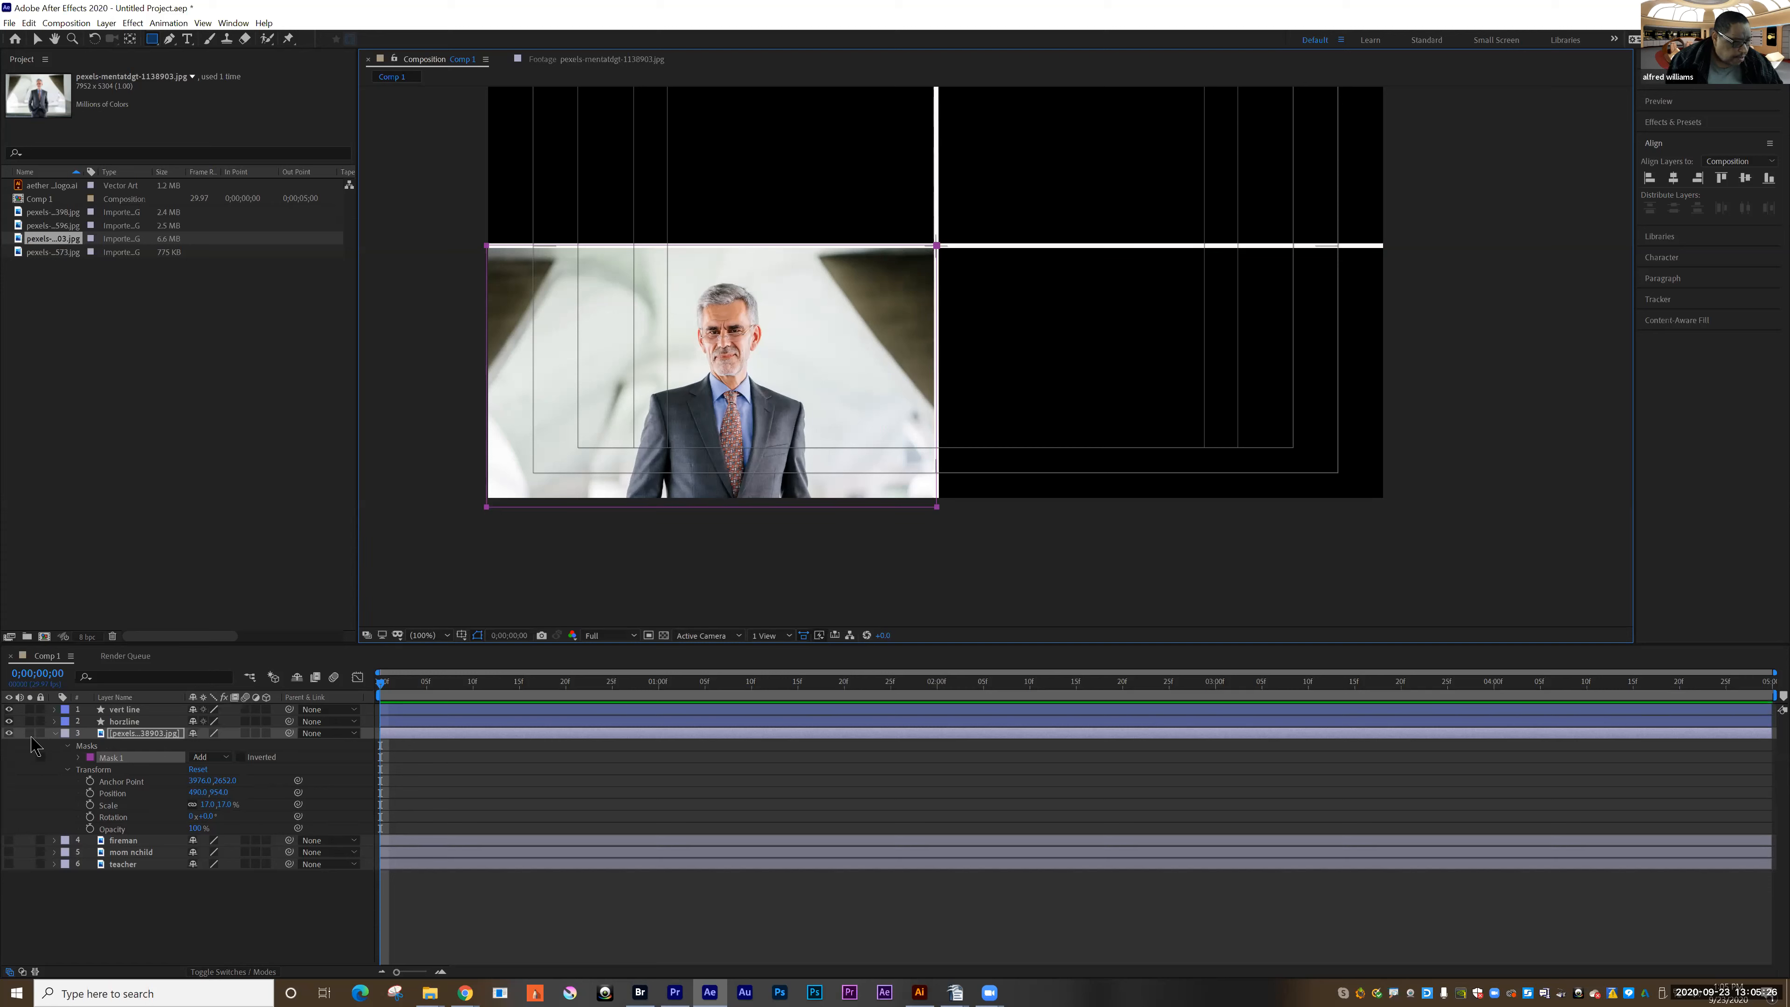
{"action": "left_click", "coordinate": [69, 745]}
{"action": "left_click", "coordinate": [54, 734]}
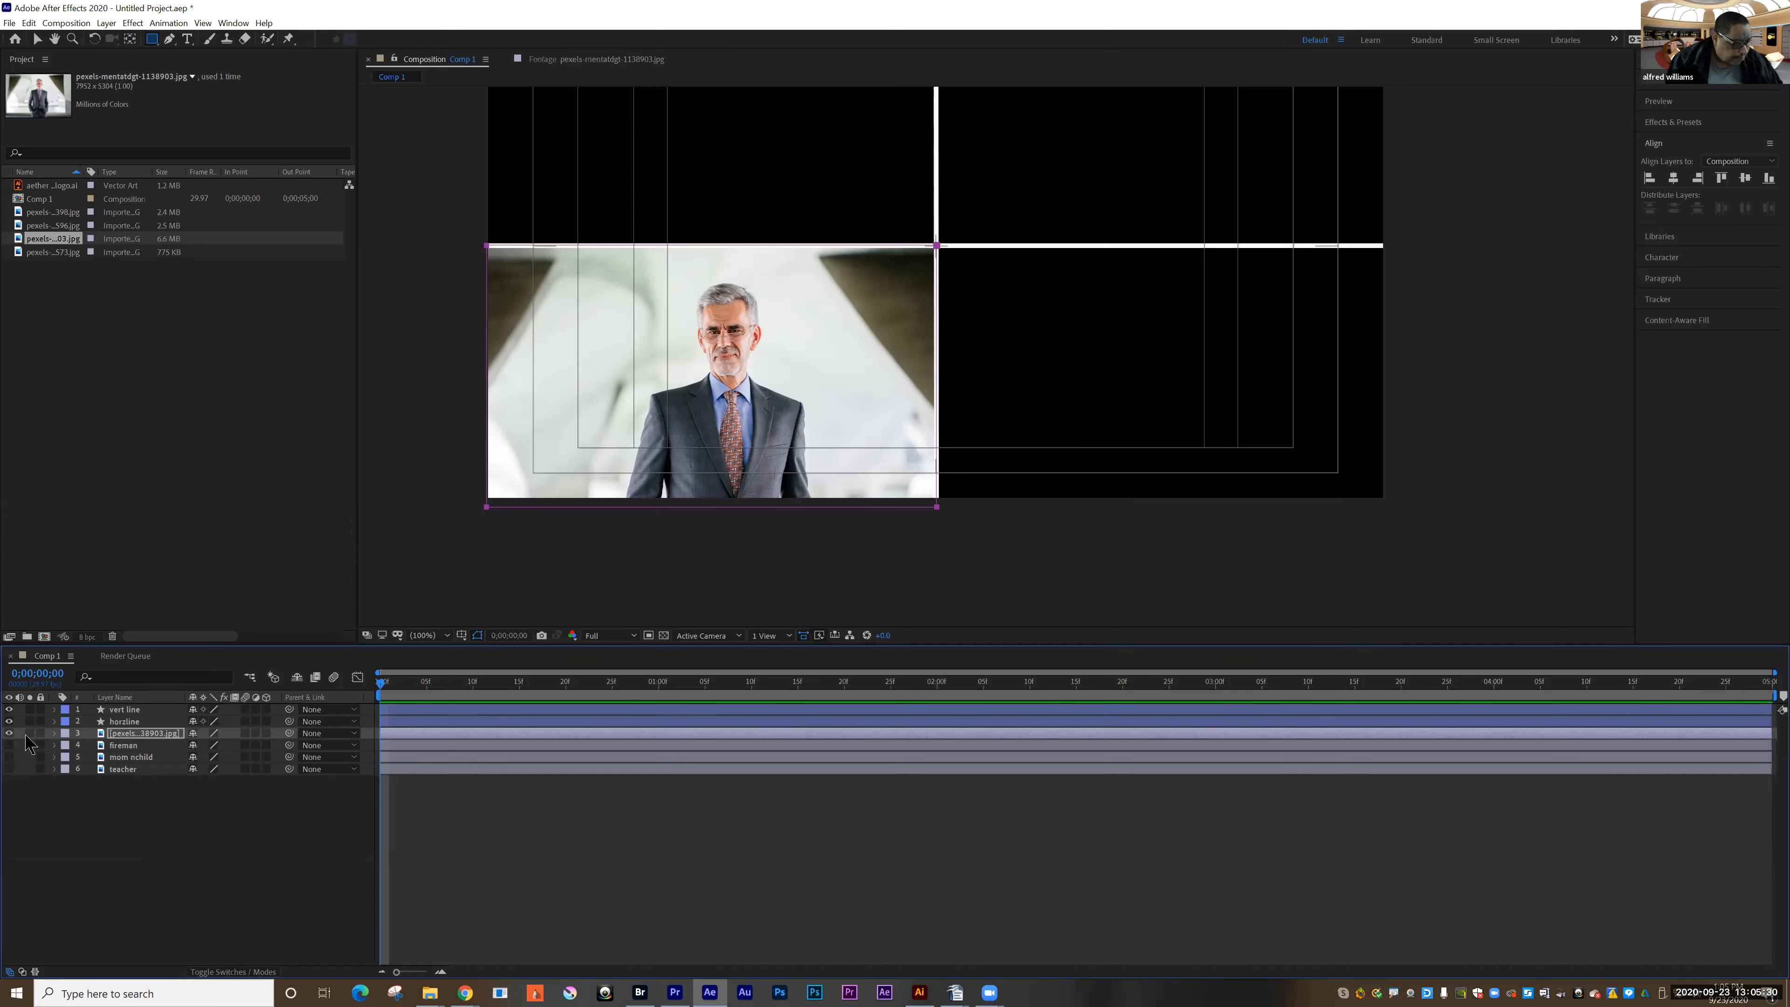
- Make the hidden fireman, mother-and-child and teacher layers visible again to see all four quadrants together
{"action": "left_click_drag", "start_coordinate": [9, 746], "coordinate": [10, 783]}
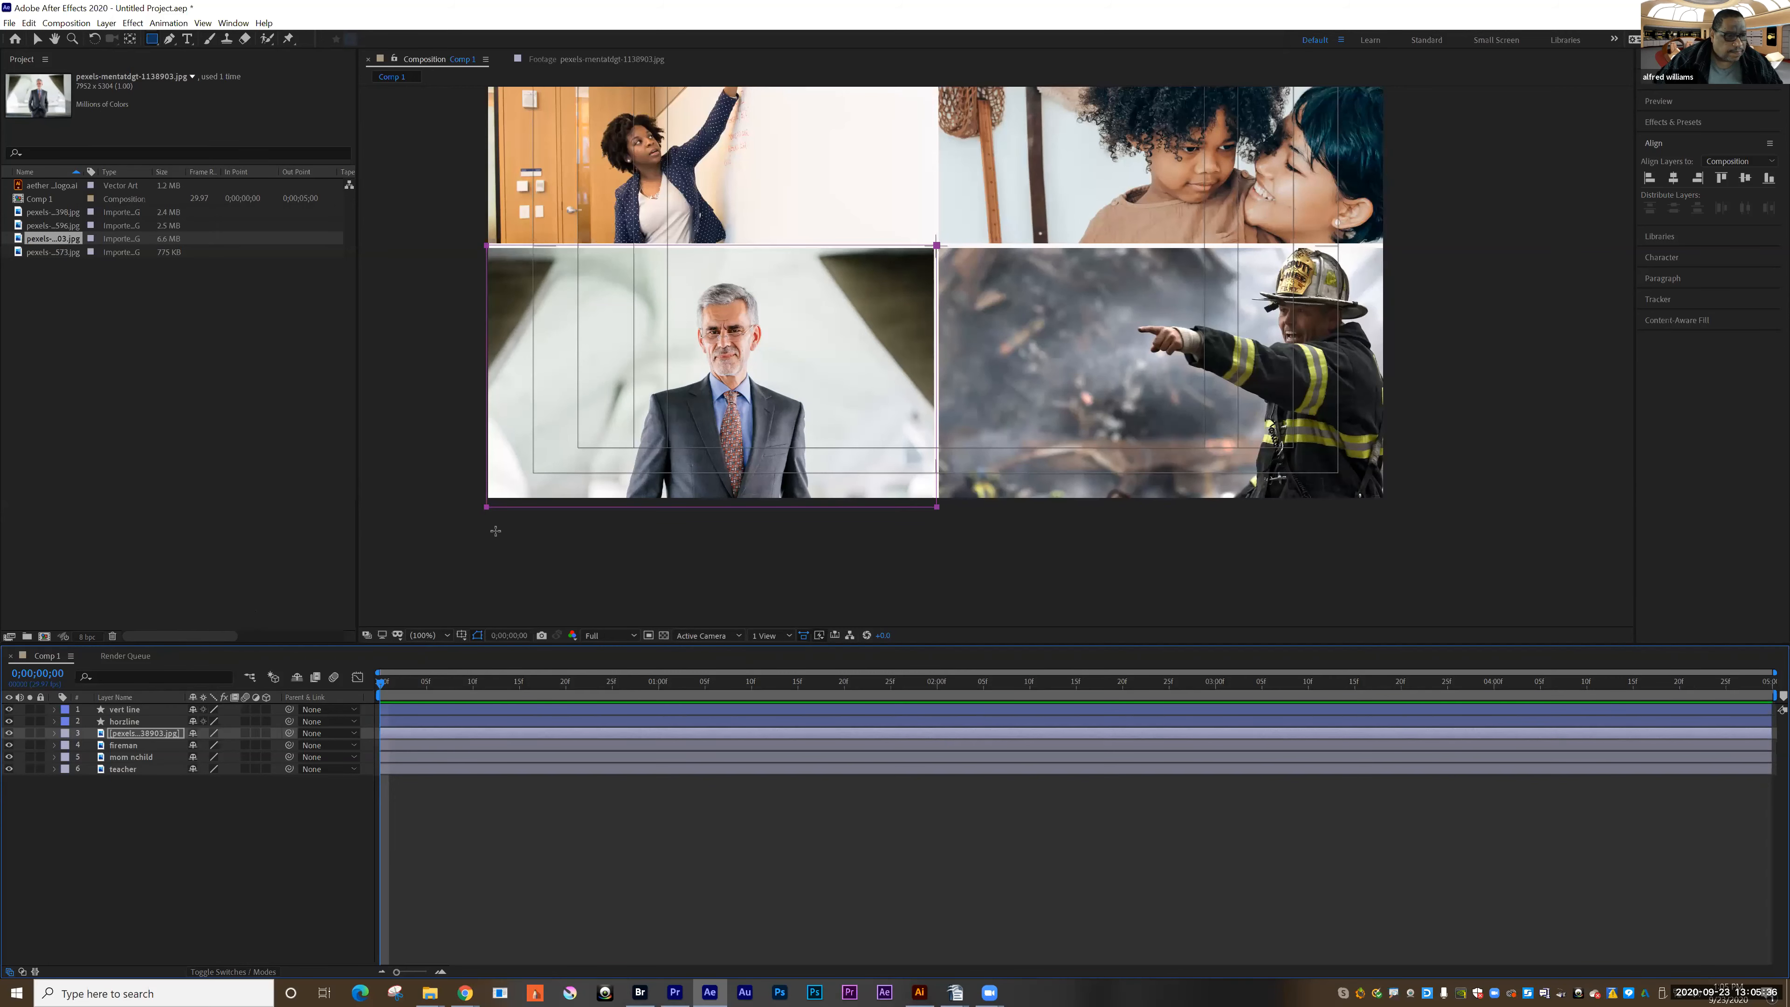
{"action": "key", "text": "space"}
{"action": "left_click_drag", "start_coordinate": [735, 388], "coordinate": [742, 476]}
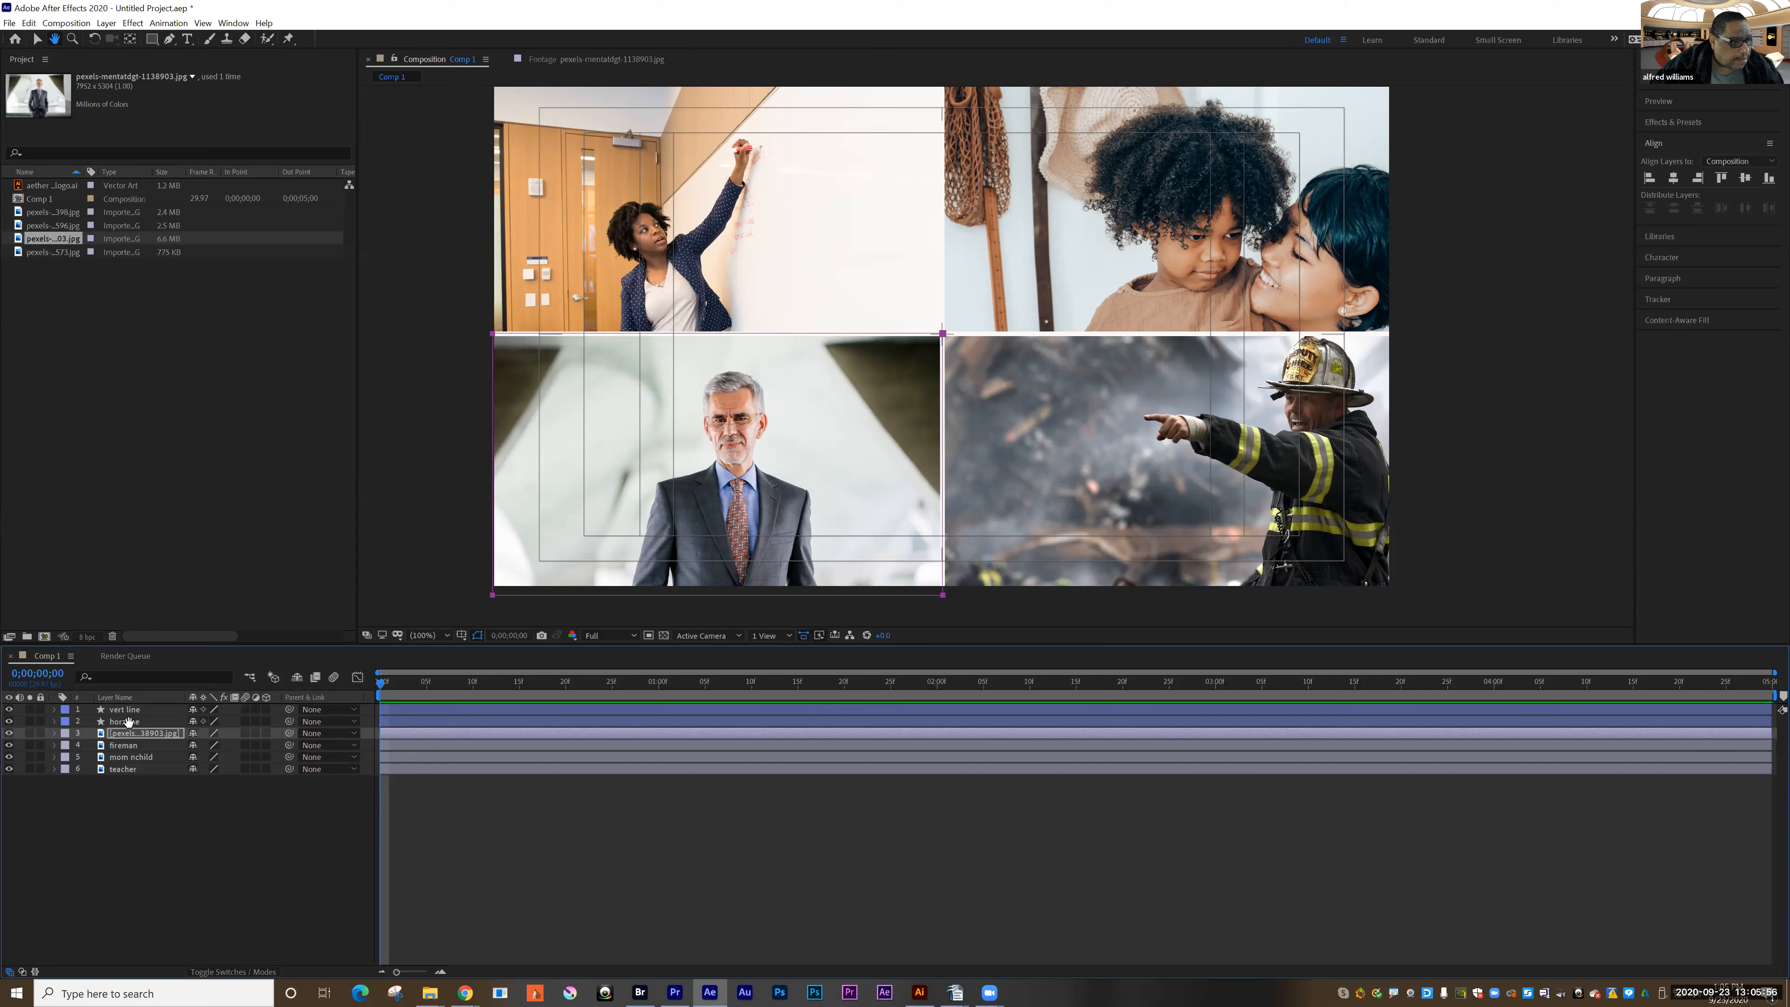
{"action": "key", "text": "v"}
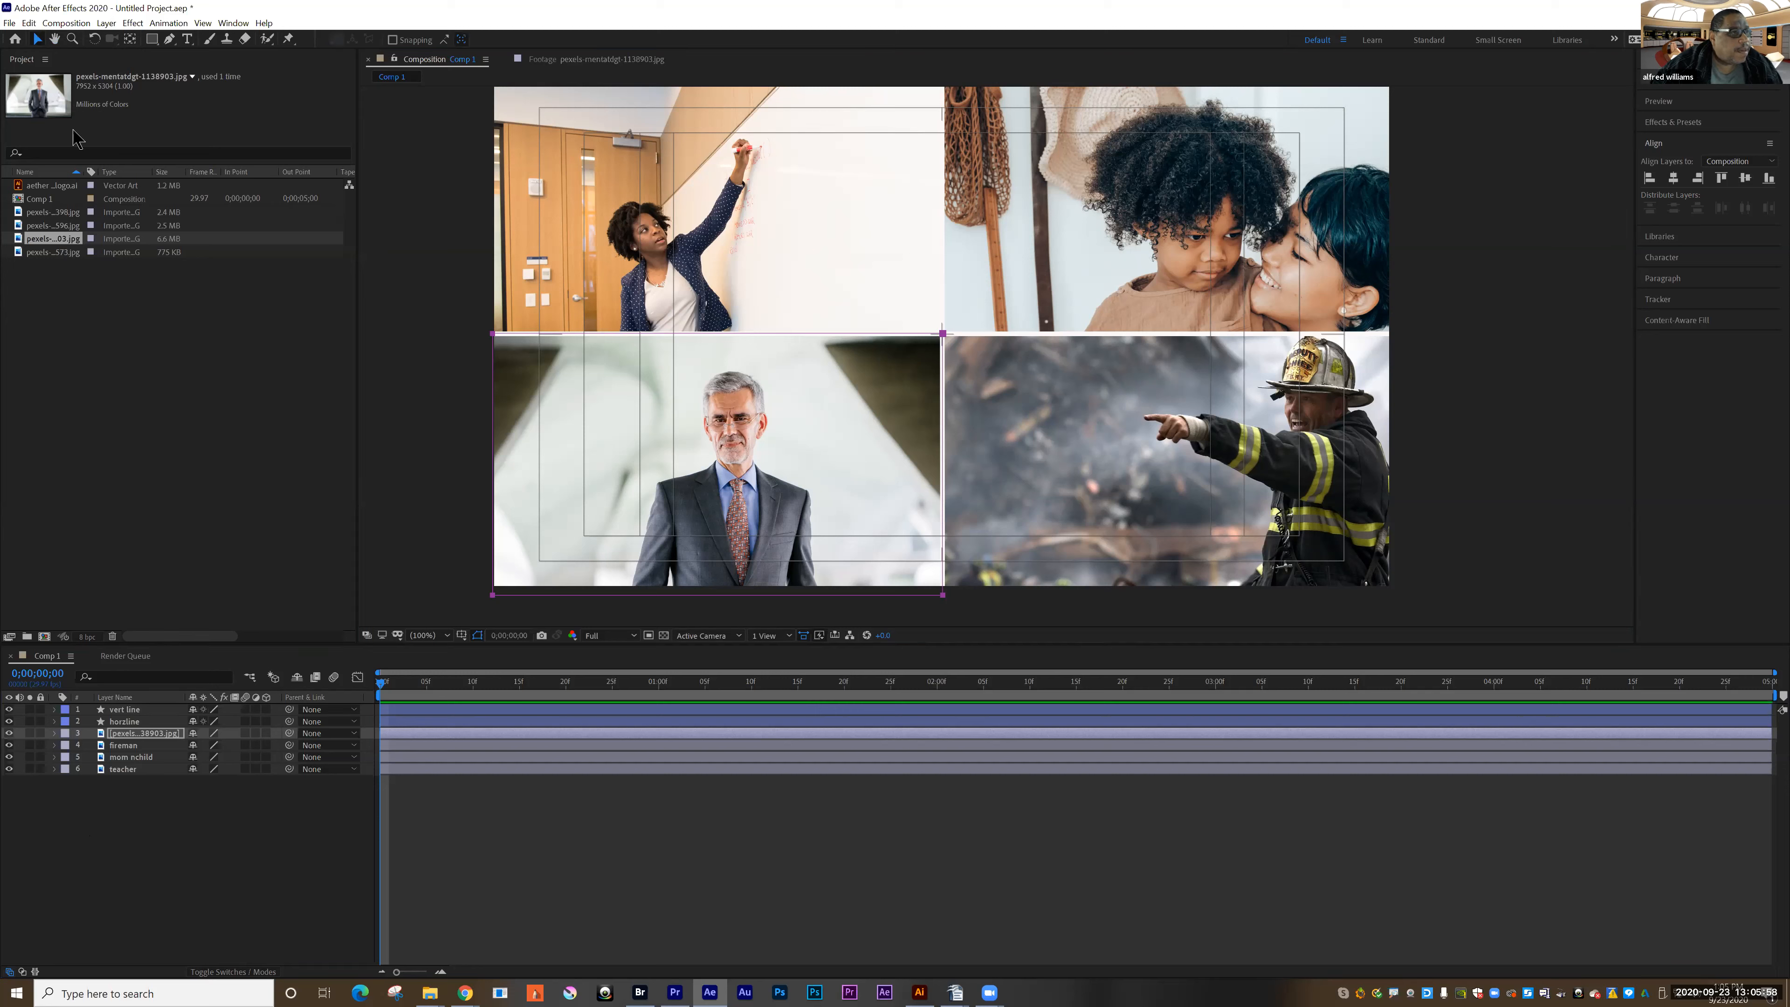
- With no layer selected, set the rectangle tool's shape fill to near-white, RGB 243, 246, 248
{"action": "left_click", "coordinate": [126, 711]}
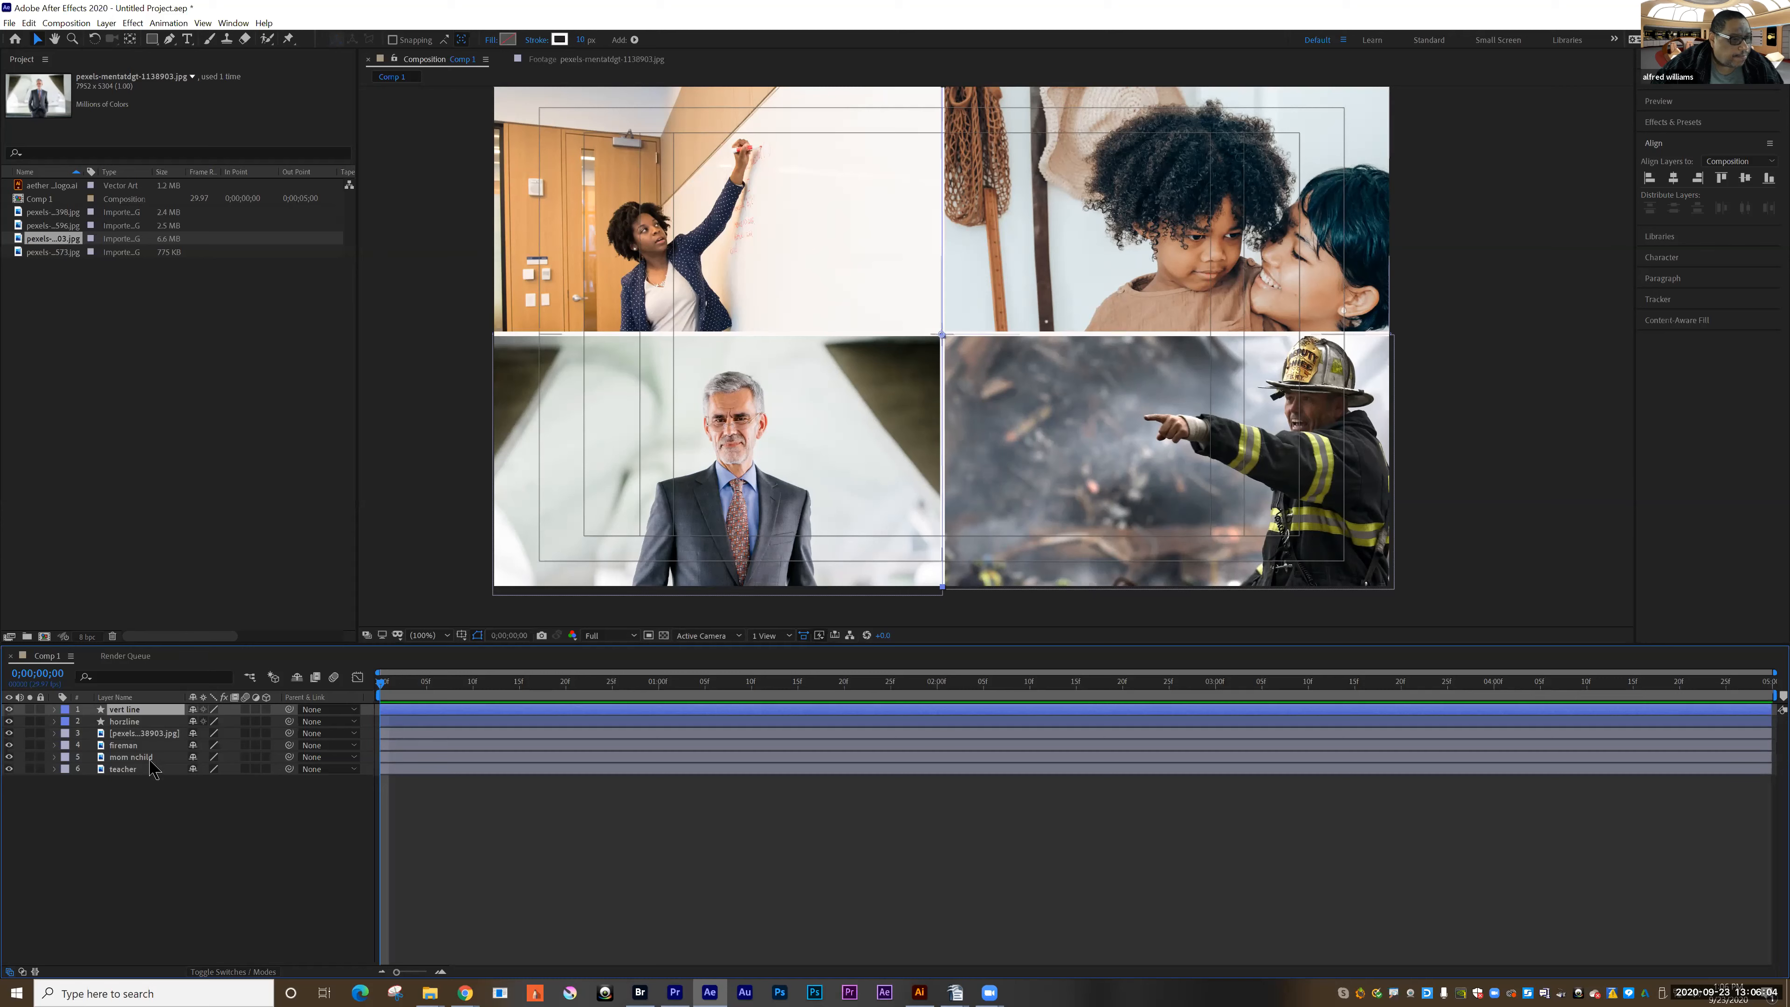
{"action": "left_click", "coordinate": [160, 829]}
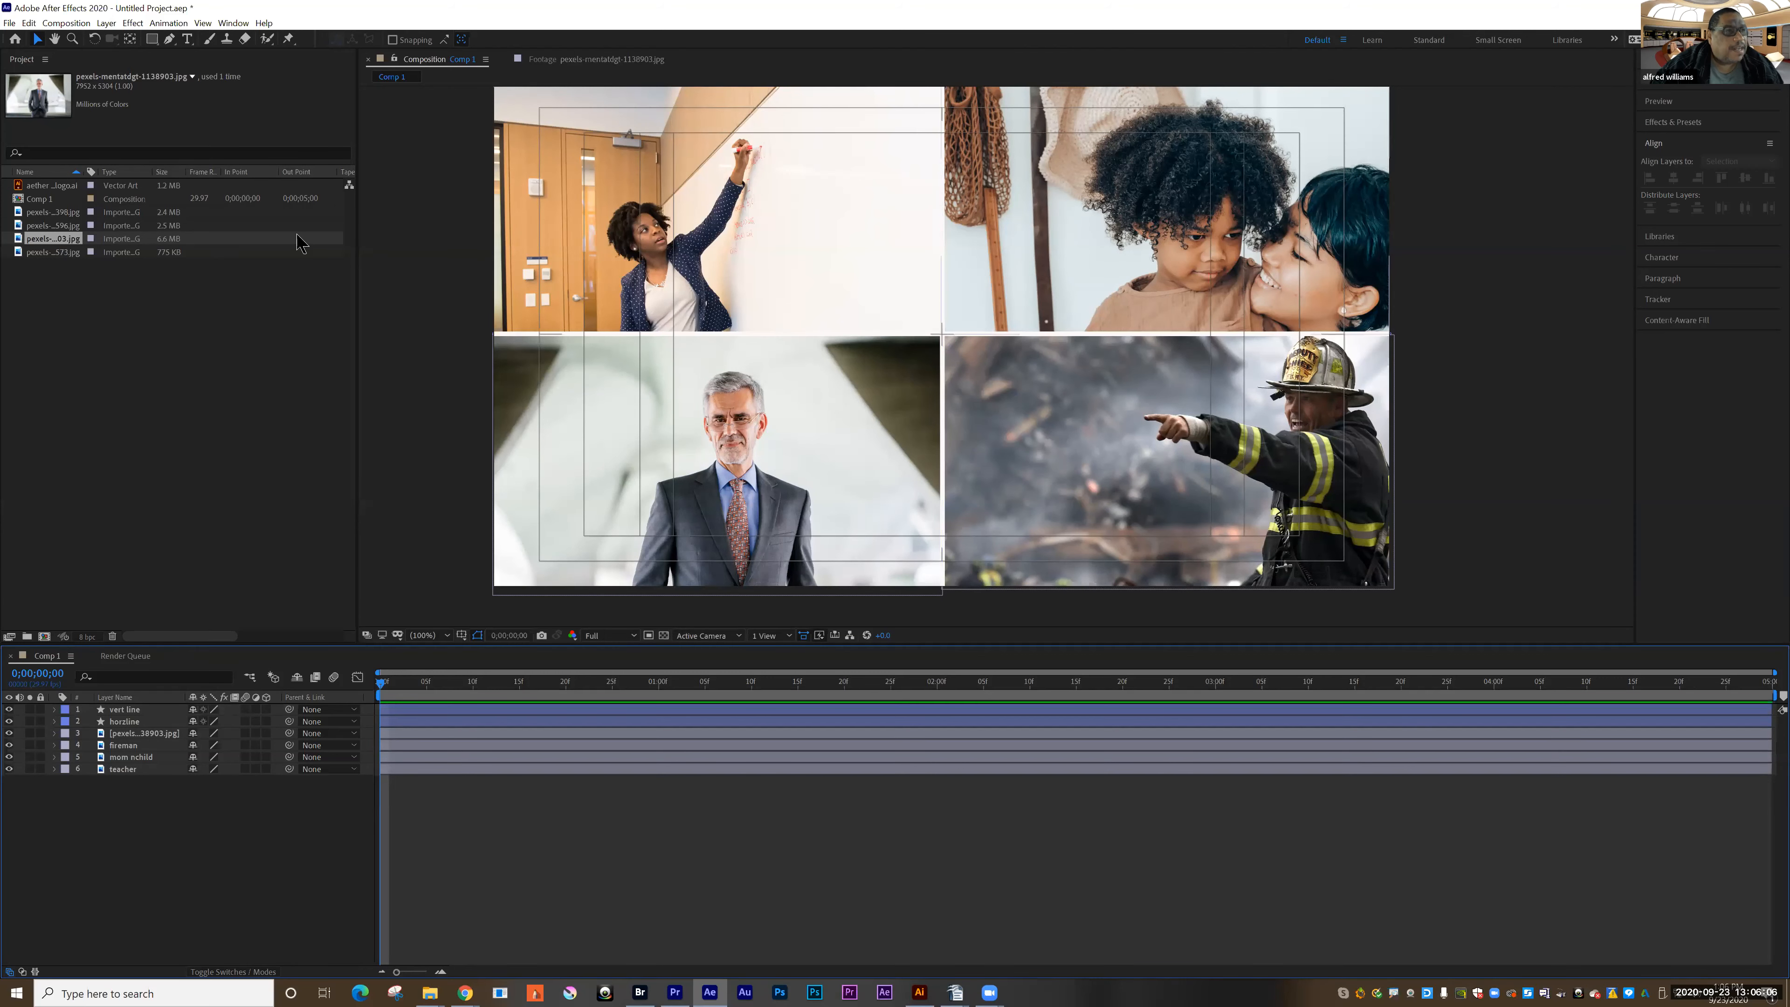
{"action": "left_click", "coordinate": [150, 39]}
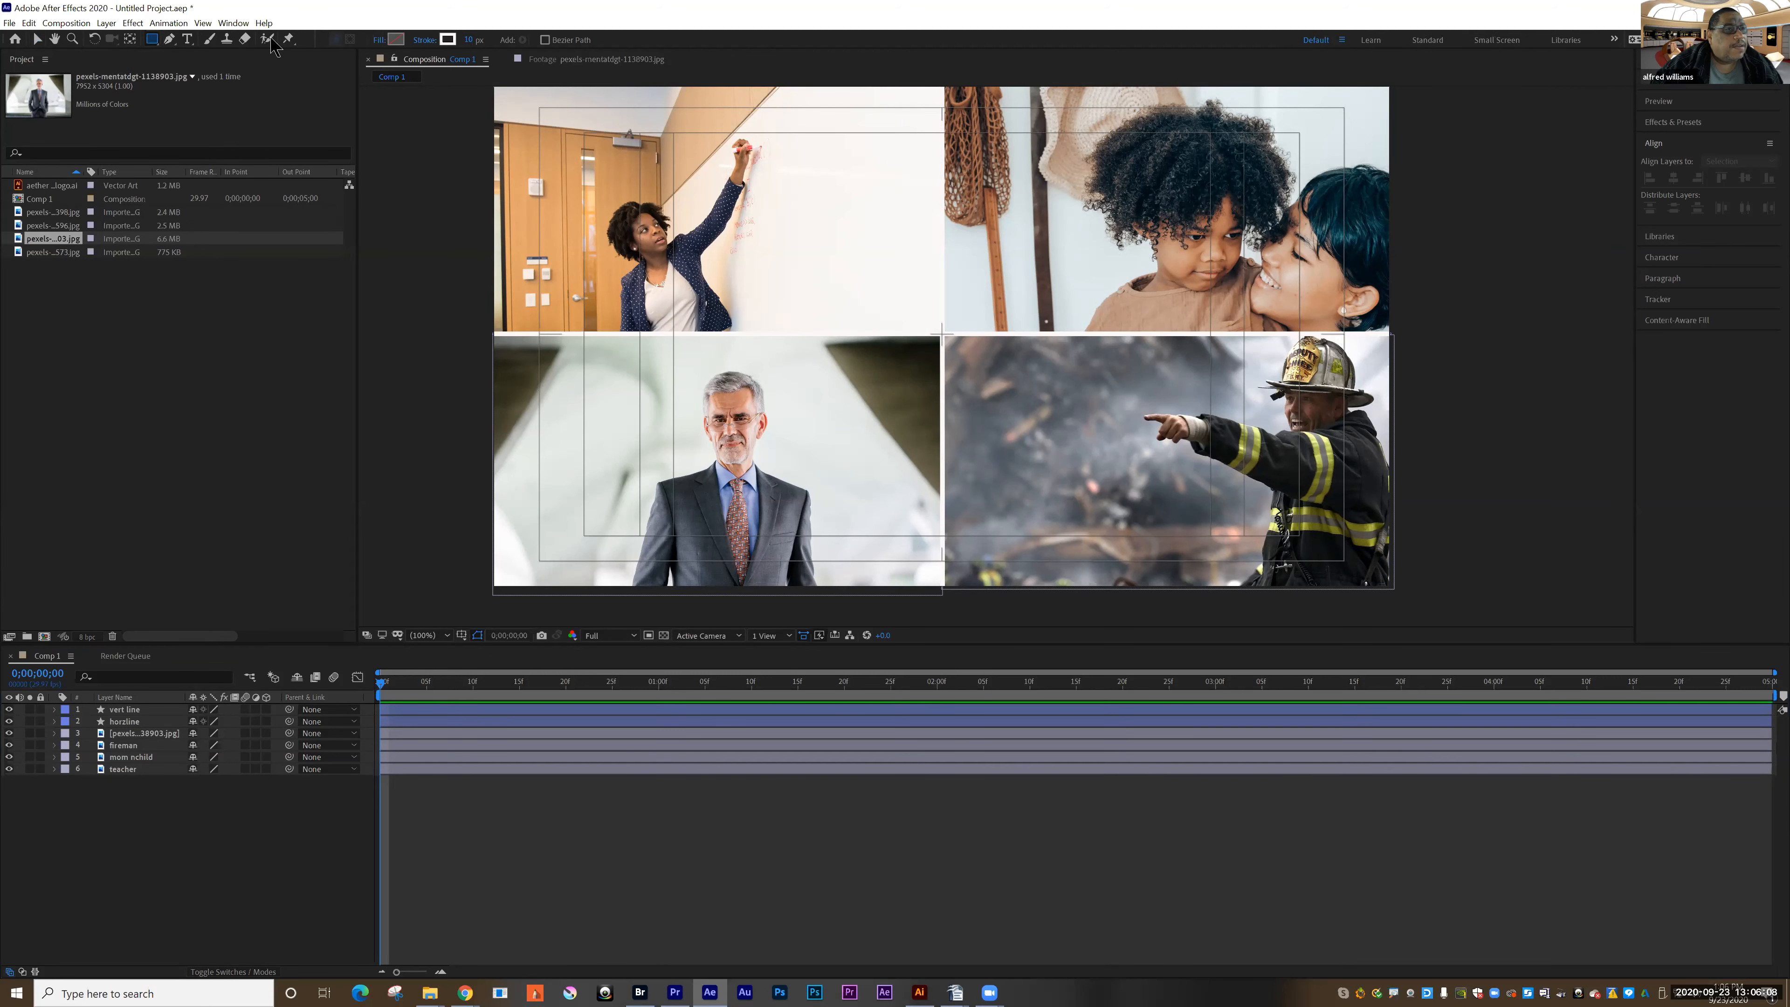
{"action": "left_click", "coordinate": [397, 40]}
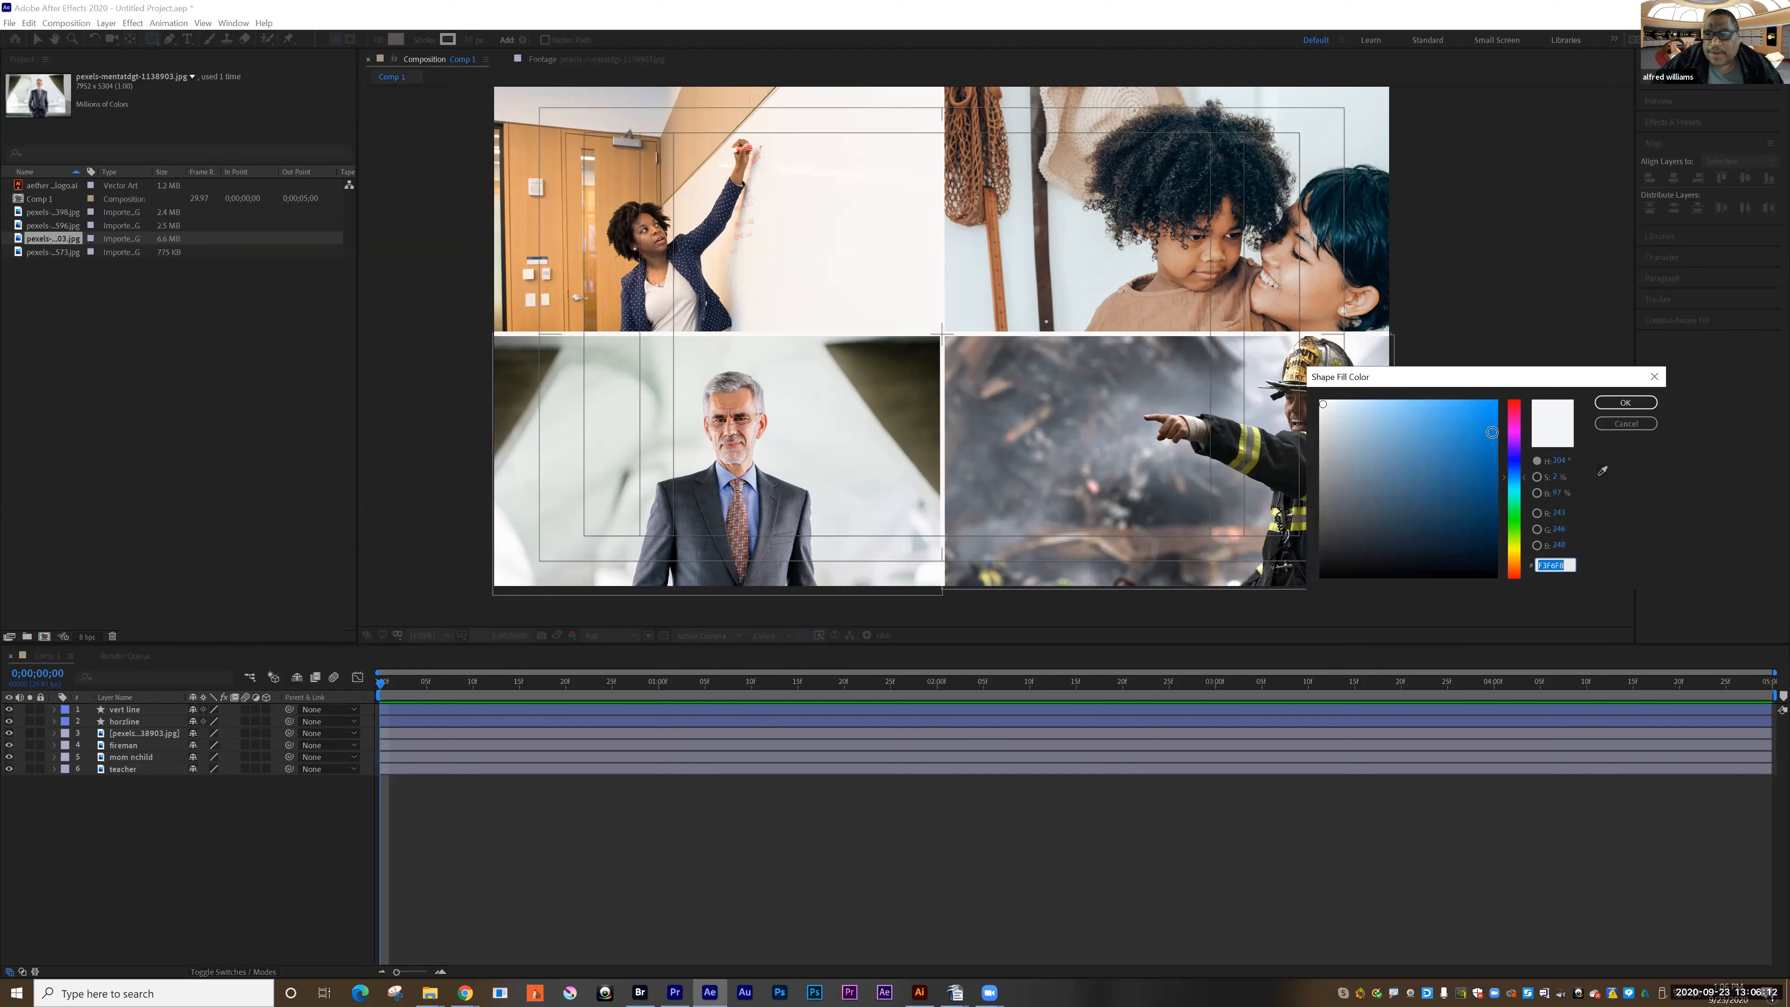
{"action": "left_click", "coordinate": [1625, 401]}
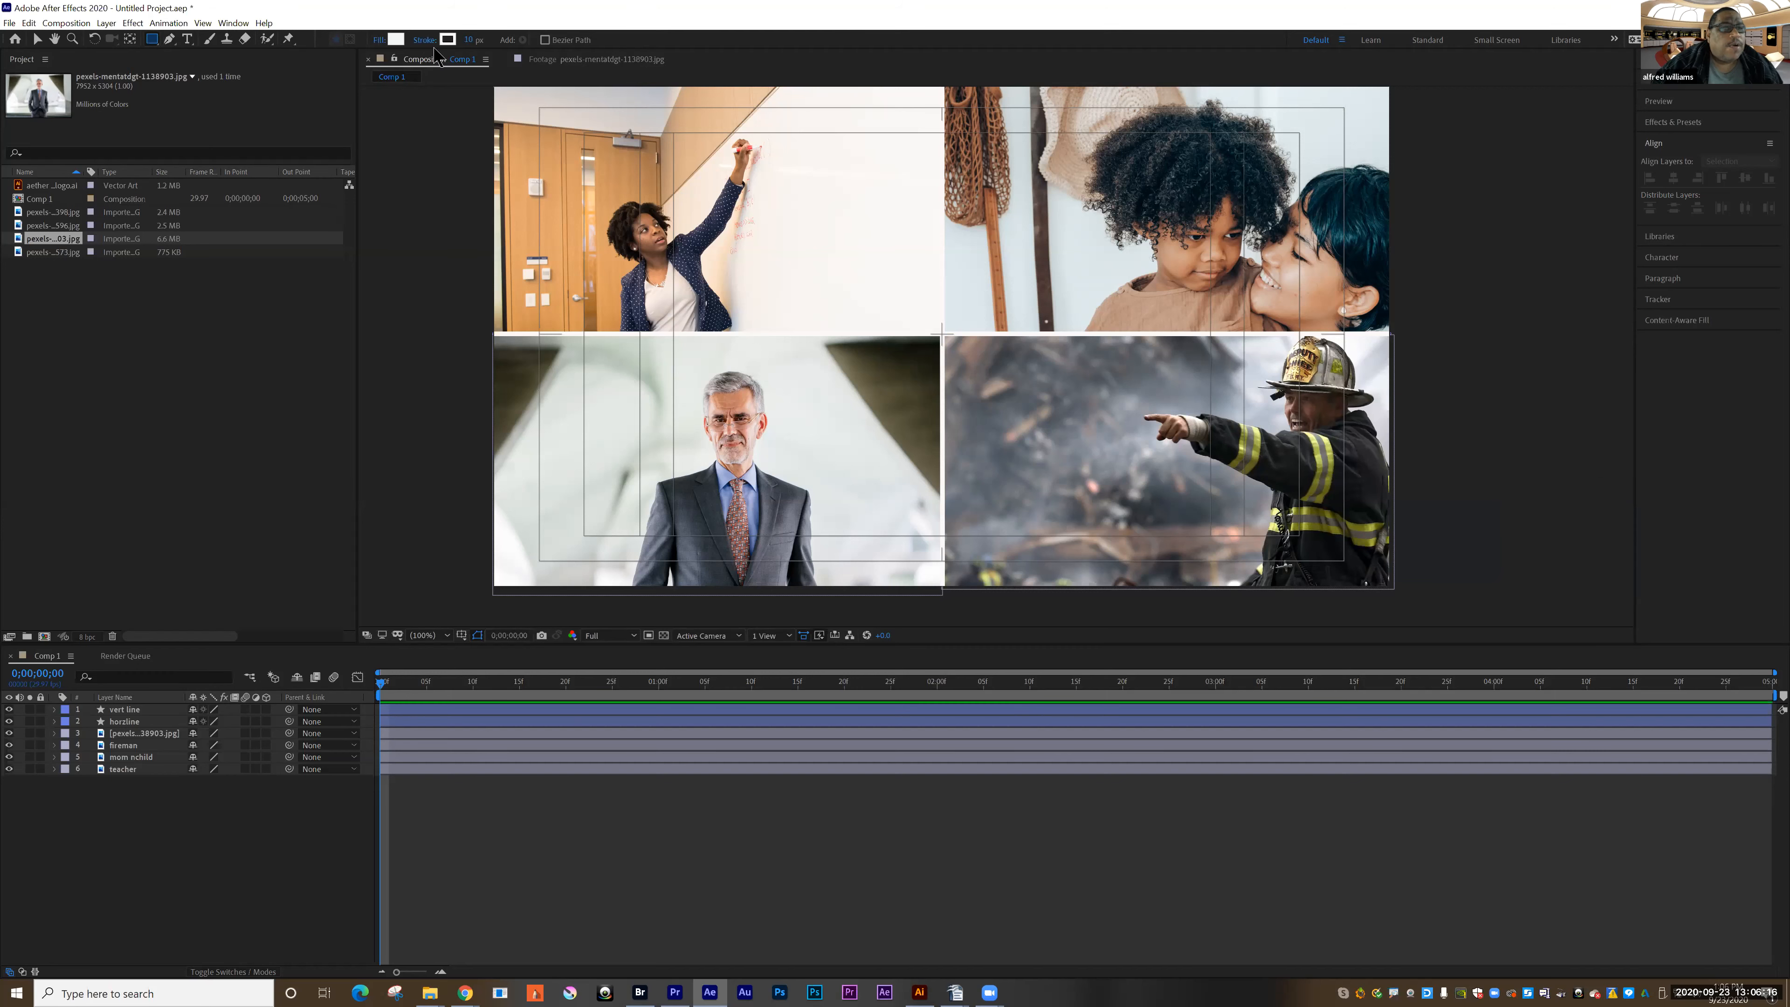
{"action": "left_click", "coordinate": [429, 41]}
{"action": "left_click", "coordinate": [859, 535]}
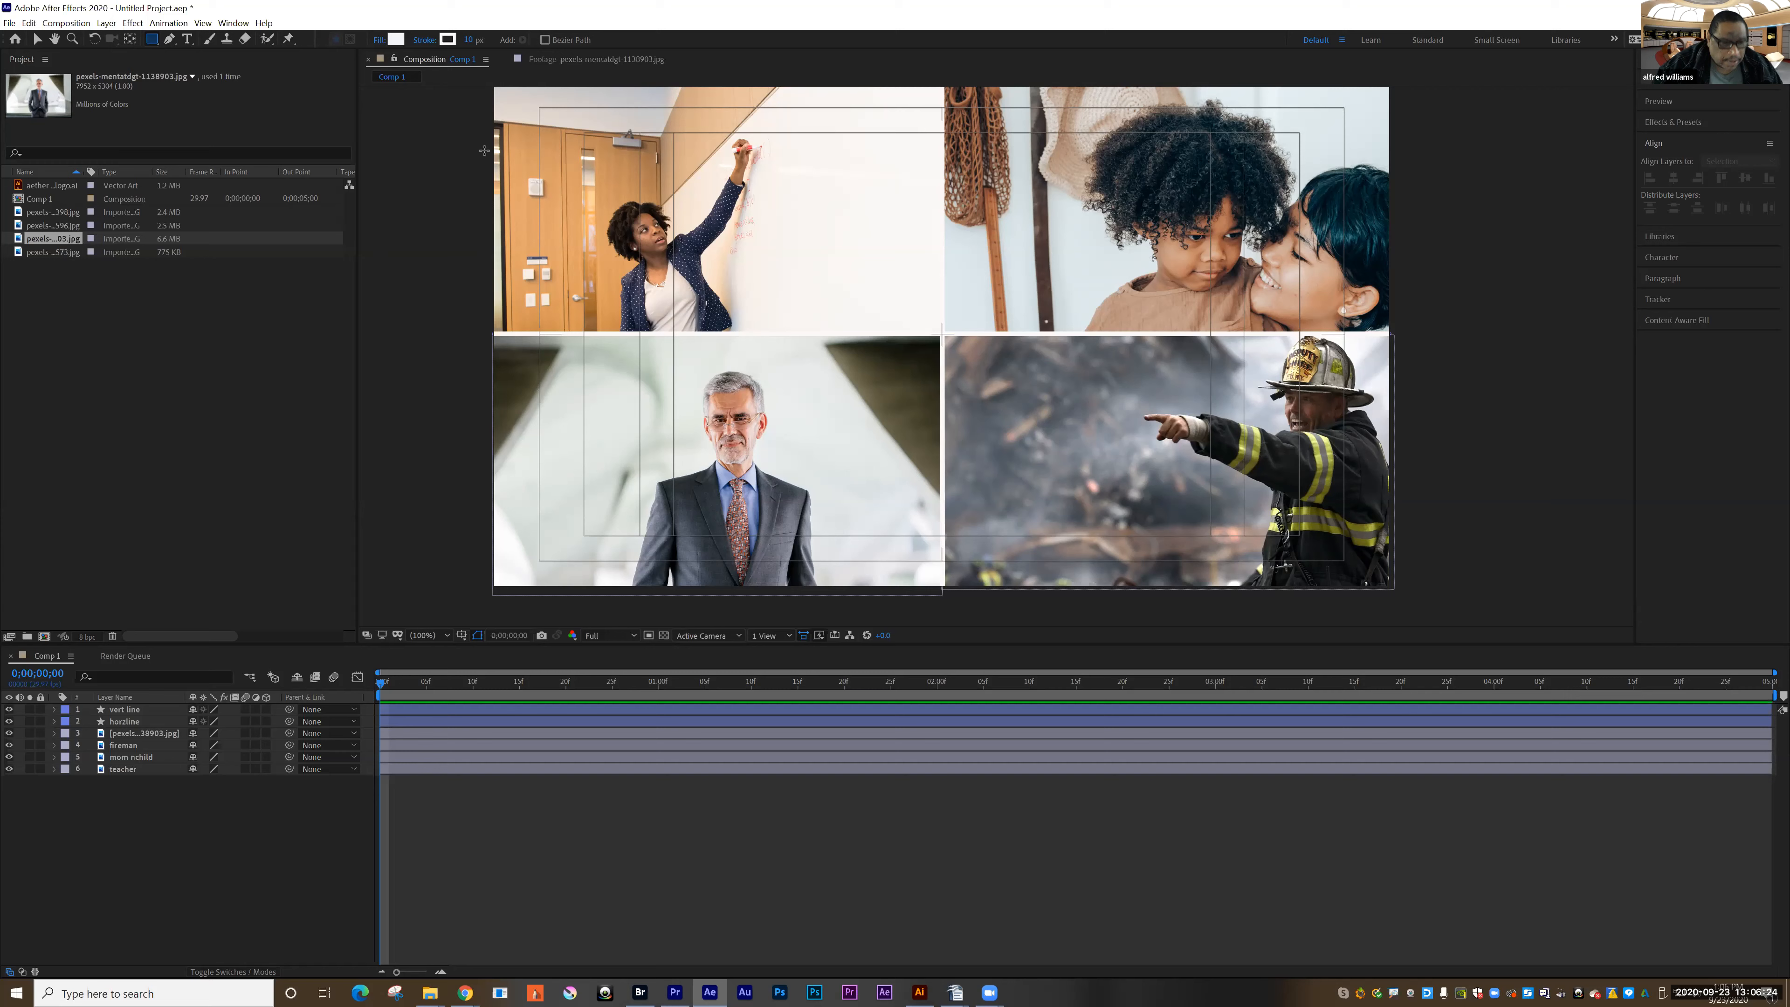
- Draw a rectangle slightly larger than the whole frame on a new top shape layer, check it by toggling its visibility, and collapse its properties
{"action": "key", "text": "comma"}
{"action": "key", "text": "comma"}
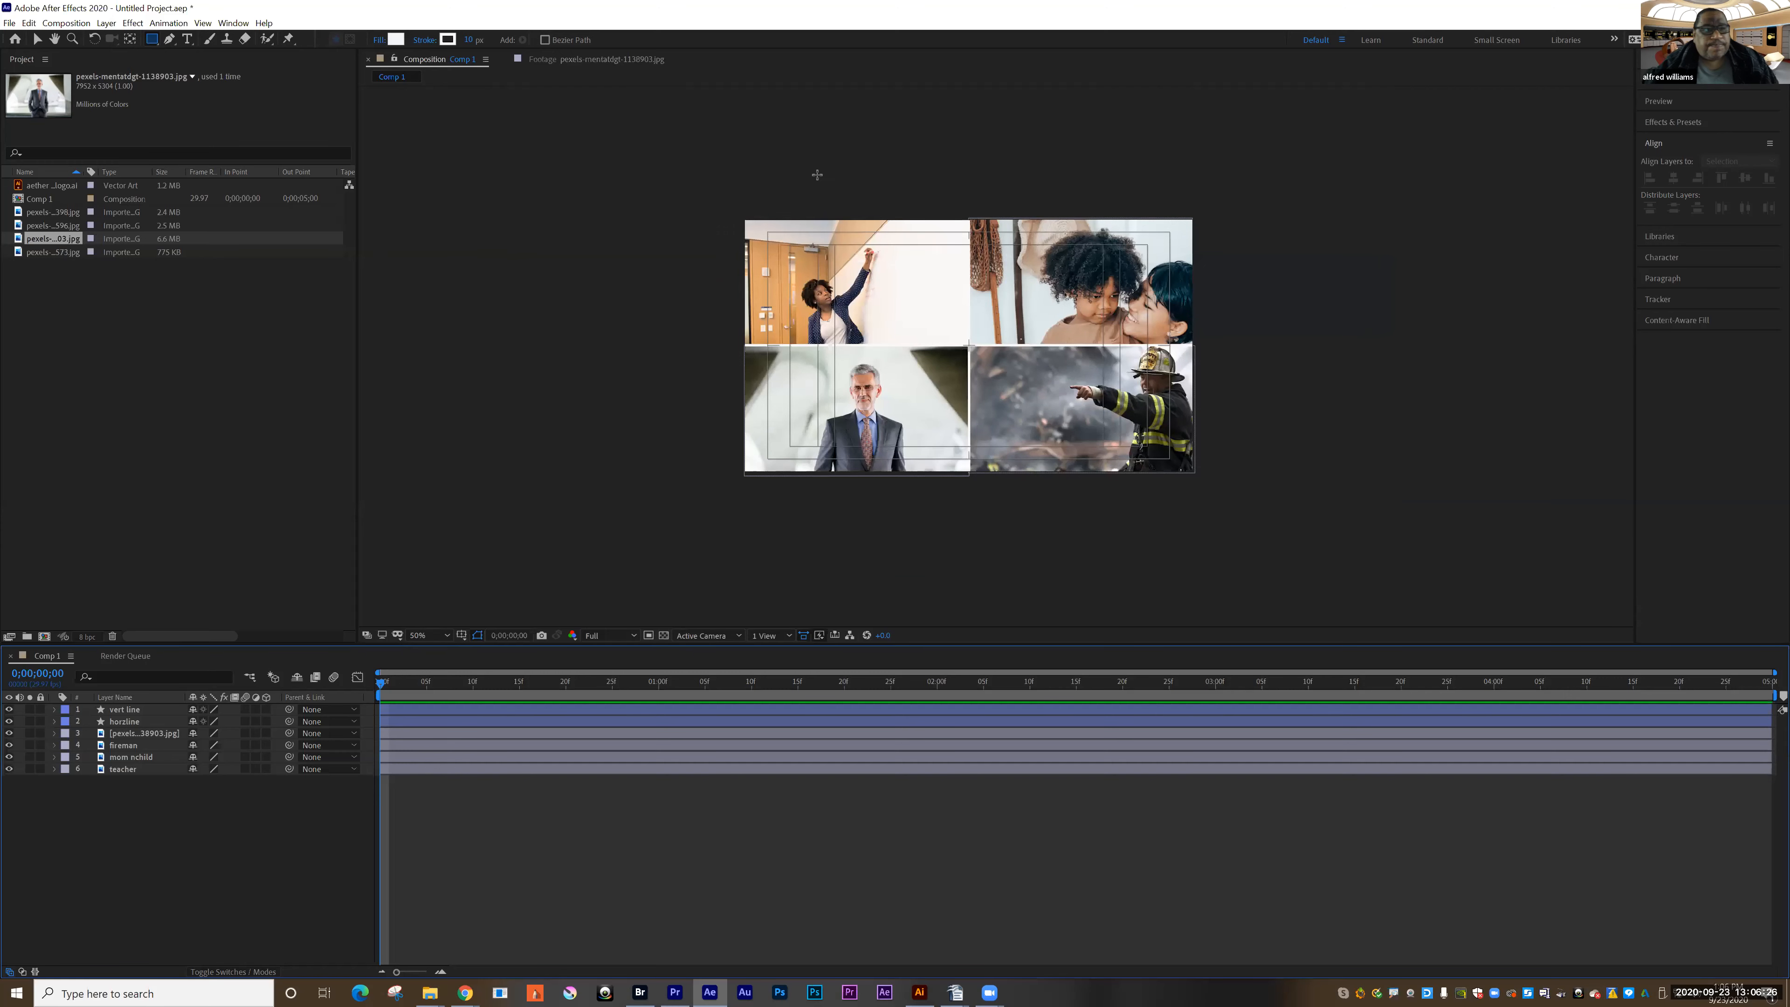
{"action": "left_click_drag", "start_coordinate": [738, 209], "coordinate": [1203, 486]}
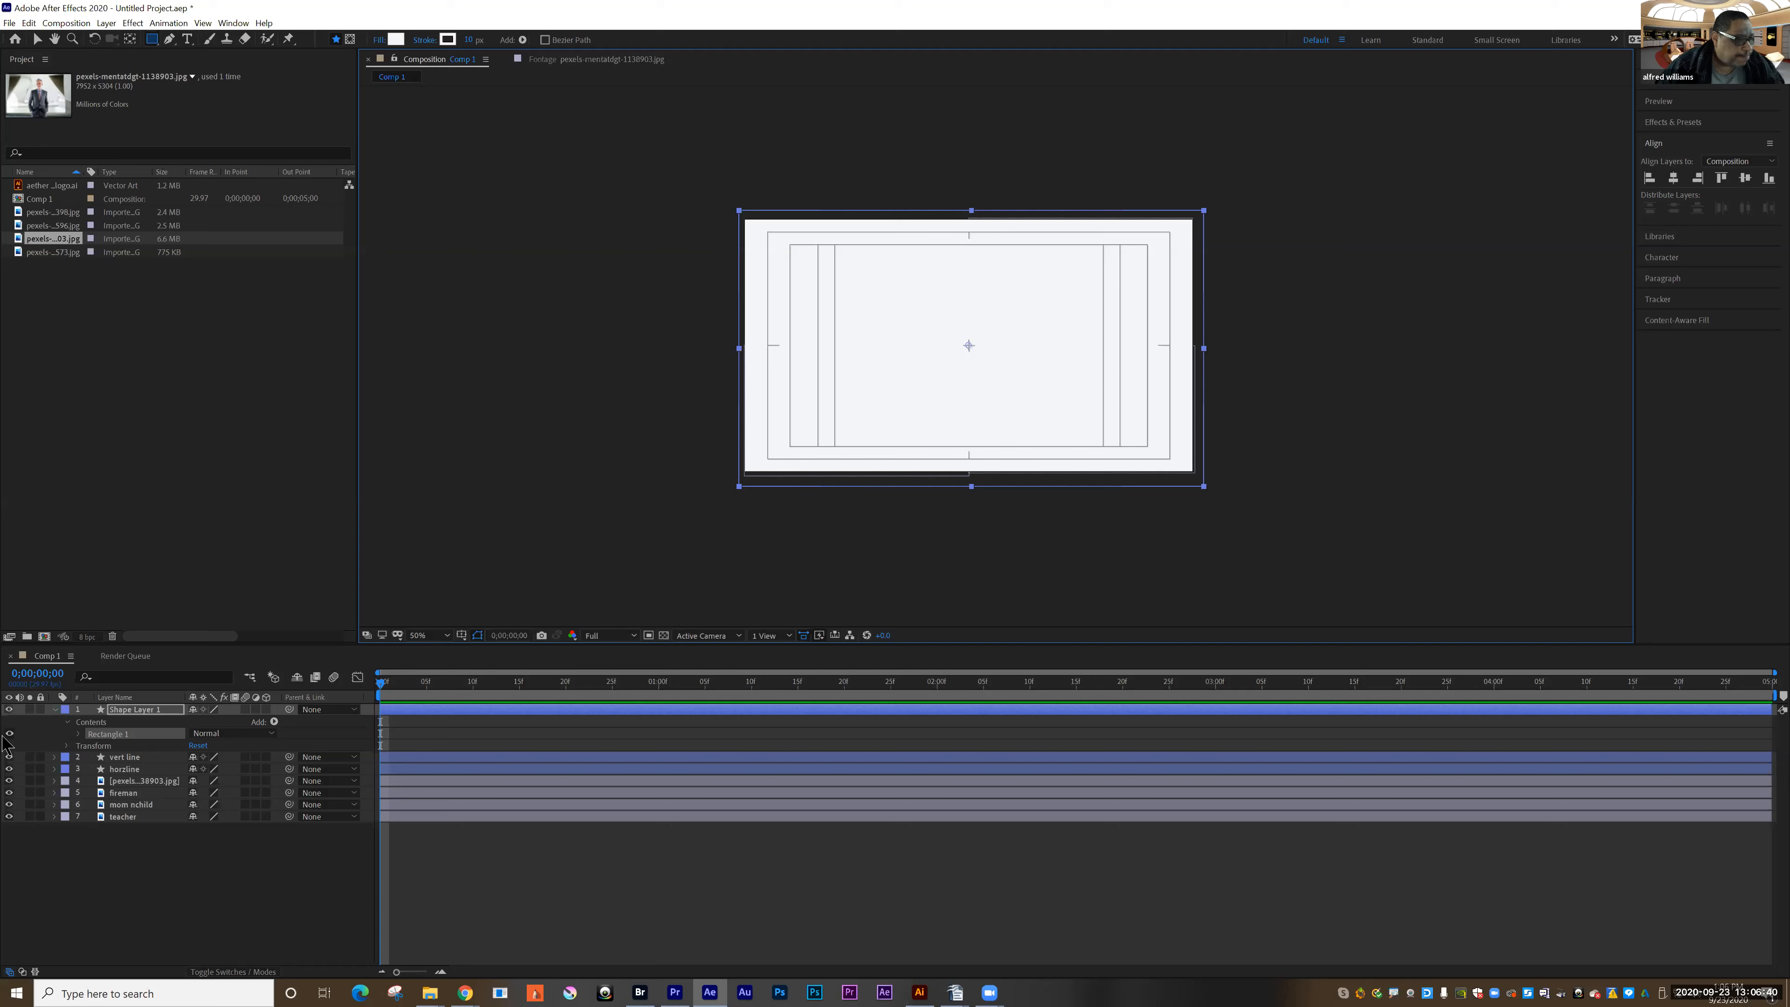
{"action": "left_click", "coordinate": [10, 710]}
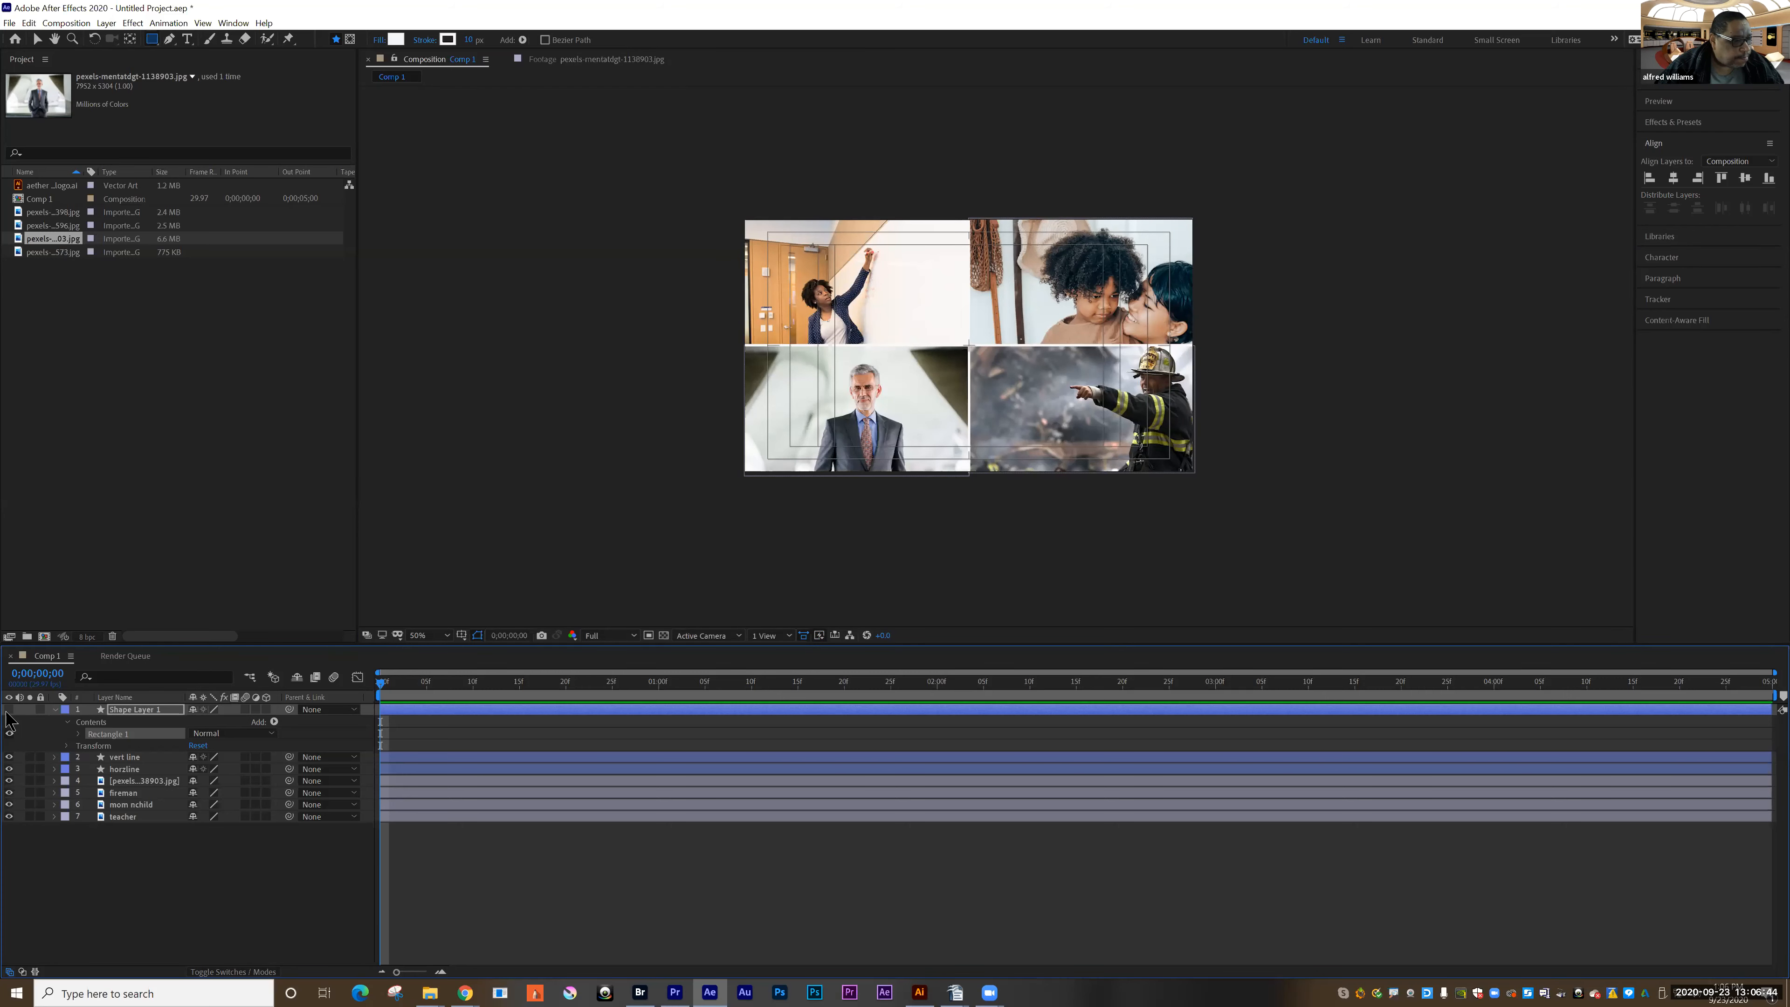
{"action": "left_click", "coordinate": [10, 710]}
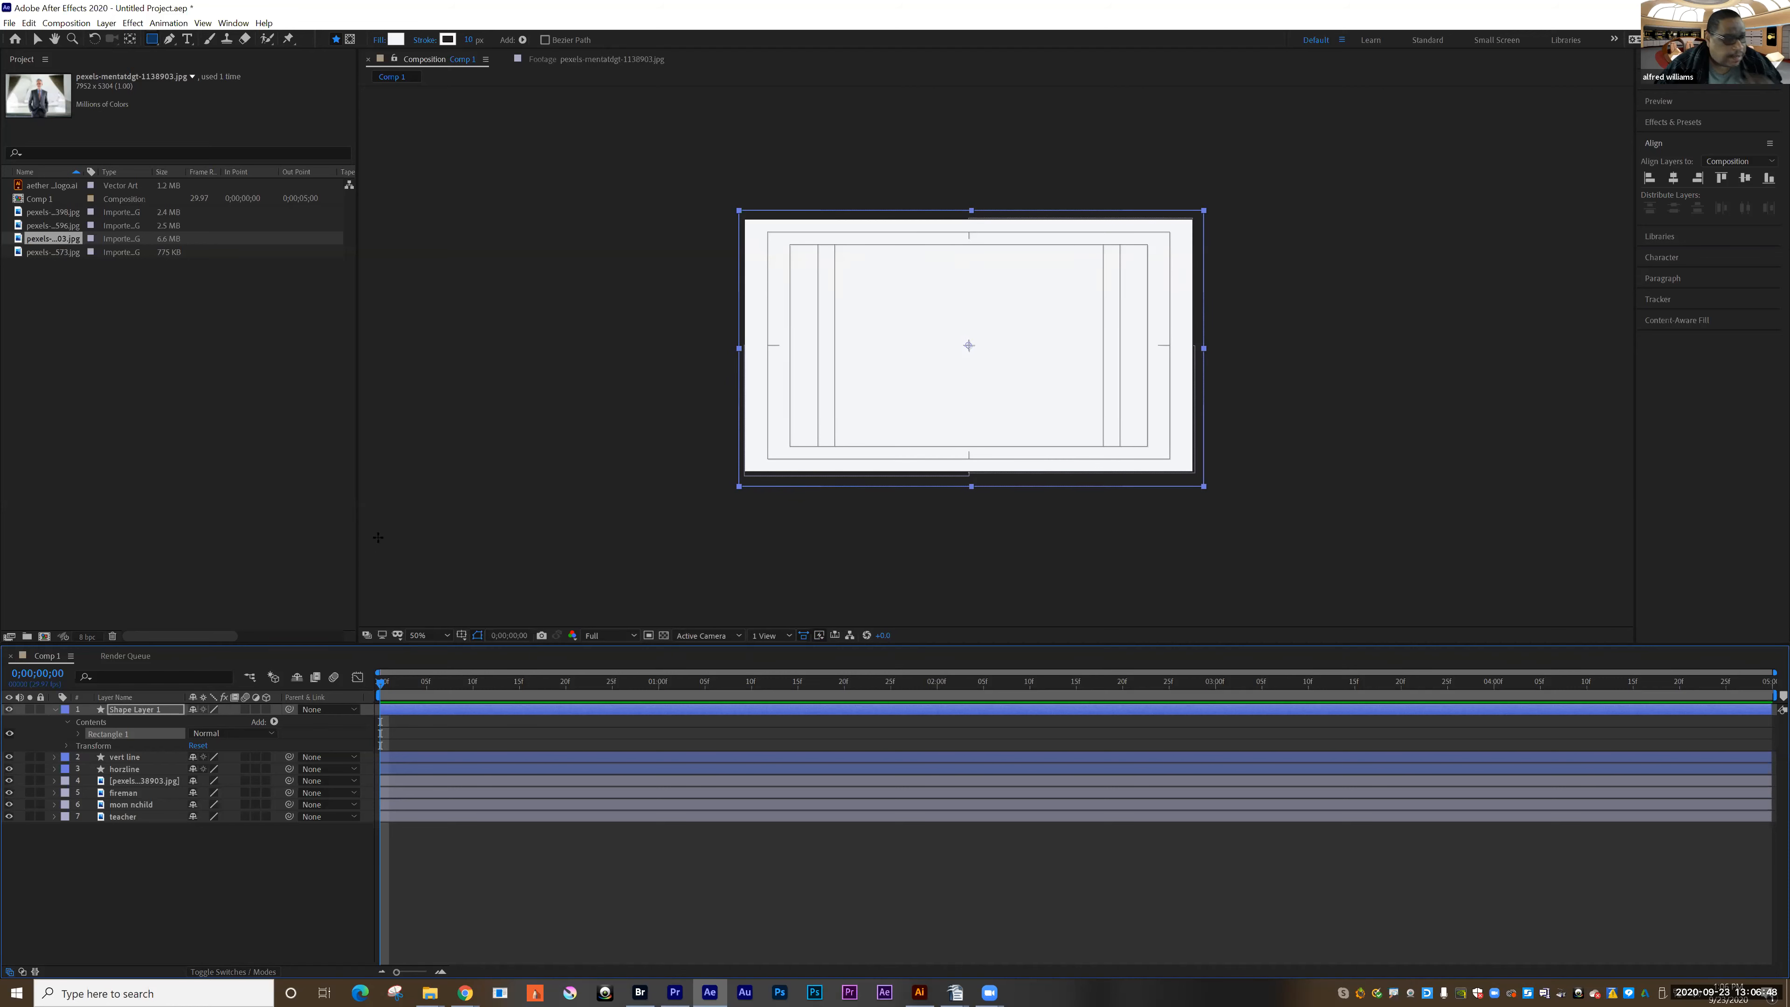
{"action": "left_click", "coordinate": [56, 710]}
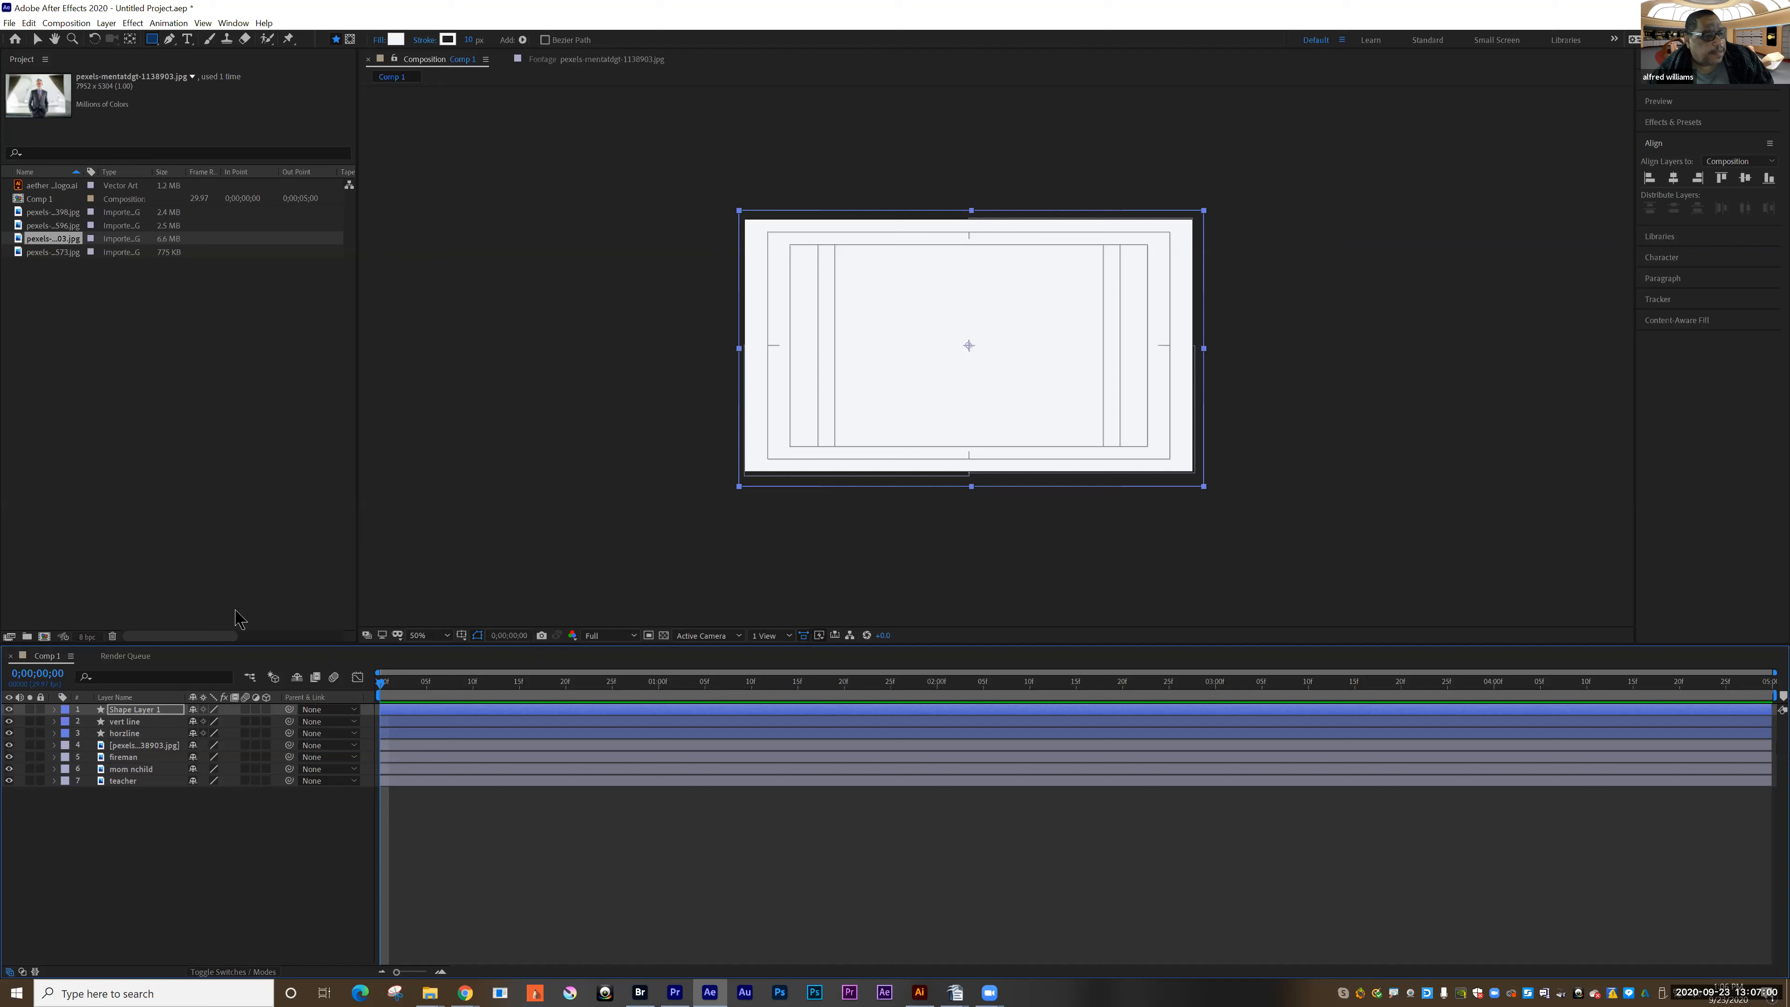
- Add aether ins logo.ai as the top layer above the white shape and scale it to 139%
{"action": "left_click", "coordinate": [15, 186]}
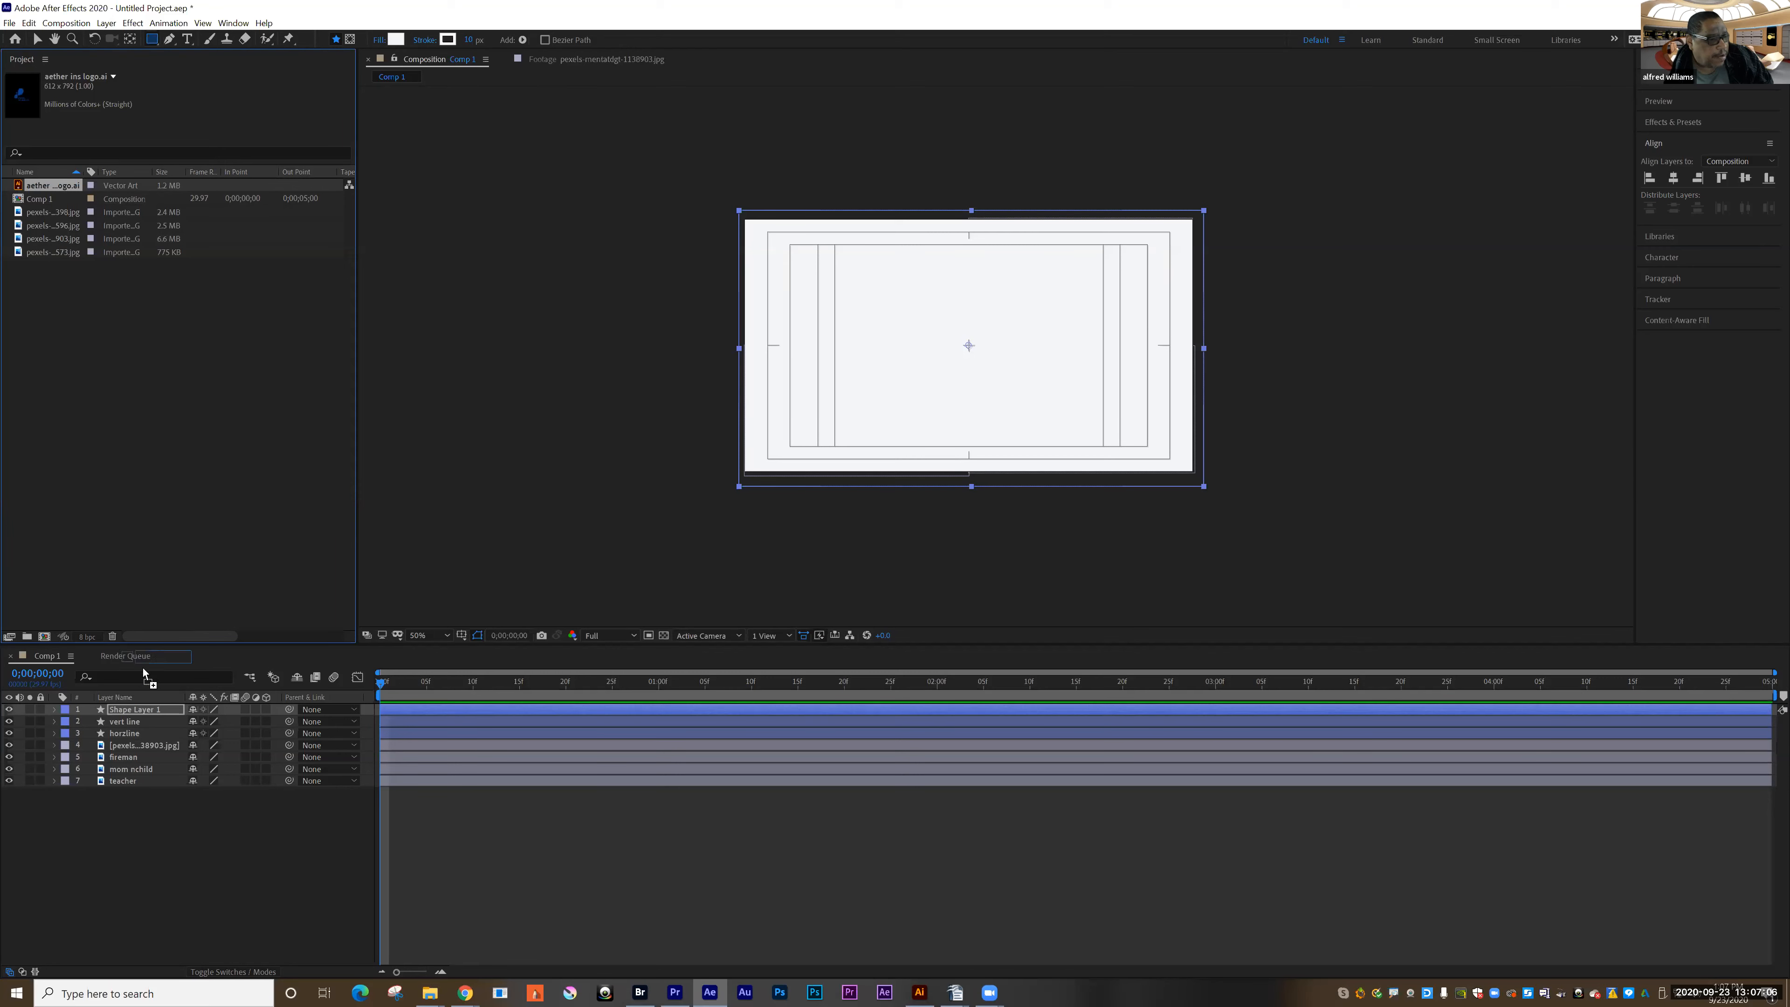
{"action": "left_click_drag", "start_coordinate": [132, 697], "coordinate": [131, 709]}
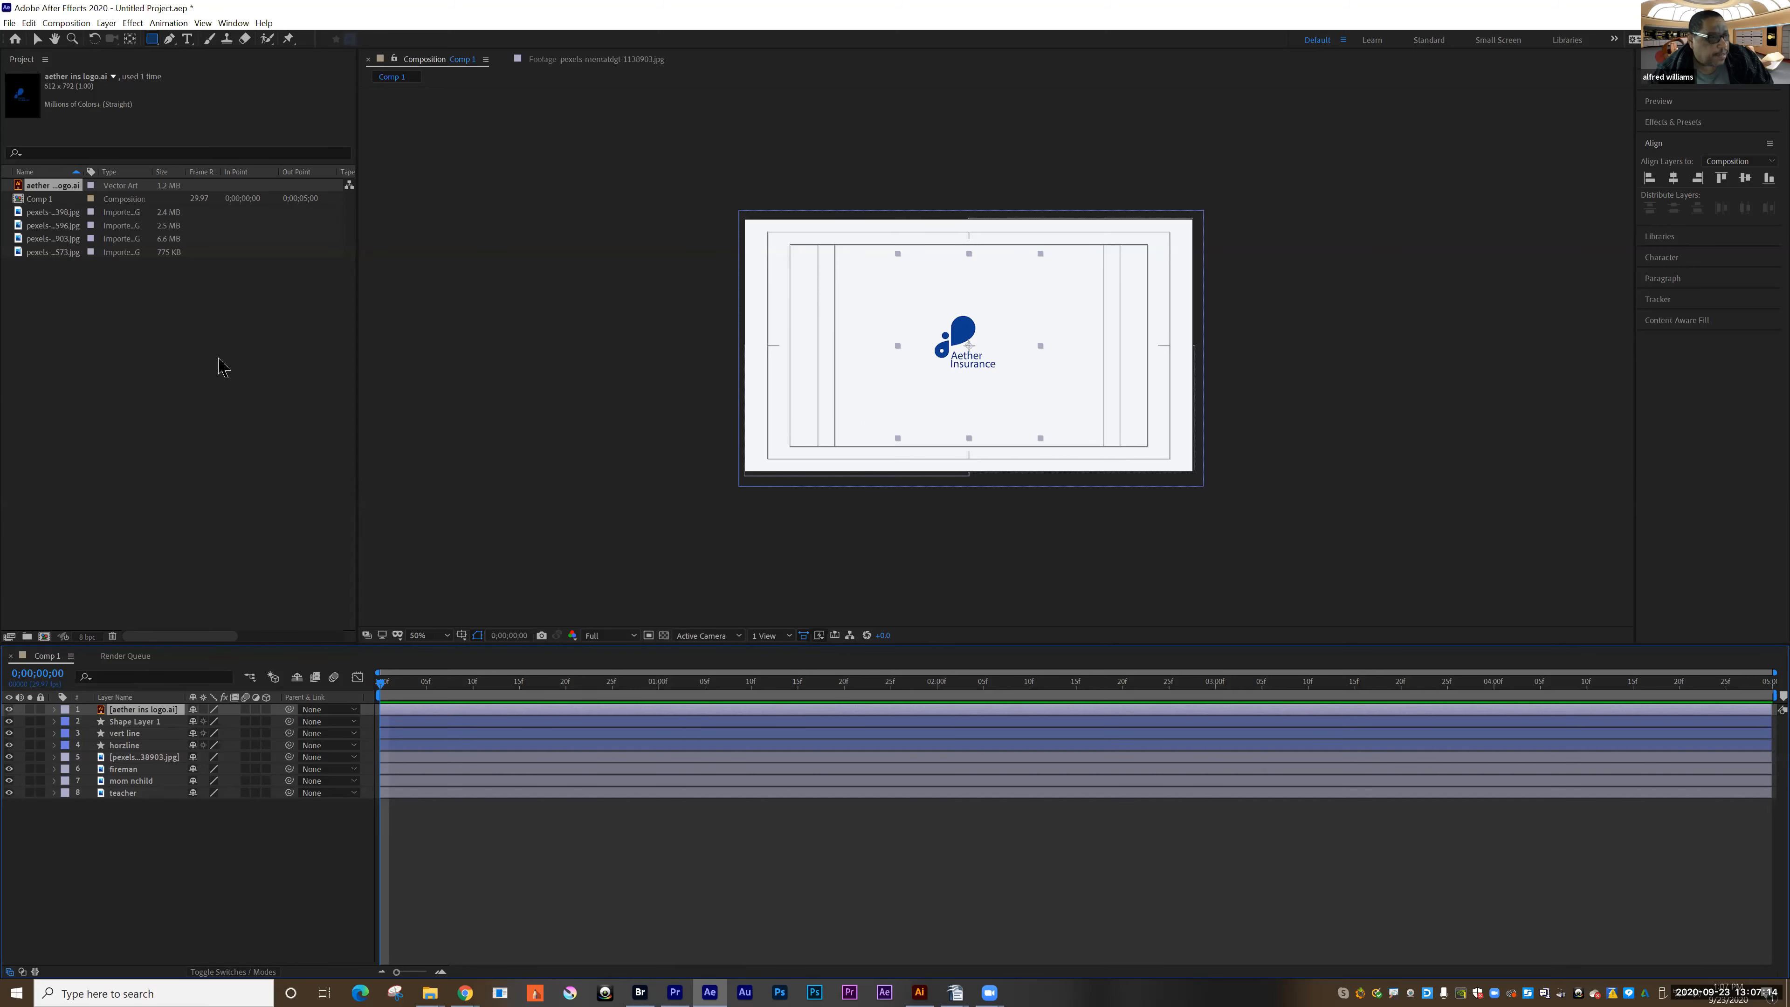
{"action": "left_click", "coordinate": [55, 711]}
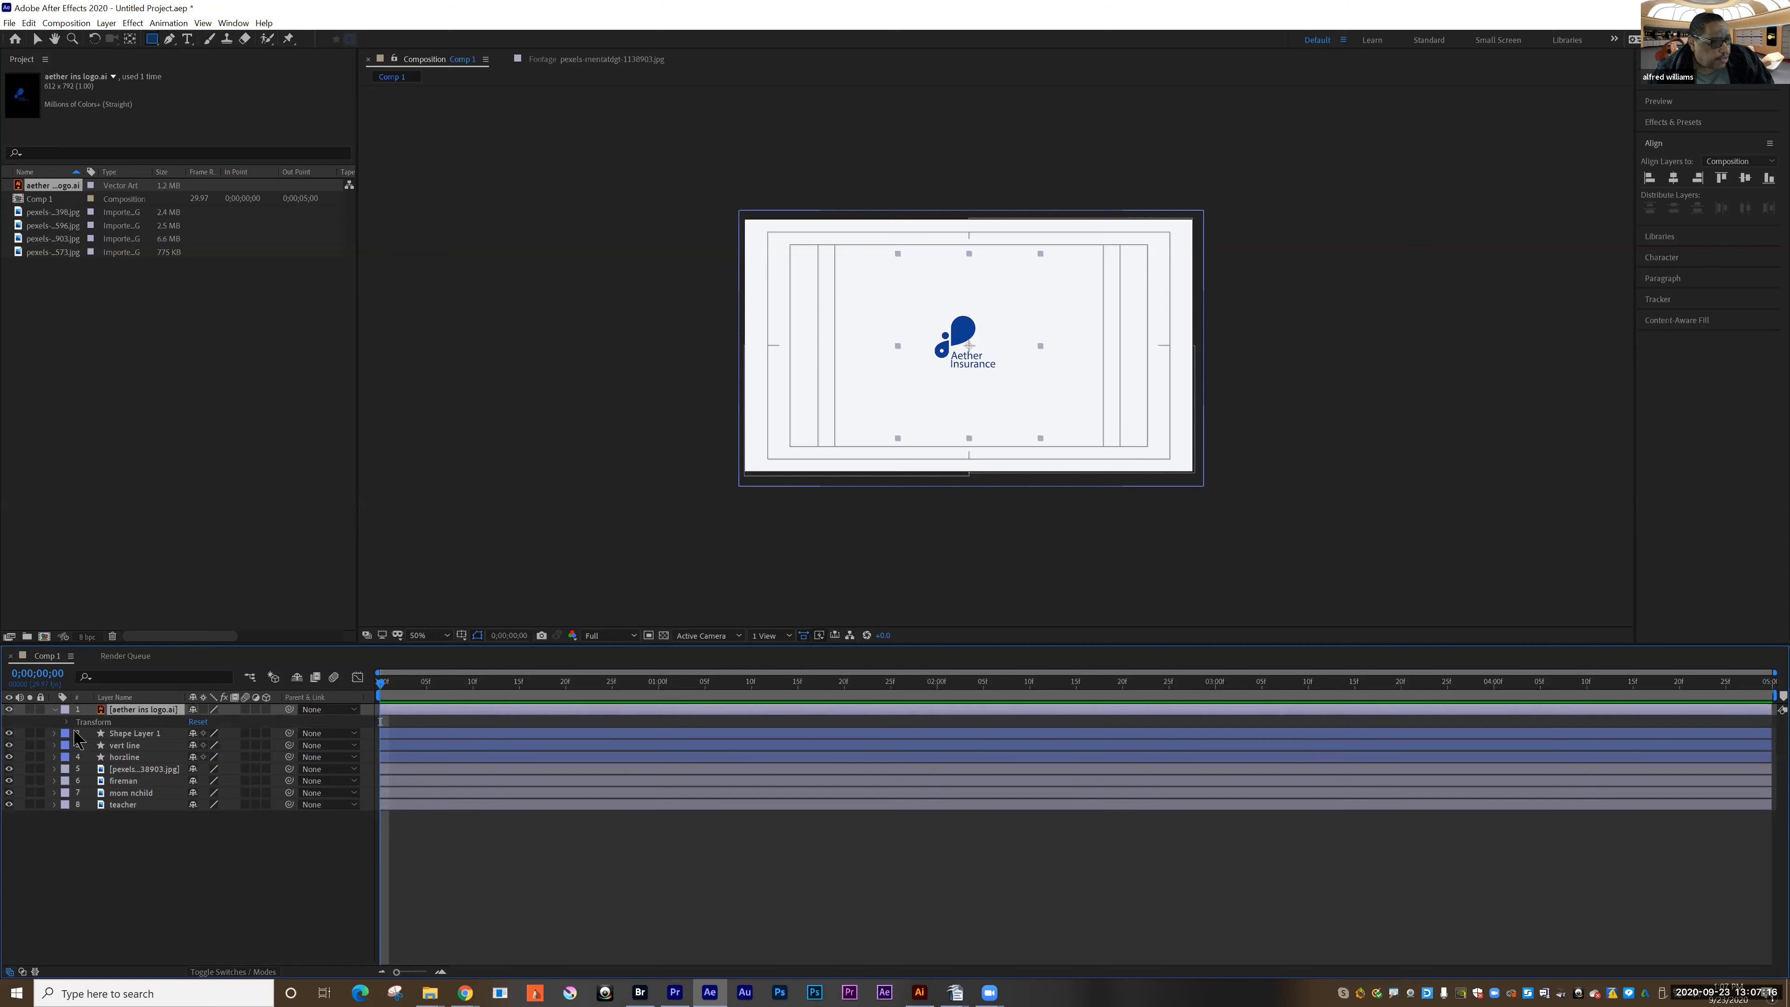
{"action": "left_click", "coordinate": [68, 722]}
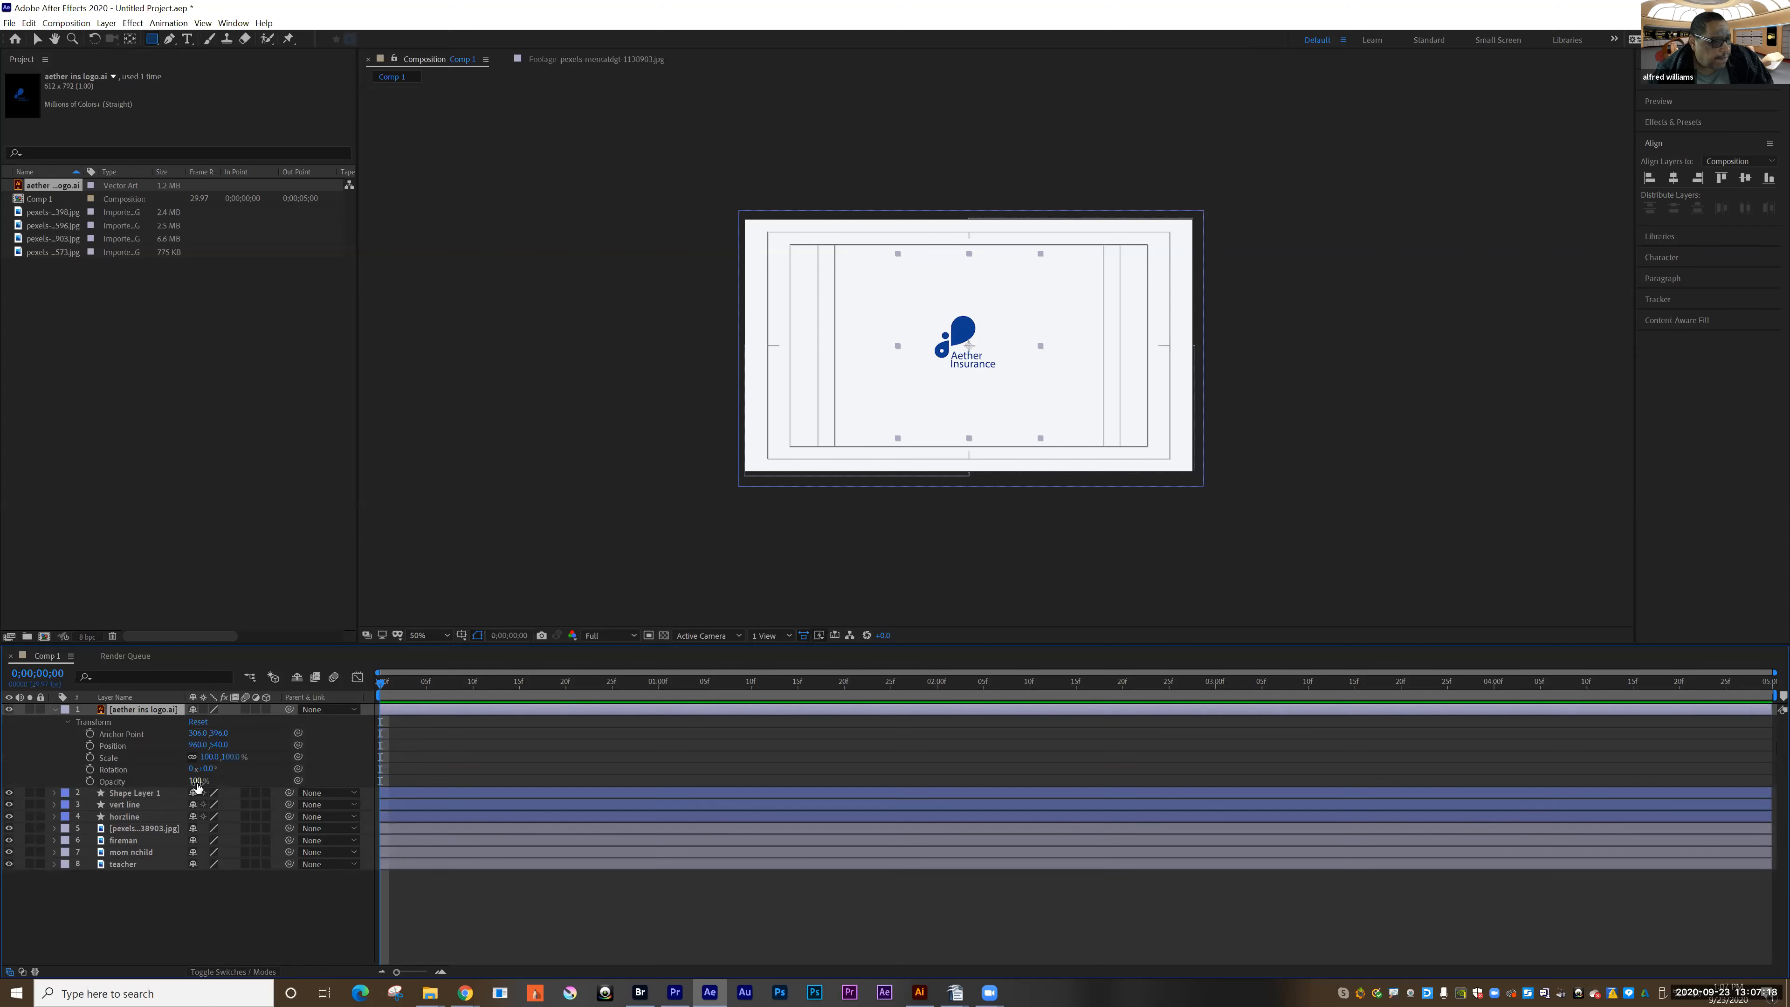
{"action": "left_click_drag", "start_coordinate": [214, 758], "coordinate": [249, 763]}
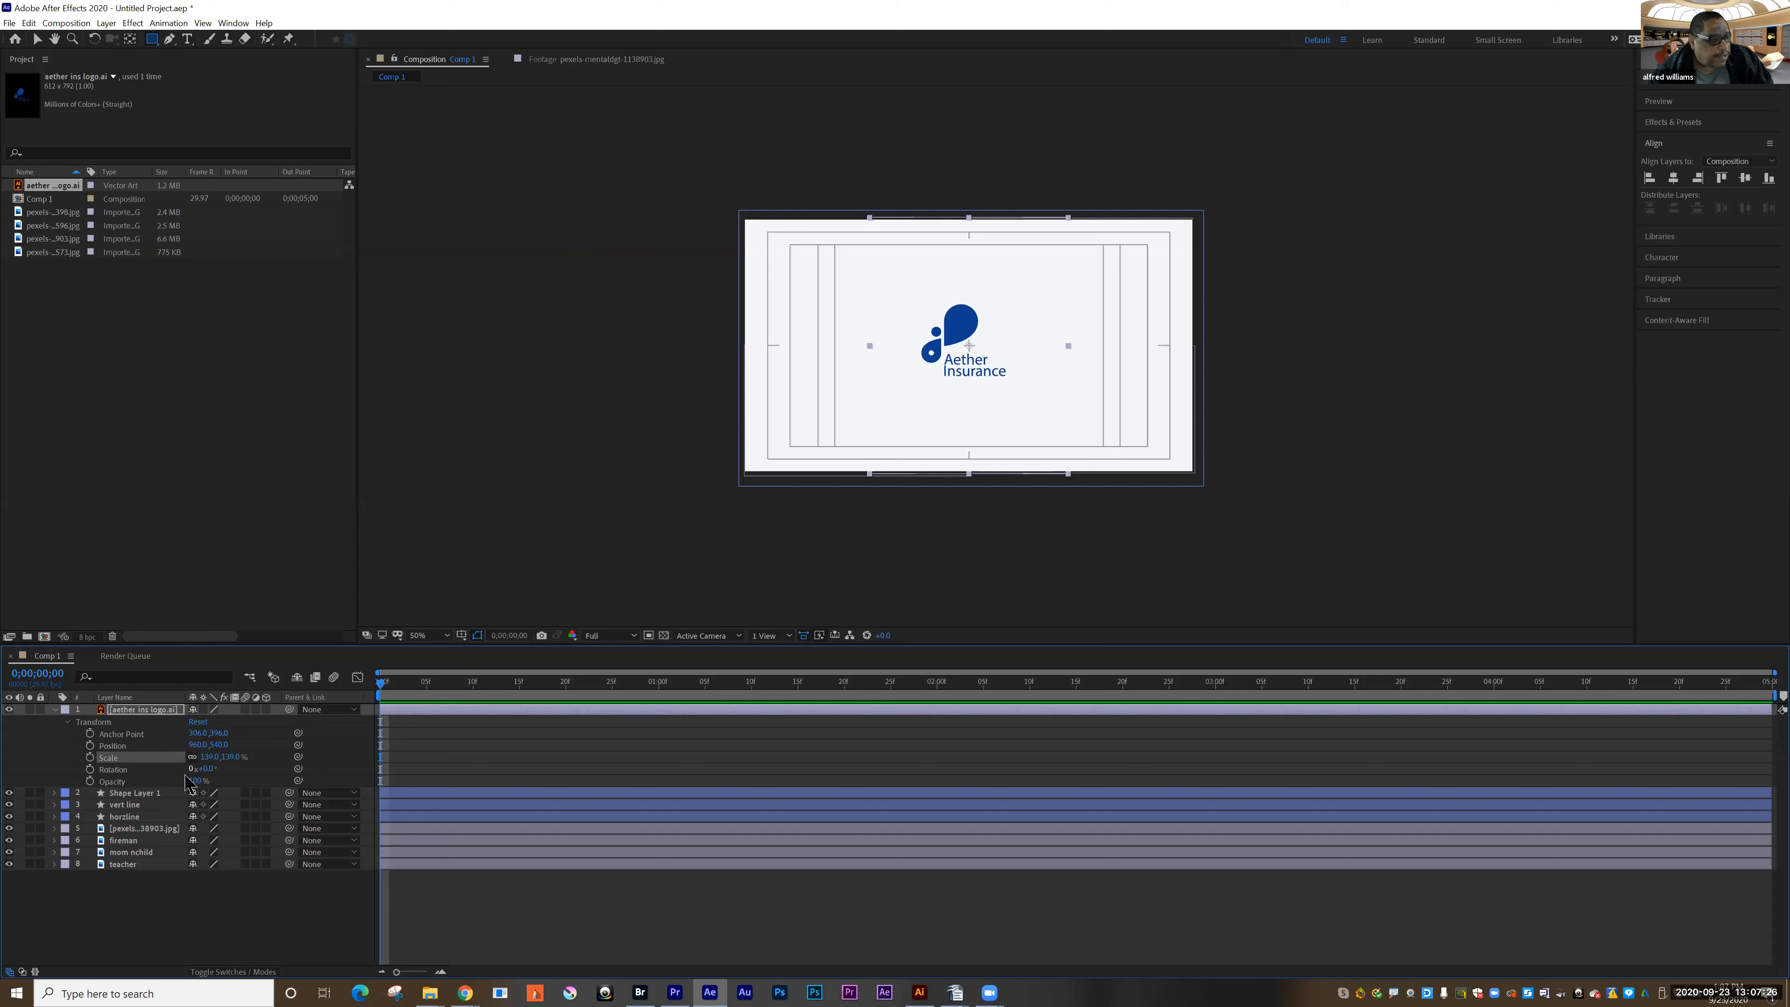
- Move the logo into the right half of the frame slightly below center, enlarge it to 161%, and collapse its properties
{"action": "left_click_drag", "start_coordinate": [224, 744], "coordinate": [237, 744]}
{"action": "key", "text": "ctrl+z"}
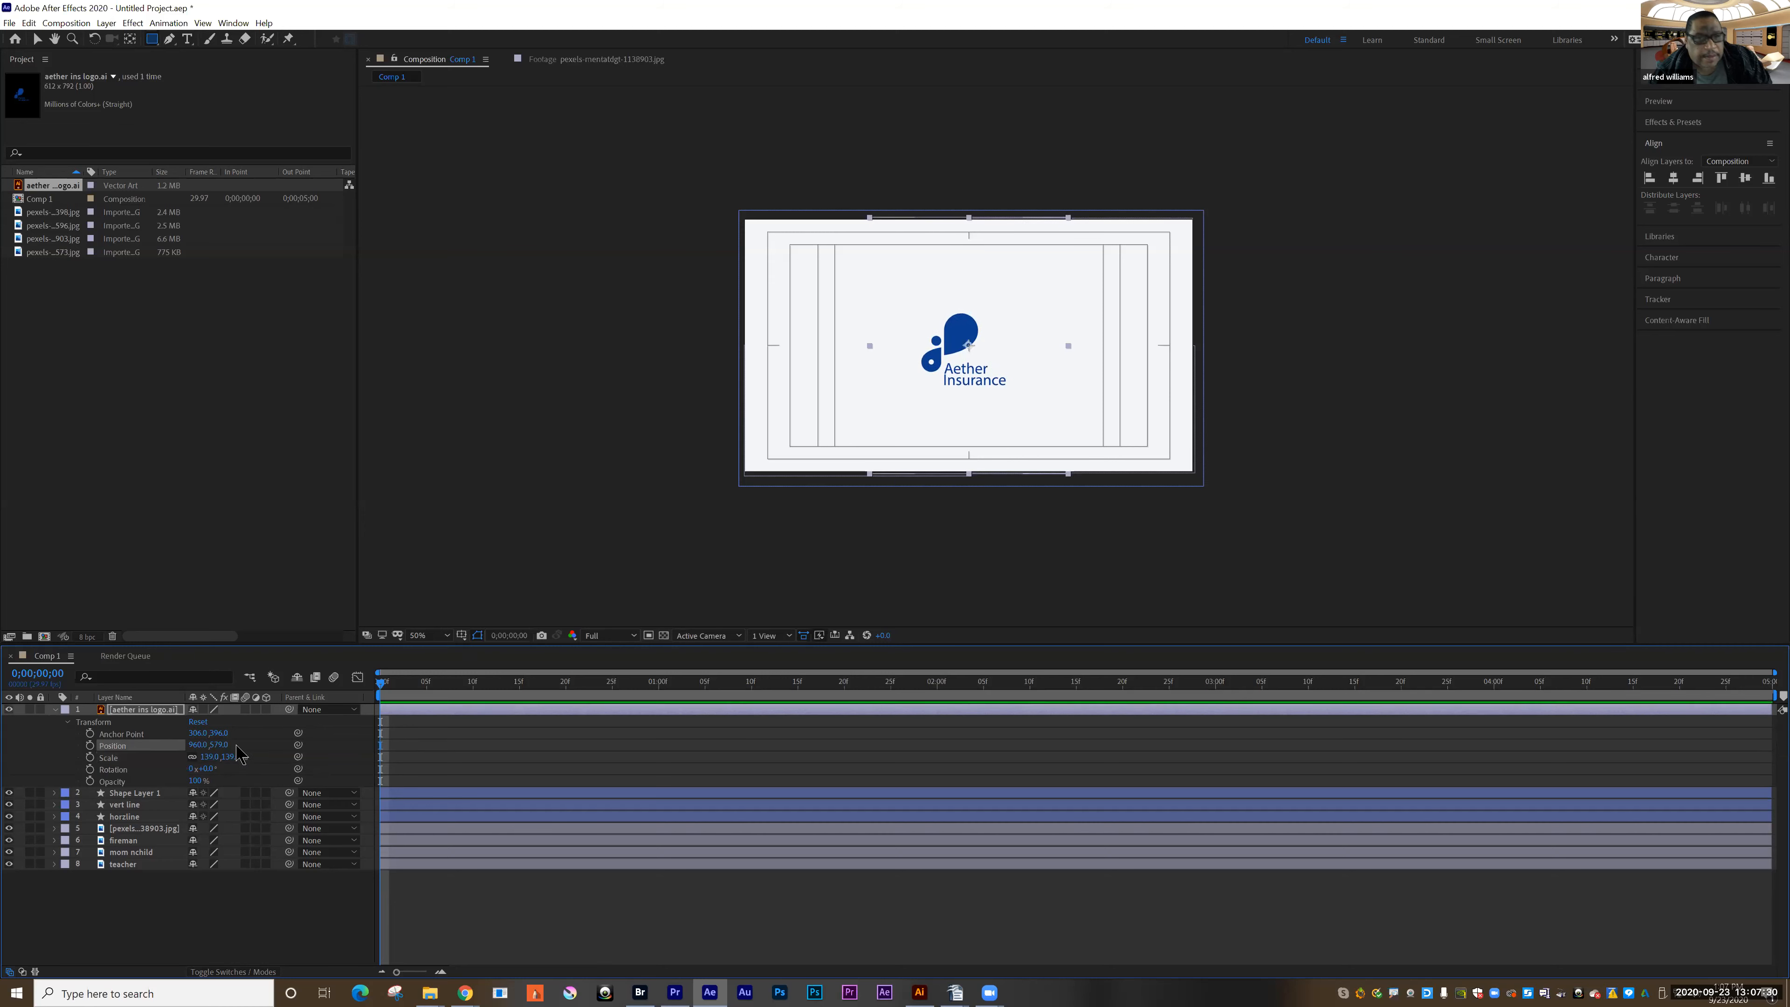
{"action": "left_click_drag", "start_coordinate": [192, 745], "coordinate": [380, 748]}
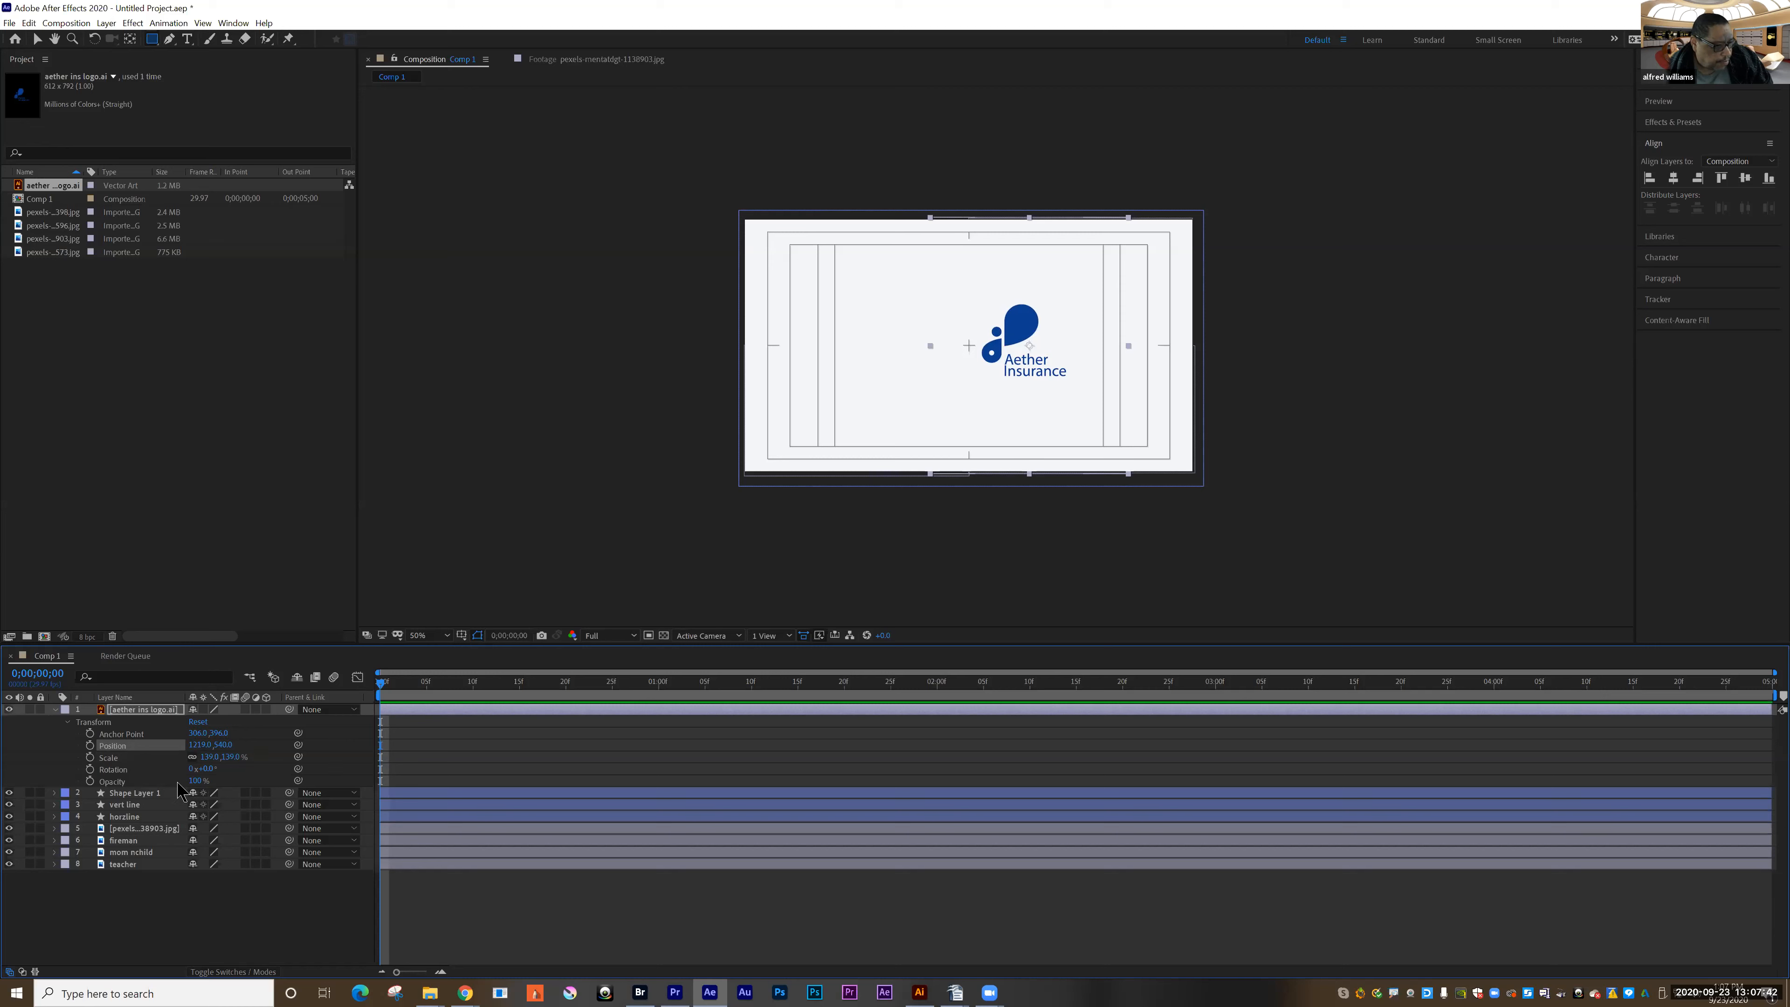
{"action": "left_click_drag", "start_coordinate": [223, 757], "coordinate": [232, 756]}
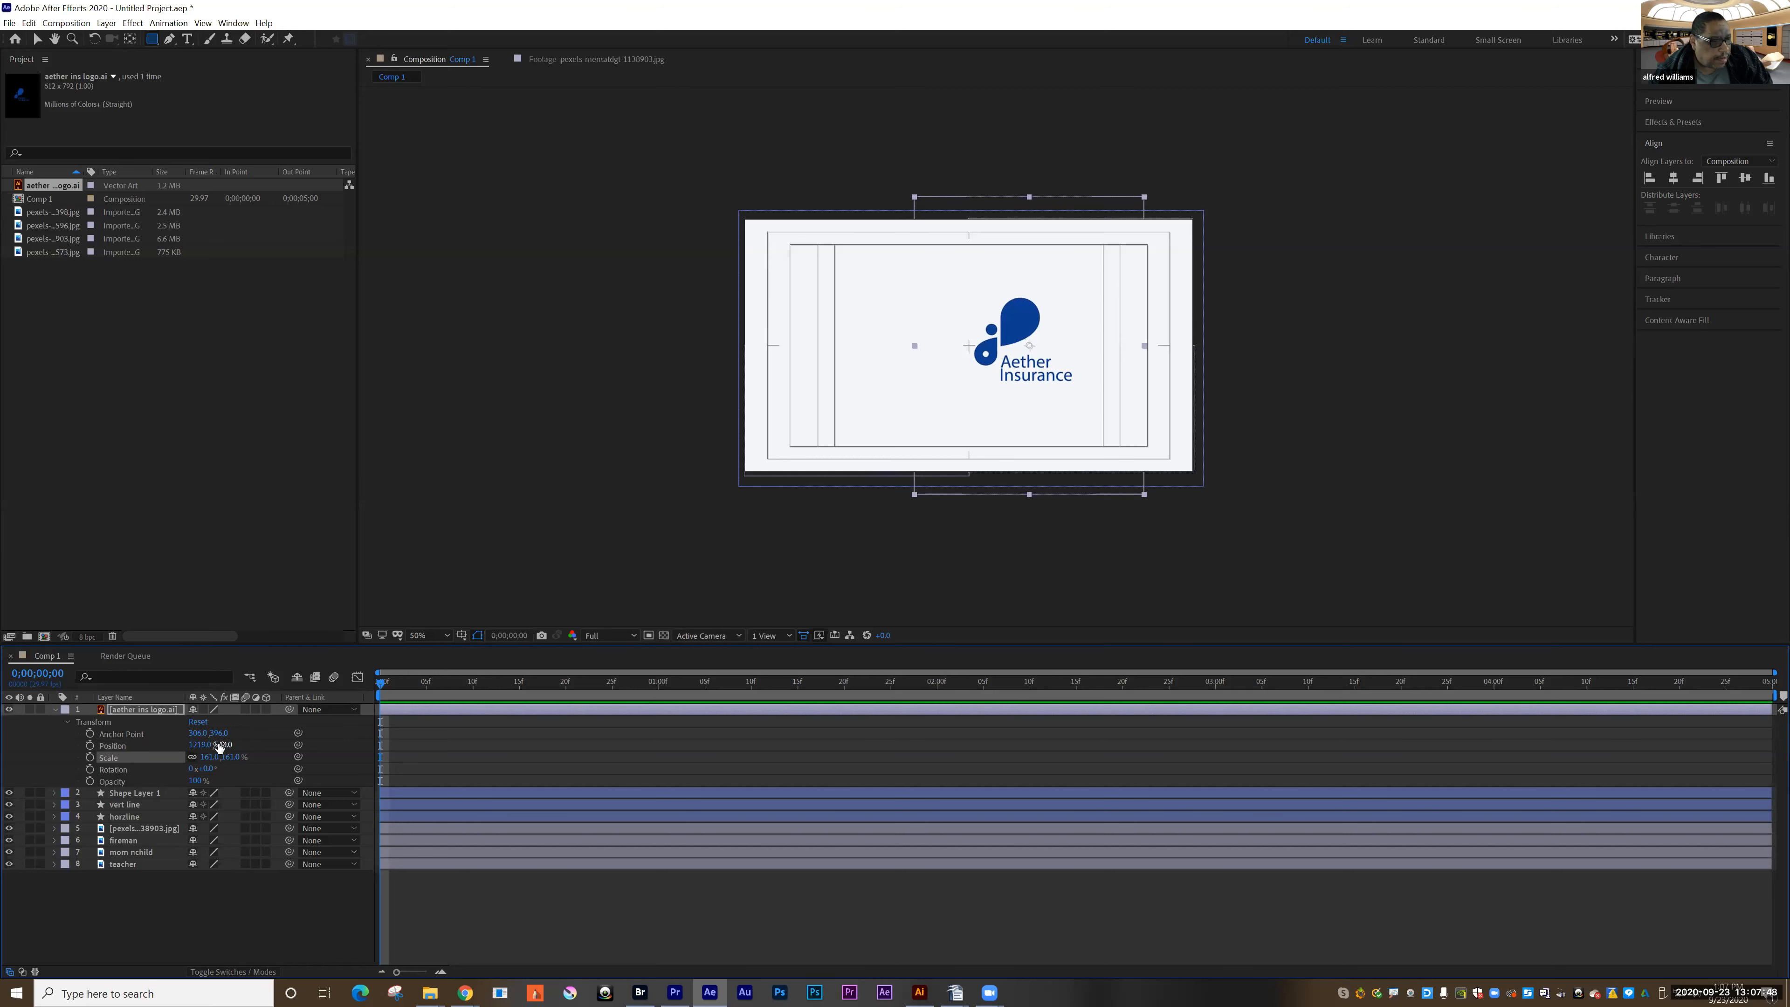
{"action": "left_click_drag", "start_coordinate": [220, 745], "coordinate": [236, 744]}
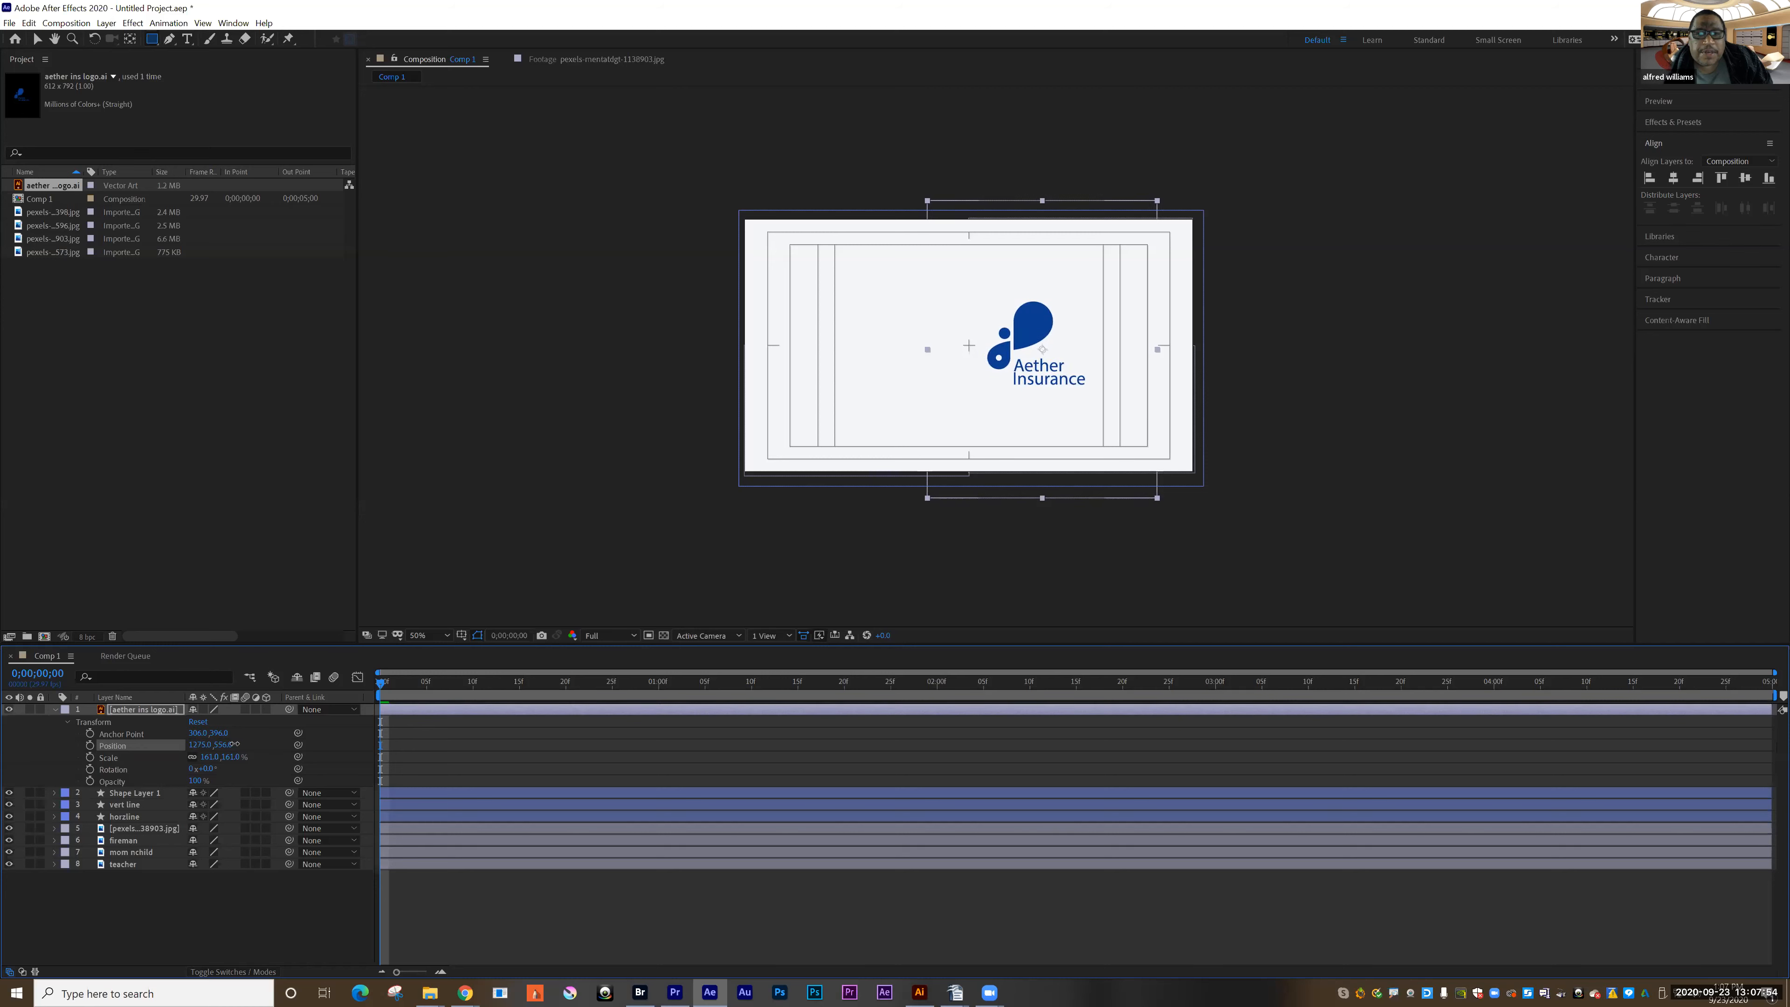
{"action": "key", "text": "ctrl+s"}
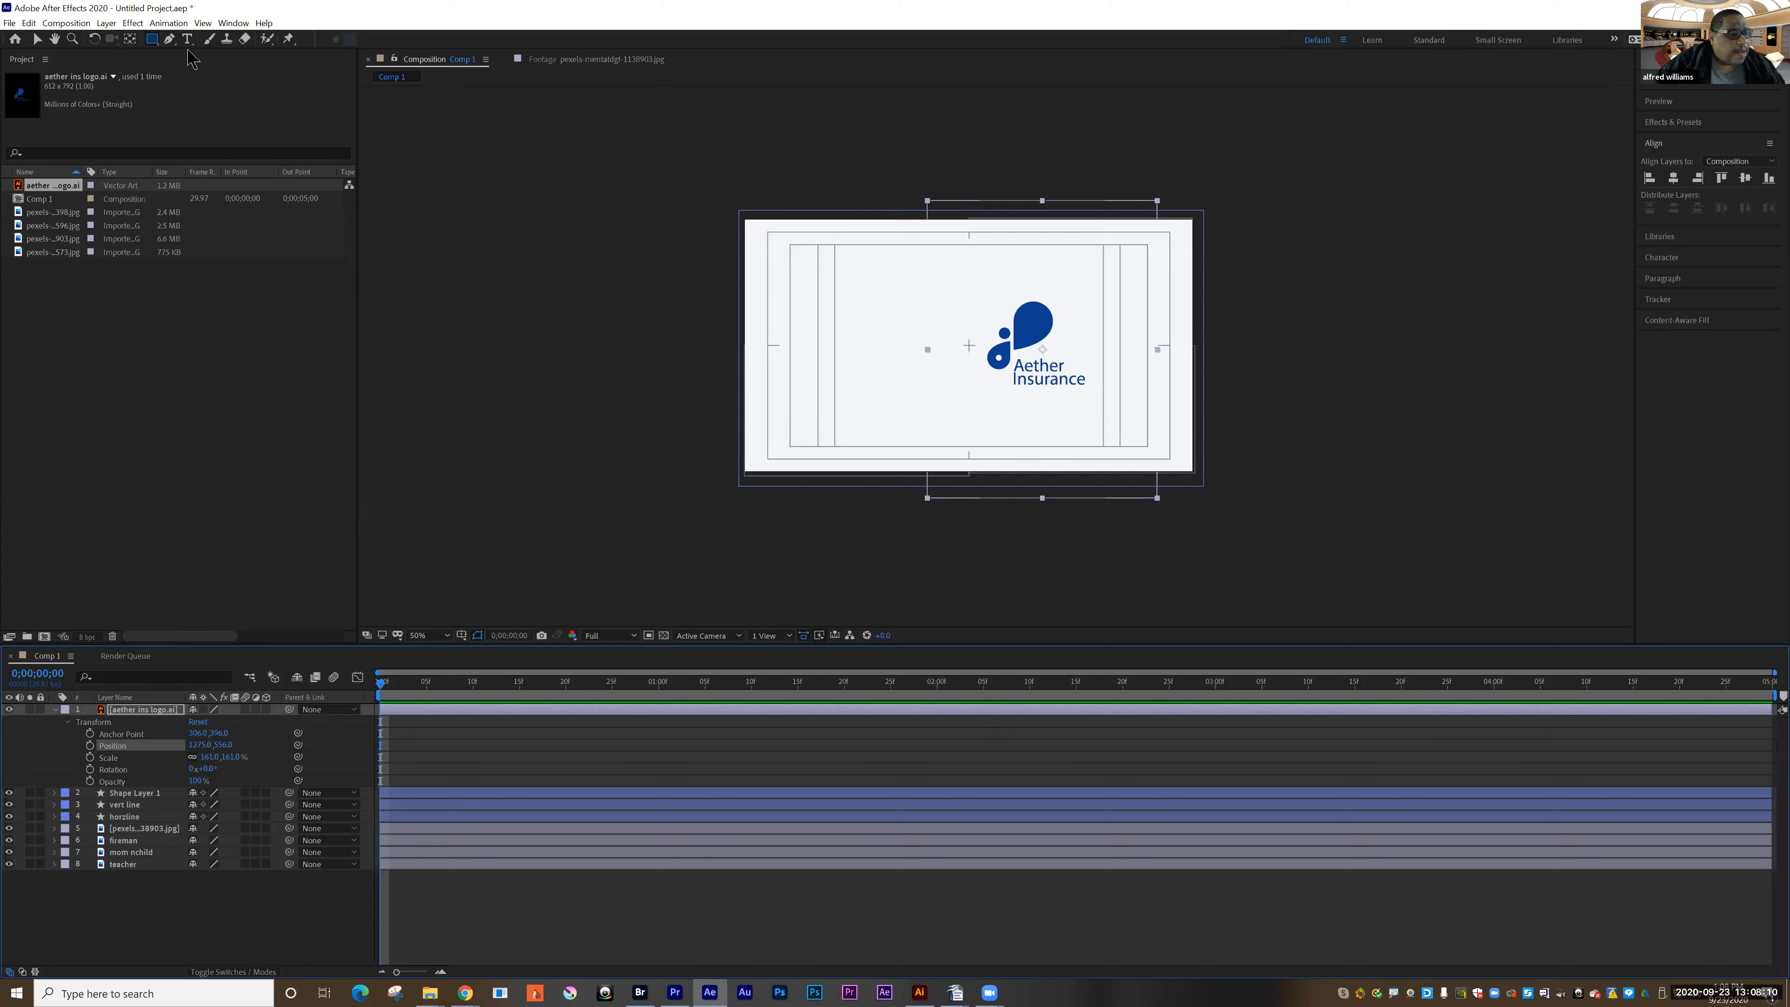
{"action": "left_click", "coordinate": [55, 709]}
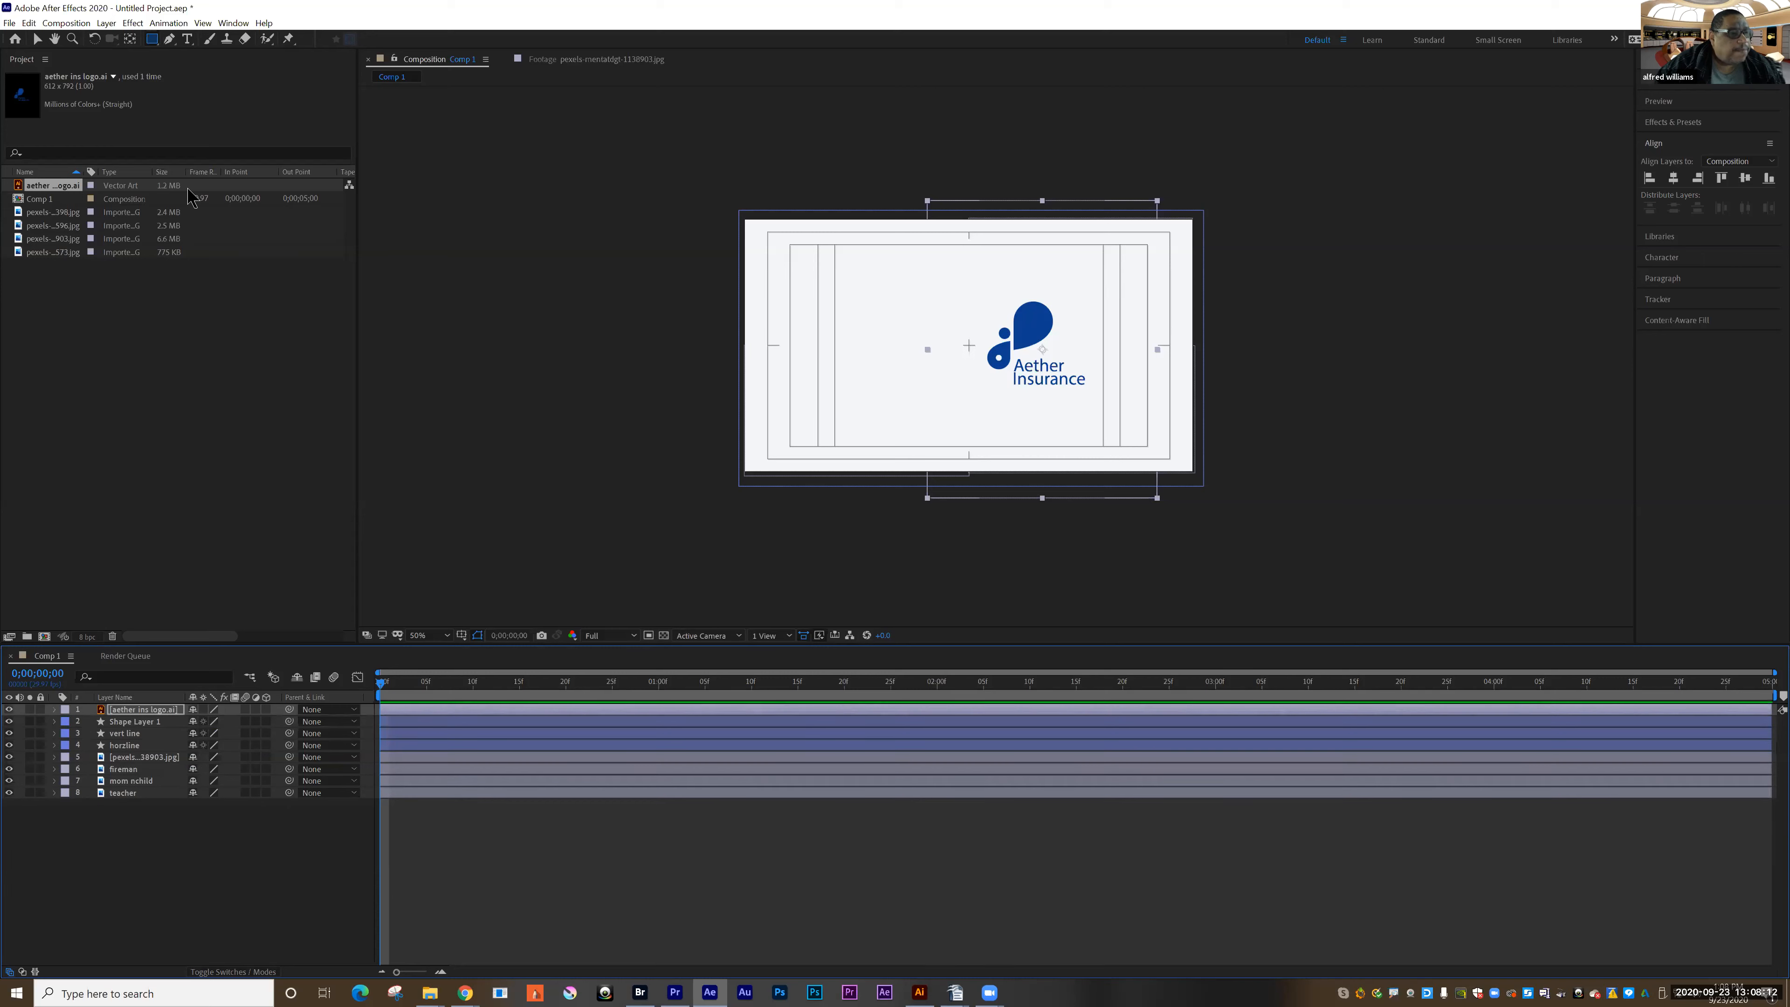
- Start the Type tool and set the text fill color by sampling the logo's blue
{"action": "left_click", "coordinate": [186, 39]}
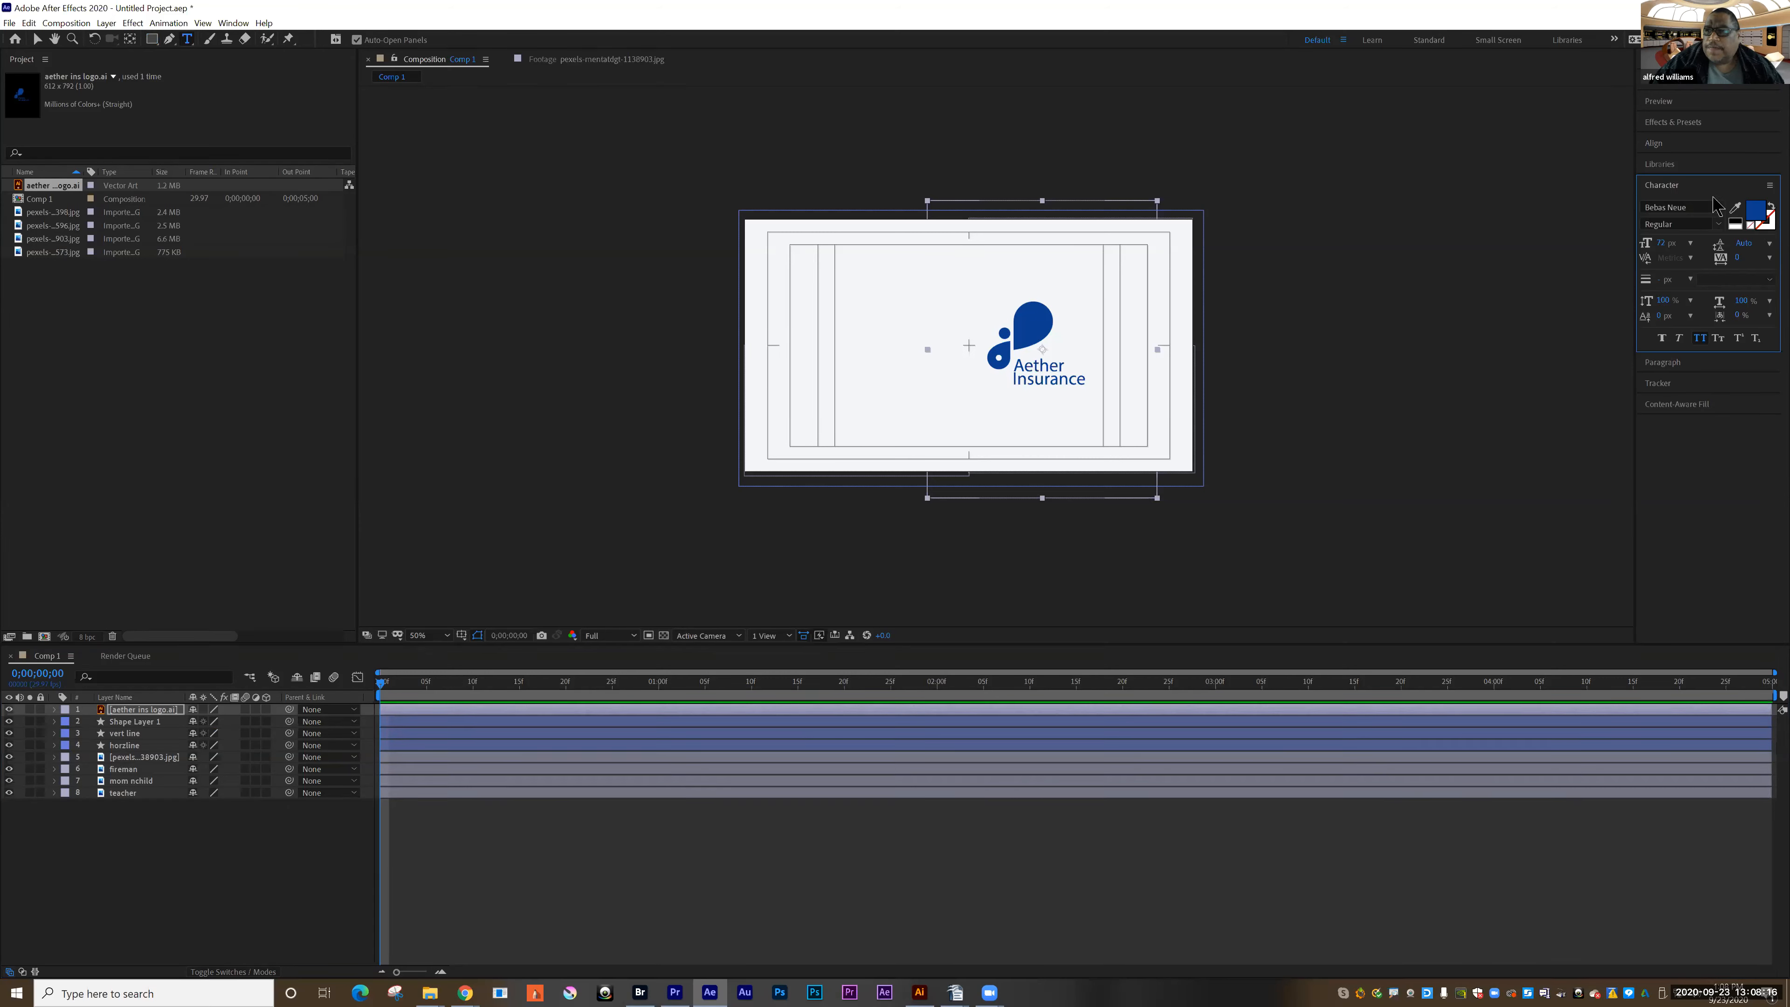
{"action": "left_click", "coordinate": [1734, 208]}
{"action": "left_click", "coordinate": [1042, 316]}
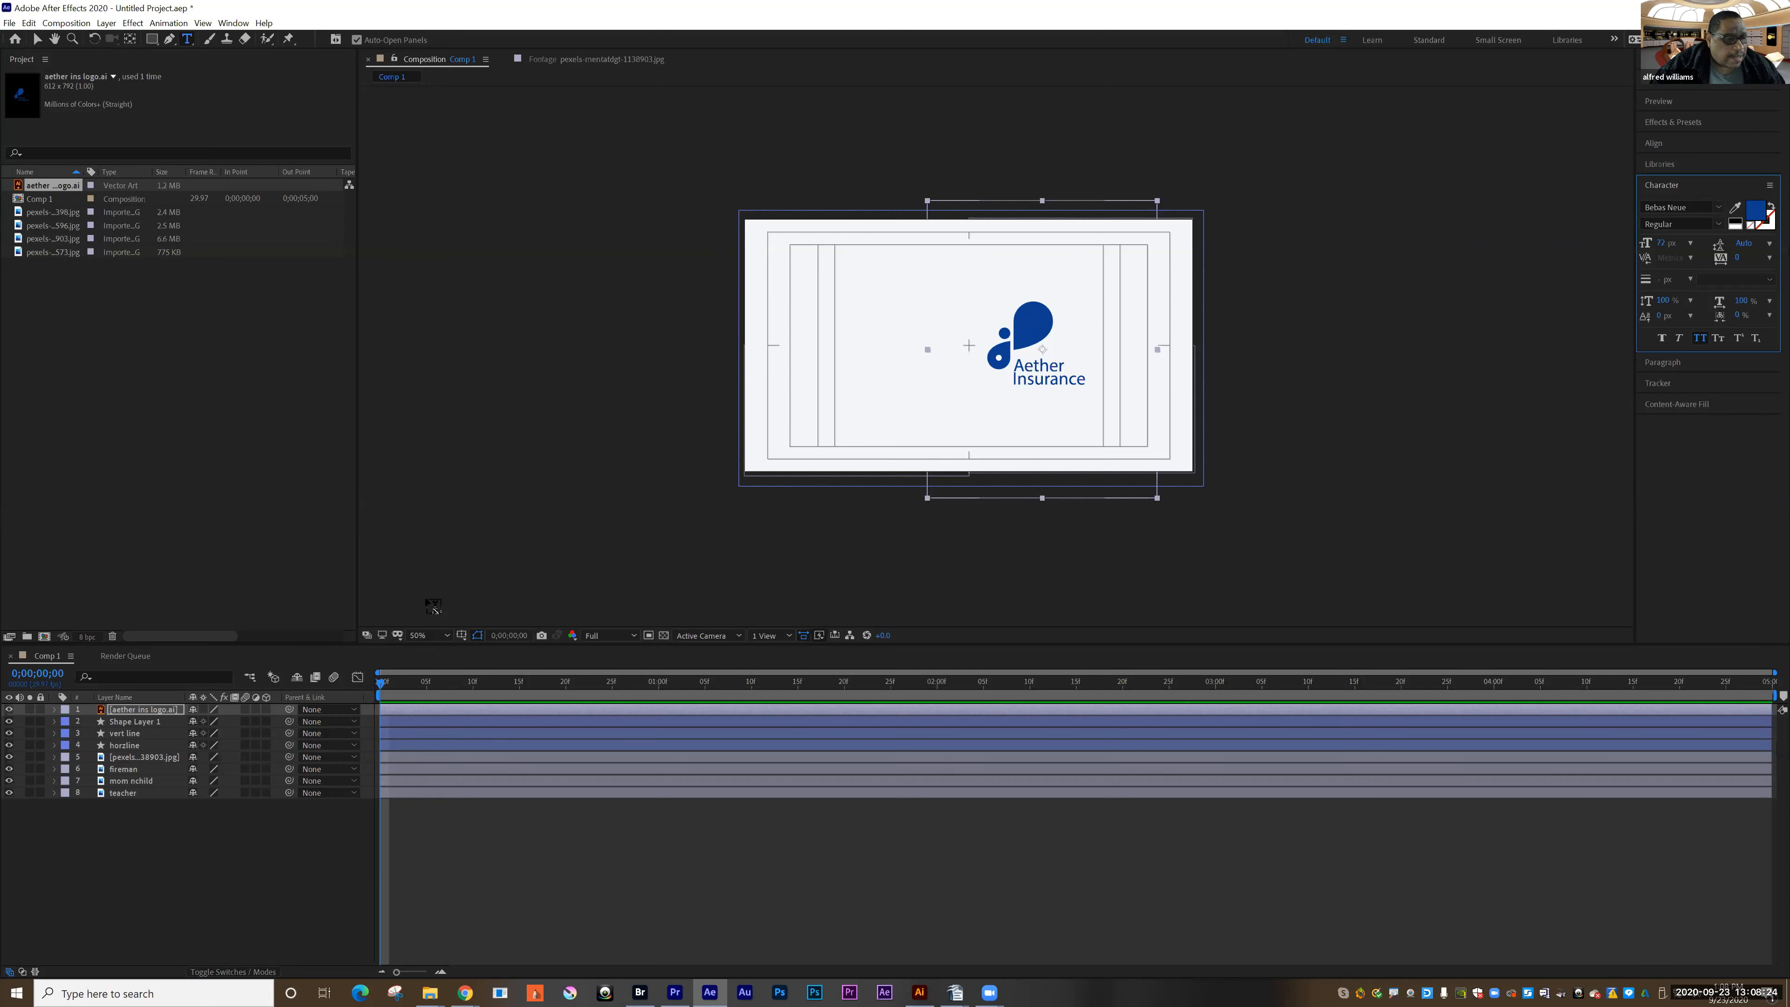
- Add a text layer reading "Reliabilitgy" in the white area beside the logo, with the view fitted up to 100%
{"action": "left_click", "coordinate": [428, 635]}
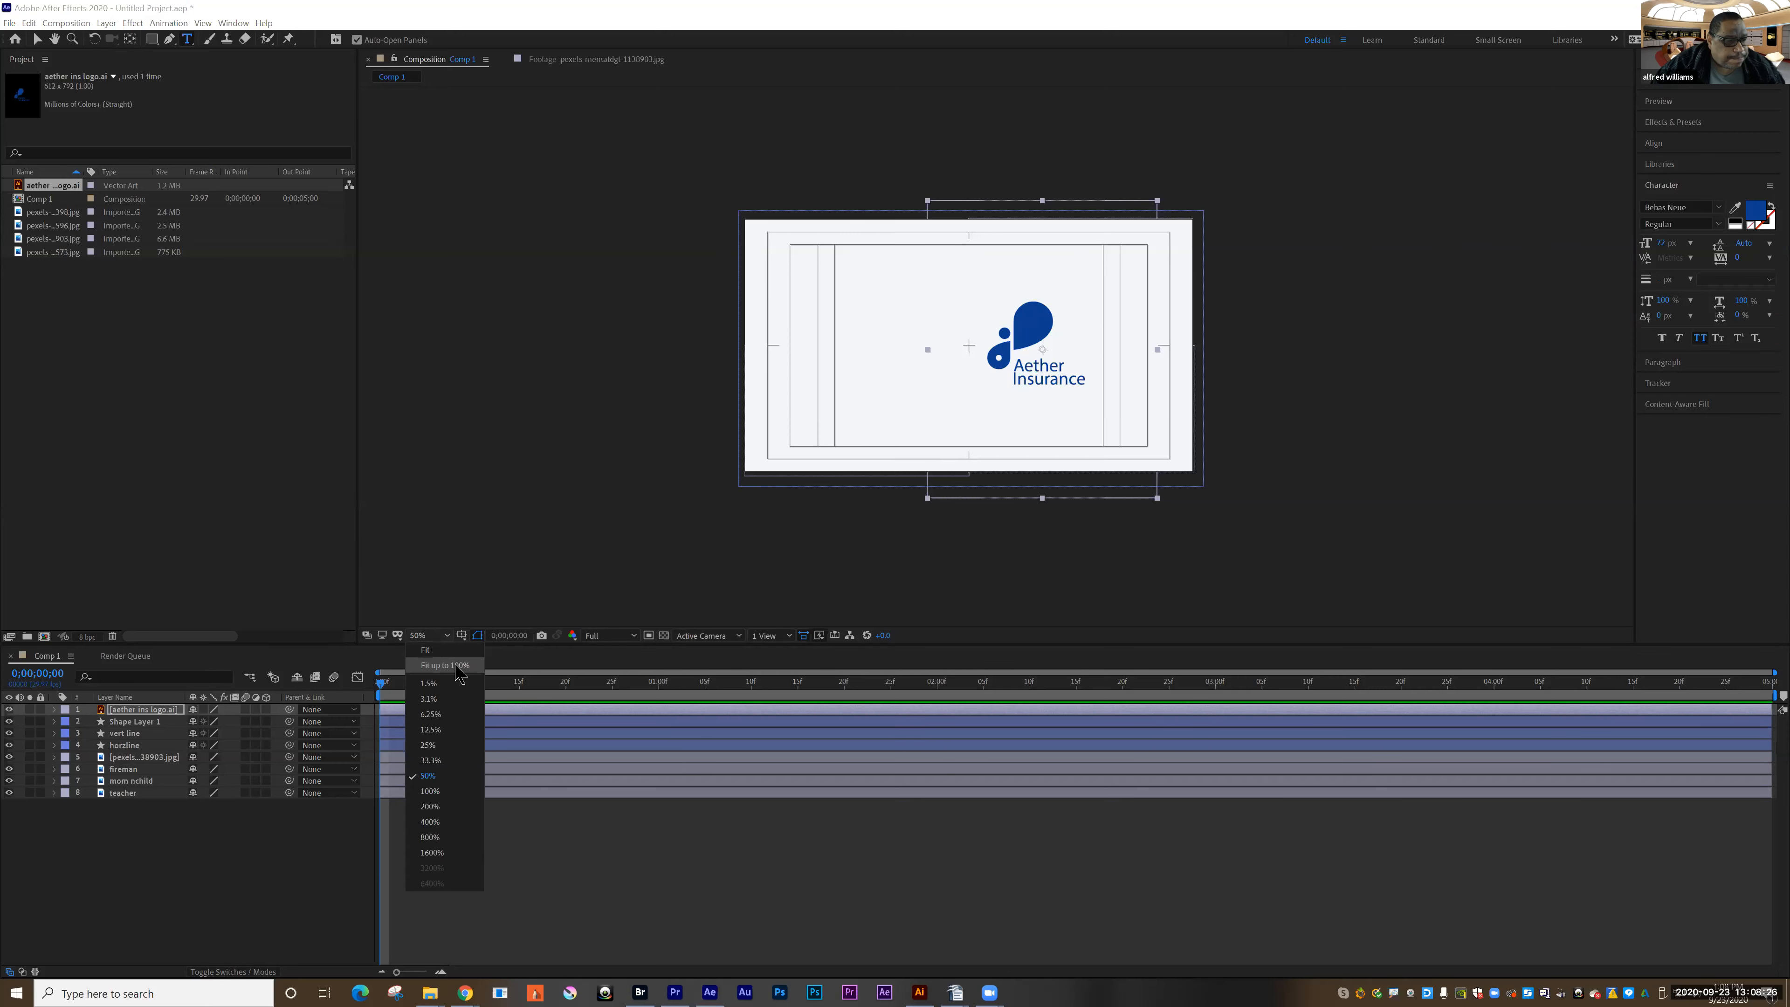
{"action": "left_click", "coordinate": [456, 667]}
{"action": "left_click", "coordinate": [803, 376]}
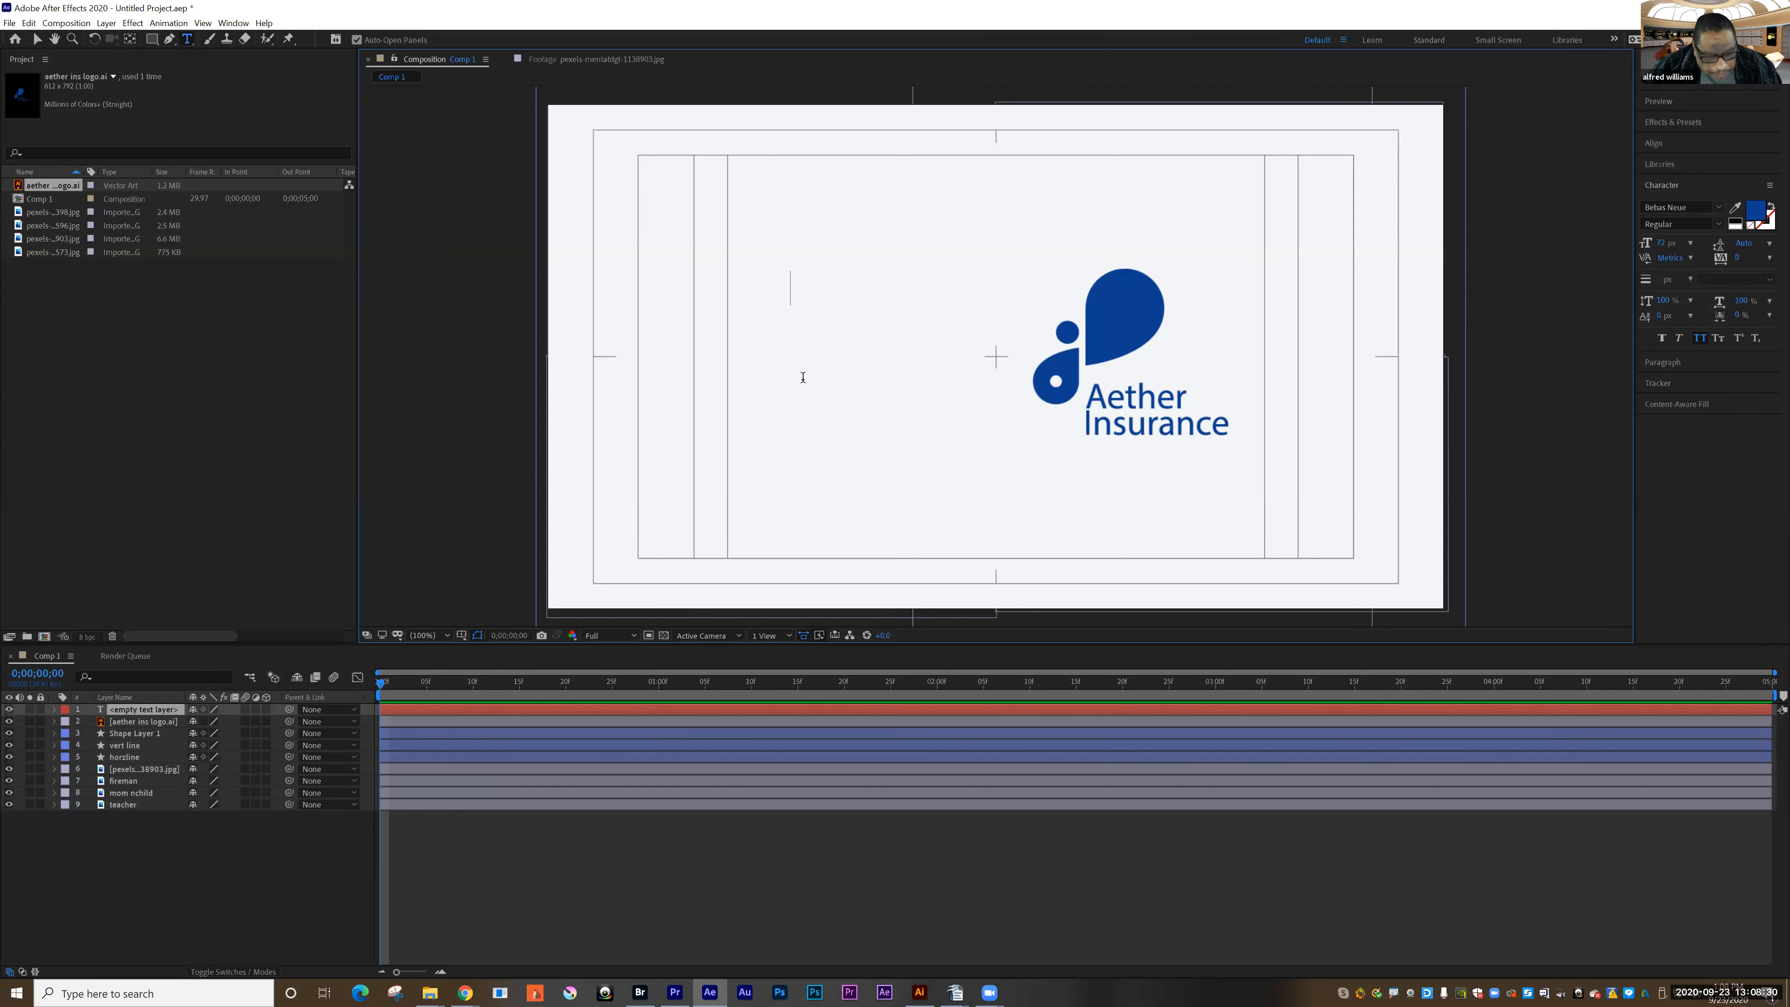
{"action": "type", "text": "Reliabilitgy"}
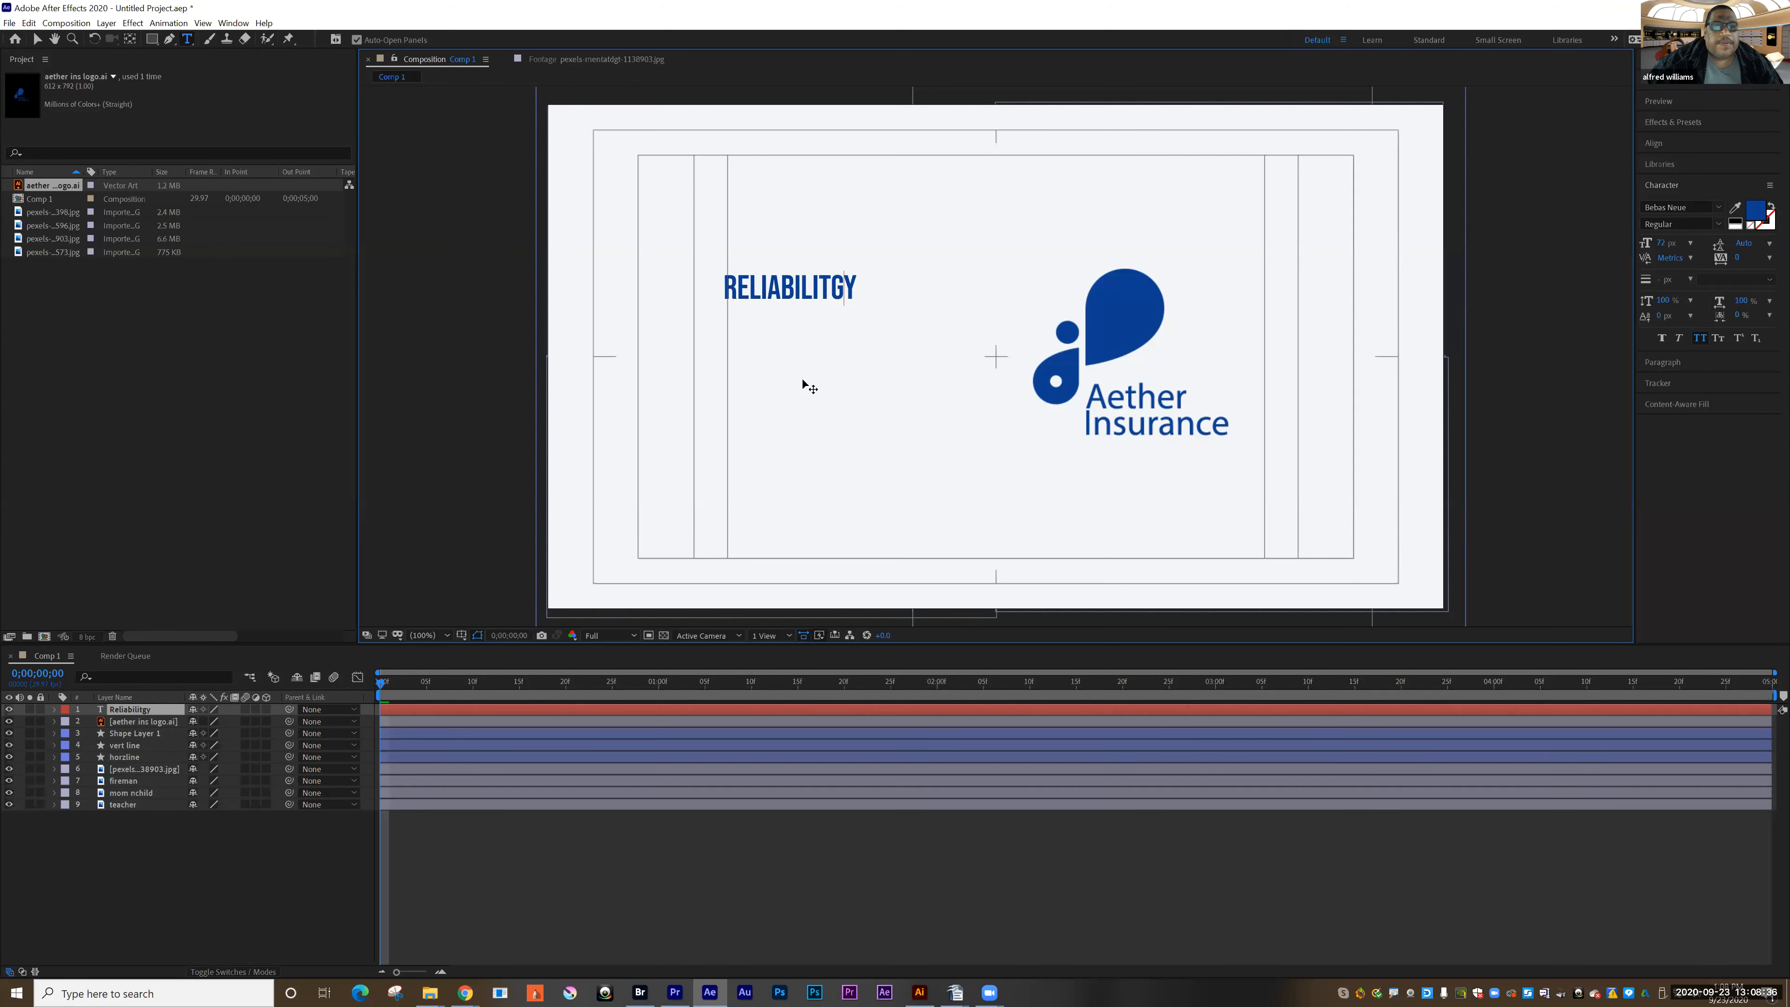
- Correct the text to read "Reliability" and move it close beside the logo, just above the frame's center
{"action": "key", "text": "Delete"}
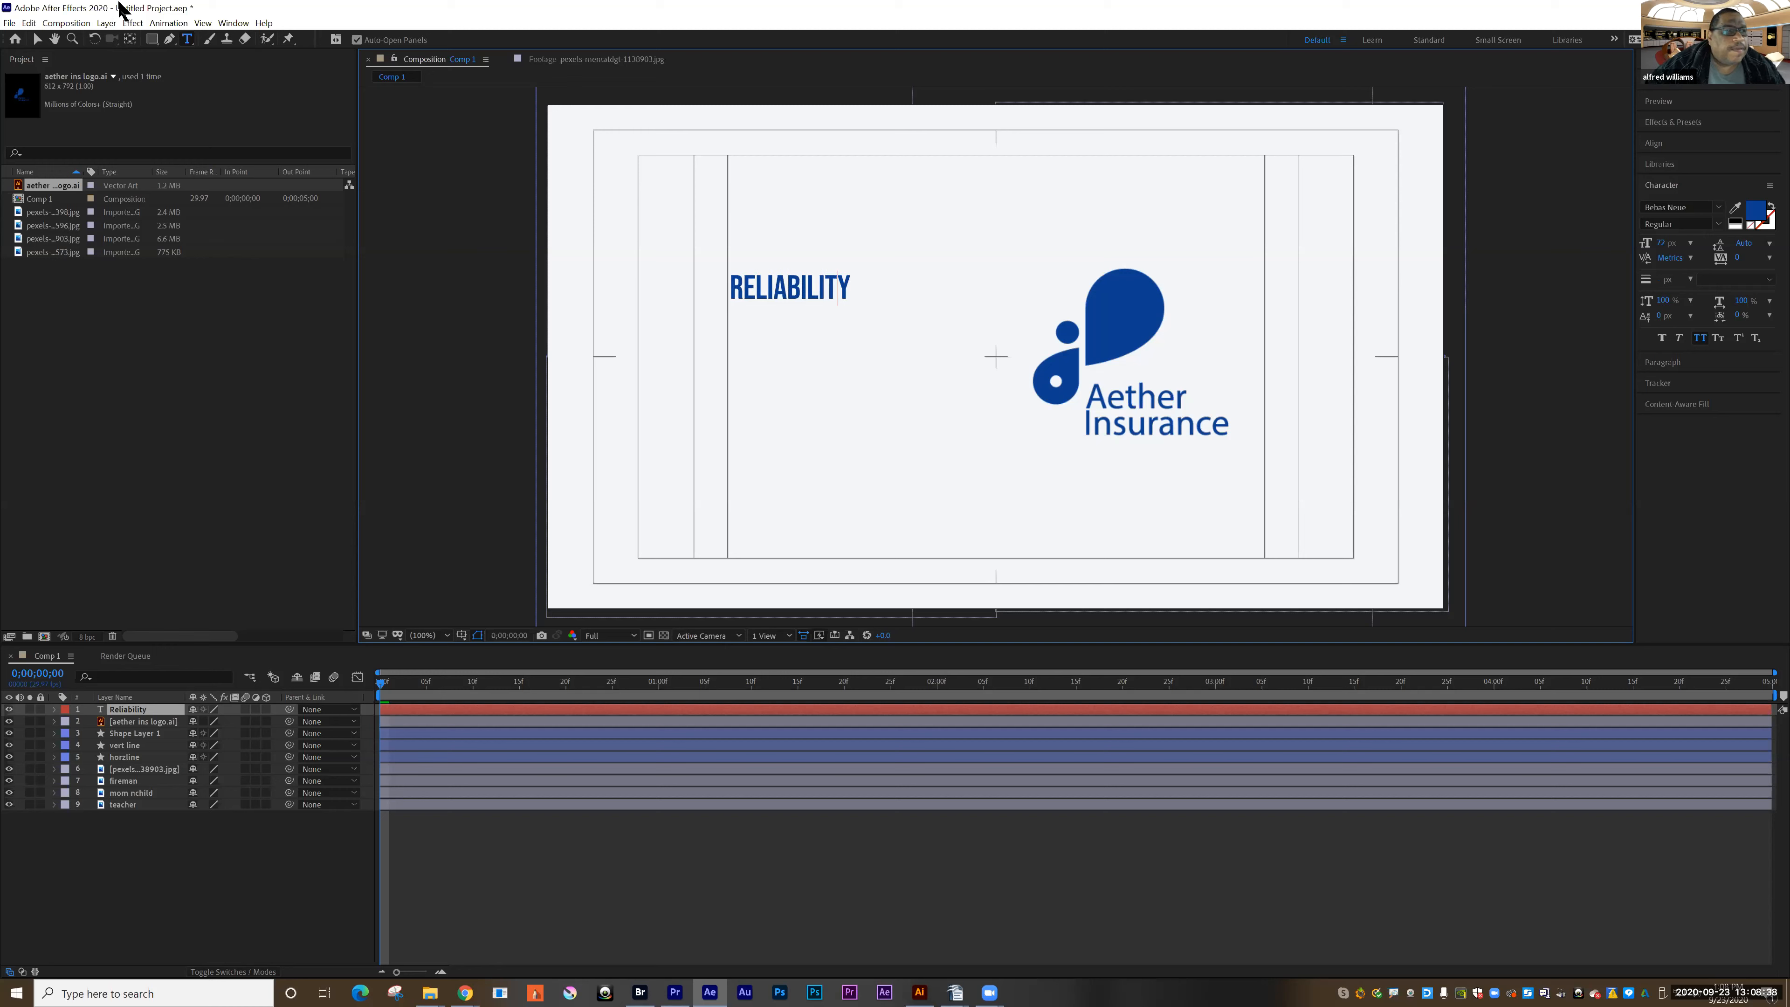
{"action": "left_click", "coordinate": [38, 39]}
{"action": "left_click_drag", "start_coordinate": [775, 292], "coordinate": [905, 320]}
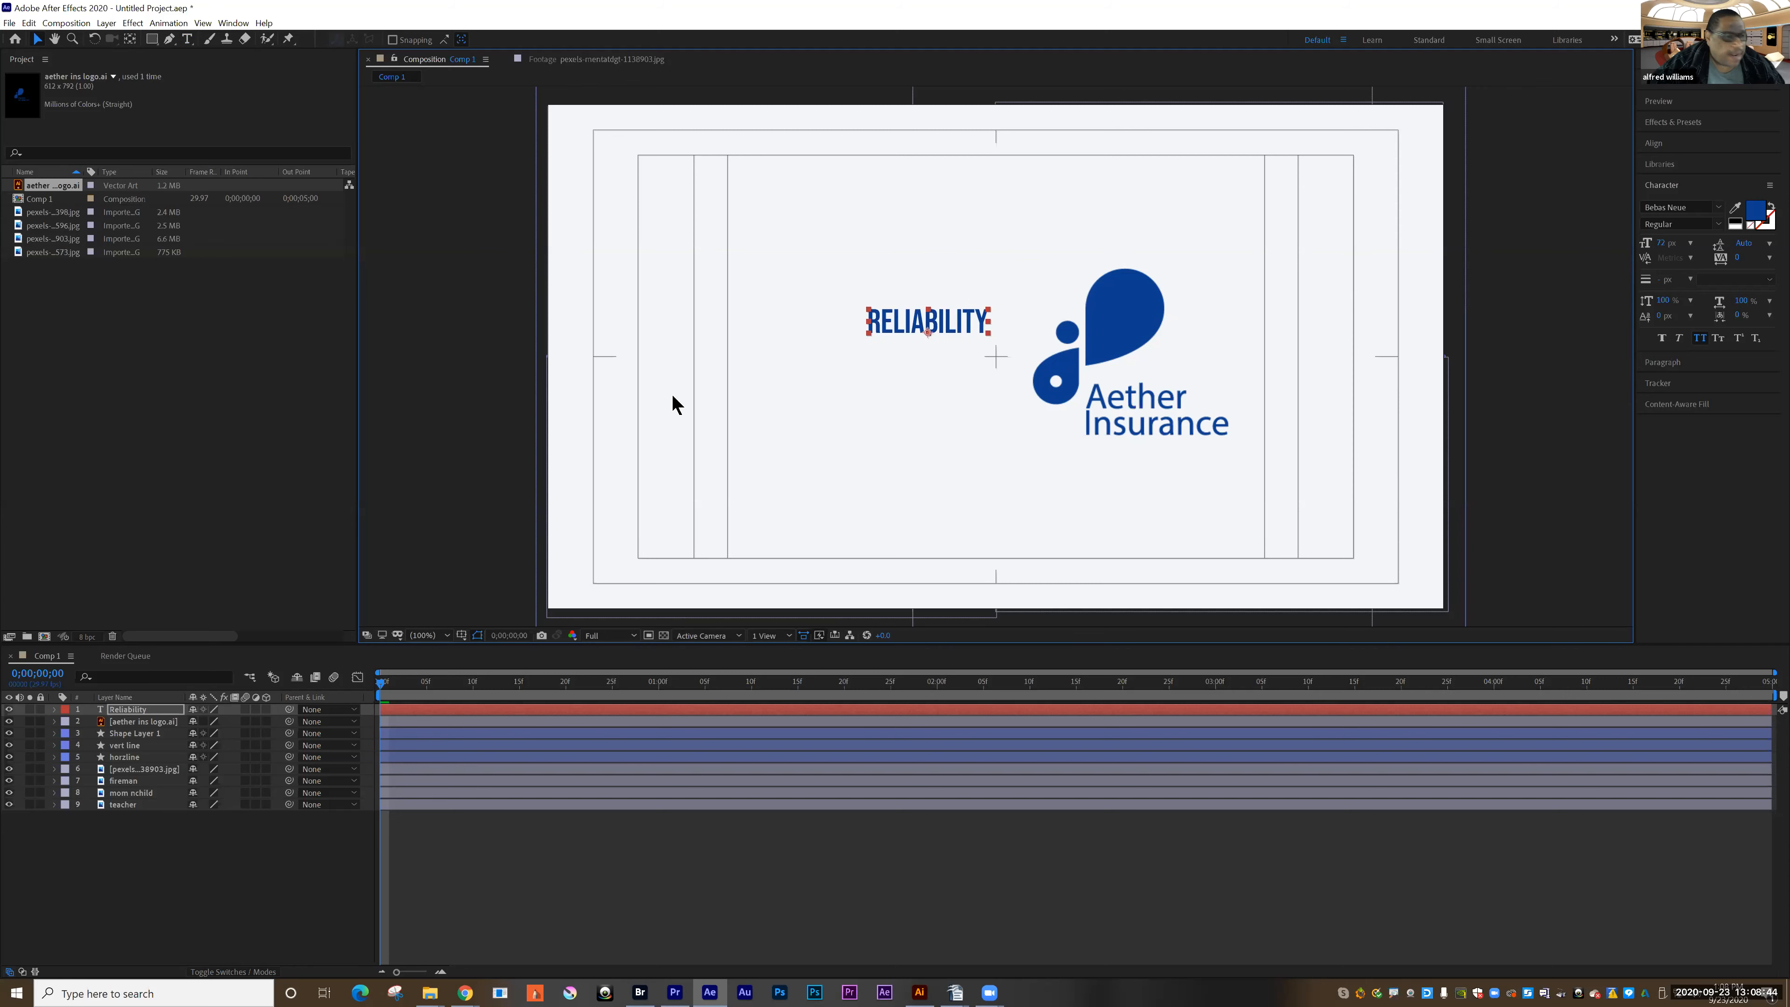
- Move the logo up slightly, and raise the Reliability text so it sits level with the logo's upper part
{"action": "left_click", "coordinate": [163, 722]}
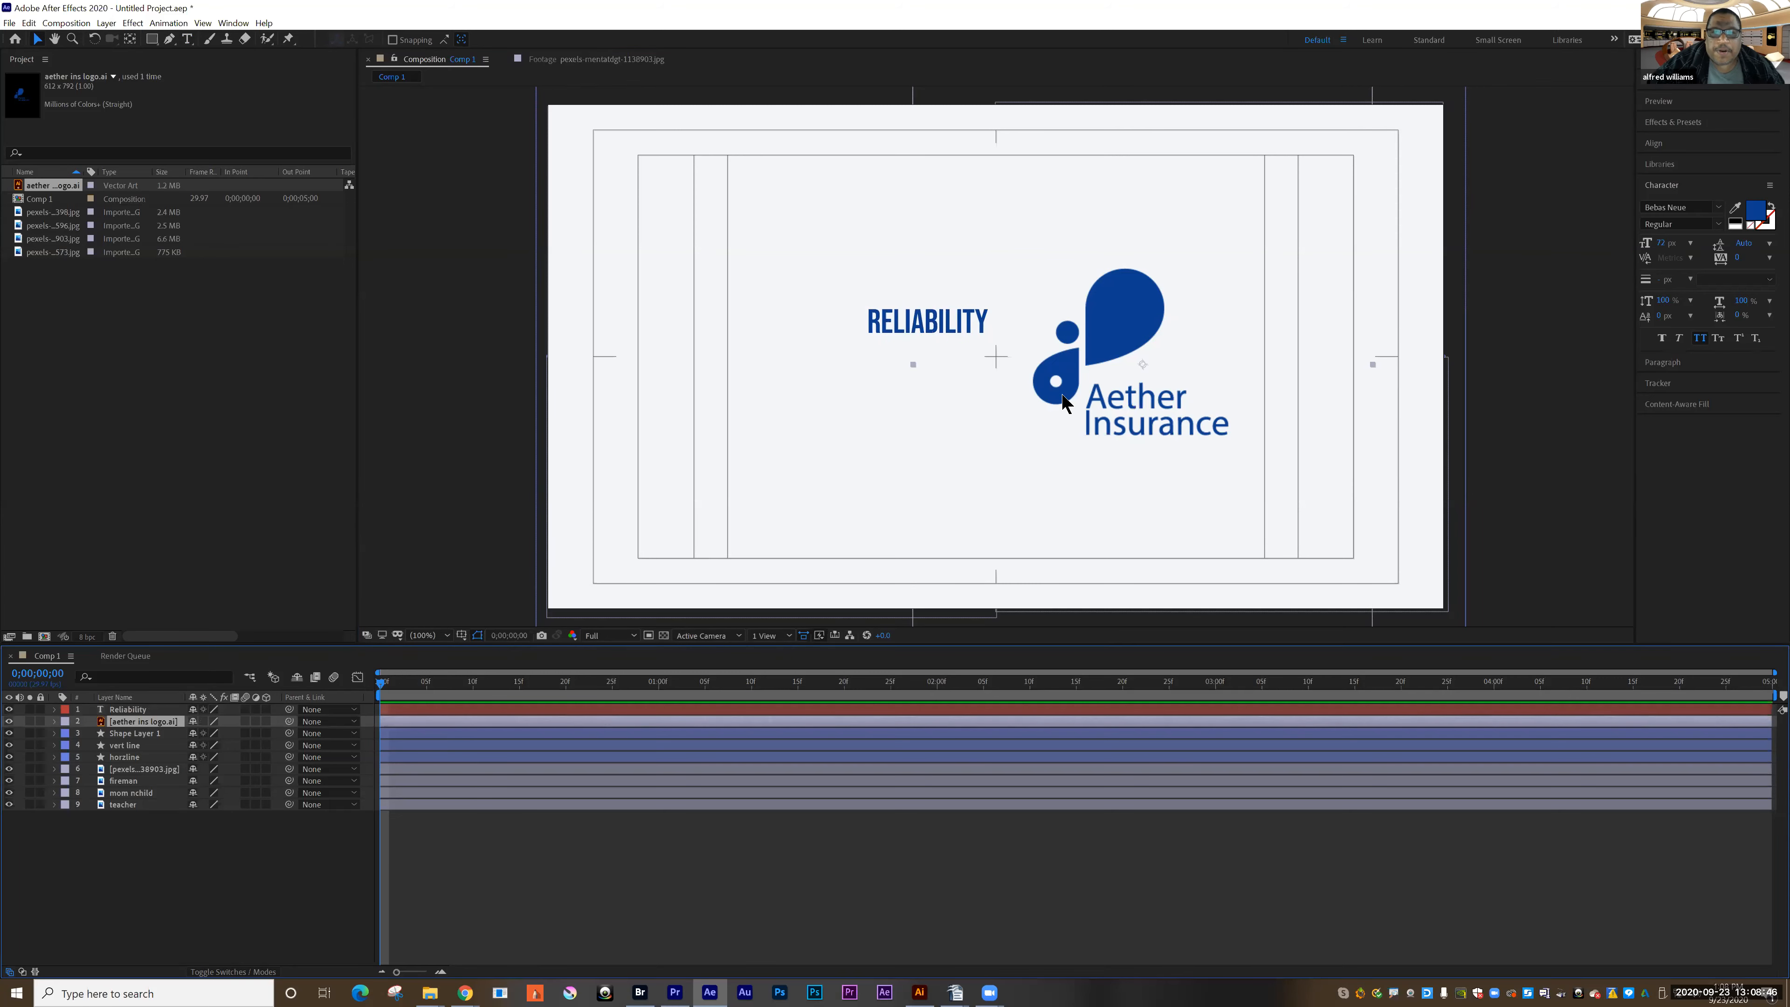
{"action": "left_click_drag", "start_coordinate": [1057, 386], "coordinate": [1057, 364]}
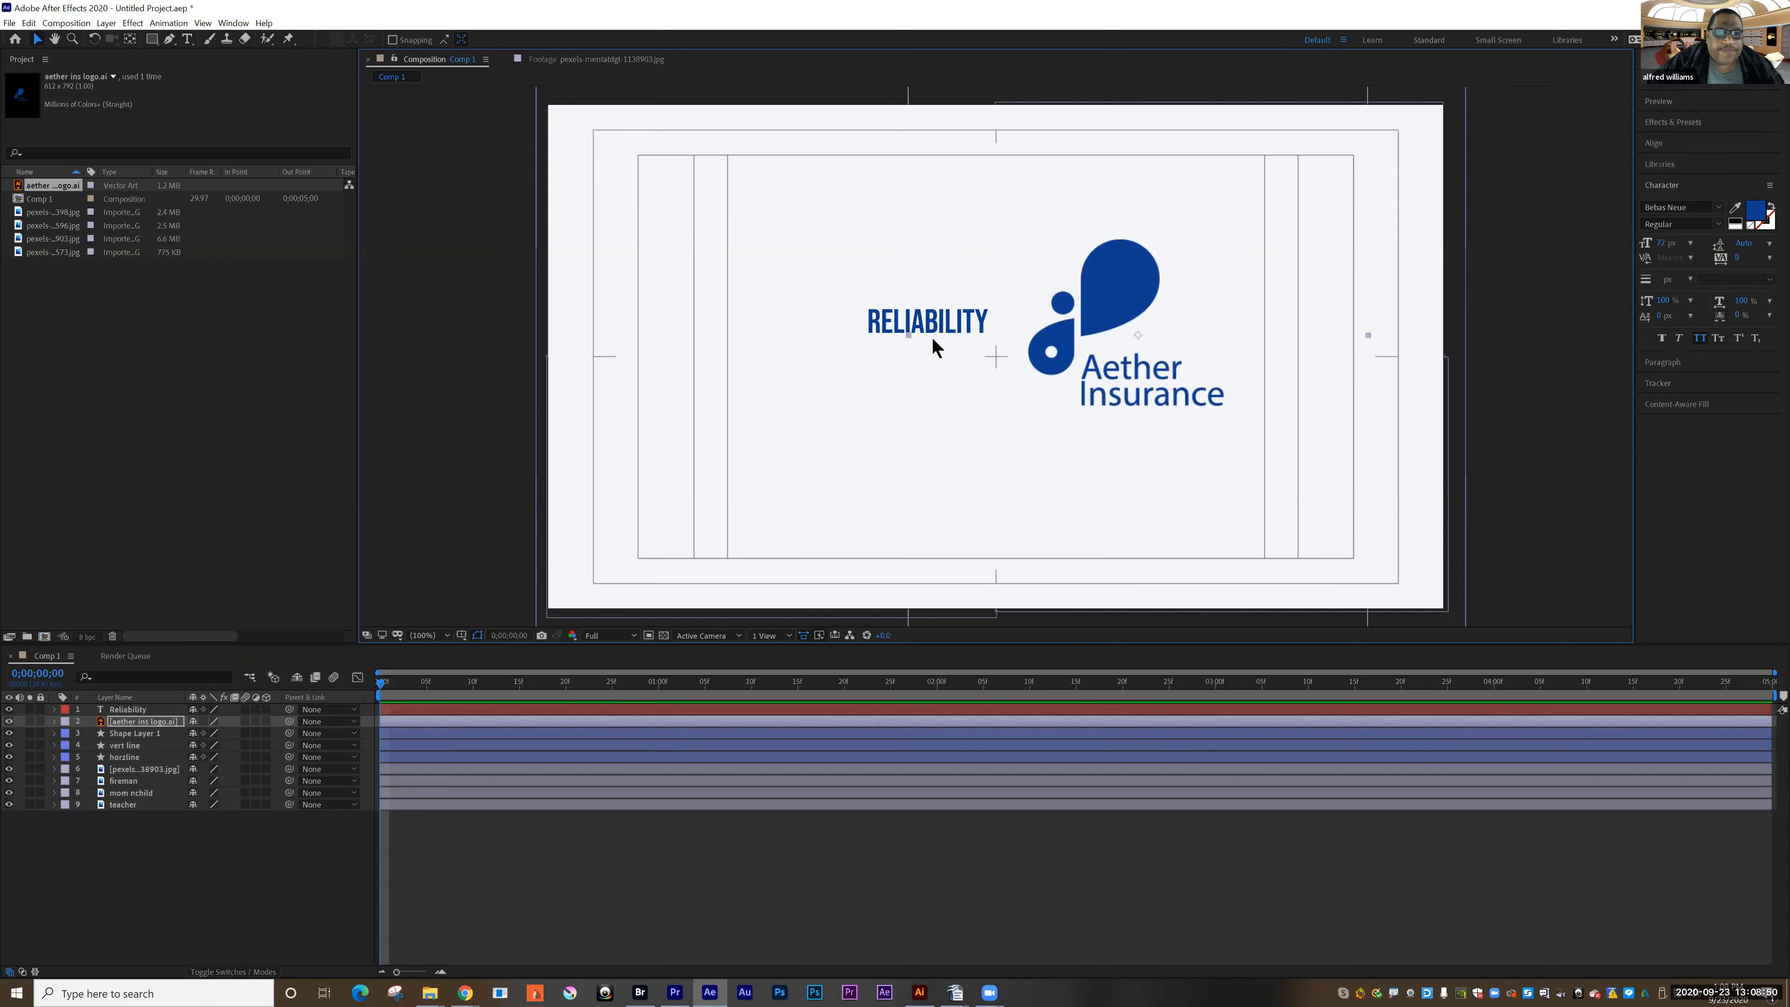
{"action": "left_click", "coordinate": [411, 375]}
{"action": "left_click", "coordinate": [891, 317]}
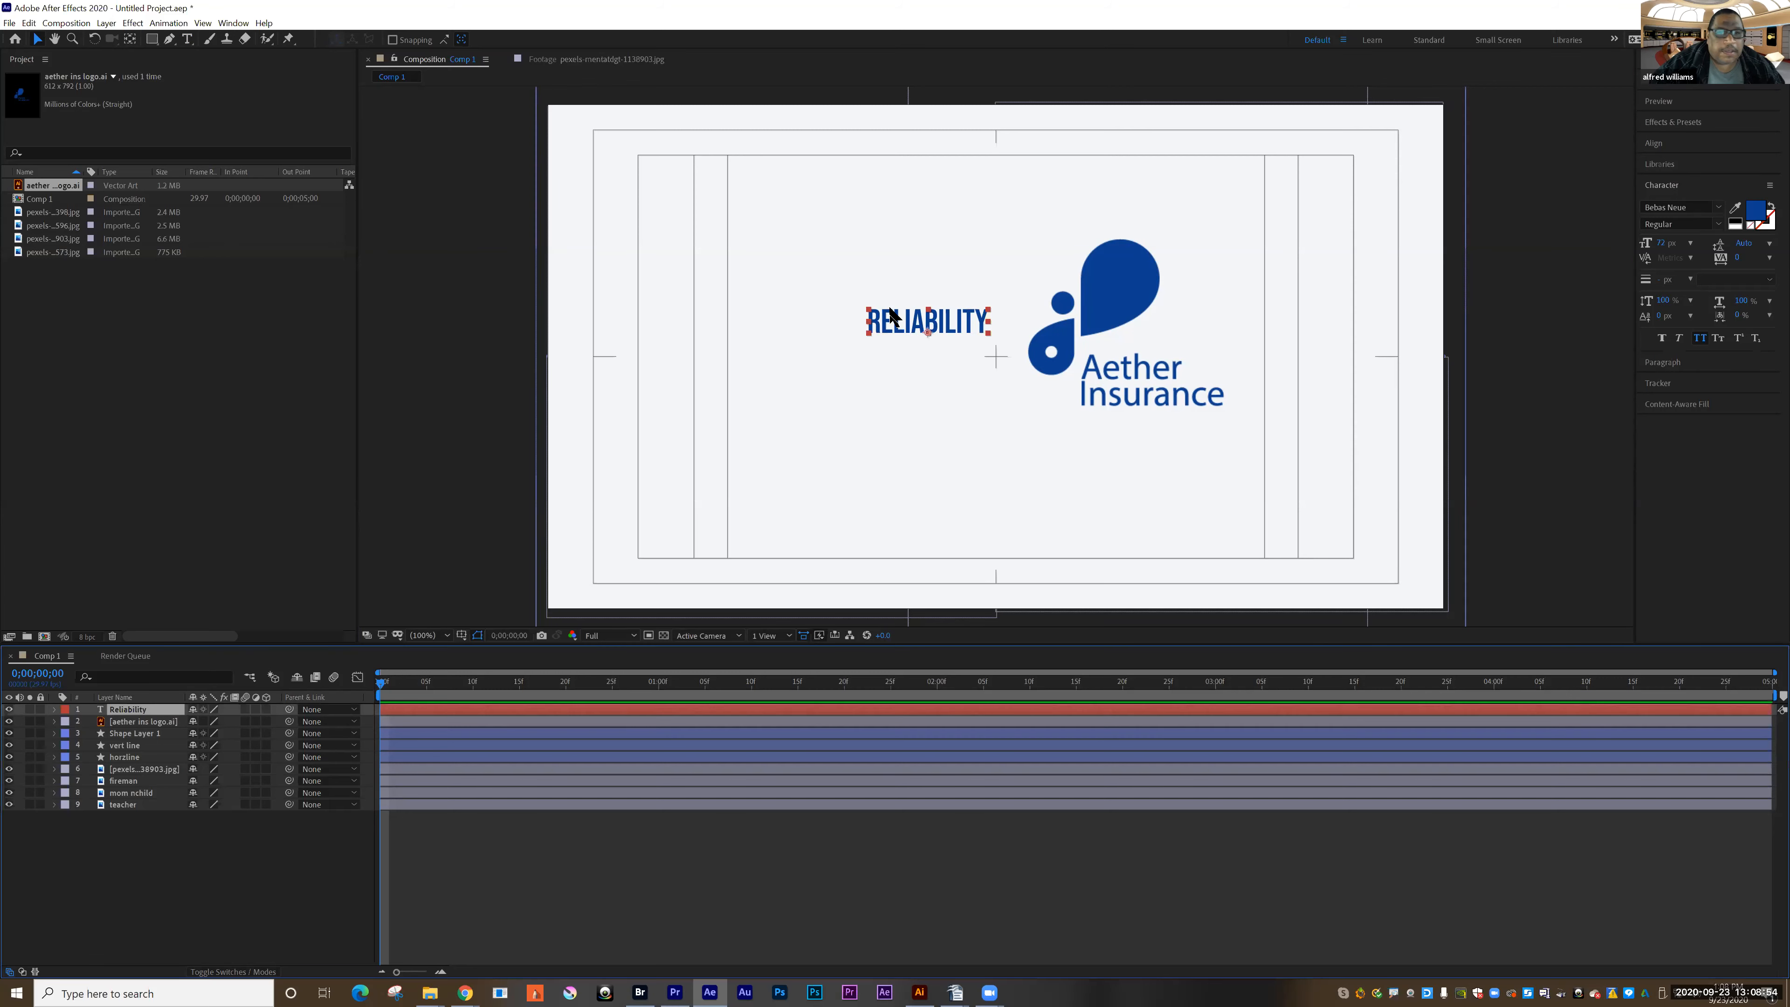
{"action": "left_click_drag", "start_coordinate": [891, 317], "coordinate": [889, 296]}
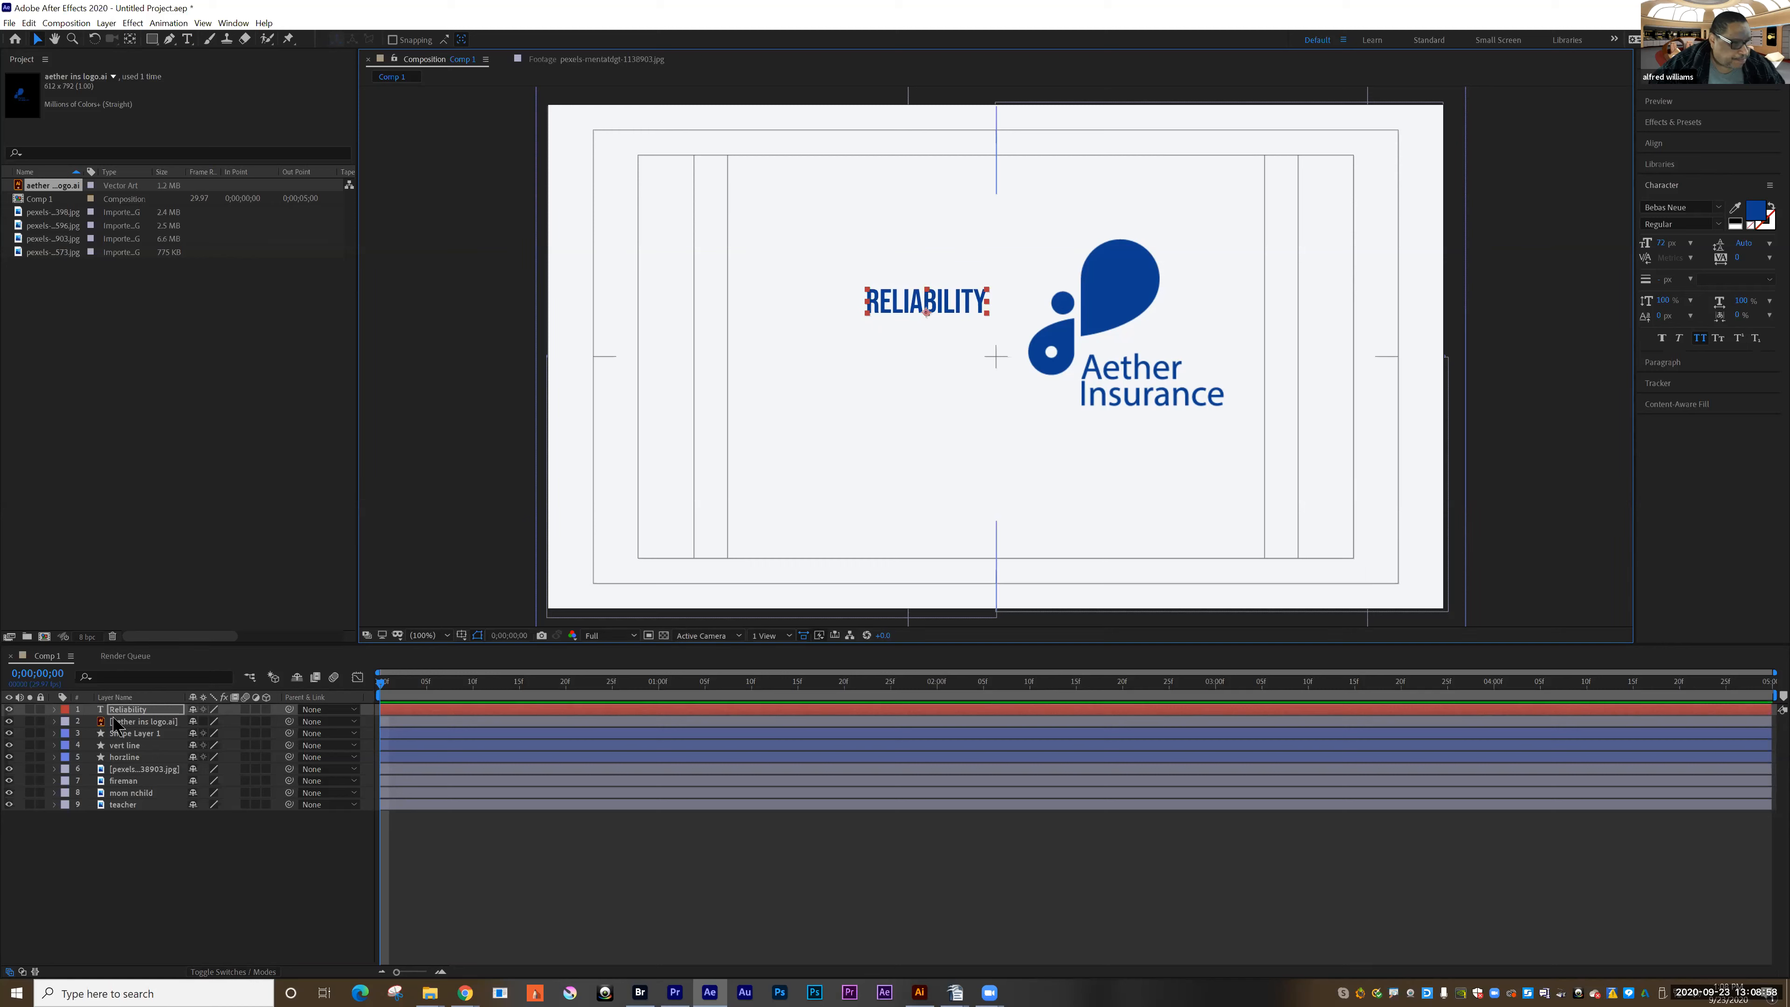
- Duplicate the Reliability text layer and place the copy directly beneath the original
{"action": "left_click", "coordinate": [126, 711]}
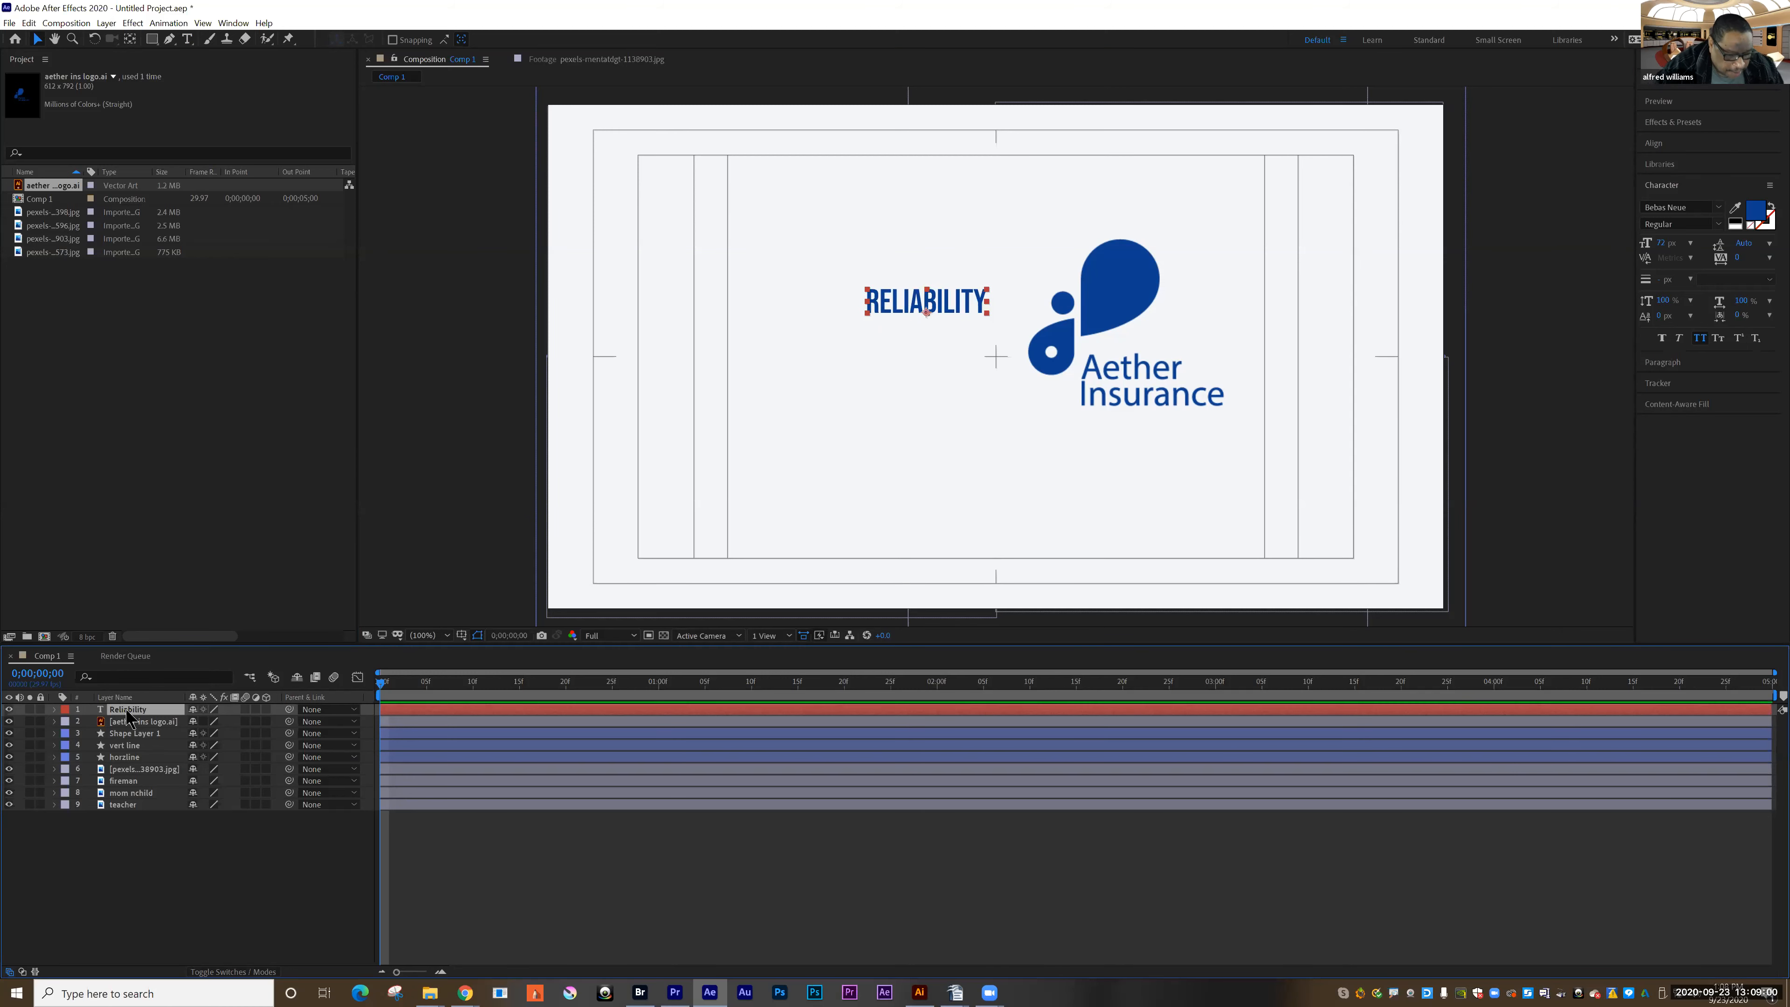
{"action": "key", "text": "ctrl+d"}
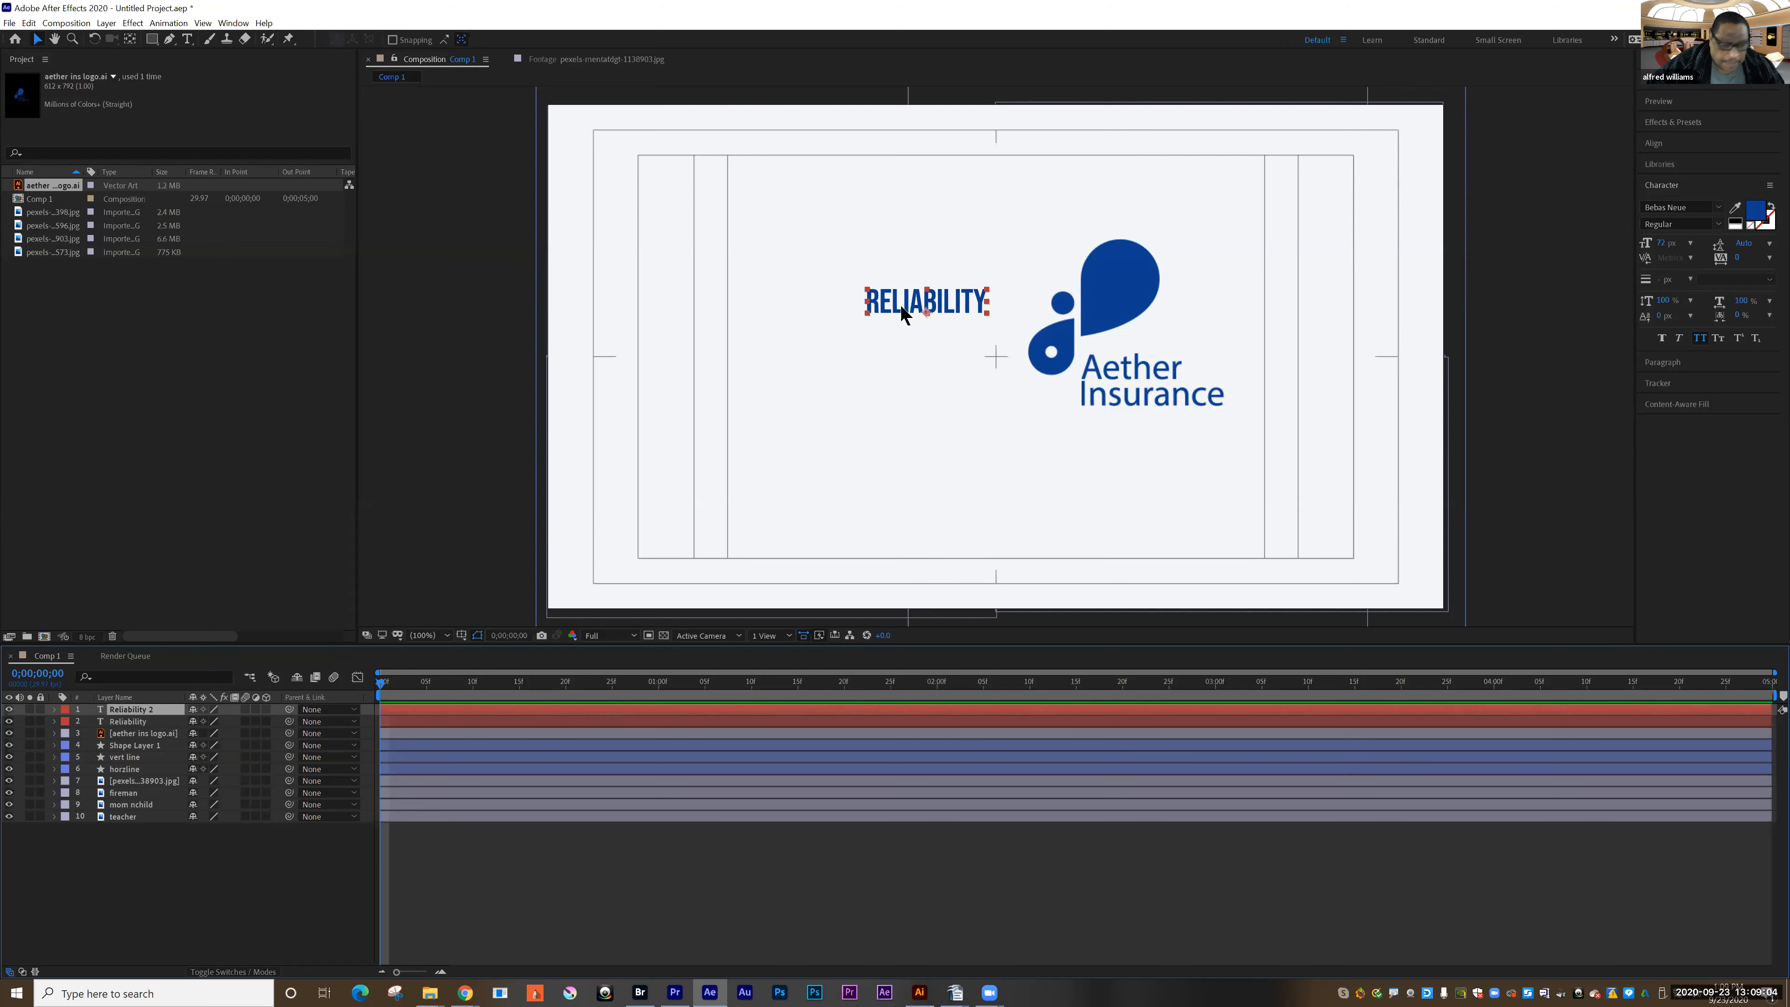
{"action": "left_click_drag", "start_coordinate": [900, 304], "coordinate": [900, 339]}
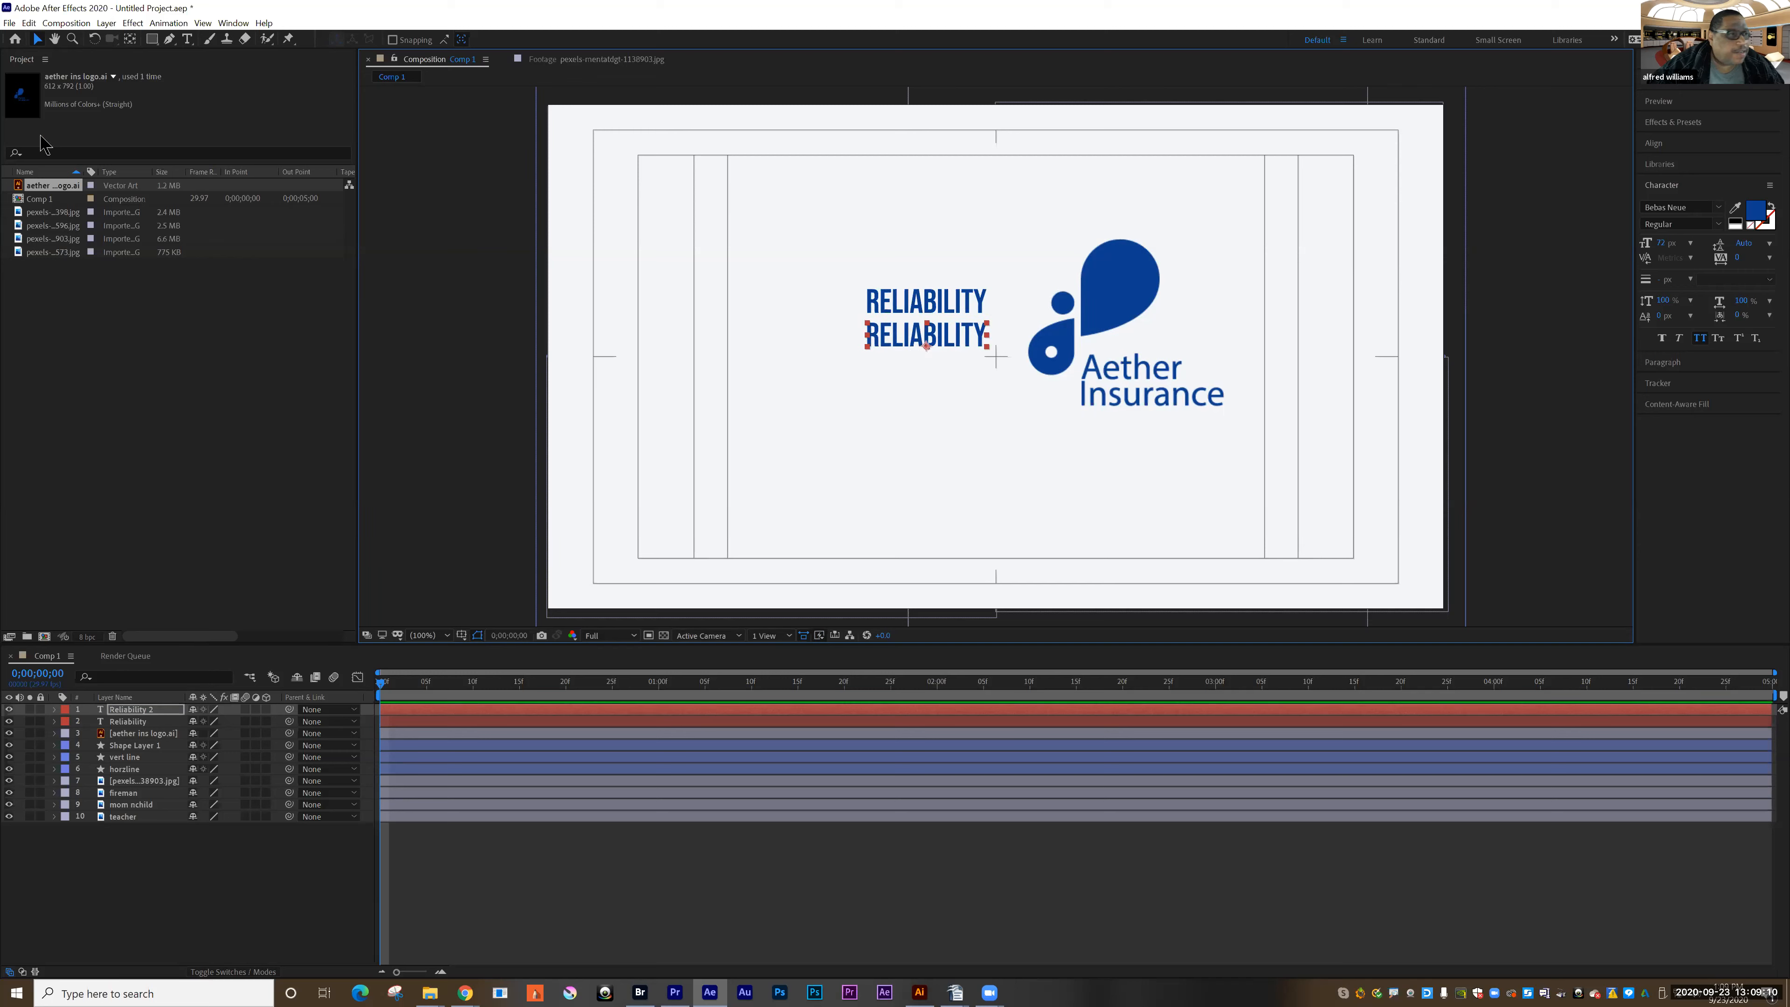
- Replace the duplicated text with "Affordability"
{"action": "left_click", "coordinate": [187, 39]}
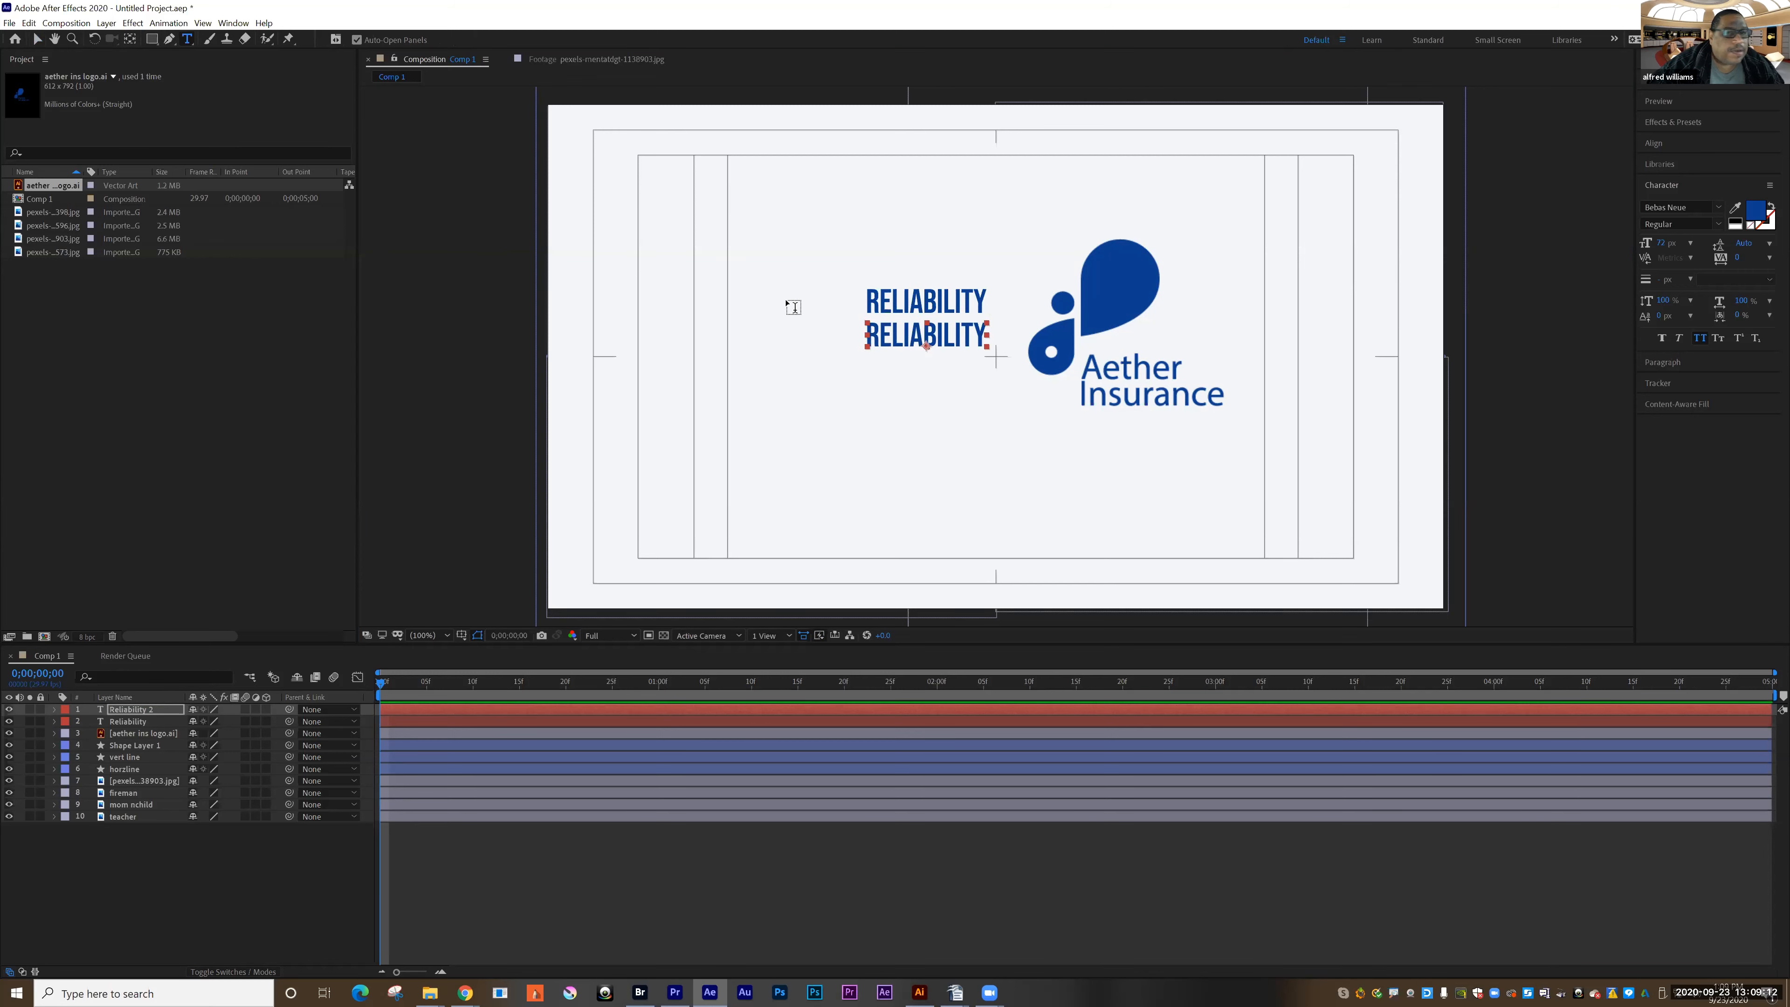
{"action": "left_click_drag", "start_coordinate": [869, 332], "coordinate": [990, 331]}
{"action": "type", "text": "A"}
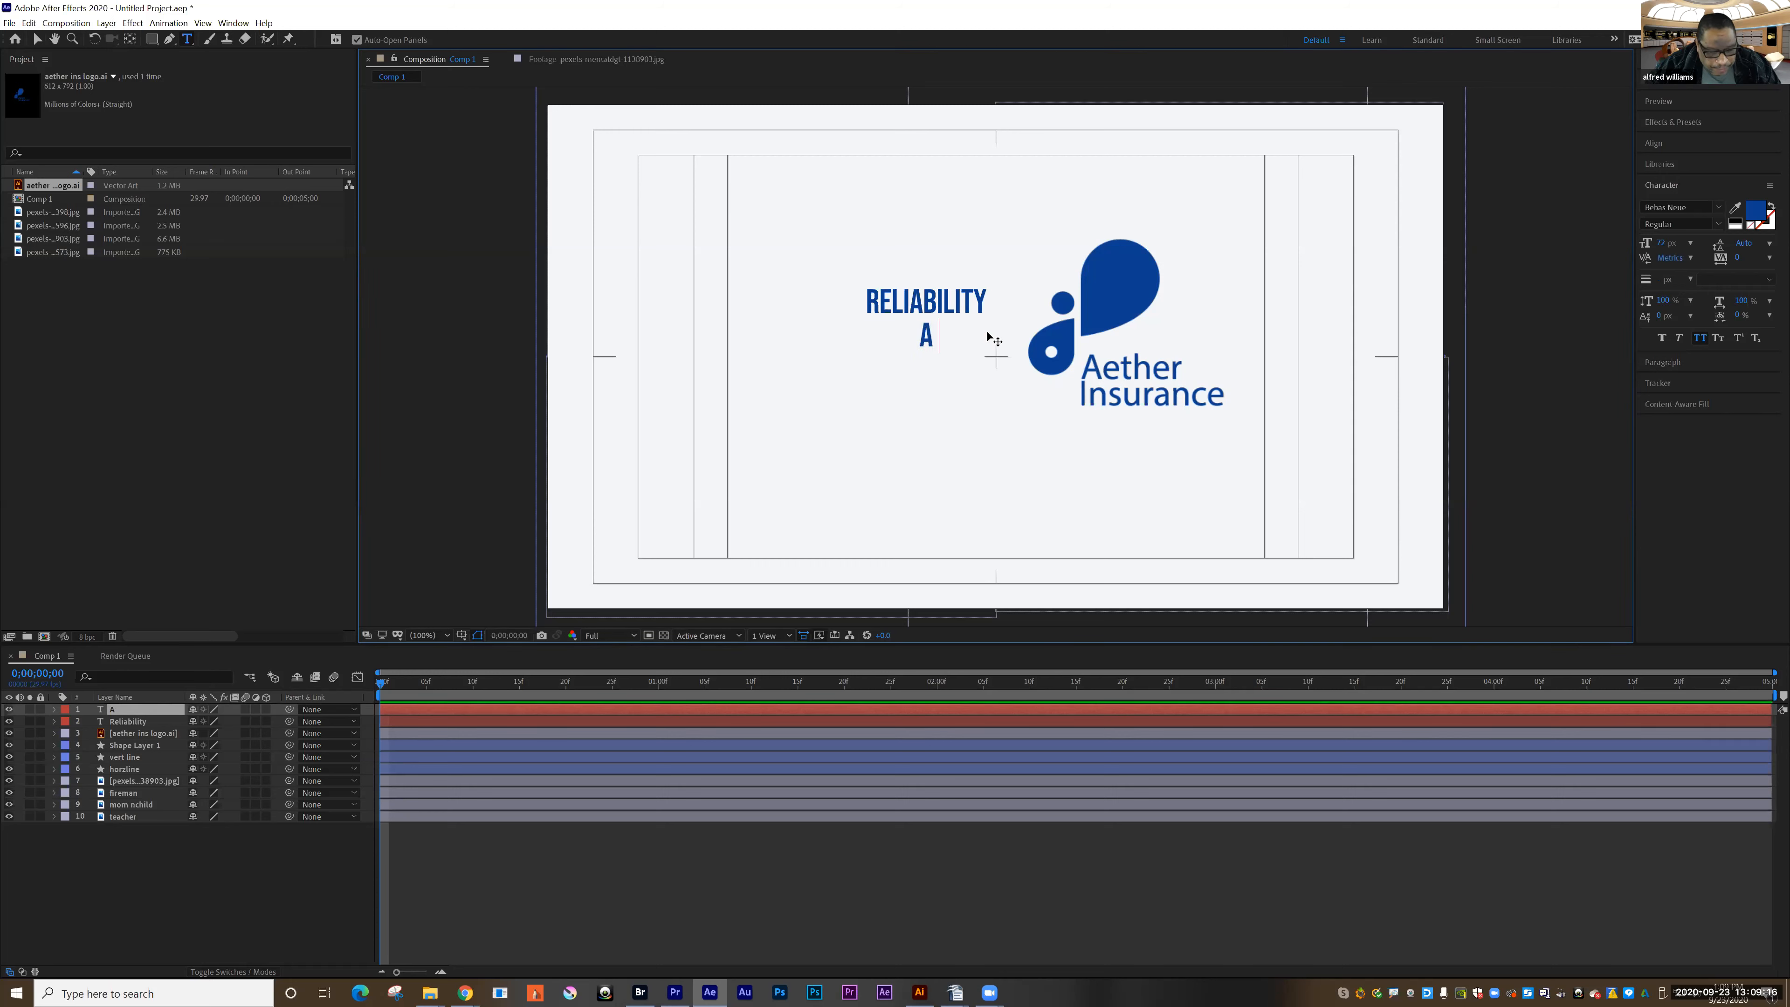
{"action": "type", "text": "FFORD"}
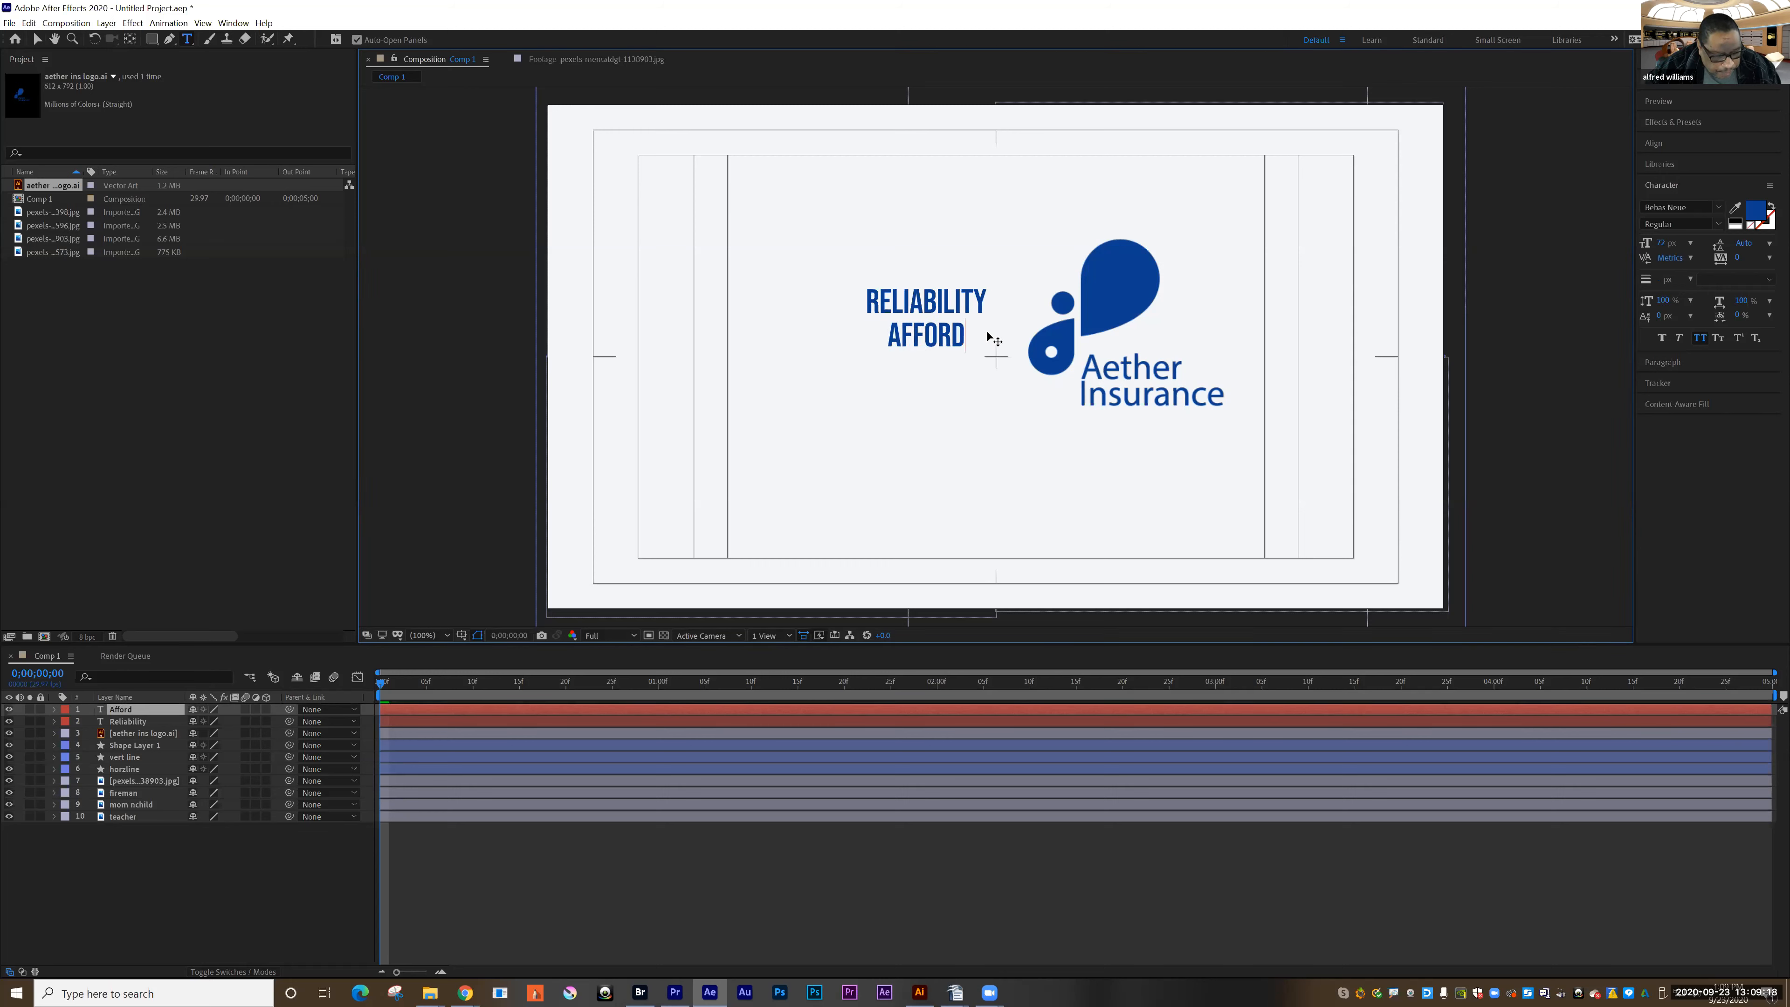
{"action": "type", "text": "ABILITY"}
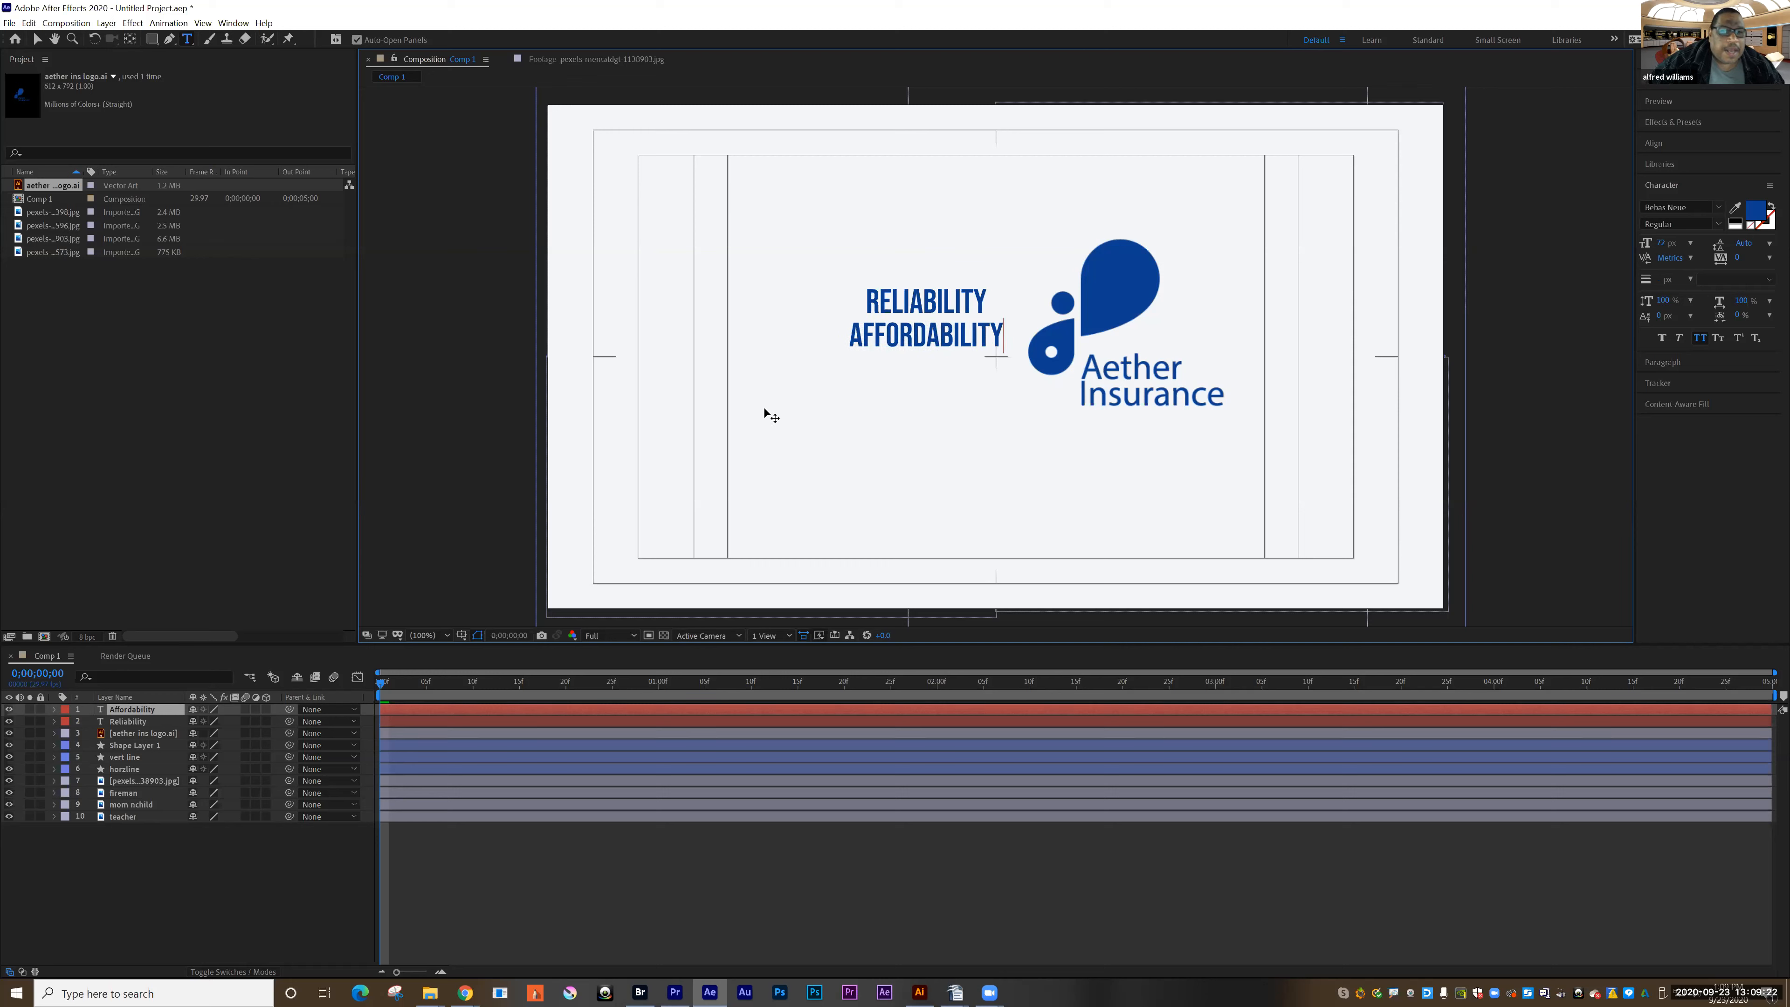
- Duplicate the Affordability text layer and place the copy below it as a third line
{"action": "left_click", "coordinate": [136, 711]}
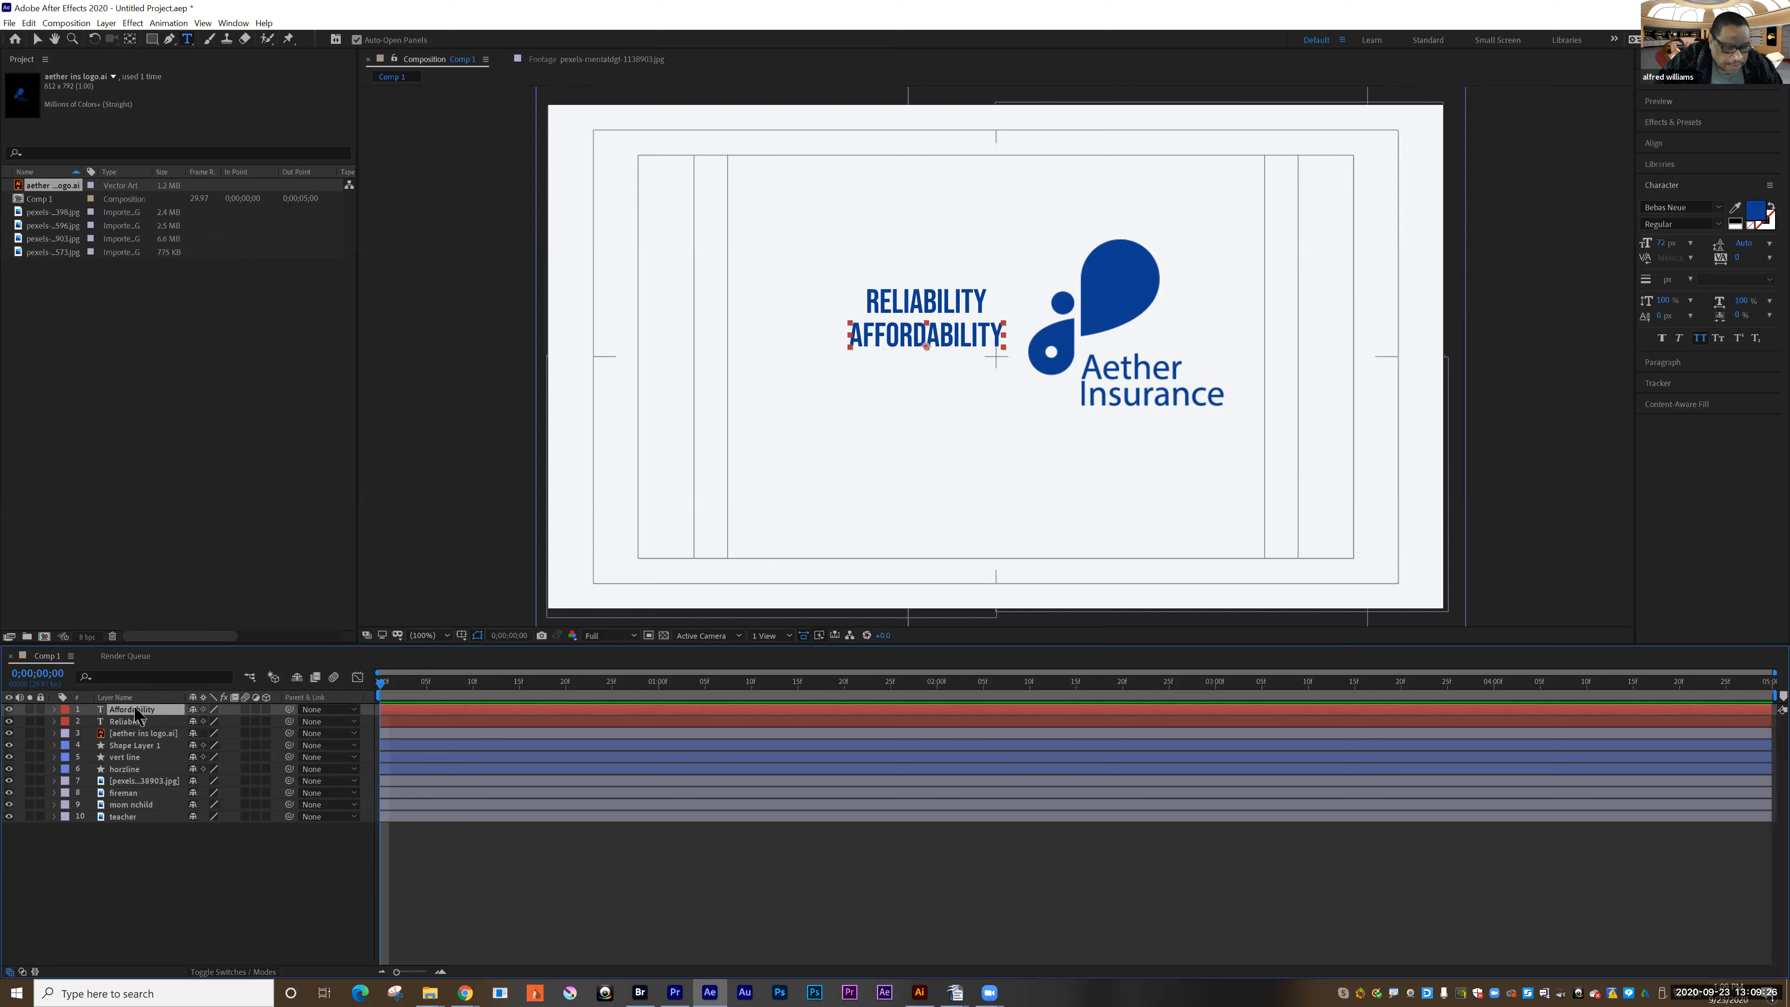
{"action": "key", "text": "ctrl+d"}
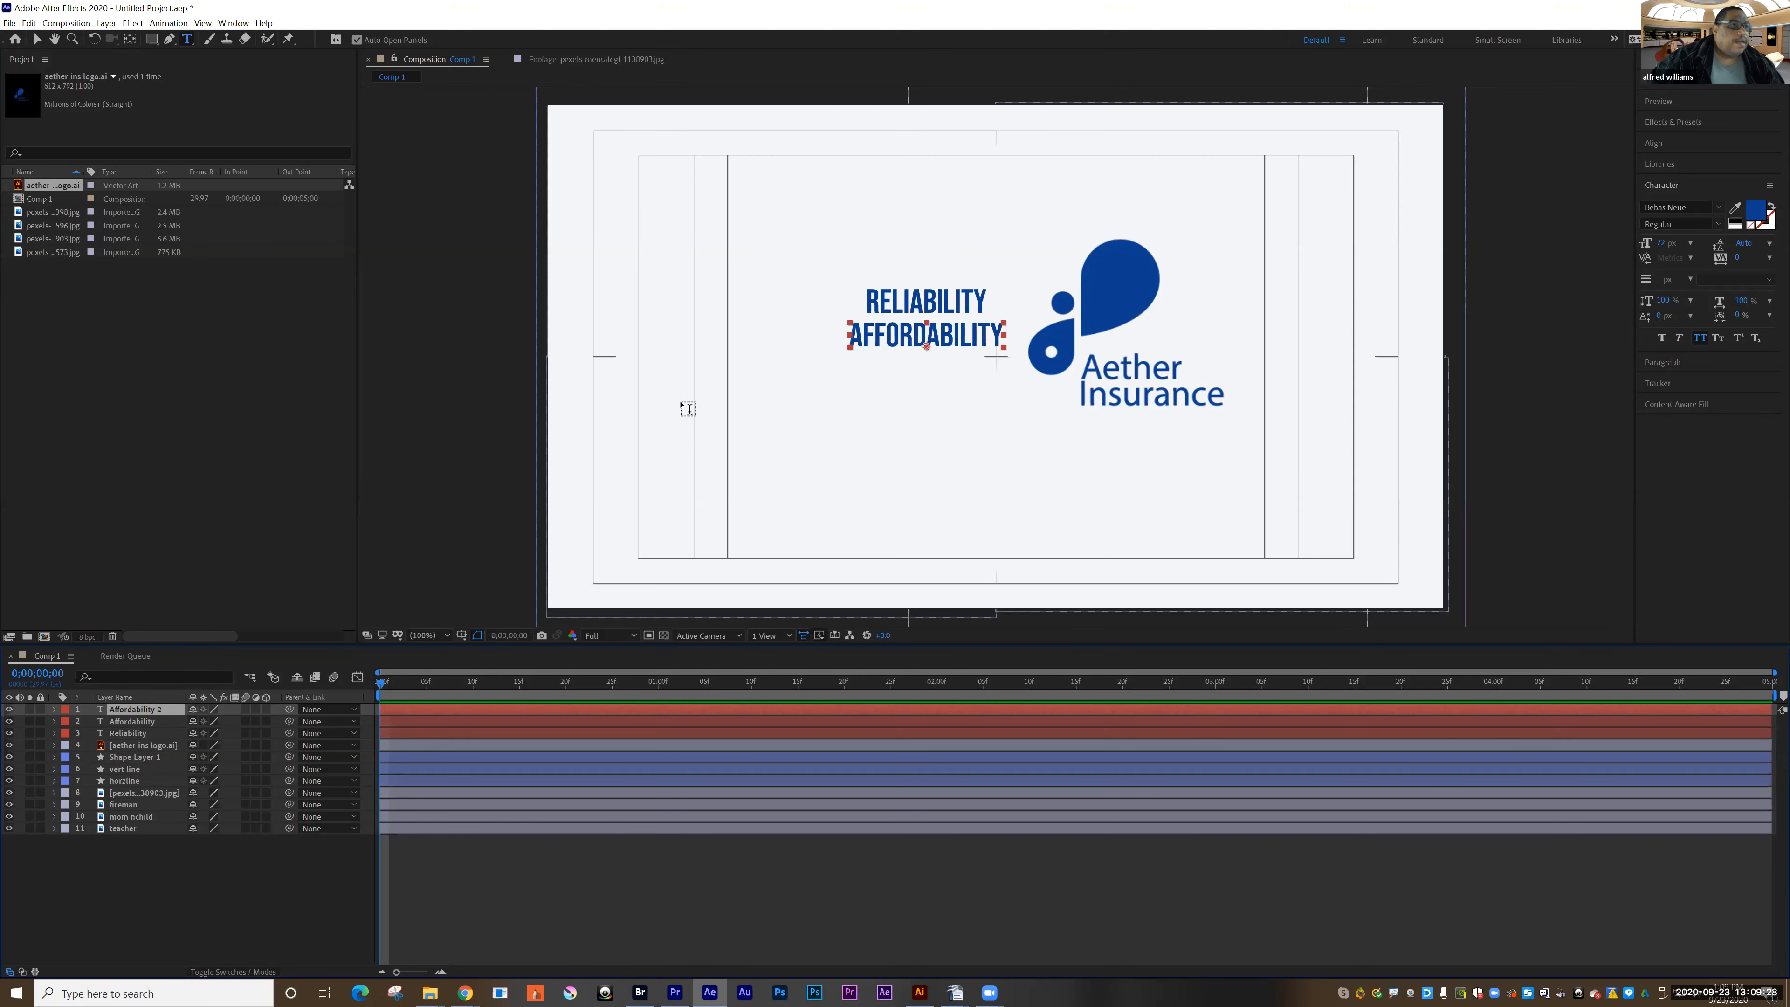
{"action": "left_click", "coordinate": [38, 40]}
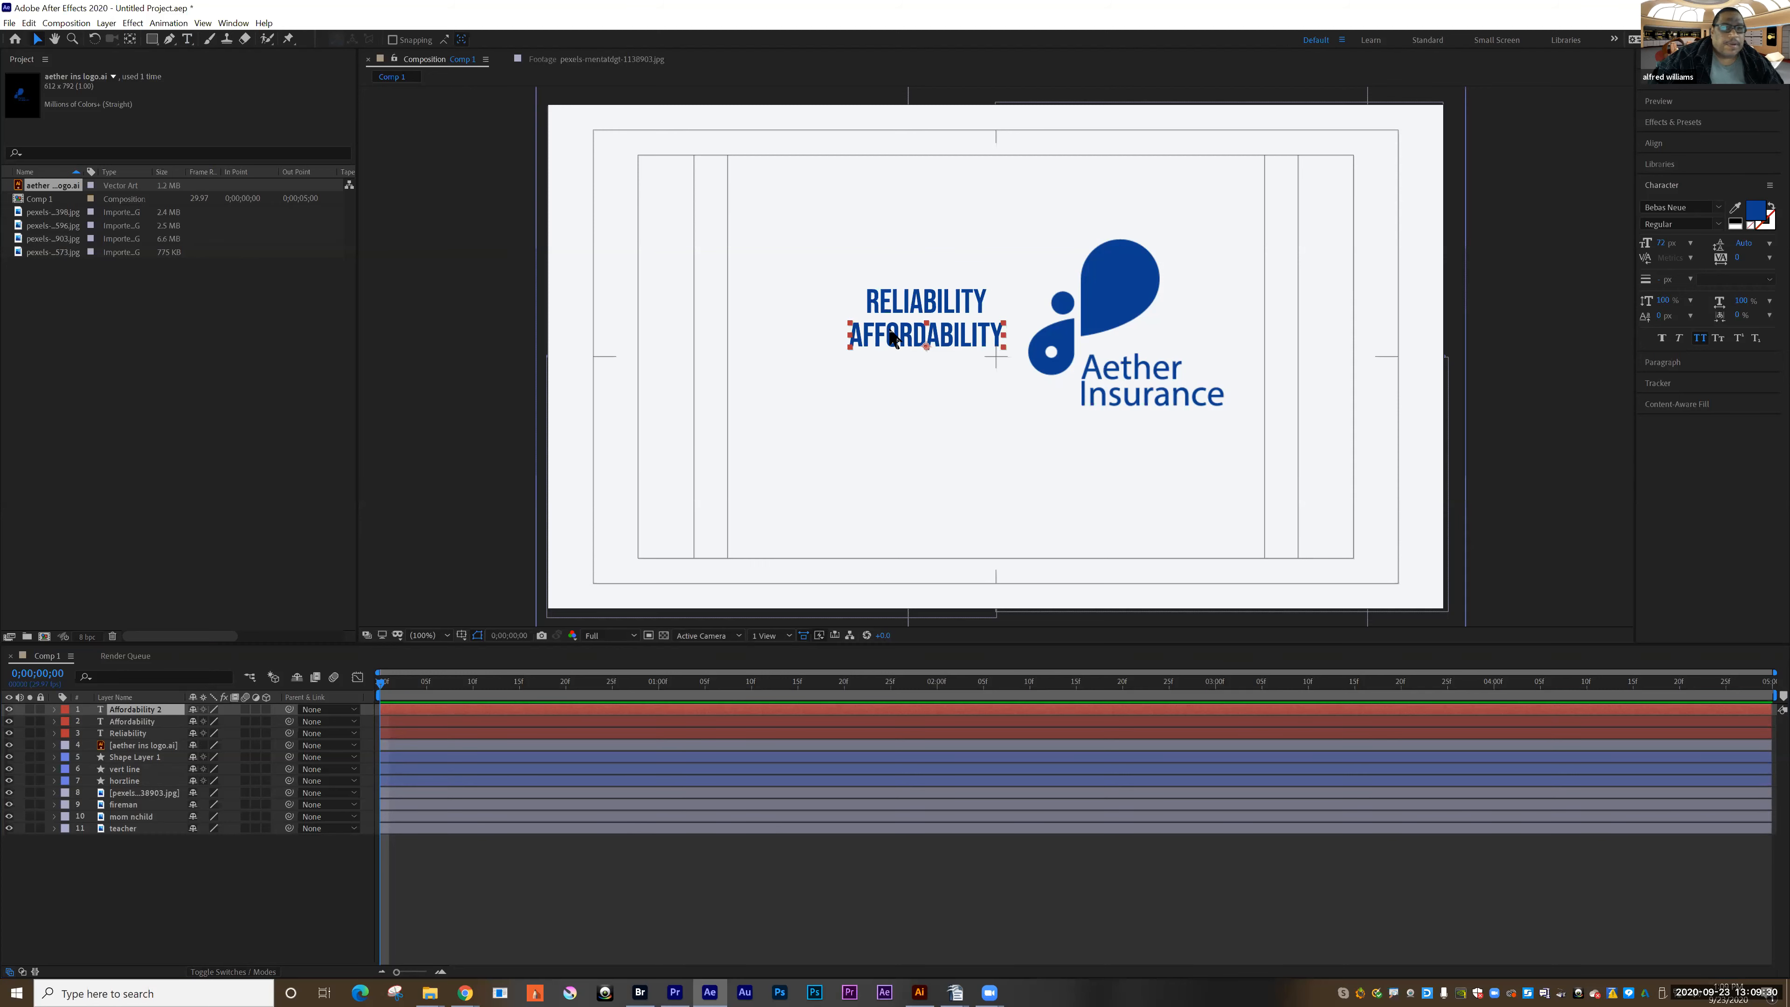
{"action": "left_click", "coordinate": [907, 340]}
{"action": "left_click_drag", "start_coordinate": [913, 338], "coordinate": [915, 373]}
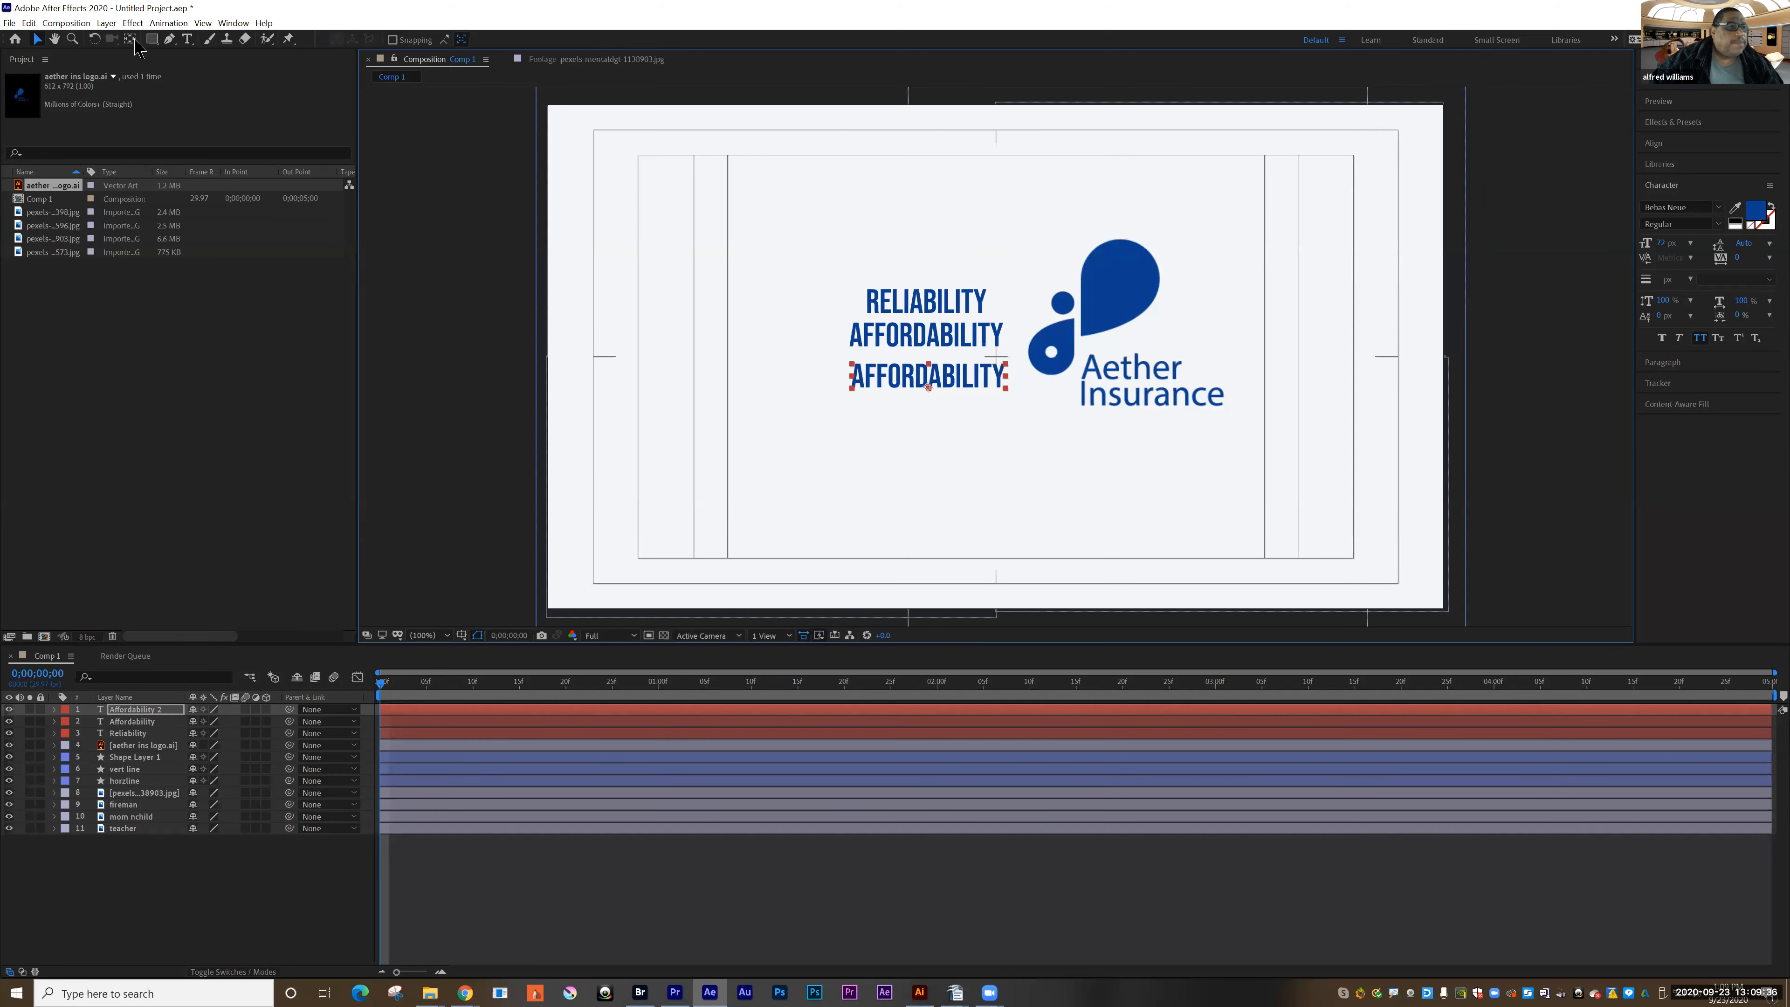
- Replace the third line's text with "Peace Of Mind"
{"action": "left_click", "coordinate": [187, 39]}
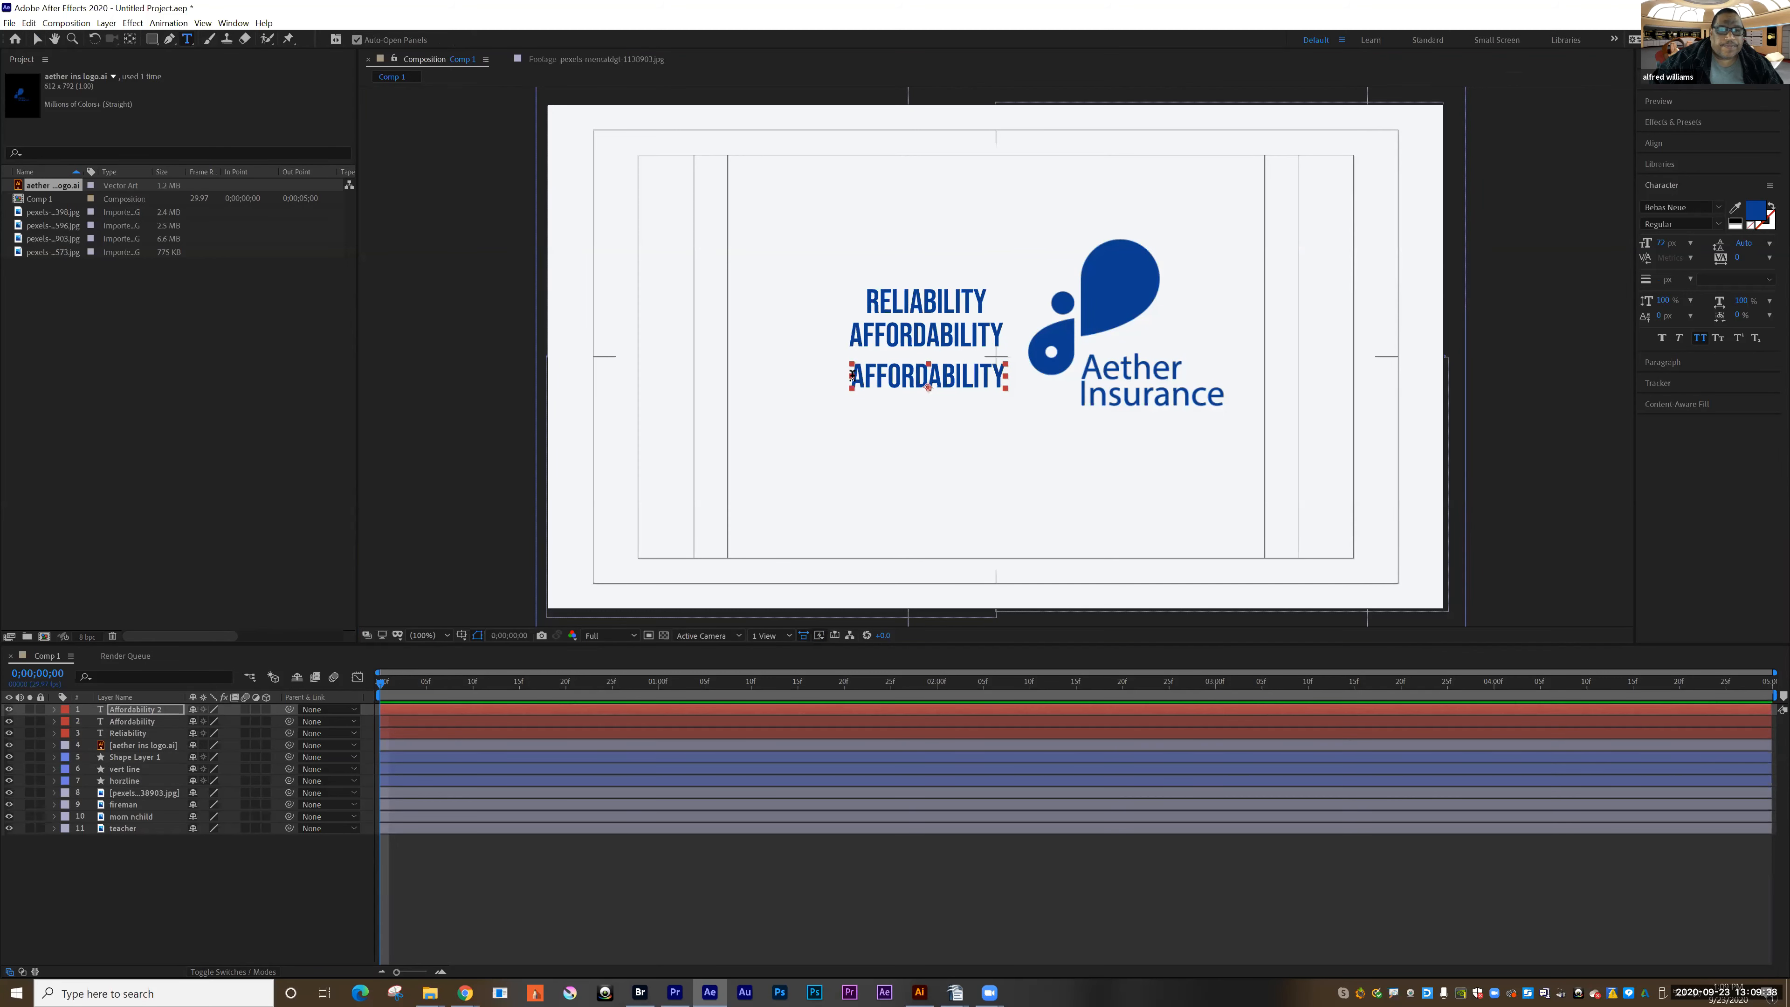
{"action": "left_click_drag", "start_coordinate": [850, 375], "coordinate": [926, 375]}
{"action": "left_click_drag", "start_coordinate": [998, 377], "coordinate": [1007, 374]}
{"action": "type", "text": "P"}
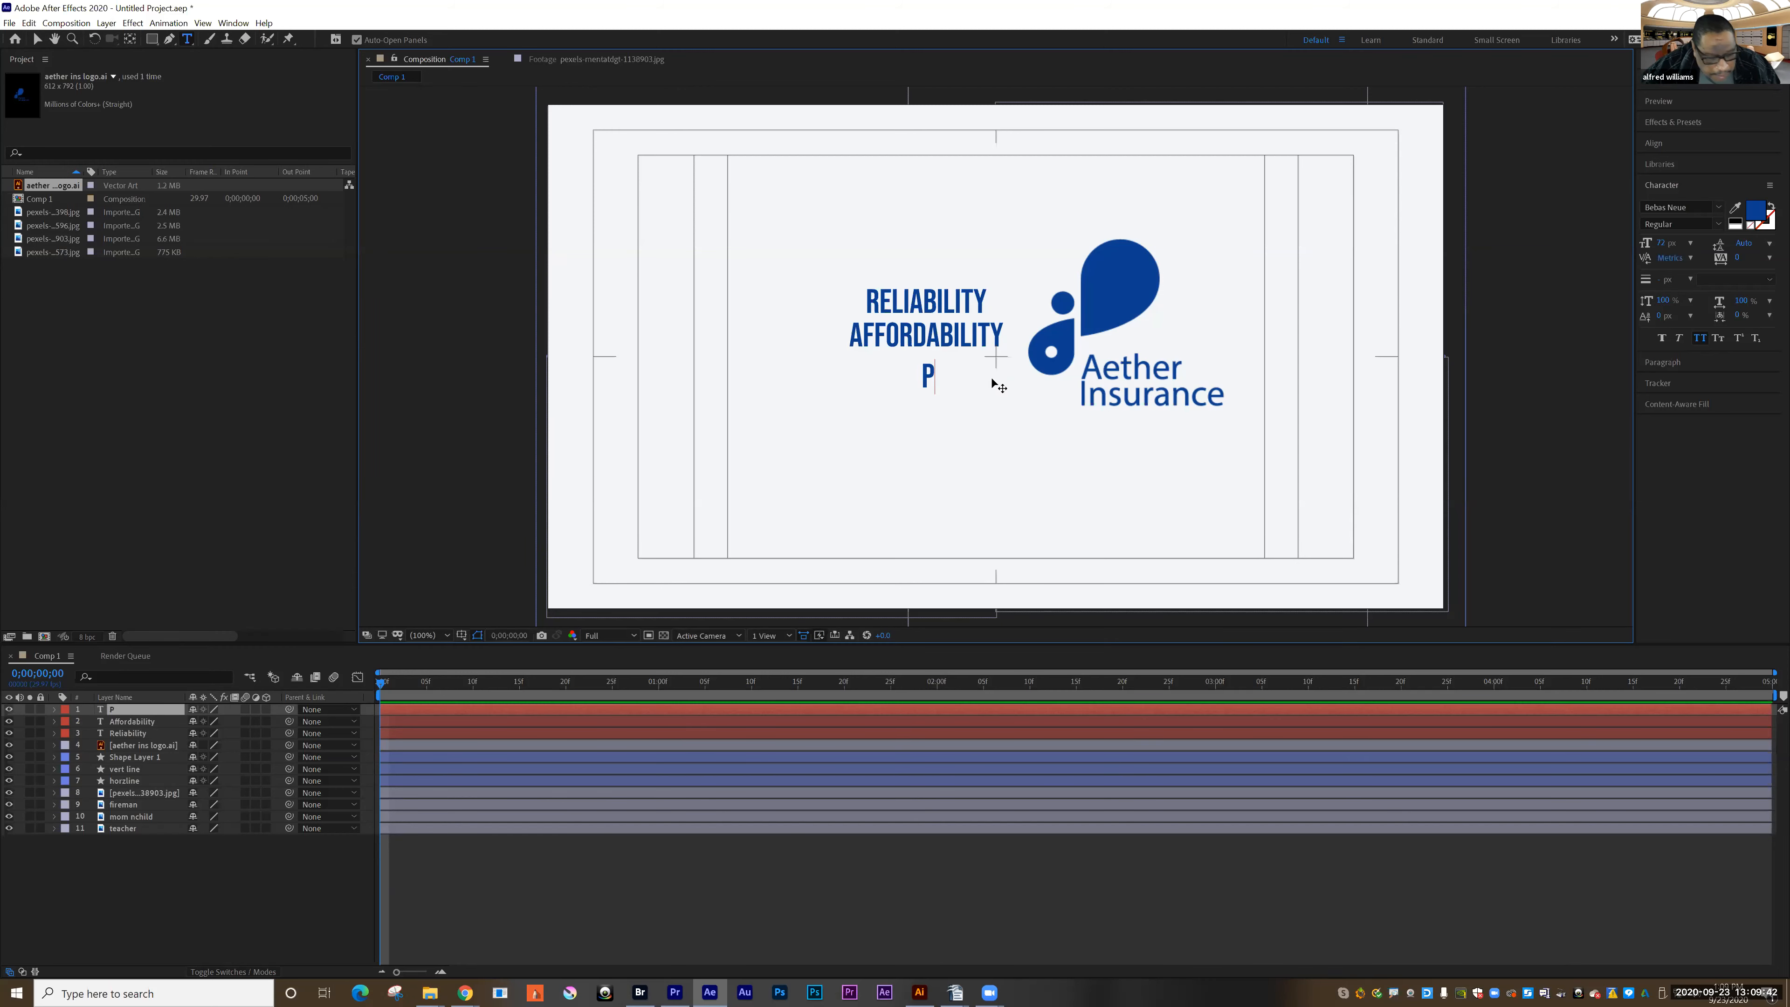
{"action": "type", "text": "eace"}
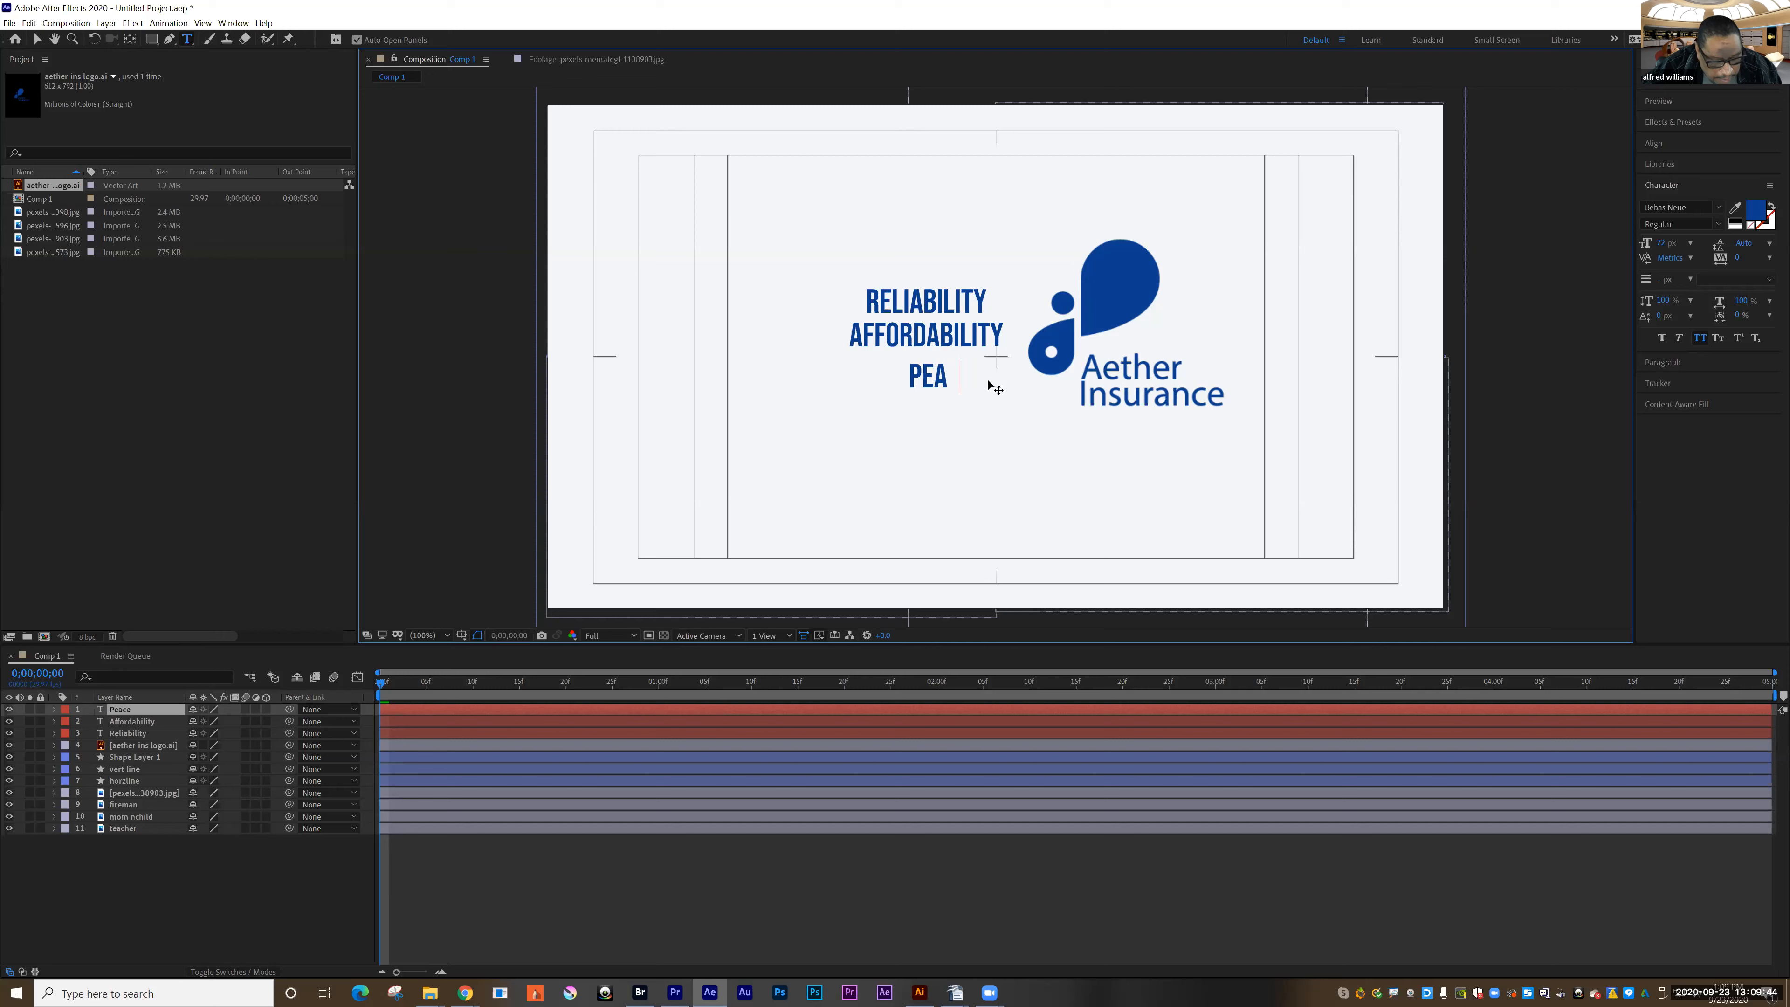
{"action": "type", "text": " Of Mind"}
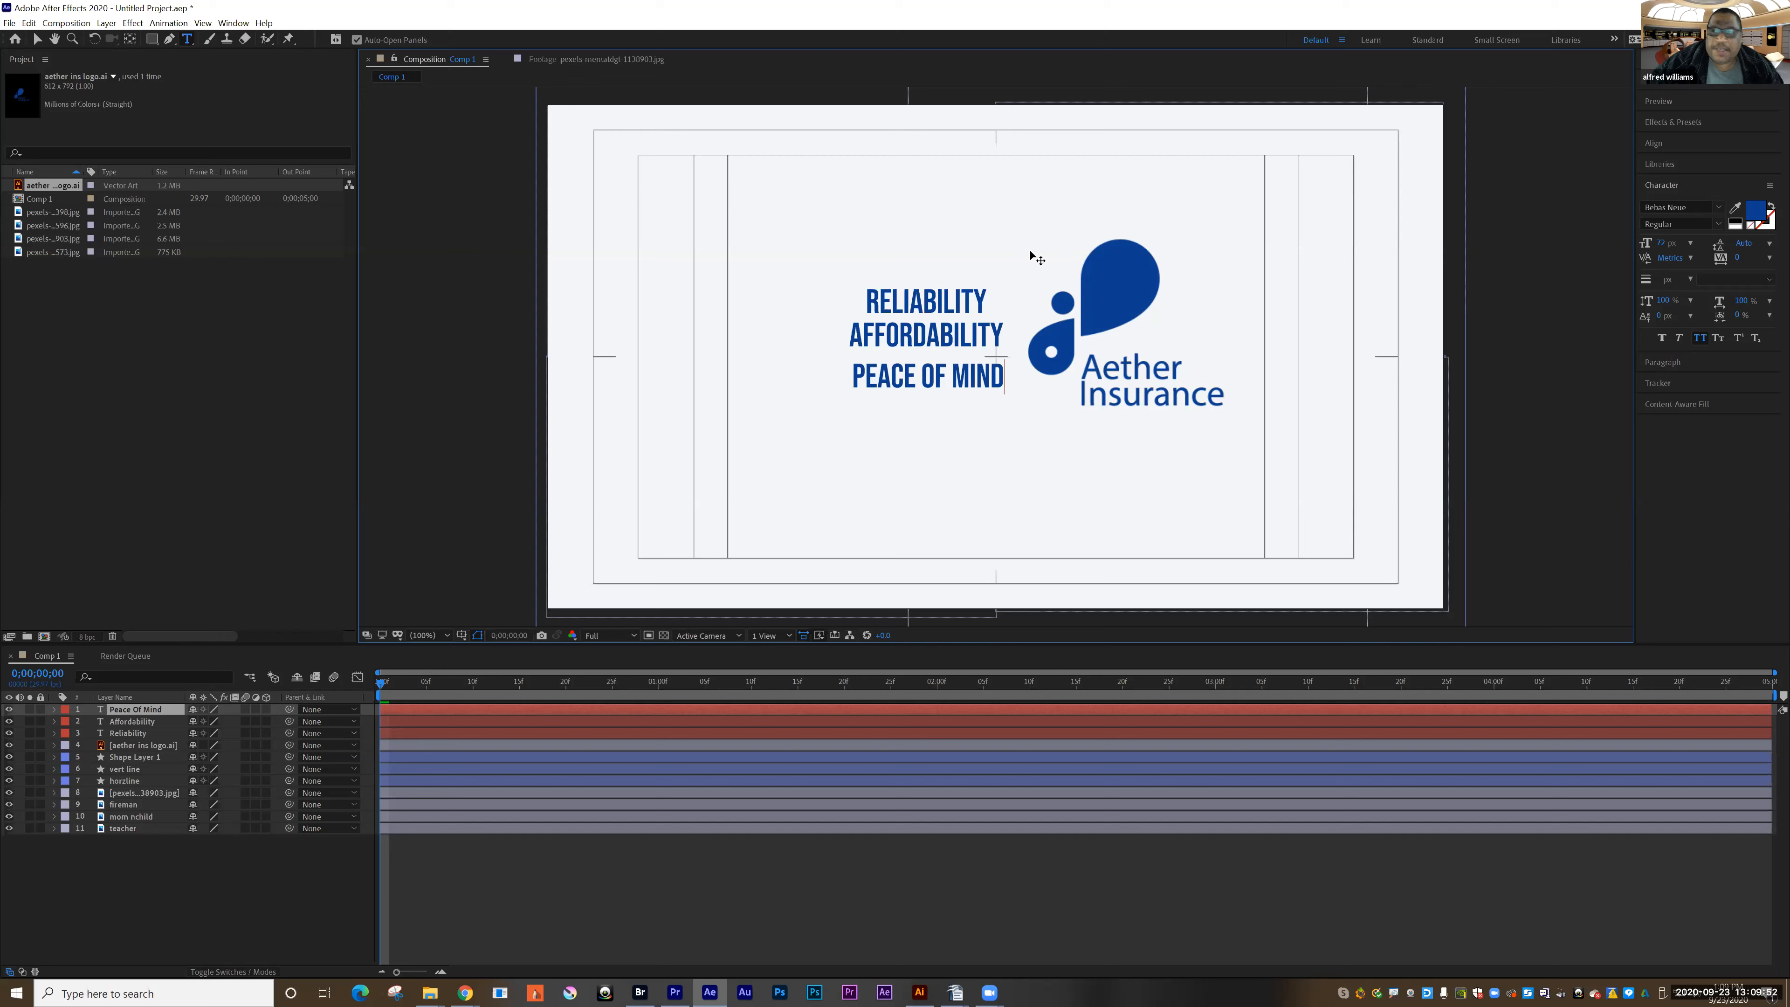
- Align the left edges of the Reliability and Affordability text layers, and add Peace Of Mind to the selection
{"action": "left_click", "coordinate": [1653, 143]}
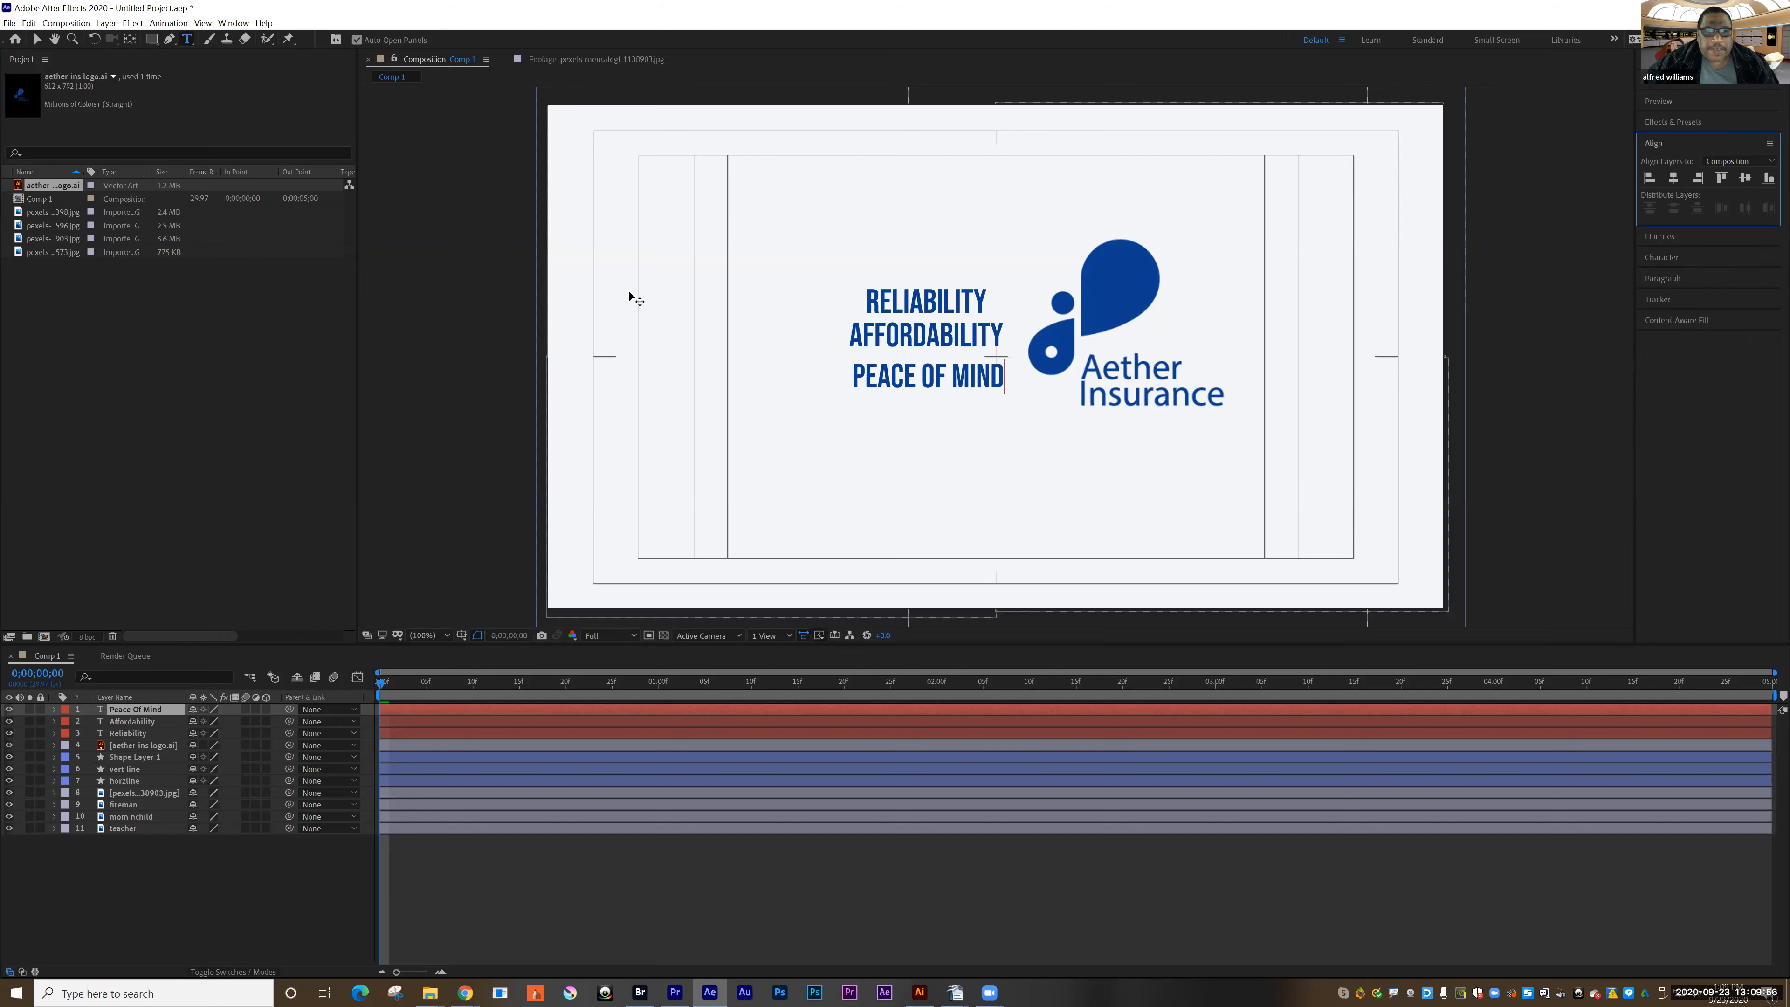
{"action": "left_click", "coordinate": [37, 38]}
{"action": "left_click", "coordinate": [906, 304], "text": "shift"}
{"action": "left_click", "coordinate": [908, 341], "text": "shift"}
{"action": "left_click", "coordinate": [909, 374], "text": "shift"}
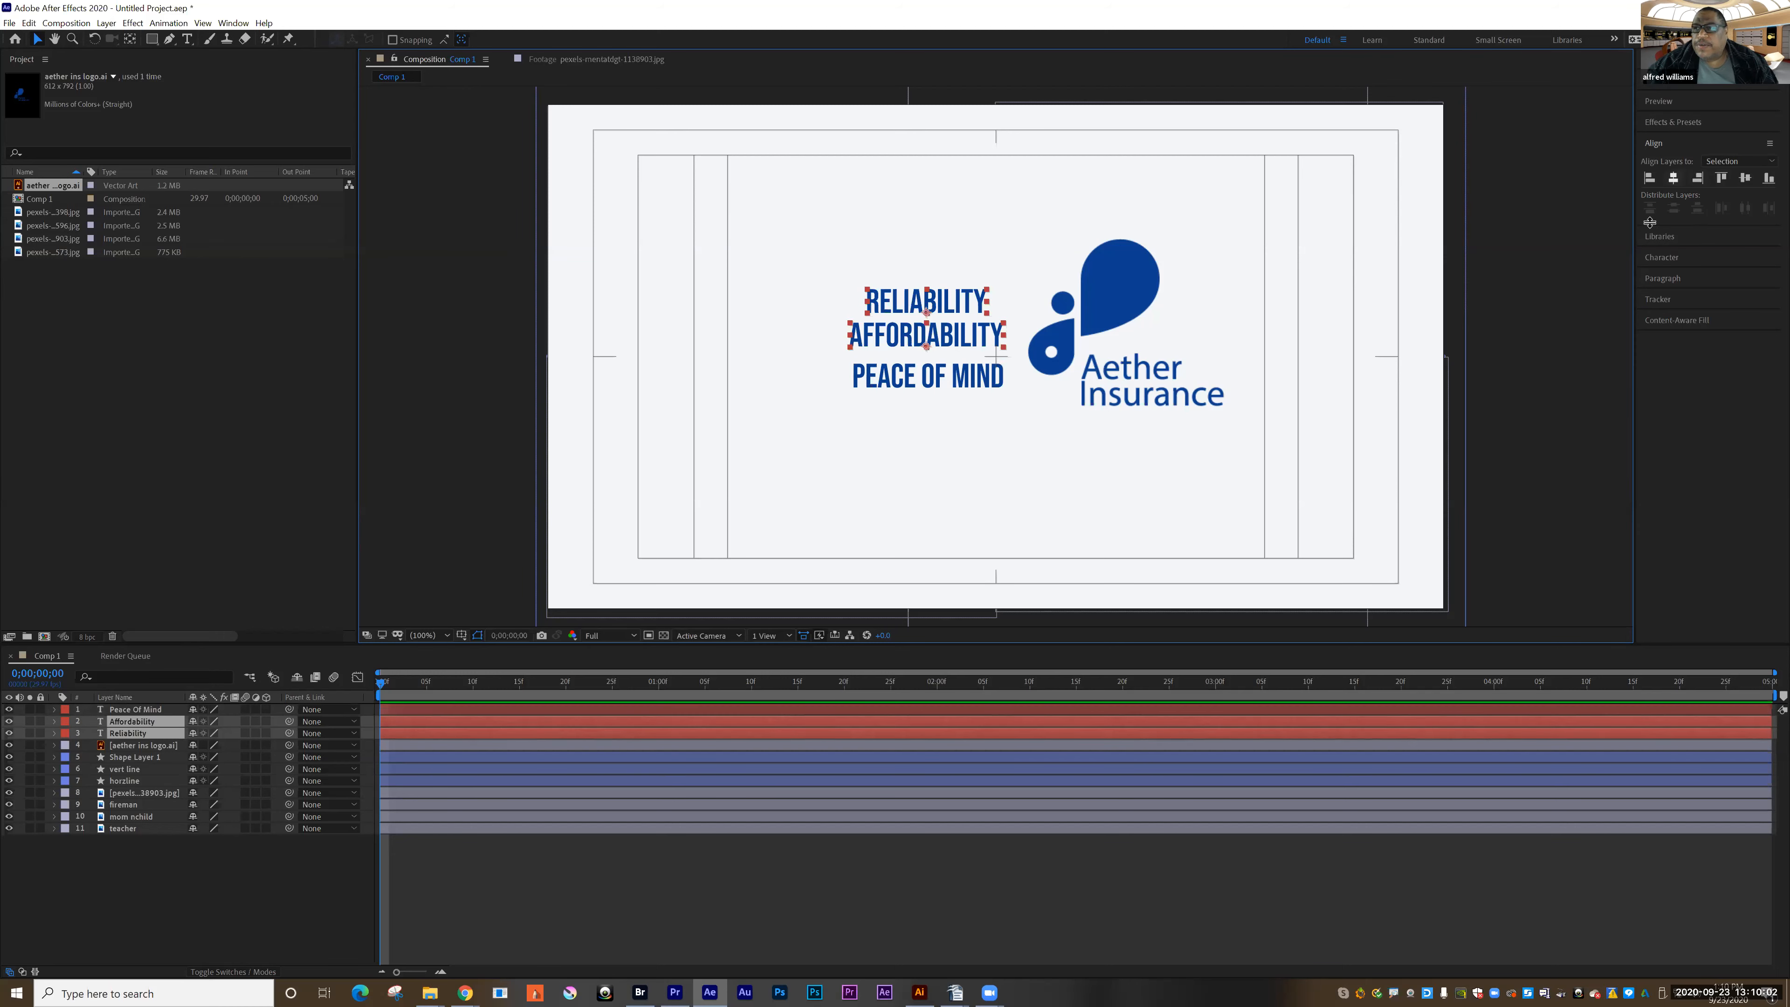
{"action": "left_click", "coordinate": [1649, 179]}
{"action": "left_click", "coordinate": [874, 376], "text": "shift"}
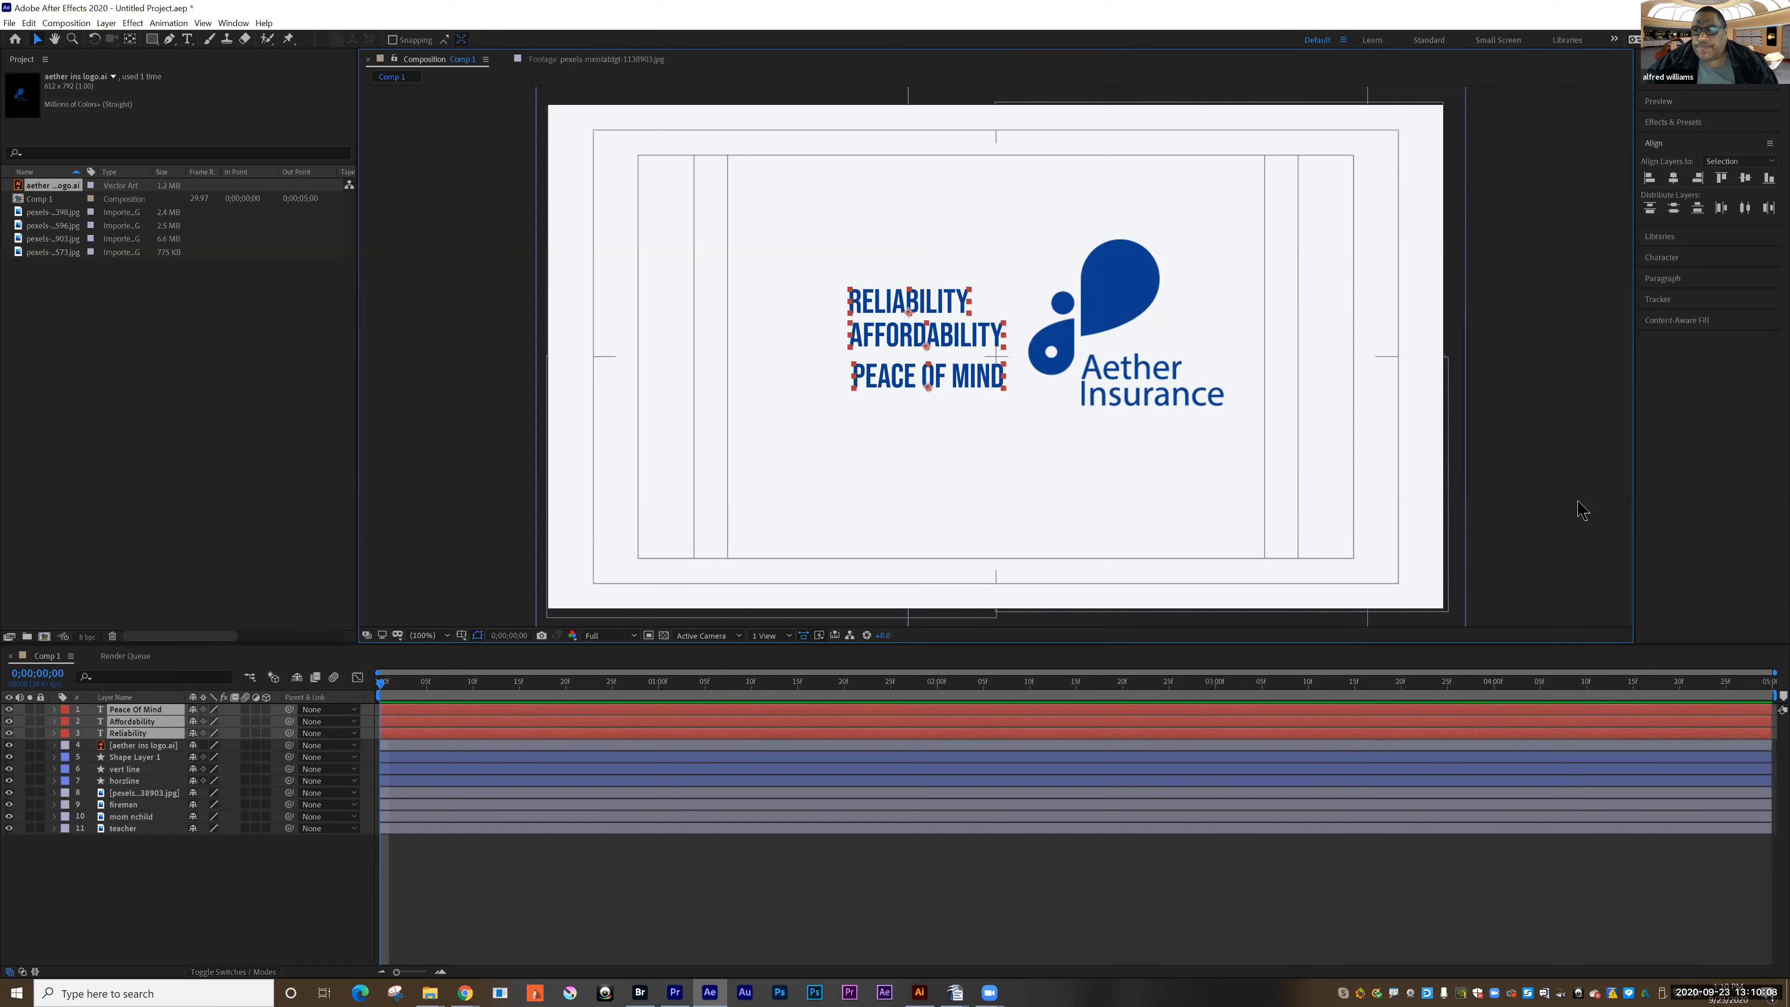